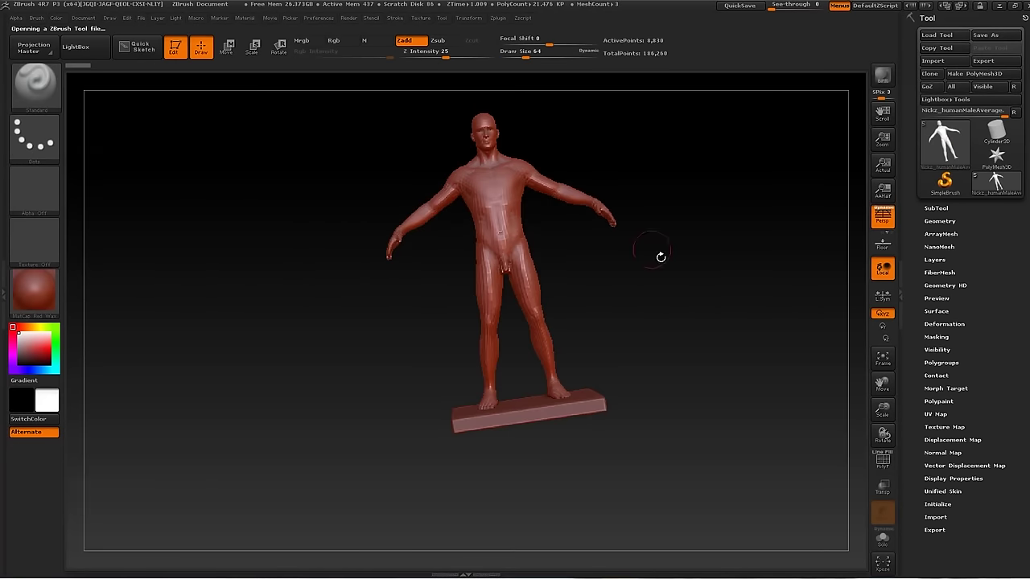
Set the armsUp pose layer to -1 so the arms drop to the sides
left_click(935, 260)
mouse_move(998, 276)
left_mouse_down()
mouse_move(932, 282)
mouse_move(958, 277)
left_mouse_up()
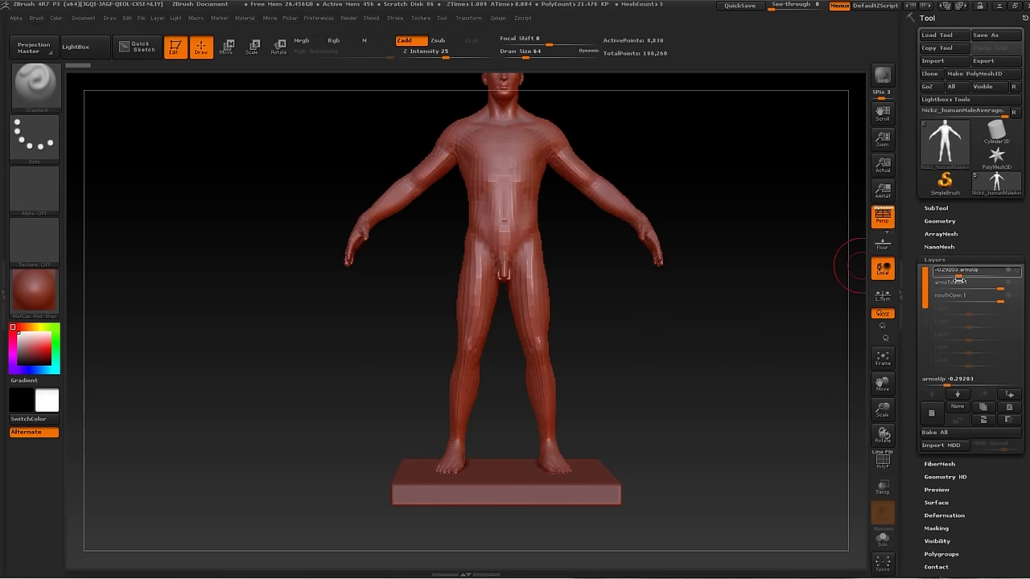
left_click_drag(829, 378, 880, 335)
Merge Down the eye subtools into one, with polygroups shown
left_click(883, 463)
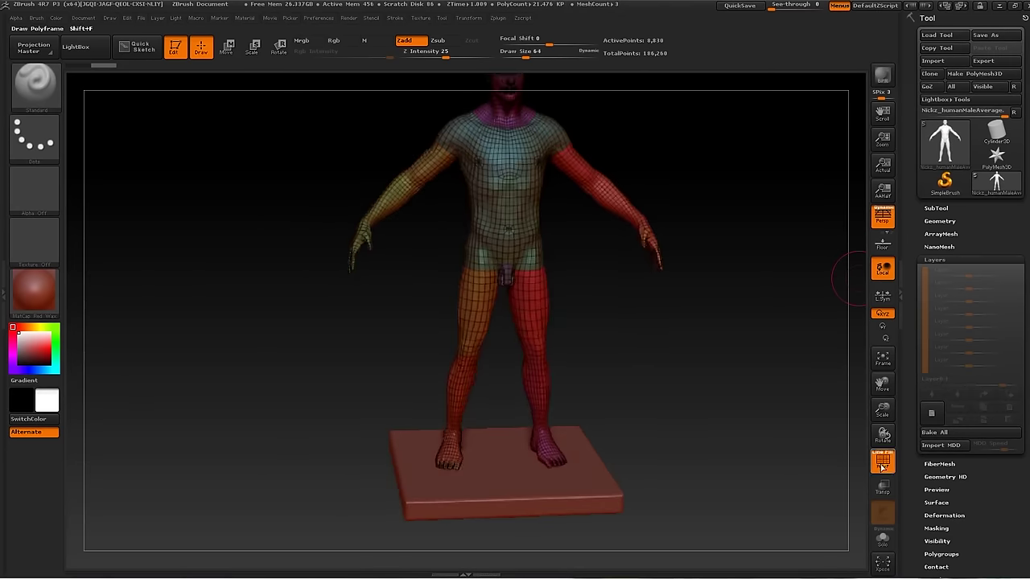
left_click(936, 208)
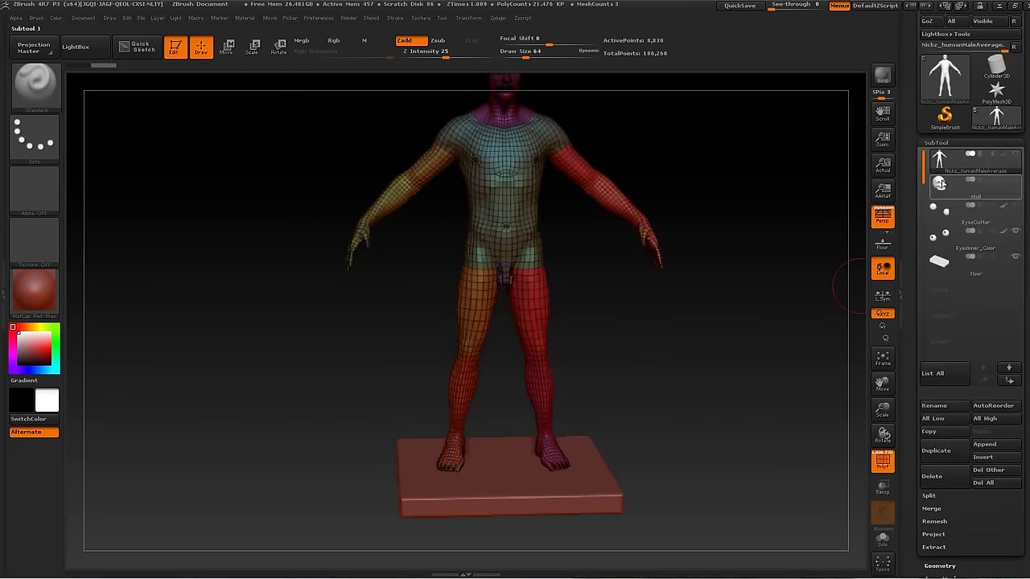
left_click(932, 509)
left_click(939, 522)
left_click(835, 542)
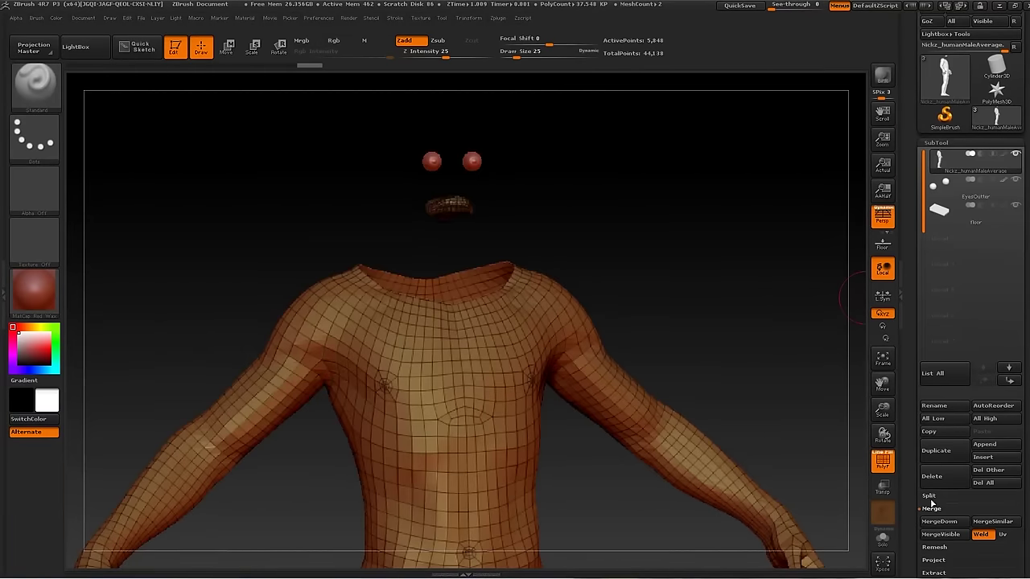
Split the head into its own subtool, reorder the subtools and hide the body
left_click(931, 499)
left_click(950, 211)
left_click(1010, 367)
left_click(950, 161)
left_click(1015, 204)
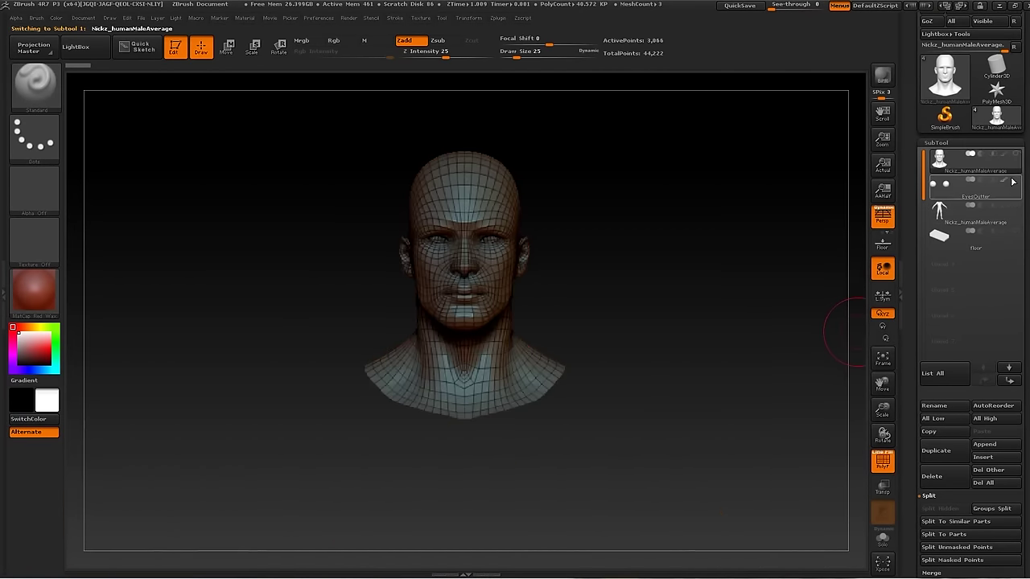
left_click(882, 463)
Divide the head mesh to add a subdivision level
left_click(938, 462)
left_click(931, 112)
mouse_move(708, 209)
left_mouse_down()
mouse_move(740, 228)
mouse_move(699, 210)
left_mouse_up()
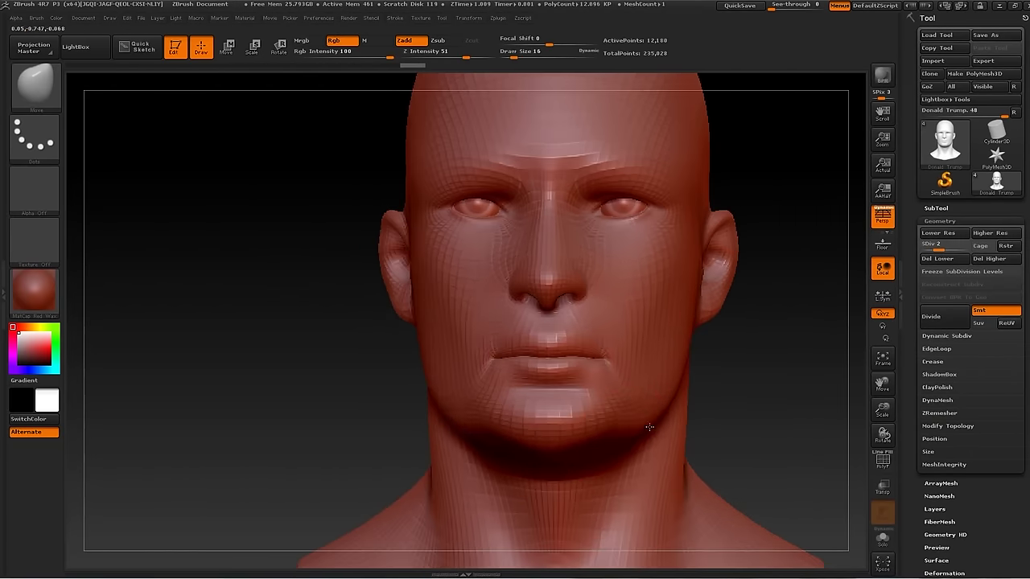
Apply a grey MatCap material to the head
mouse_move(649, 427)
left_mouse_down()
mouse_move(561, 460)
mouse_move(380, 297)
left_mouse_up()
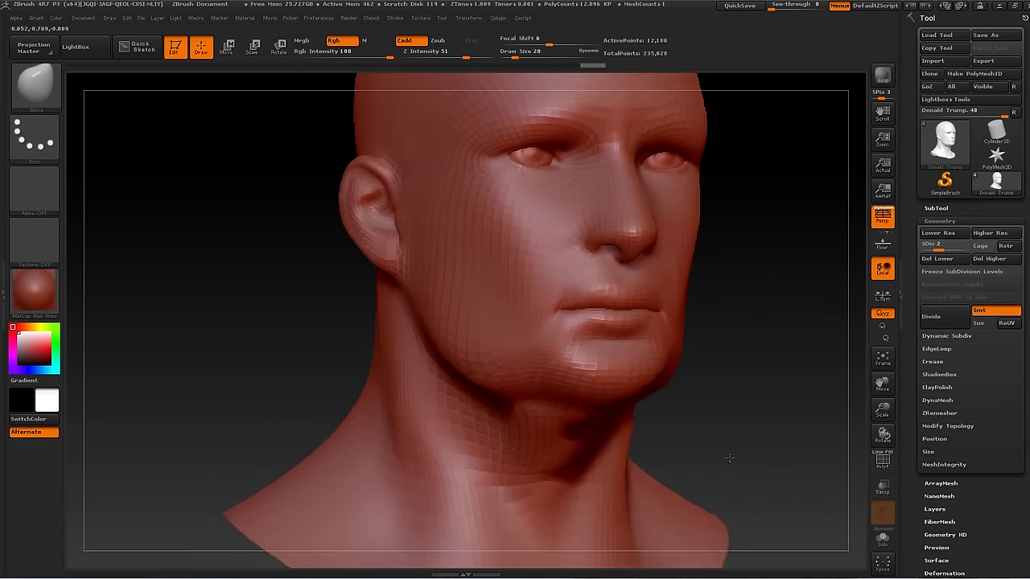
left_click_drag(393, 397, 346, 378)
left_click(33, 290)
left_click(253, 280)
Carve symmetric creases under the eyes with Dam_Standard
left_click_drag(89, 371, 537, 346)
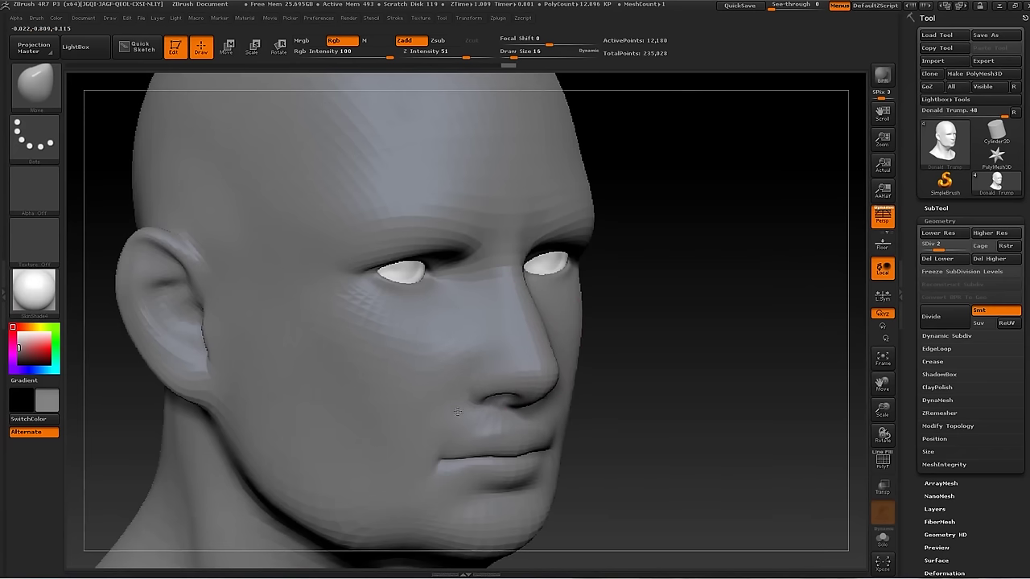
mouse_move(489, 395)
left_mouse_down()
mouse_move(427, 416)
mouse_move(483, 407)
mouse_move(651, 414)
left_mouse_up()
key("s")
key("b")
key("s")
key("s")
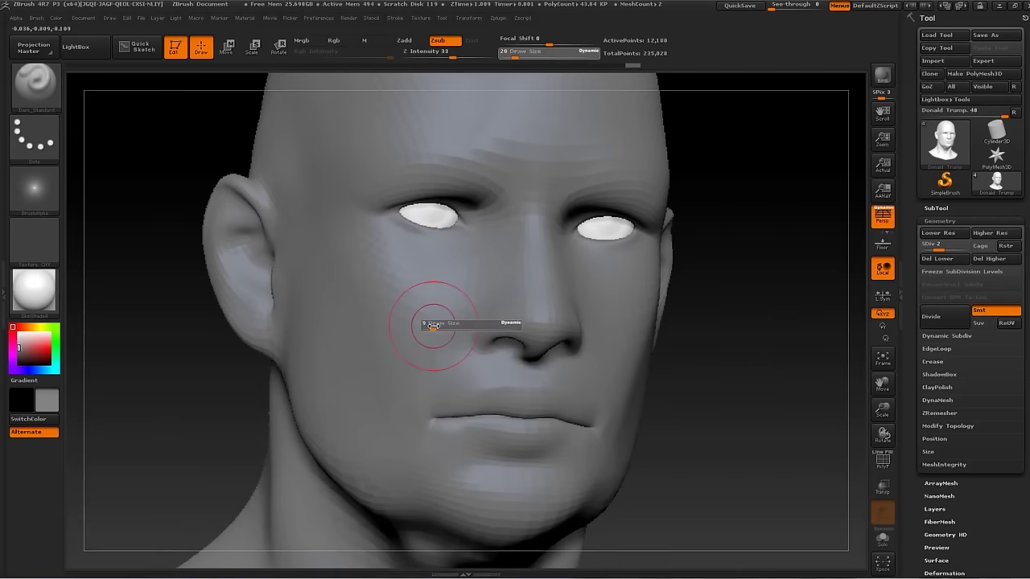
left_click_drag(398, 406, 453, 367)
key("s")
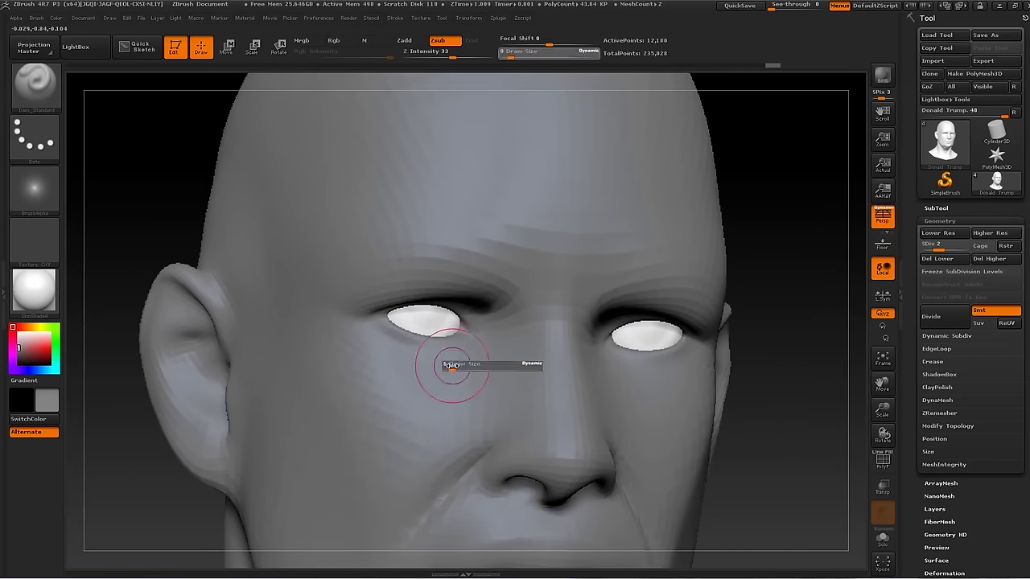
Build up cheek, chin and neck wrinkles with ClayBuildup at brush size 11
key("b")
left_click_drag(519, 338, 444, 298)
key("c")
key("b")
key("s")
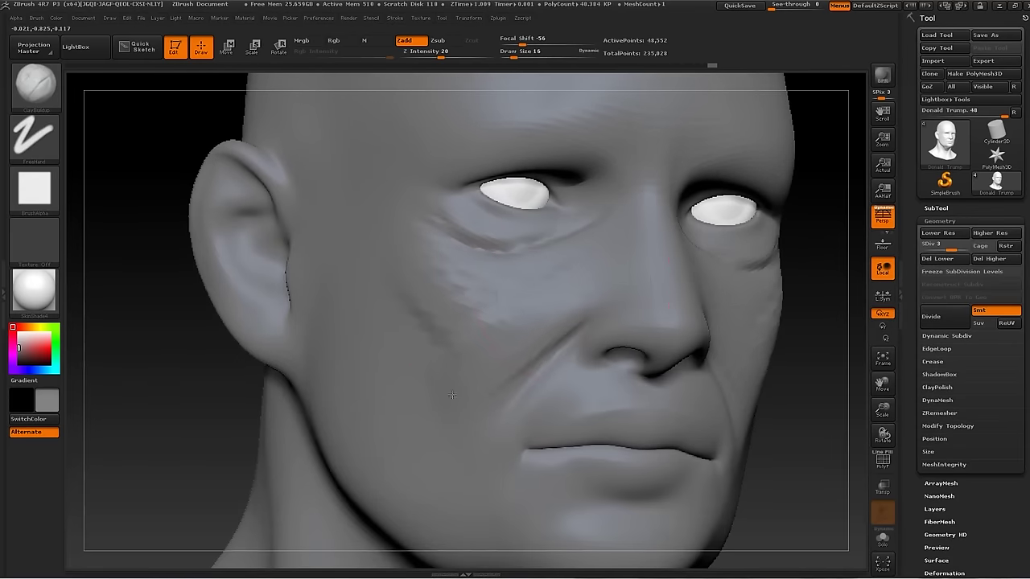
left_click_drag(421, 432, 409, 382)
left_click_drag(227, 341, 541, 360)
key("s")
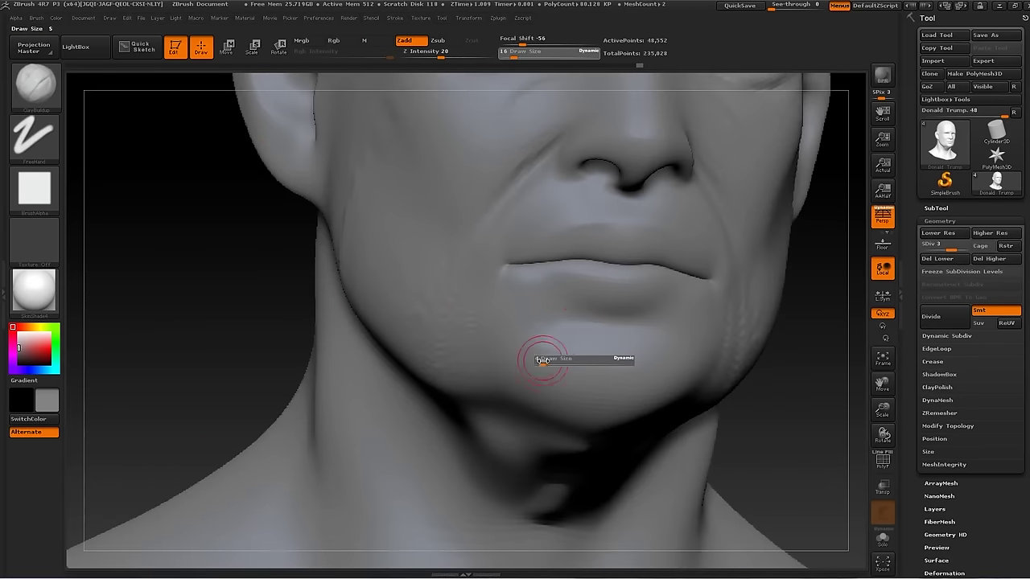
key("s")
mouse_move(764, 433)
left_mouse_down()
mouse_move(483, 407)
mouse_move(482, 380)
left_mouse_up()
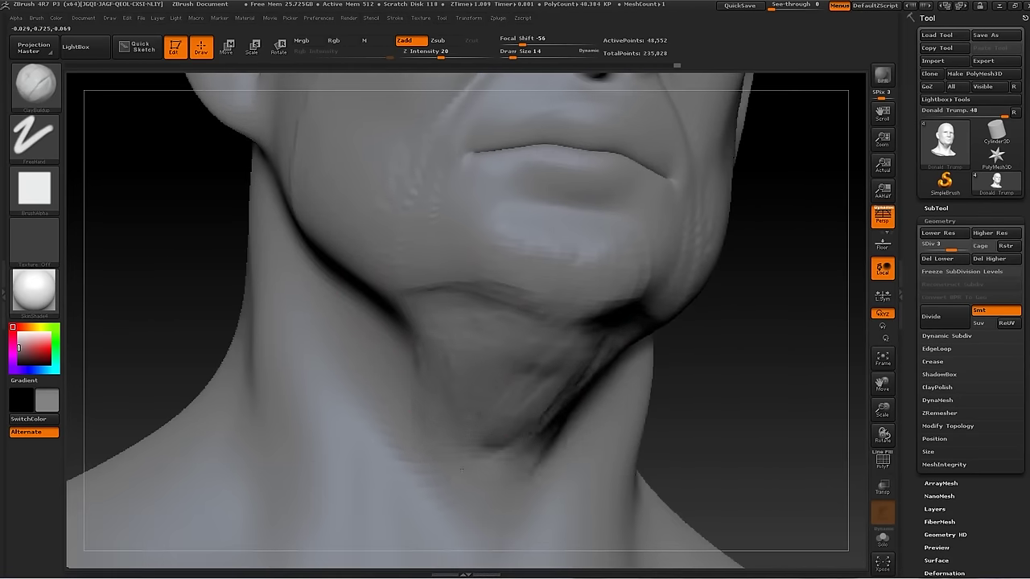
mouse_move(727, 397)
left_mouse_down()
mouse_move(740, 322)
mouse_move(508, 295)
left_mouse_up()
Carve brow creases above both eyes with Dam_Standard
key("b")
key("m")
key("v")
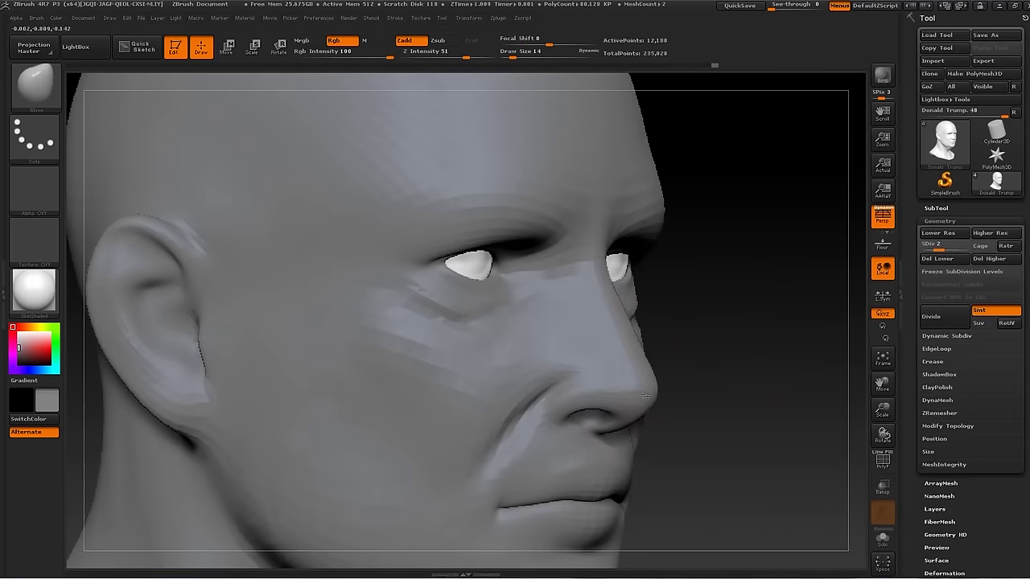
left_click_drag(645, 396, 628, 325)
mouse_move(793, 355)
left_mouse_down()
mouse_move(837, 166)
mouse_move(703, 227)
left_mouse_up()
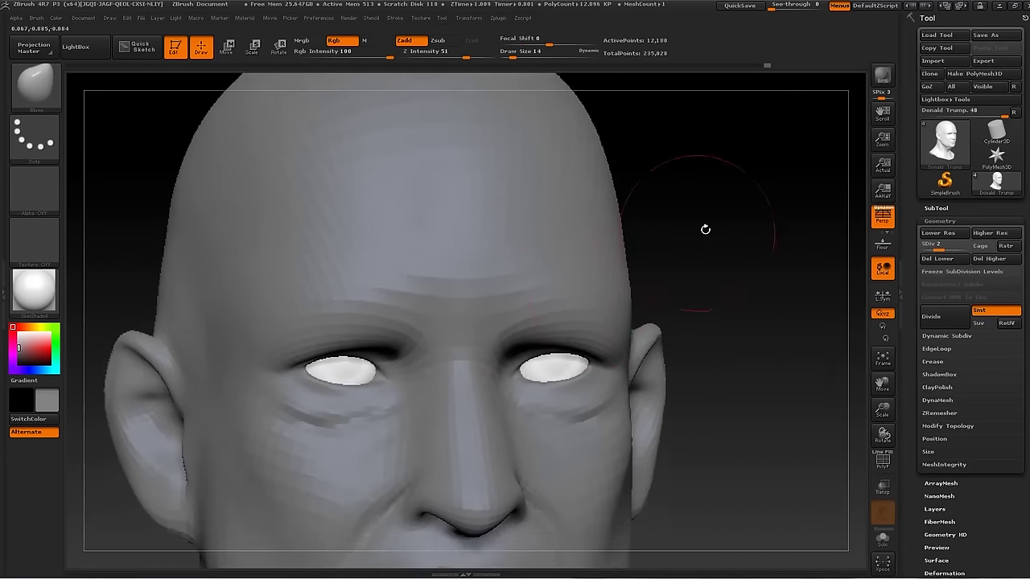
key("b")
key("d")
key("s")
left_click_drag(346, 354, 507, 330)
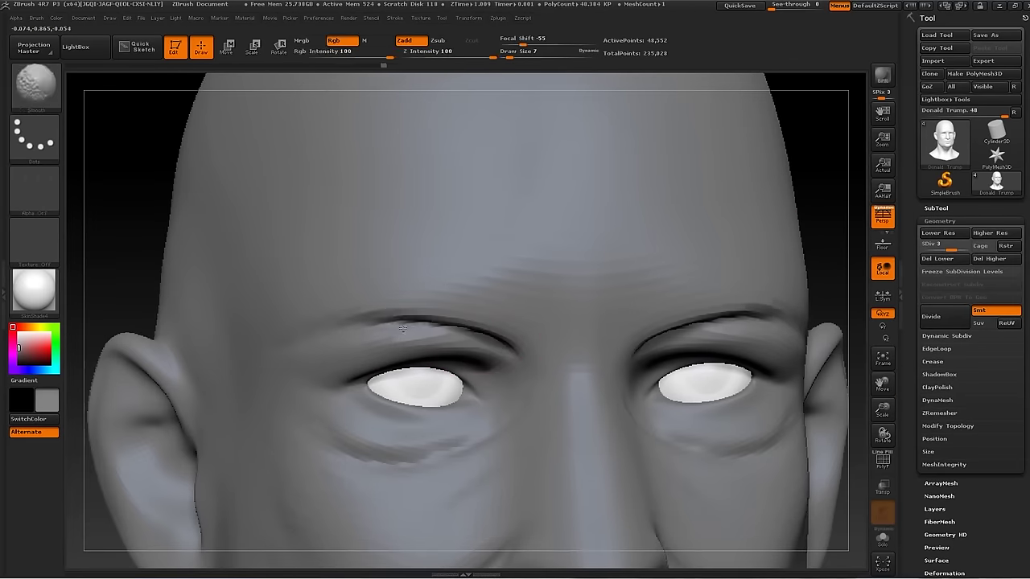
key("f")
Build up folds beside the nose with ClayBuildup and smooth them
key("b")
key("s")
key("t")
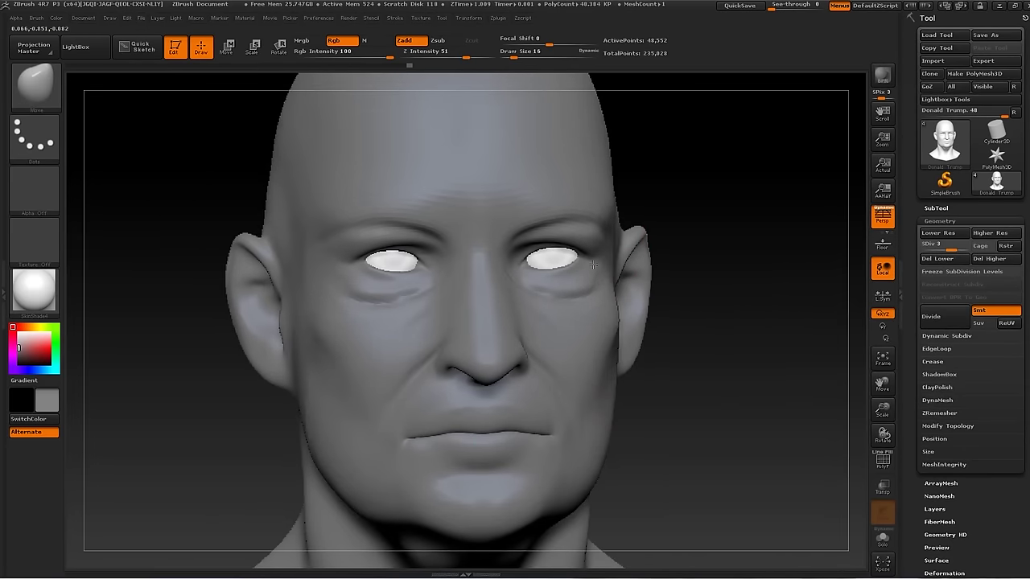
left_click_drag(594, 265, 684, 349)
key("b")
key("c")
key("b")
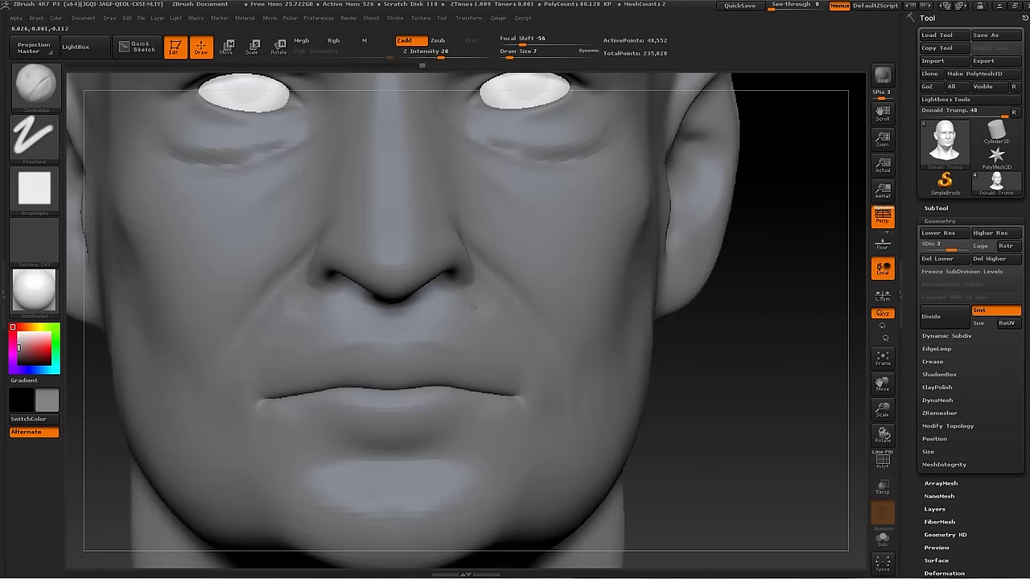
left_click_drag(517, 338, 450, 310, "shift")
left_click_drag(486, 256, 526, 299, "shift")
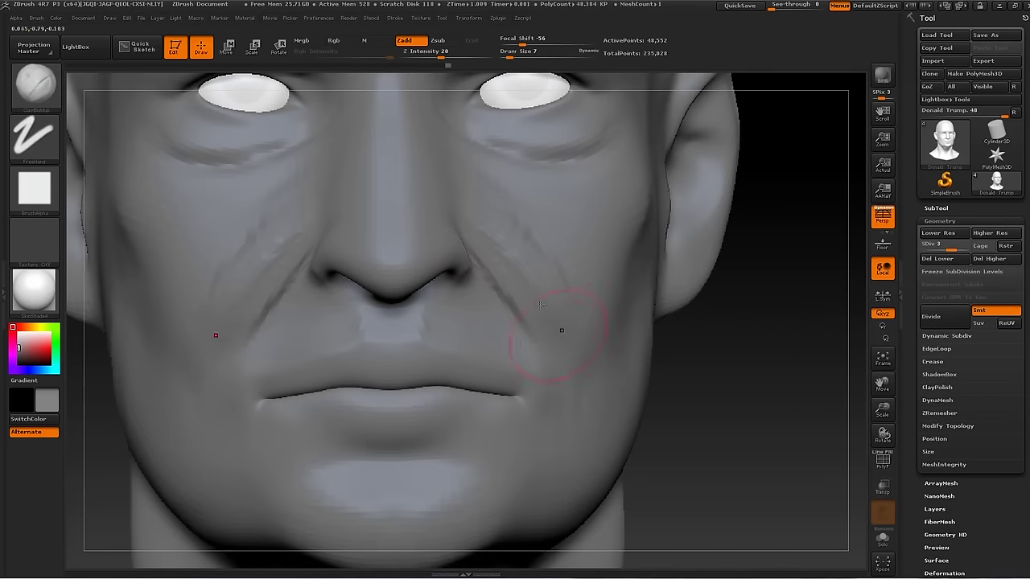
Refine the line between the lips with Dam_Standard
left_click_drag(727, 378, 564, 411, "alt")
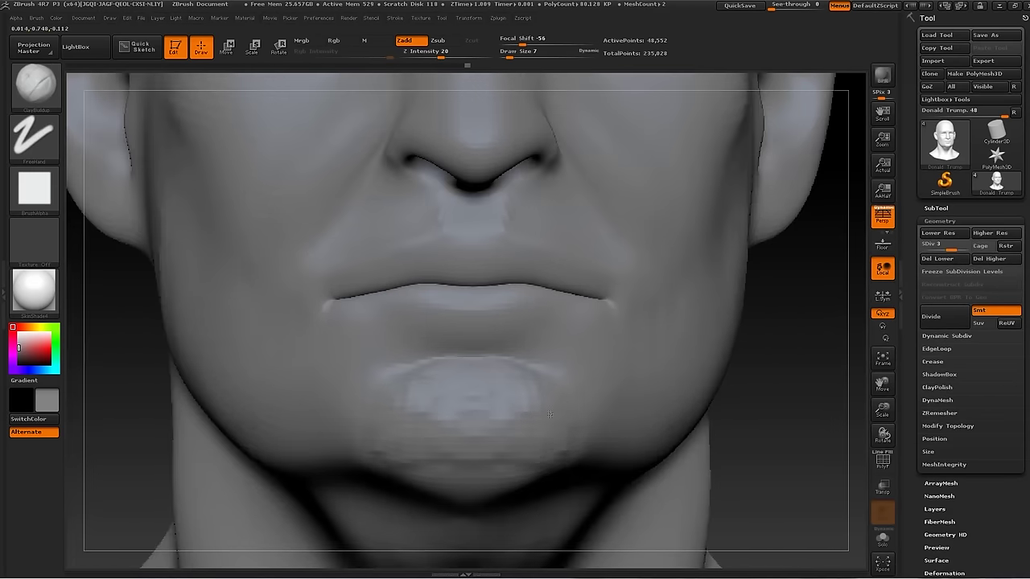
key("b")
key("d")
key("s")
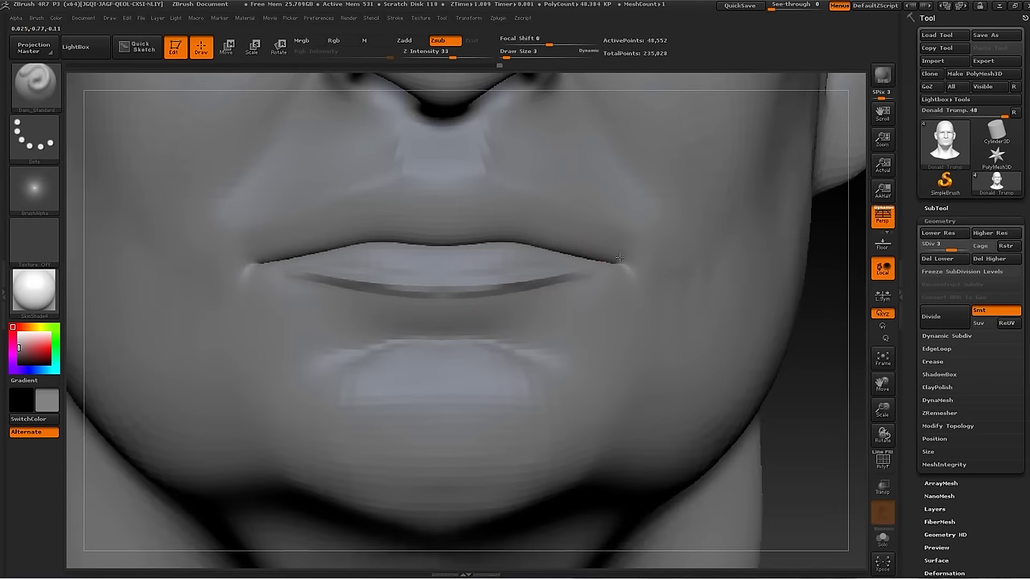
left_click_drag(322, 283, 399, 288, "shift")
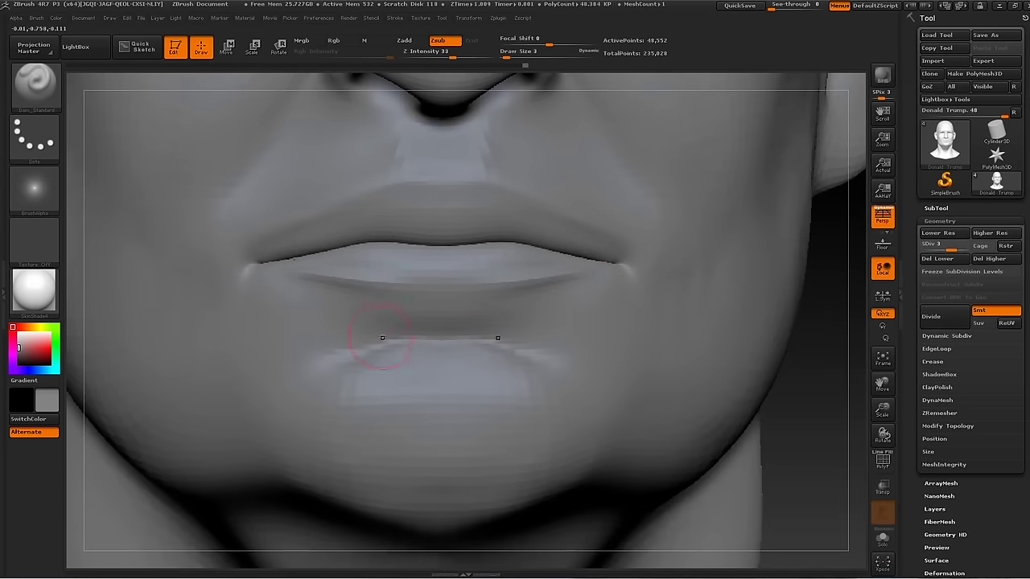
key("f")
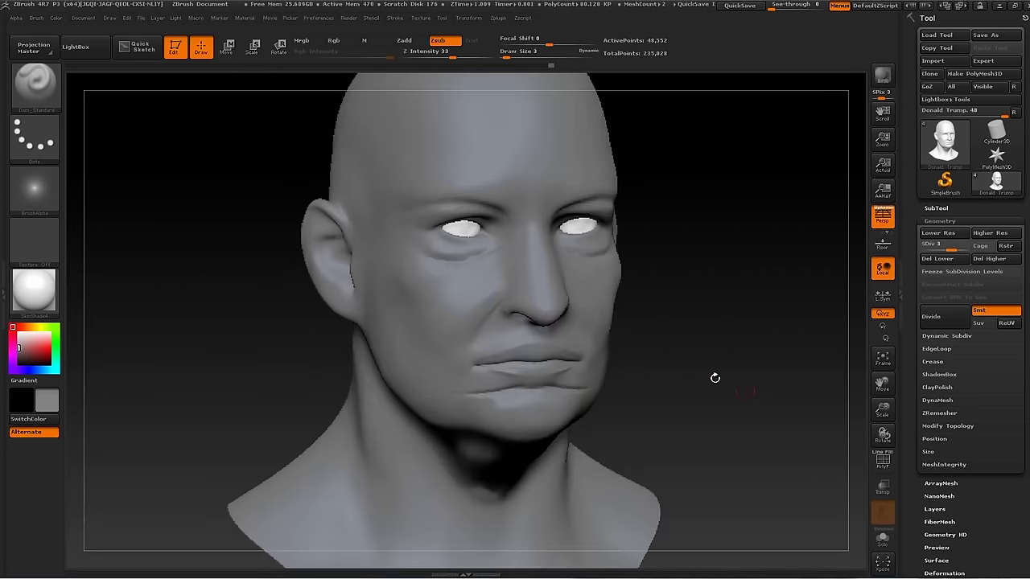
Drop to subdivision level 1 and select the Move brush for reshaping
key("shift+d")
key("b")
key("m")
key("v")
mouse_move(452, 275)
left_mouse_down("alt")
mouse_move(581, 433)
mouse_move(613, 425)
left_mouse_up("alt")
mouse_move(709, 110)
left_mouse_down("alt")
mouse_move(648, 336)
mouse_move(579, 357)
left_mouse_up("alt")
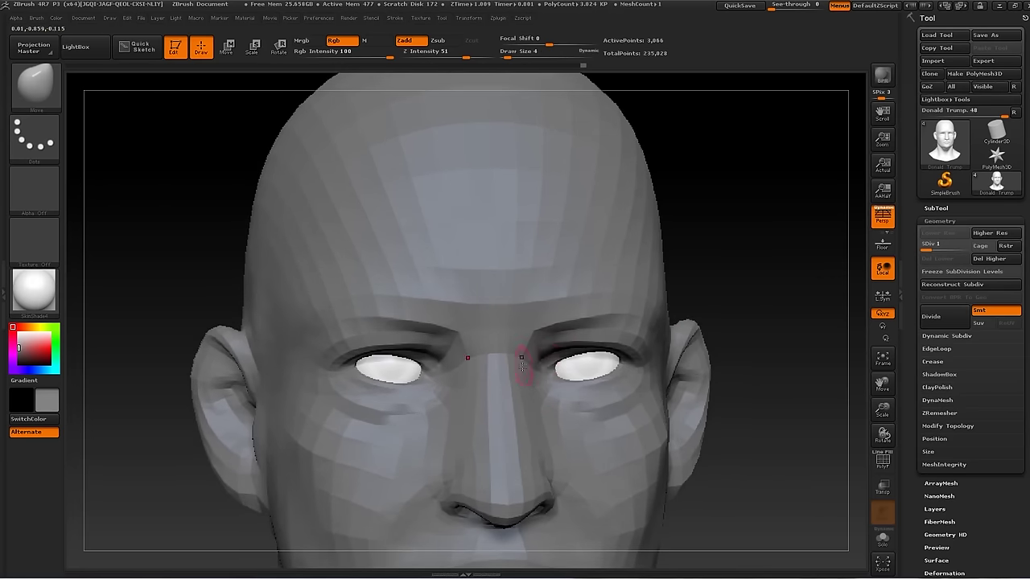
Raise the subdivision level and carve the crease around the nostril with Dam_Standard
key("d")
mouse_move(529, 322)
left_mouse_down()
mouse_move(558, 355)
mouse_move(749, 396)
mouse_move(579, 414)
mouse_move(667, 402)
mouse_move(684, 429)
left_mouse_up()
key("b")
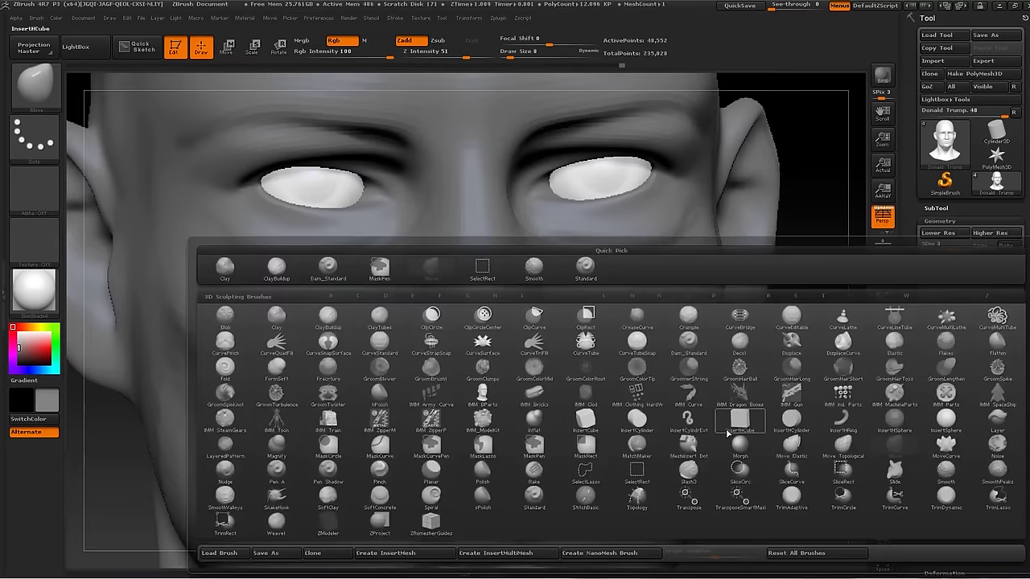
key("d")
key("s")
key("d")
left_click_drag(616, 362, 632, 376)
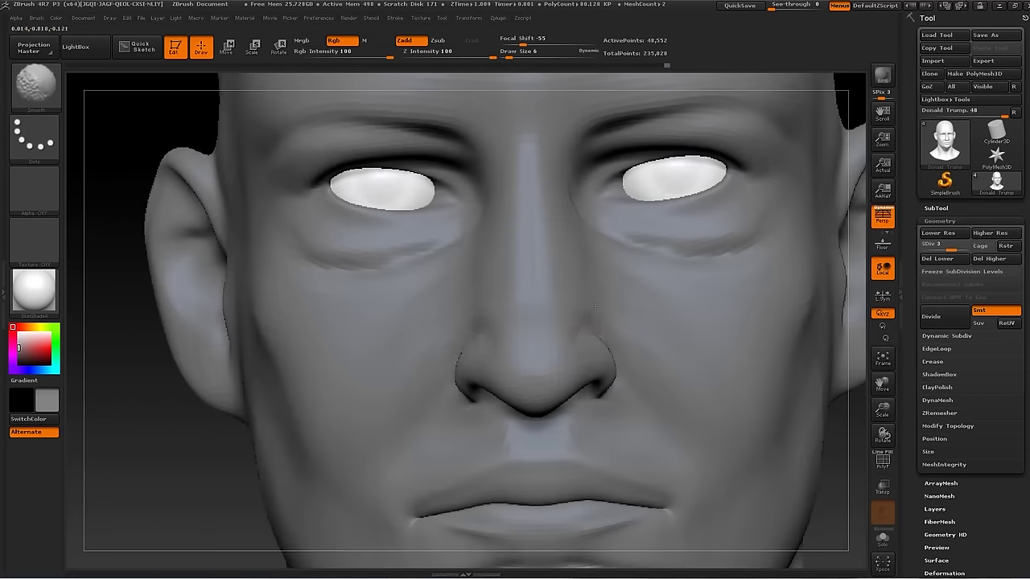
key("s")
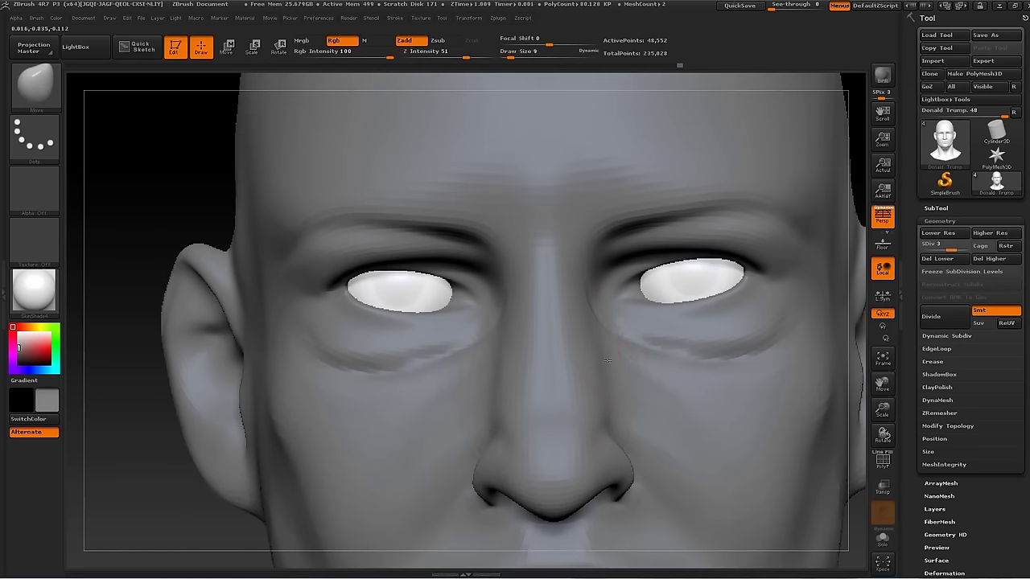
Build up the bags beneath both eyes with a smaller brush
left_click_drag(855, 383, 650, 296)
left_click_drag(538, 313, 208, 376)
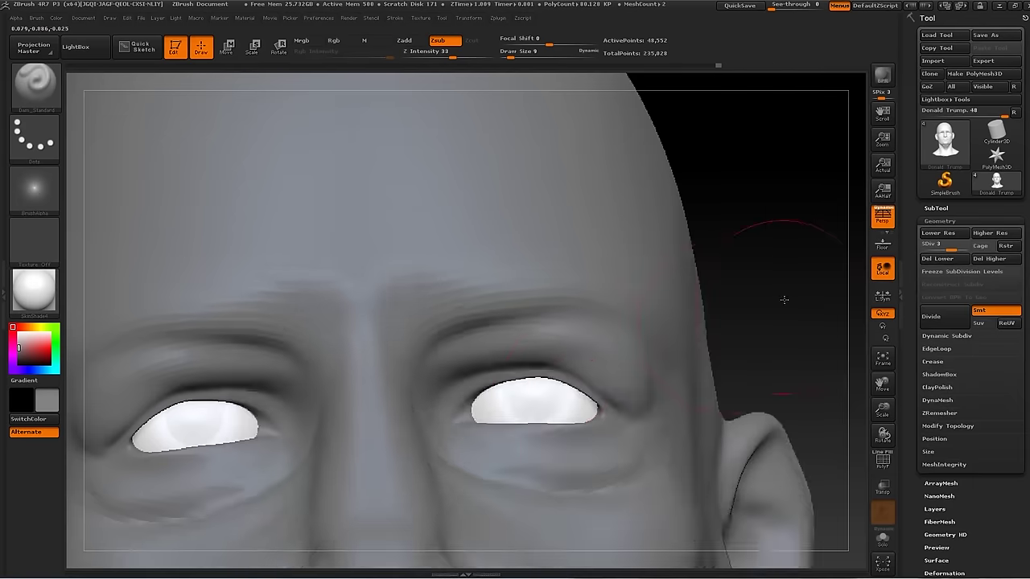
left_click_drag(784, 299, 607, 408)
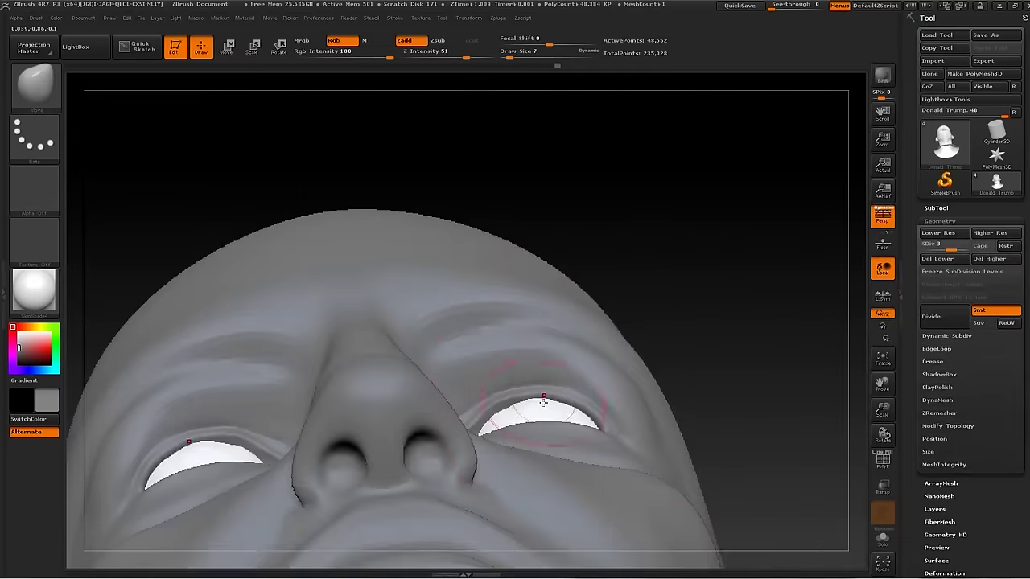
mouse_move(585, 385)
left_mouse_down()
mouse_move(588, 441)
mouse_move(579, 428)
left_mouse_up()
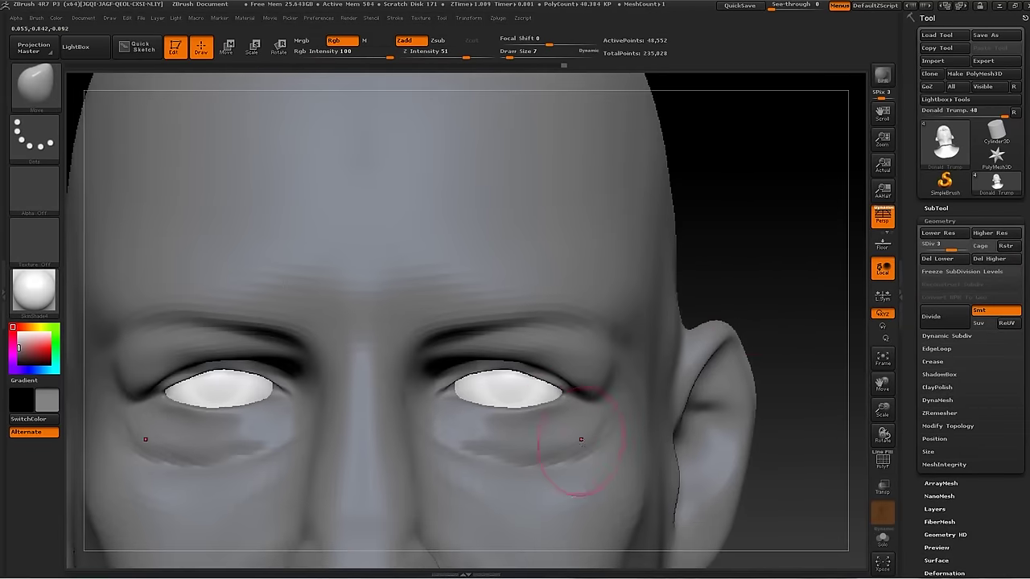
Deepen the crease along the jawline with the Move brush
key("b")
key("c")
key("b")
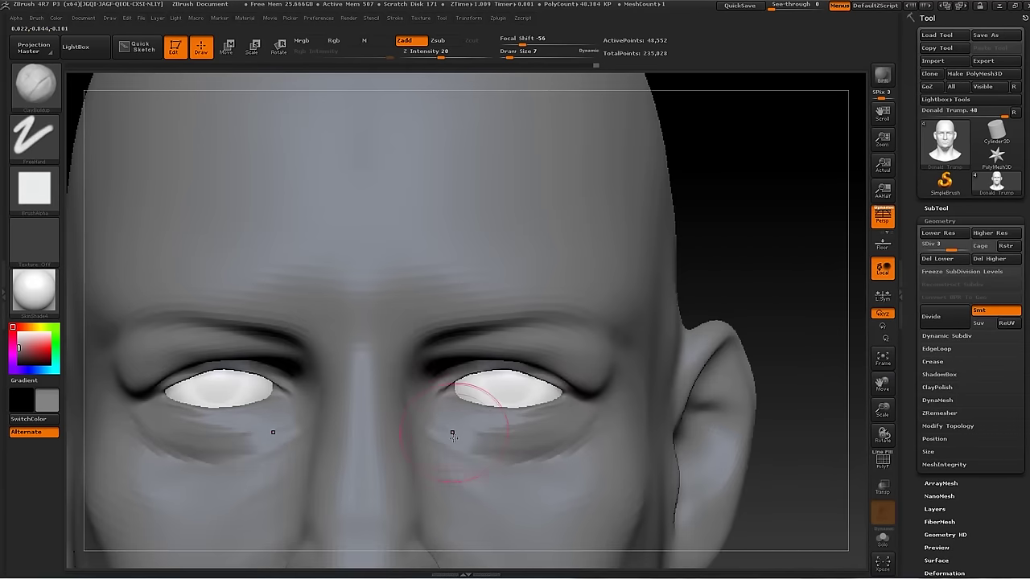
key("f")
key("b")
key("m")
key("v")
key("s")
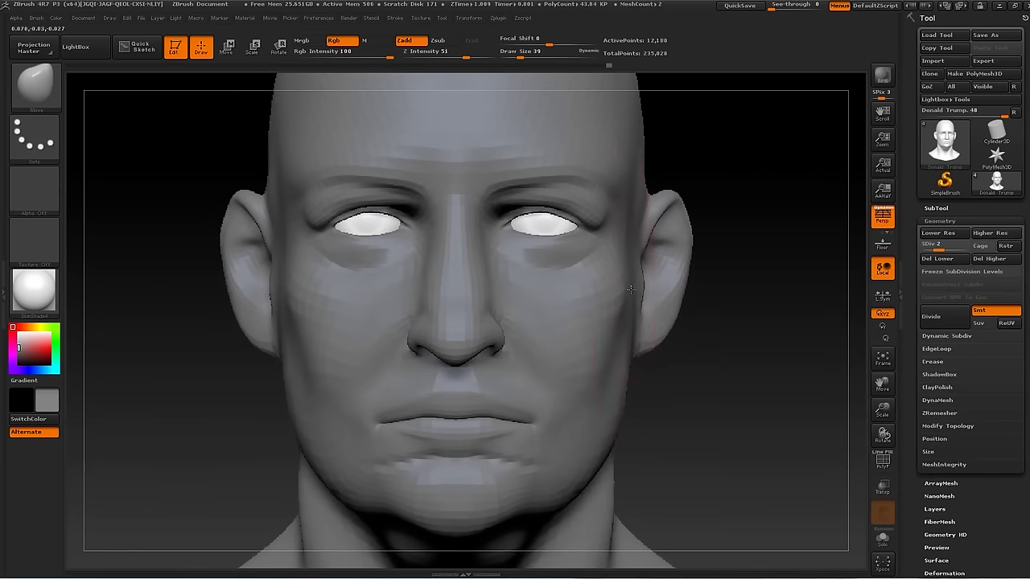
mouse_move(615, 358)
left_mouse_down("alt")
mouse_move(667, 368)
mouse_move(743, 236)
left_mouse_up("alt")
Build up the crease under the jaw with ClayBuildup
key("b")
key("c")
Reshape the lower face with the Move brush at size 13
key("b")
mouse_move(346, 326)
left_mouse_down()
mouse_move(603, 327)
mouse_move(482, 338)
left_mouse_up()
mouse_move(402, 370)
left_mouse_down()
mouse_move(499, 410)
mouse_move(595, 392)
mouse_move(566, 352)
left_mouse_up()
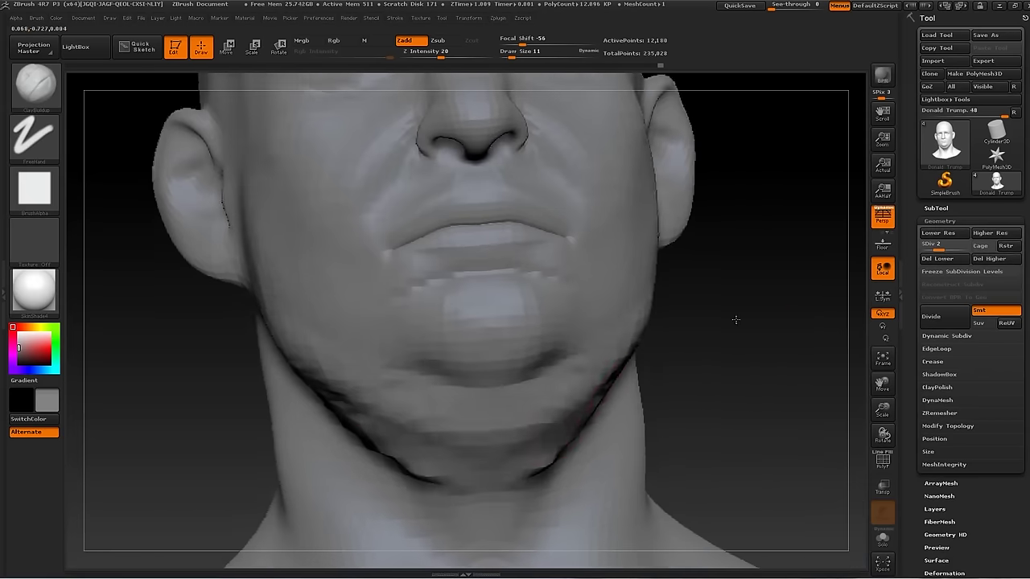
mouse_move(736, 317)
left_mouse_down()
mouse_move(247, 443)
mouse_move(502, 359)
left_mouse_up()
key("b")
key("m")
key("v")
key("s")
left_click_drag(552, 408, 571, 410)
right_click_drag(572, 409, 489, 364, "ctrl")
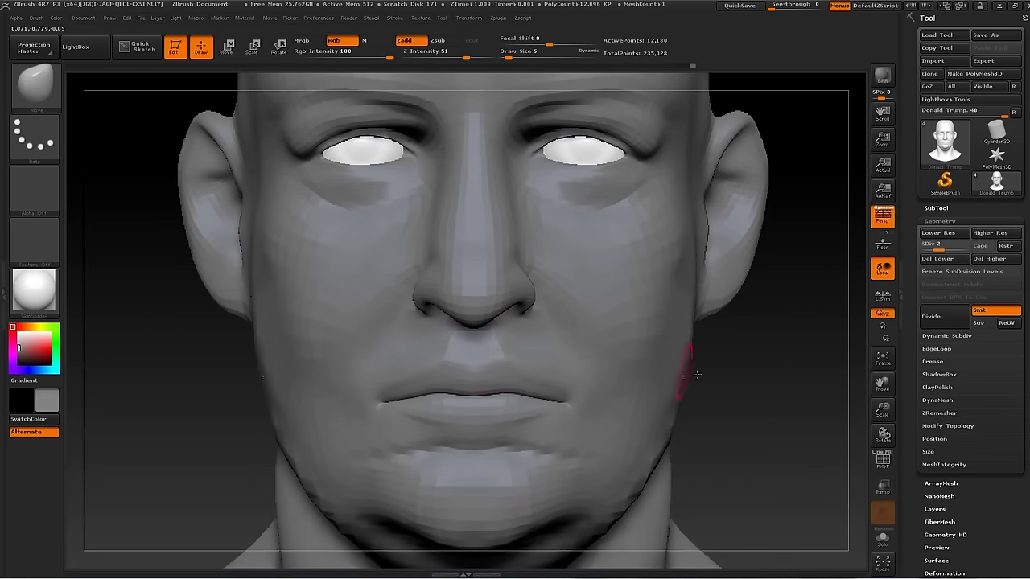
right_click_drag(697, 375, 529, 402, "ctrl")
mouse_move(528, 402)
left_mouse_down()
mouse_move(540, 456)
mouse_move(816, 292)
mouse_move(700, 320)
mouse_move(801, 184)
left_mouse_up()
Carve and build up the bags under the right eye with Dam_Standard and ClayBuildup
key("b")
key("d")
key("s")
right_click_drag(801, 185, 570, 330, "ctrl")
key("b")
key("c")
key("b")
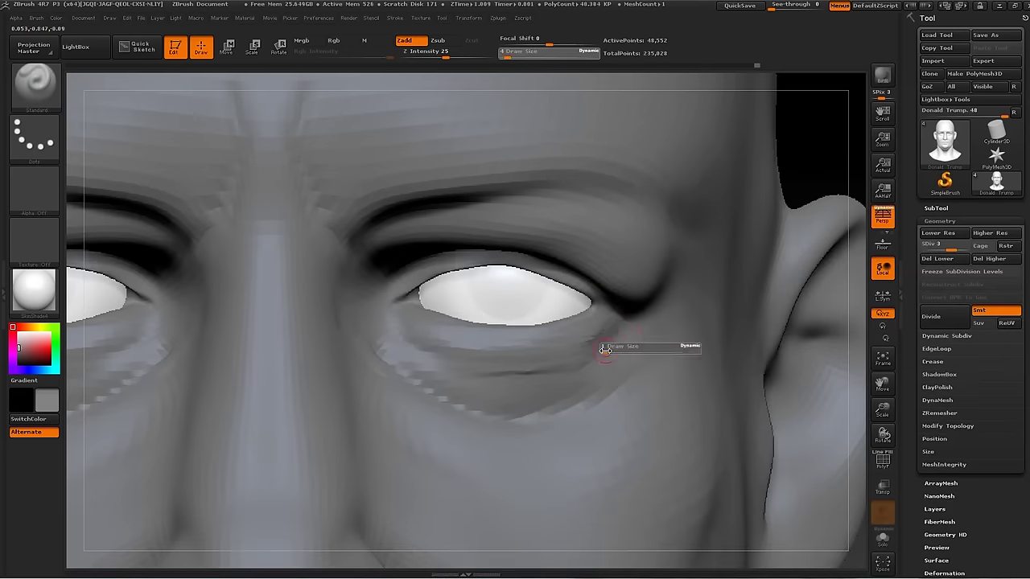
left_click_drag(810, 224, 761, 241)
Carve fine lower-lid wrinkles around the right eye with Dam_Standard
key("b")
key("d")
key("s")
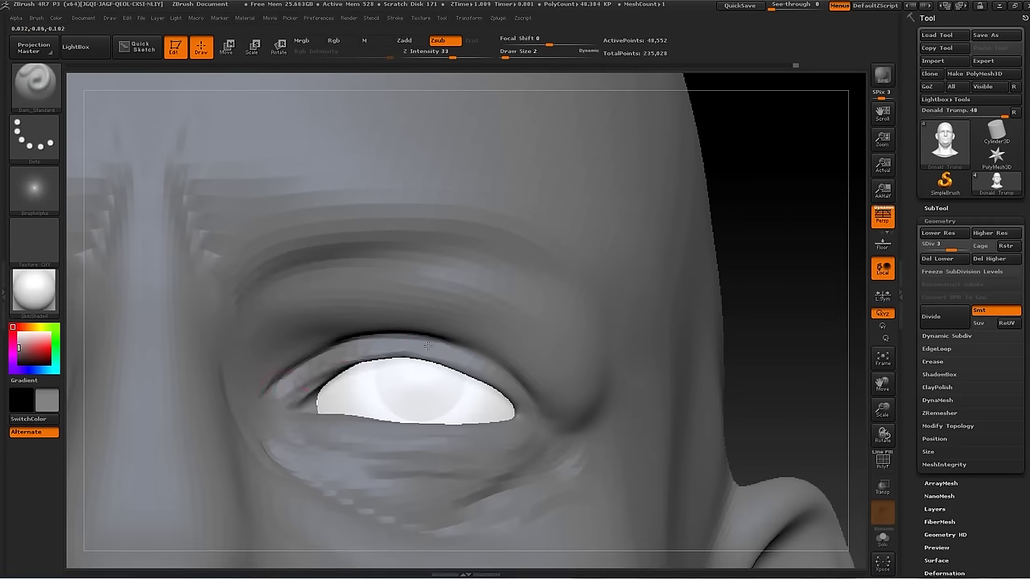
left_click_drag(427, 344, 358, 344)
left_click_drag(523, 398, 558, 417)
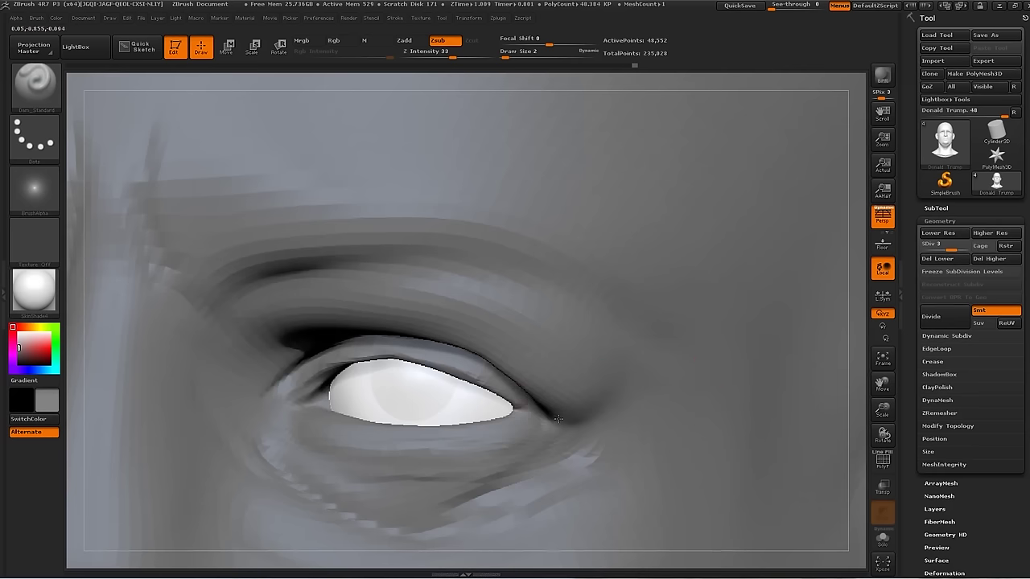
key("f")
left_click_drag(731, 248, 734, 282, "alt")
Adjust the eye area's form with the Move brush
key("b")
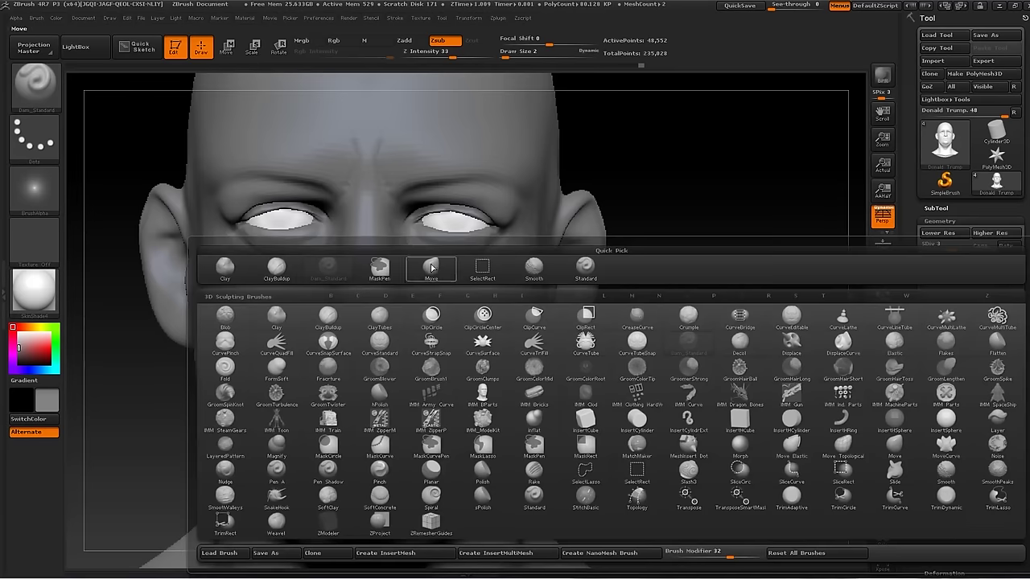
key("m")
key("v")
mouse_move(544, 353)
left_mouse_down("alt")
mouse_move(614, 343)
mouse_move(432, 449)
left_mouse_up("alt")
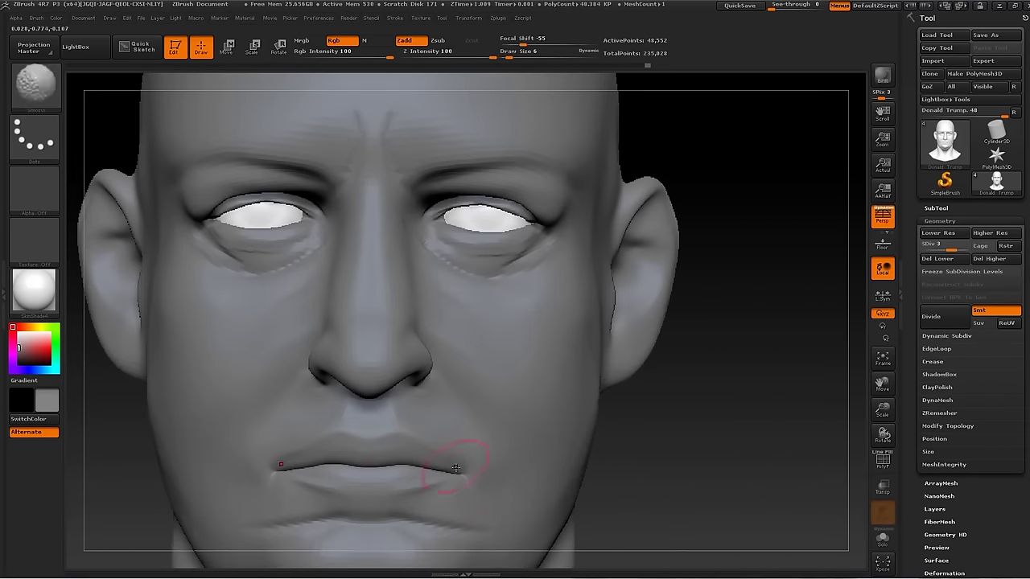
mouse_move(677, 375)
left_mouse_down()
mouse_move(561, 465)
mouse_move(609, 437)
left_mouse_up()
left_click_drag(653, 230, 620, 340, "shift")
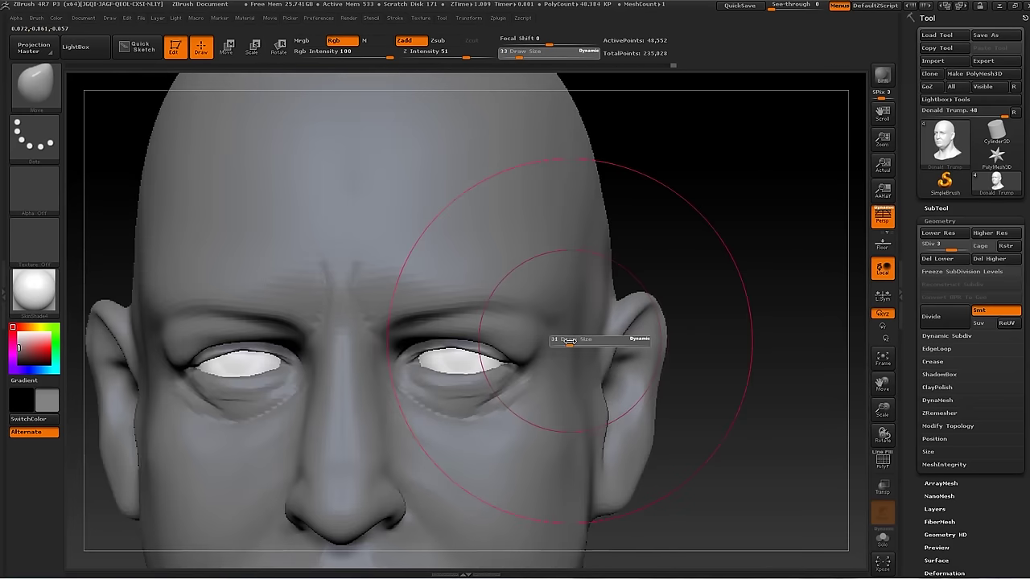
Cut a crow's-foot crease at the right eye's outer corner at size 5 on SDiv 4, then return to level 3
key("b")
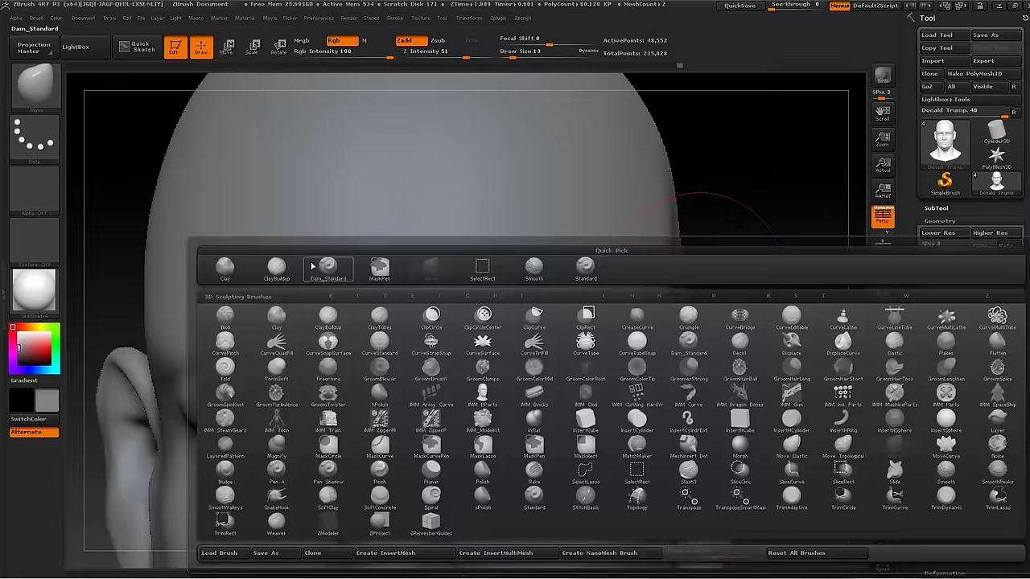
key("c")
key("b")
key("s")
left_click_drag(740, 247, 734, 247)
key("d")
mouse_move(441, 282)
left_mouse_down("alt")
mouse_move(770, 222)
mouse_move(759, 223)
left_mouse_up("alt")
key("s")
key("s")
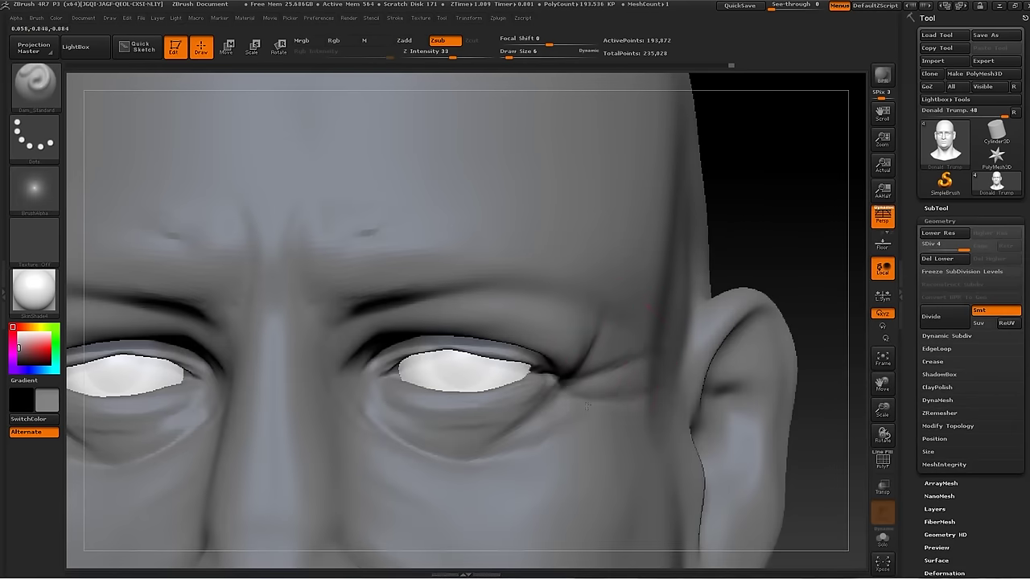
key("f")
mouse_move(754, 161)
left_mouse_down("alt")
mouse_move(727, 351)
mouse_move(503, 339)
left_mouse_up("alt")
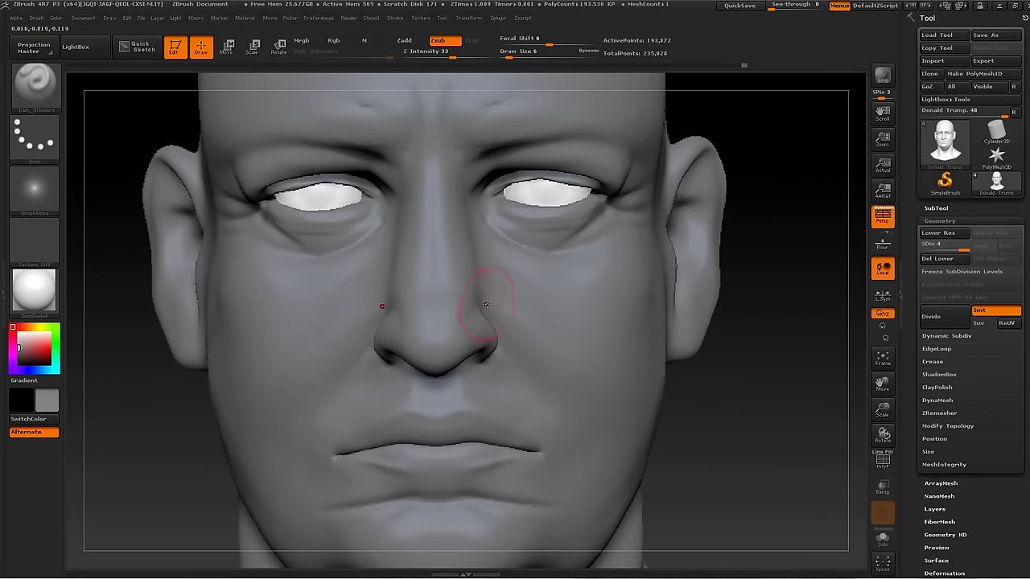
key("shift+d")
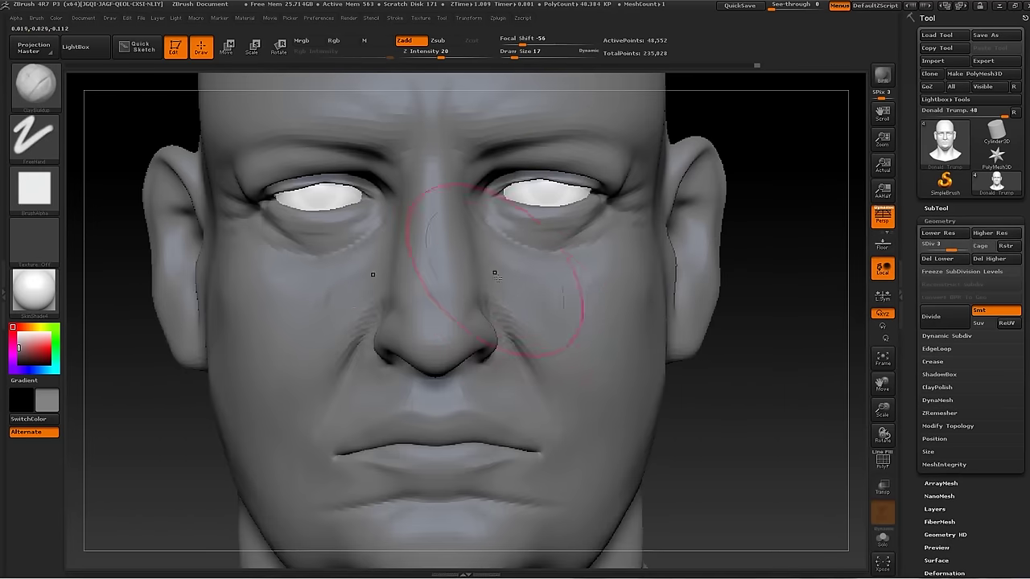
Carve thin creases around the lips and chin with Dam_Standard
mouse_move(772, 378)
left_mouse_down()
mouse_move(724, 386)
mouse_move(772, 402)
mouse_move(751, 418)
mouse_move(469, 418)
left_mouse_up()
left_click_drag(525, 456, 580, 391, "alt")
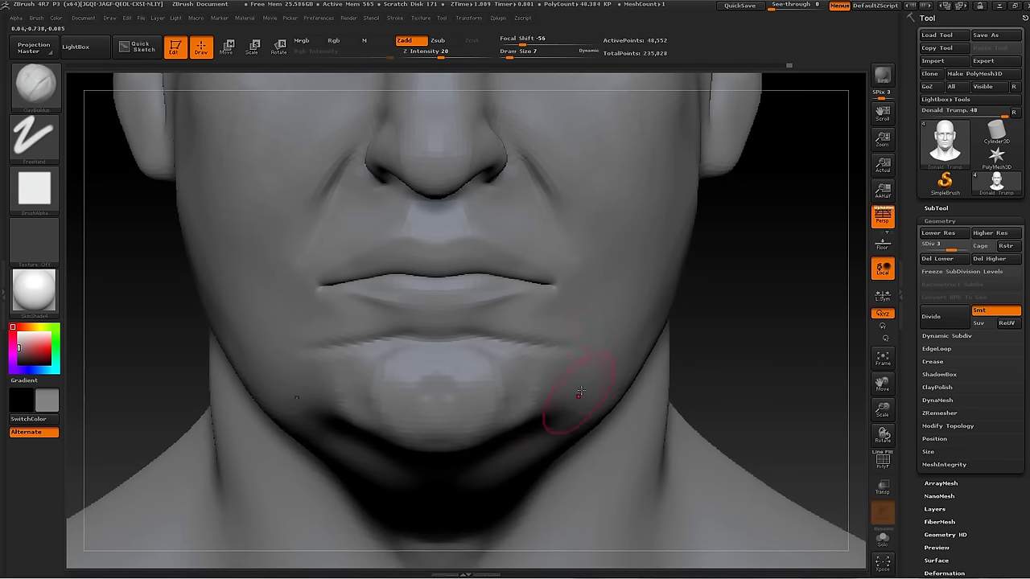
key("b")
key("d")
key("s")
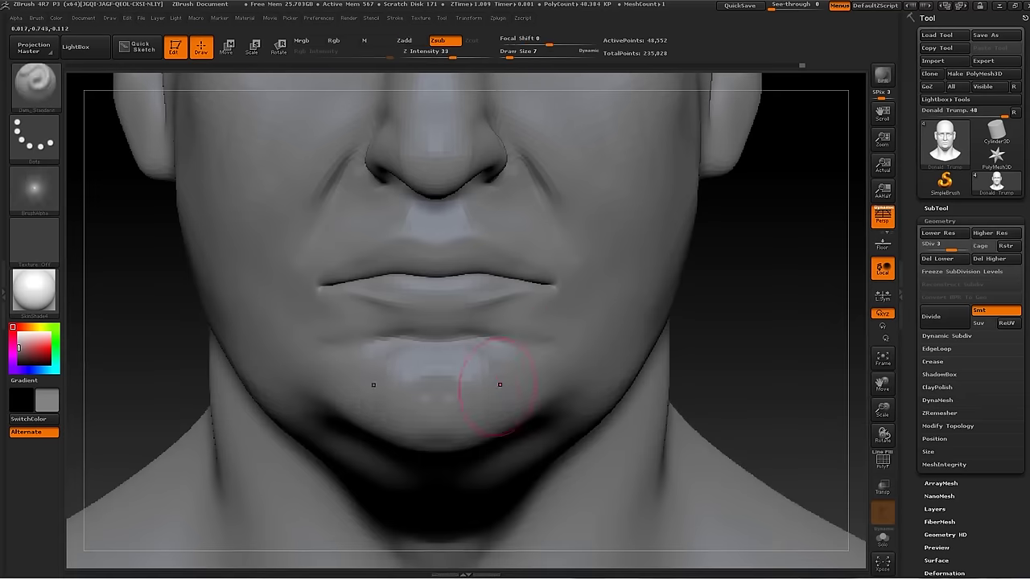
key("f")
Reshape the nose and cheek with the Move brush at draw size 12
mouse_move(741, 376)
left_mouse_down()
mouse_move(563, 378)
mouse_move(311, 284)
mouse_move(258, 327)
mouse_move(508, 332)
left_mouse_up()
key("b")
key("m")
key("v")
key("s")
left_click_drag(281, 379, 506, 349, "alt")
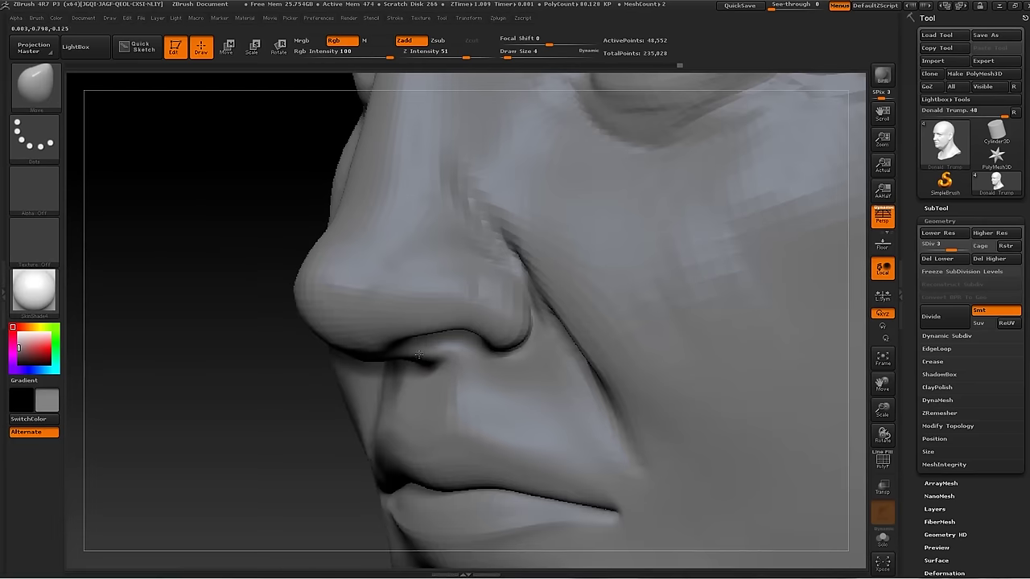
key("s")
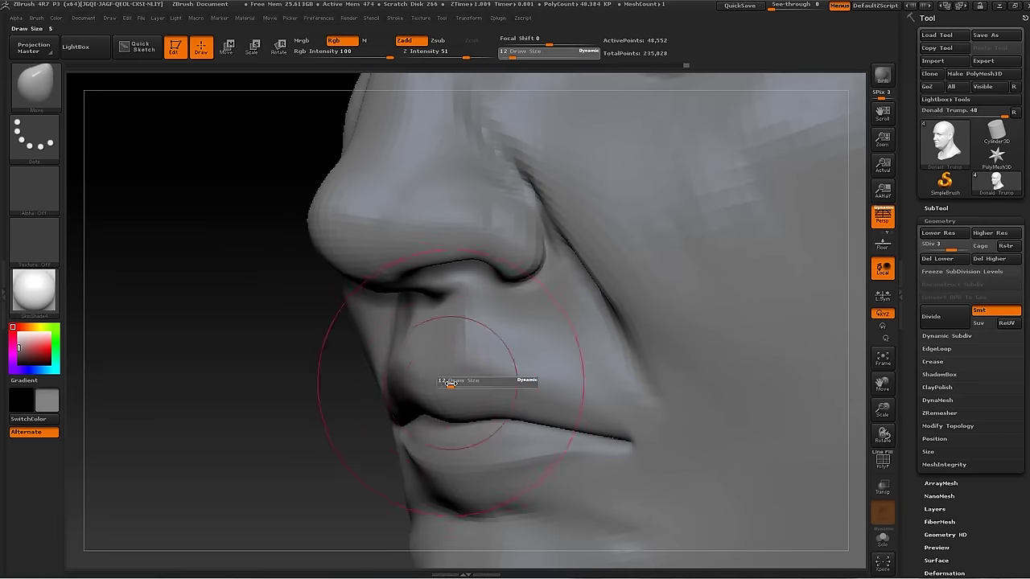
Carve a nose-side crease with Dam_Standard, then step up to SDiv 4 for ClayBuildup
key("b")
key("d")
key("s")
key("s")
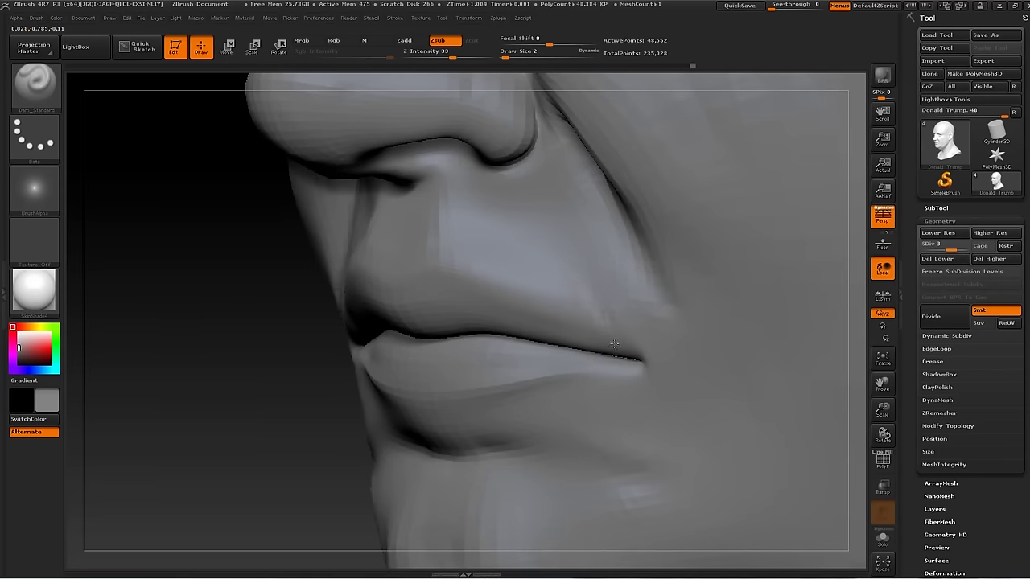
key("d")
key("b")
key("c")
key("b")
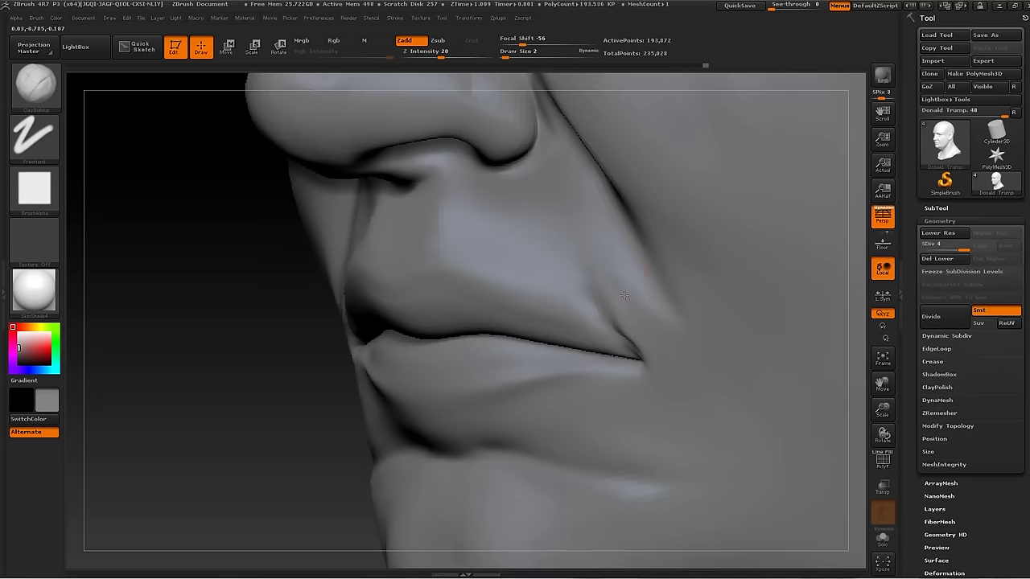
Build up clay around the lips and jaw, smoothing the jaw surface
left_click_drag(675, 388, 356, 368)
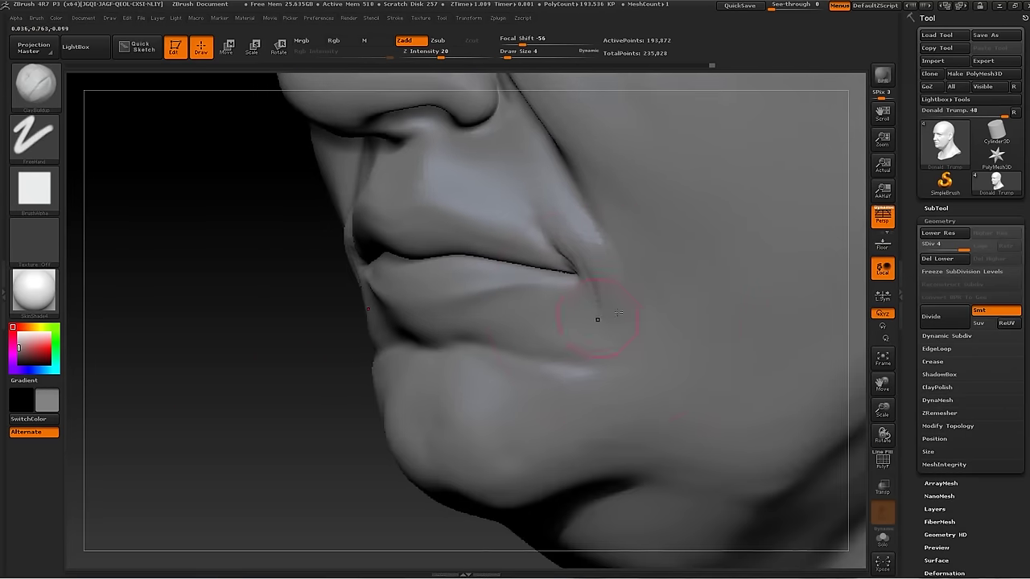
key("s")
mouse_move(651, 294)
left_mouse_down()
mouse_move(627, 329)
mouse_move(612, 322)
mouse_move(676, 354)
mouse_move(660, 378)
left_mouse_up()
mouse_move(483, 387)
left_mouse_down()
mouse_move(285, 382)
mouse_move(552, 379)
mouse_move(494, 307)
left_mouse_up()
Drop to SDiv 3 and reshape the nose profile from the side
mouse_move(534, 456)
left_mouse_down()
mouse_move(299, 414)
mouse_move(321, 407)
left_mouse_up()
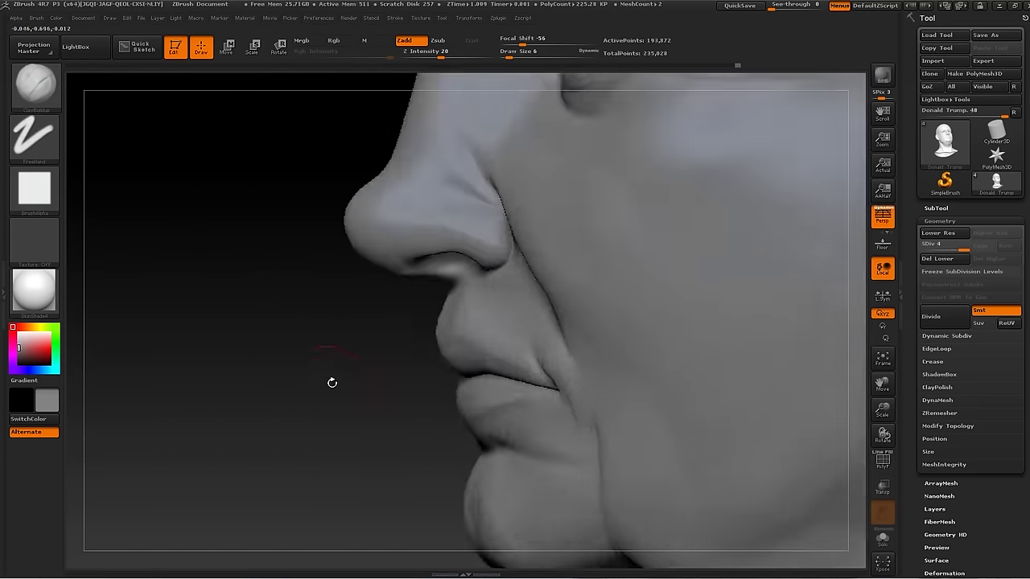
key("shift+d")
left_click_drag(437, 298, 395, 320, "alt")
left_click_drag(434, 275, 272, 345)
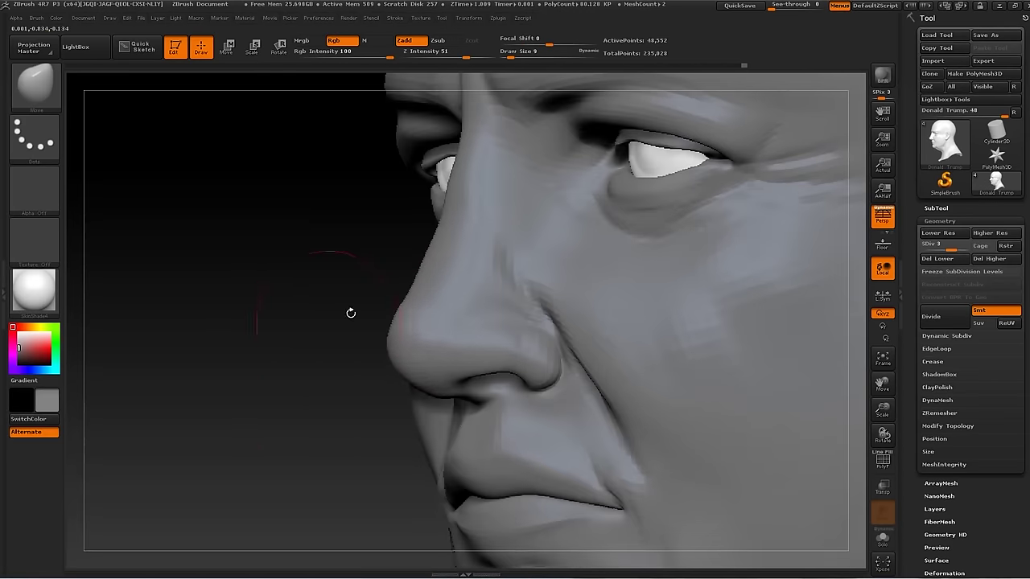
left_click_drag(260, 418, 450, 269)
Back at SDiv 4, refine the nose bridge with ClayBuildup and Move
key("d")
key("b")
key("c")
key("b")
key("b")
key("m")
key("v")
left_click_drag(528, 248, 403, 320)
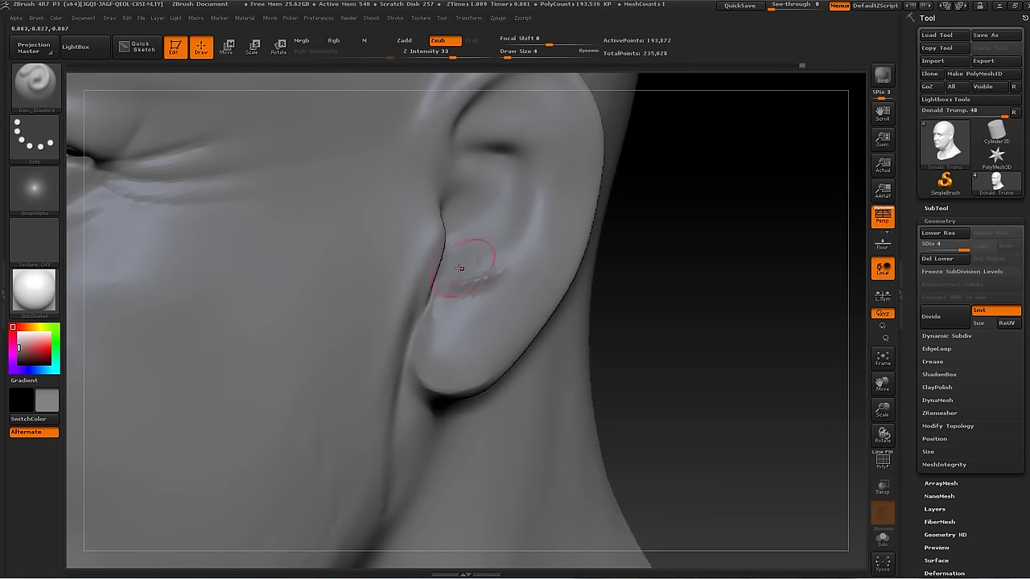
Build up the inner ear folds with ClayBuildup
key("b")
key("c")
key("b")
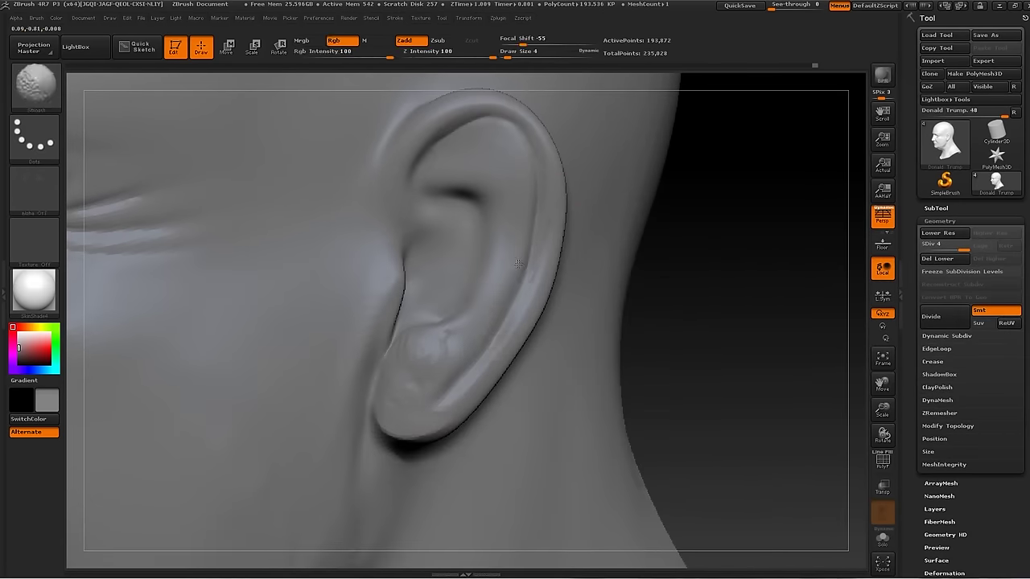
left_click_drag(546, 227, 572, 264)
Reshape the area around the ear with the Move brush
key("b")
key("m")
key("Escape")
key("b")
key("m")
key("v")
mouse_move(708, 338)
left_mouse_down()
mouse_move(741, 315)
mouse_move(458, 288)
left_mouse_up()
Build up the tragus with ClayBuildup, then undo that build-up
key("b")
key("c")
key("b")
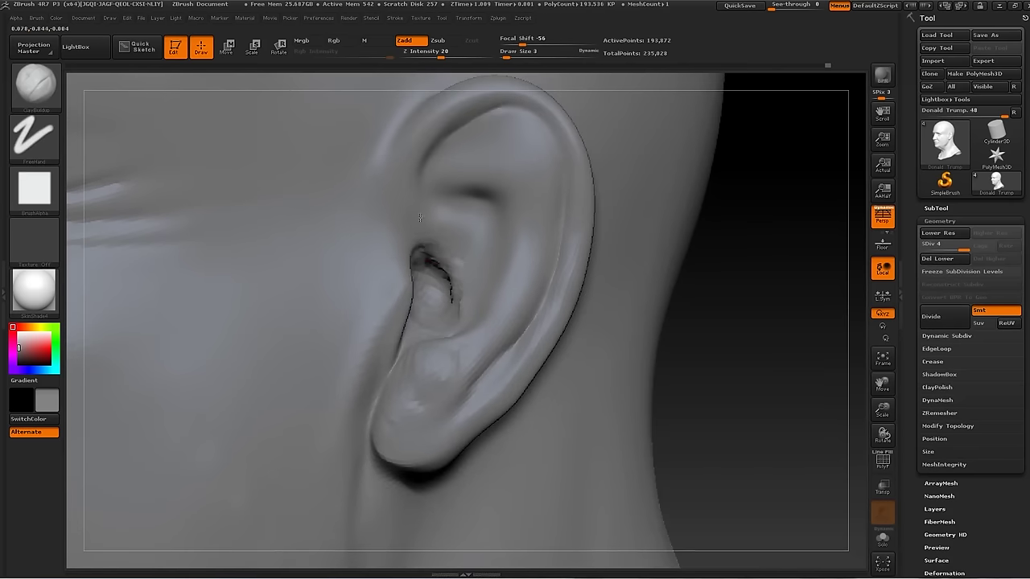
left_click_drag(514, 222, 530, 240)
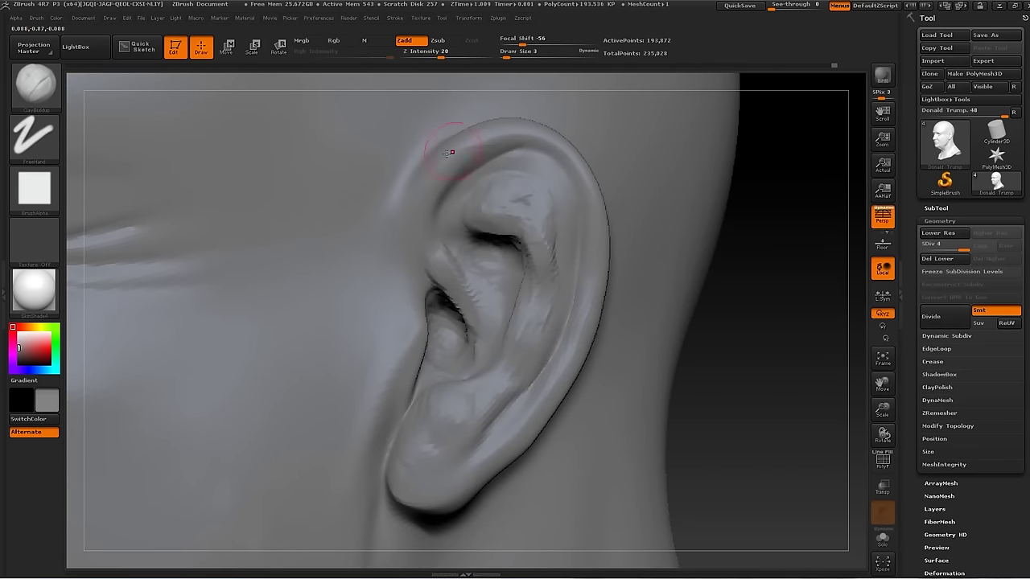
key("ctrl+z")
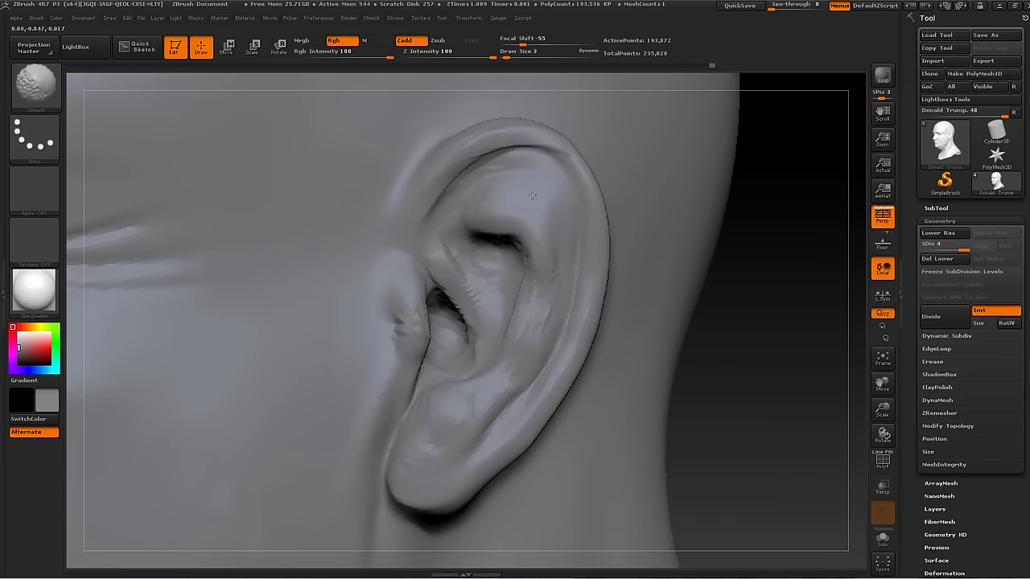
Crease the skin in front of the ear with Dam_Standard and lengthen the earlobe
key("b")
key("d")
key("s")
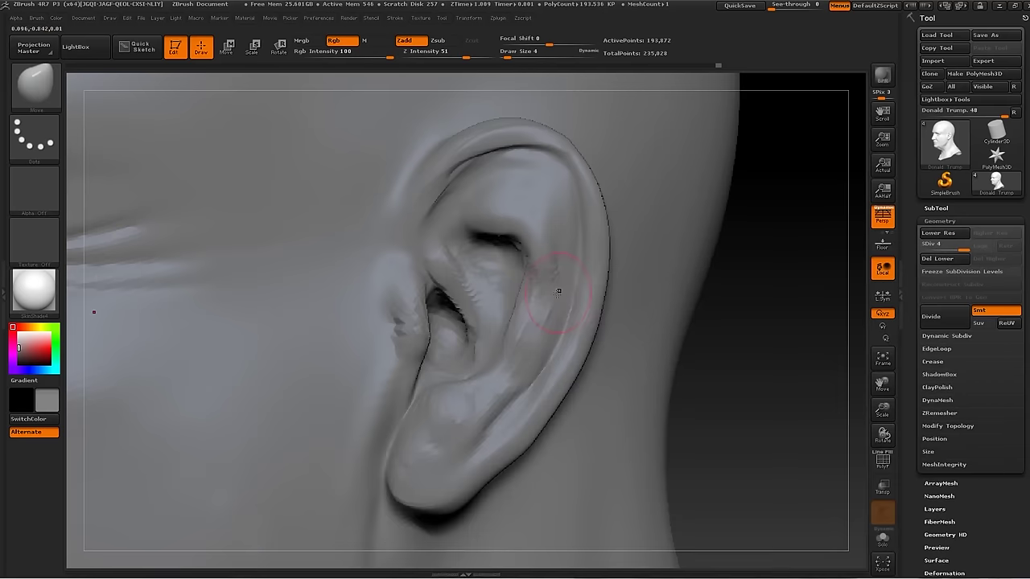
left_click_drag(496, 441, 475, 425)
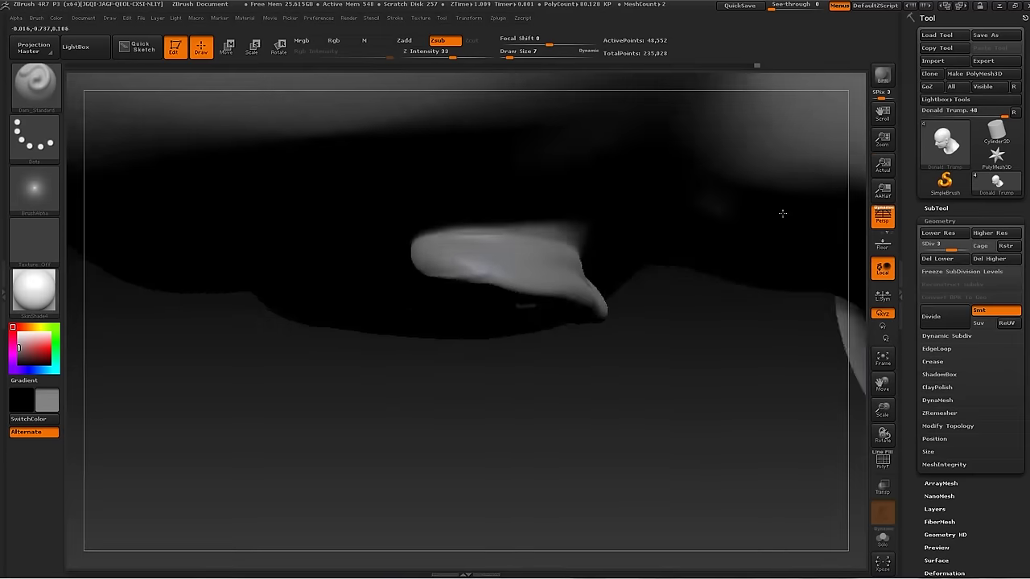
left_click_drag(782, 213, 576, 231)
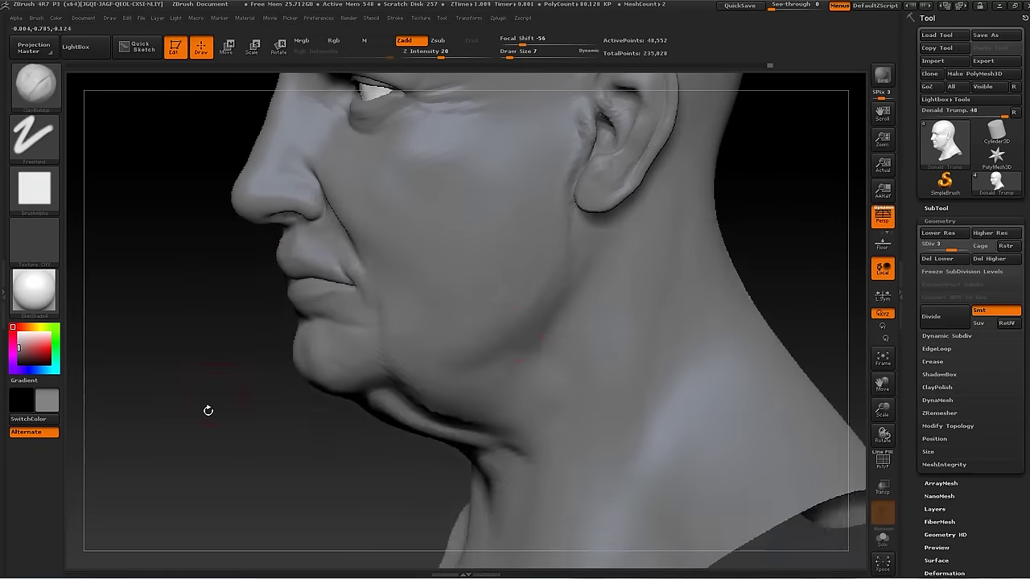
mouse_move(208, 411)
left_mouse_down()
mouse_move(541, 345)
mouse_move(496, 367)
left_mouse_up()
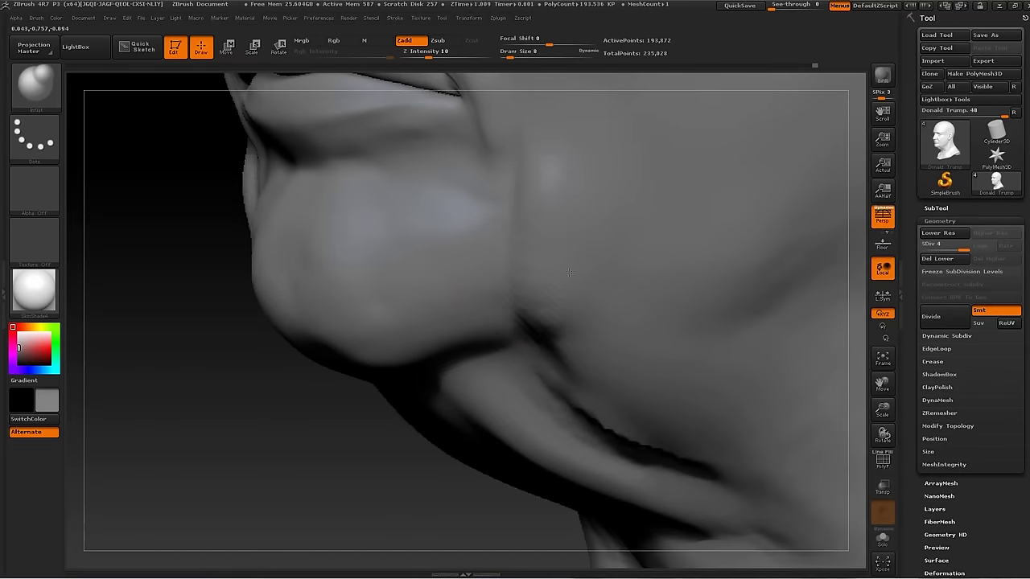
Build ridges at the inner eye corners with ClayBuildup and deepen the outer eye-corner creases
key("b")
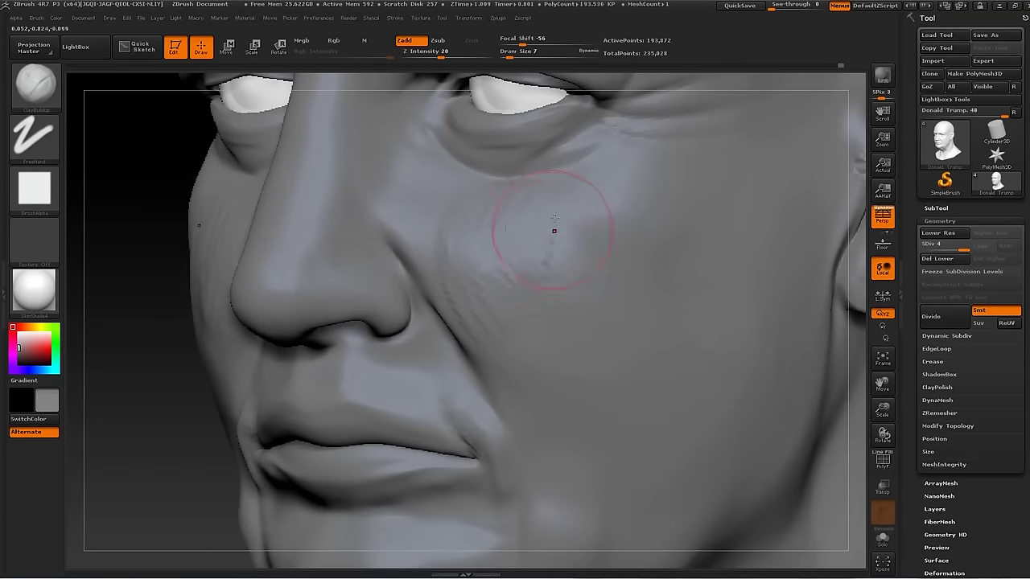
key("b")
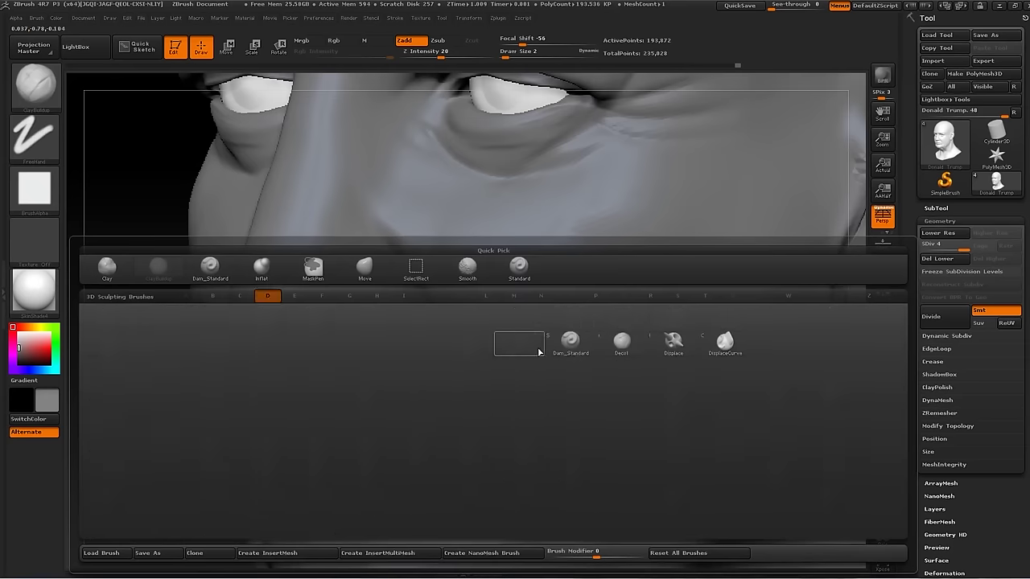
key("s")
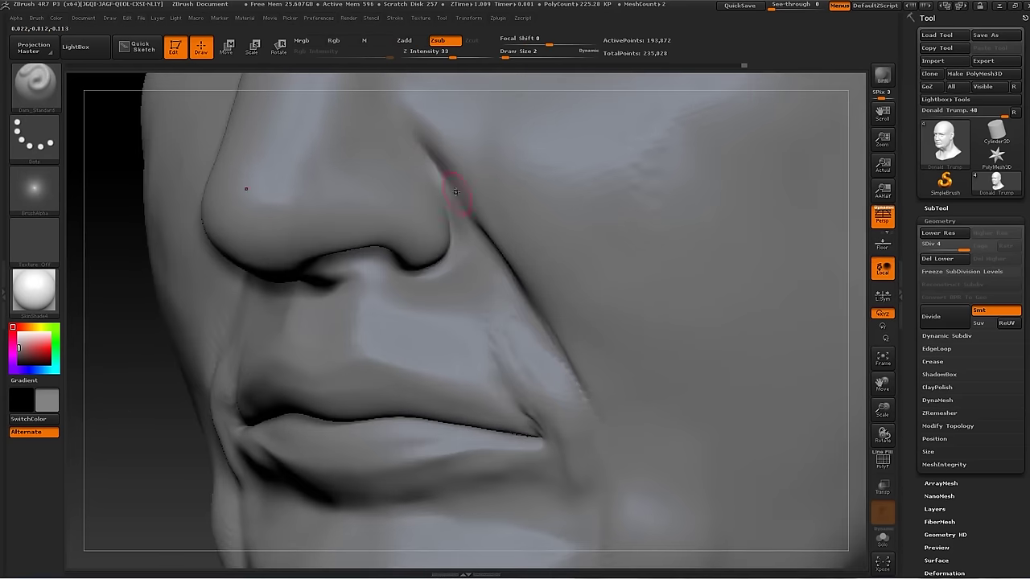
key("b")
key("c")
key("b")
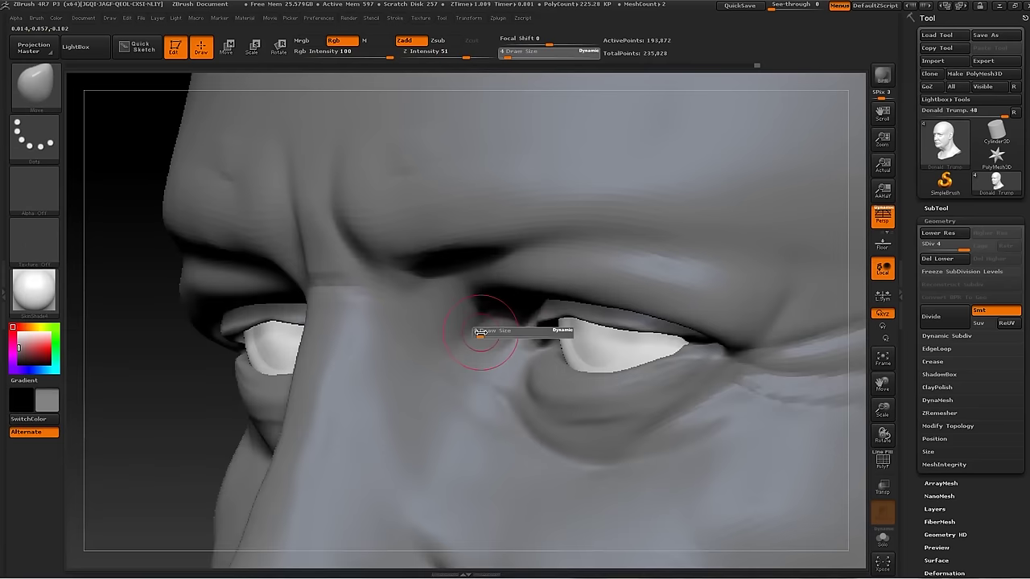
left_click_drag(480, 333, 486, 333)
left_click_drag(523, 322, 510, 355)
mouse_move(714, 364)
left_mouse_down()
mouse_move(772, 378)
mouse_move(711, 337)
left_mouse_up()
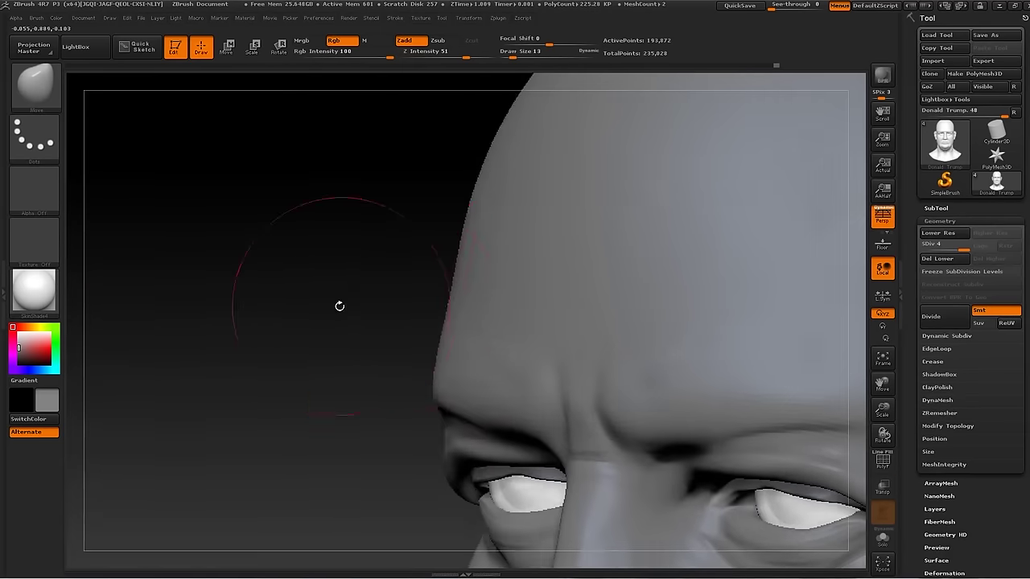
Drop to SDiv 3 and orbit around the eyes and nose, adjusting brush size
key("shift+d")
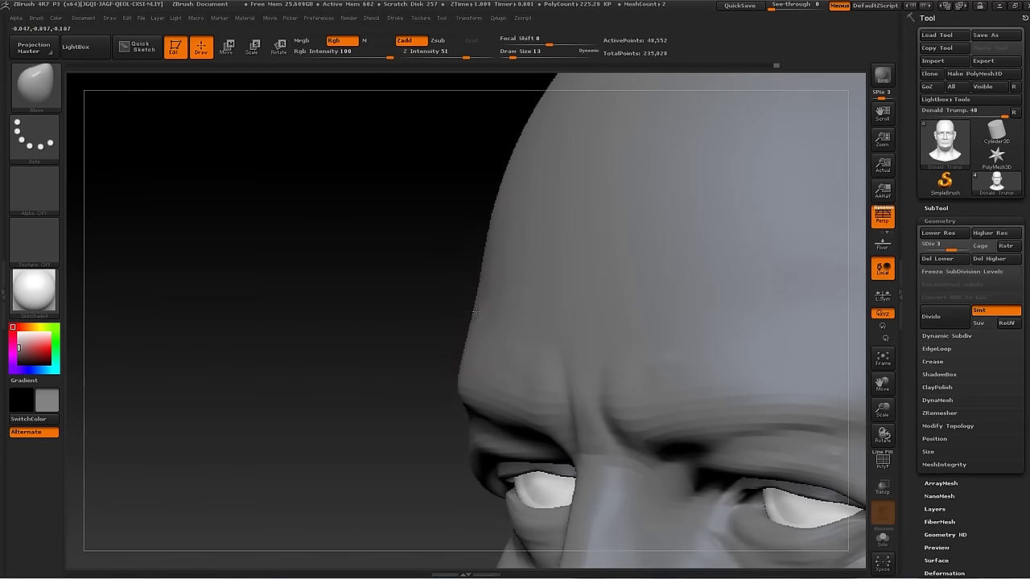
mouse_move(340, 306)
left_mouse_down()
mouse_move(455, 293)
mouse_move(418, 271)
mouse_move(356, 333)
mouse_move(353, 355)
left_mouse_up()
left_click_drag(454, 305, 427, 307)
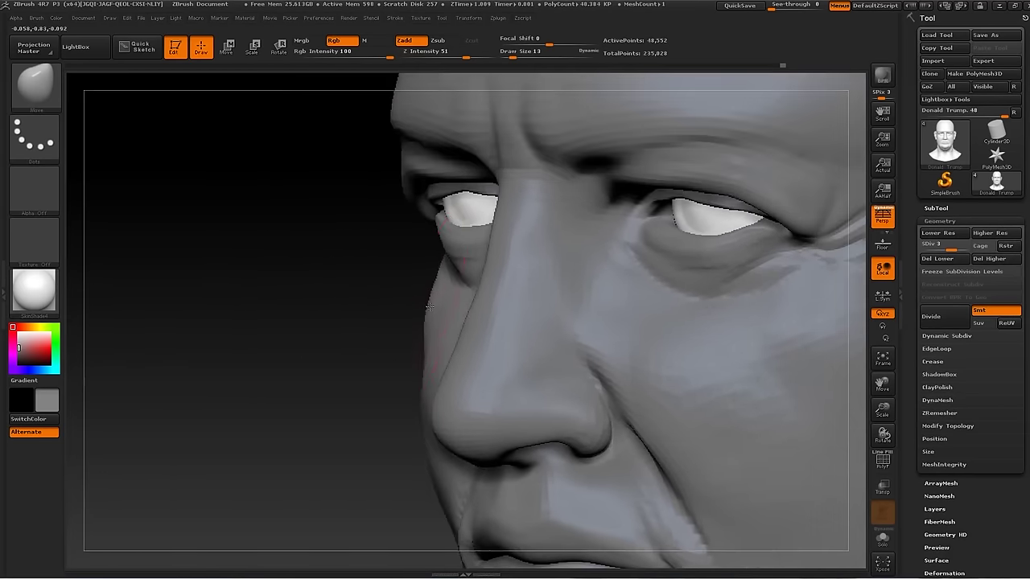
mouse_move(443, 259)
left_mouse_down()
mouse_move(391, 272)
mouse_move(444, 245)
mouse_move(373, 313)
mouse_move(311, 292)
mouse_move(281, 230)
mouse_move(609, 379)
mouse_move(652, 272)
mouse_move(623, 368)
mouse_move(299, 361)
mouse_move(603, 427)
mouse_move(361, 428)
left_mouse_up()
key("s")
key("s")
Enlarge the brush and work from the nose profile down to the lips, chin and jaw
left_click_drag(357, 233, 377, 239)
mouse_move(326, 276)
left_mouse_down()
mouse_move(366, 434)
mouse_move(230, 432)
mouse_move(282, 391)
mouse_move(259, 338)
mouse_move(373, 286)
mouse_move(166, 421)
mouse_move(565, 251)
left_mouse_up()
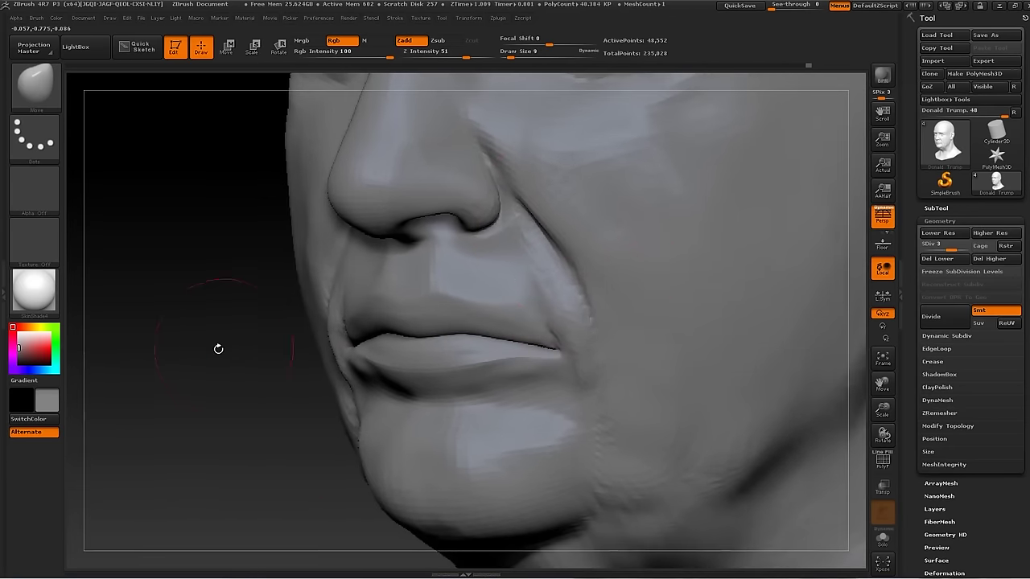
left_click_drag(218, 348, 348, 398)
mouse_move(308, 319)
left_mouse_down()
mouse_move(644, 345)
mouse_move(246, 430)
mouse_move(518, 341)
mouse_move(246, 331)
mouse_move(191, 341)
mouse_move(248, 410)
mouse_move(273, 415)
left_mouse_up()
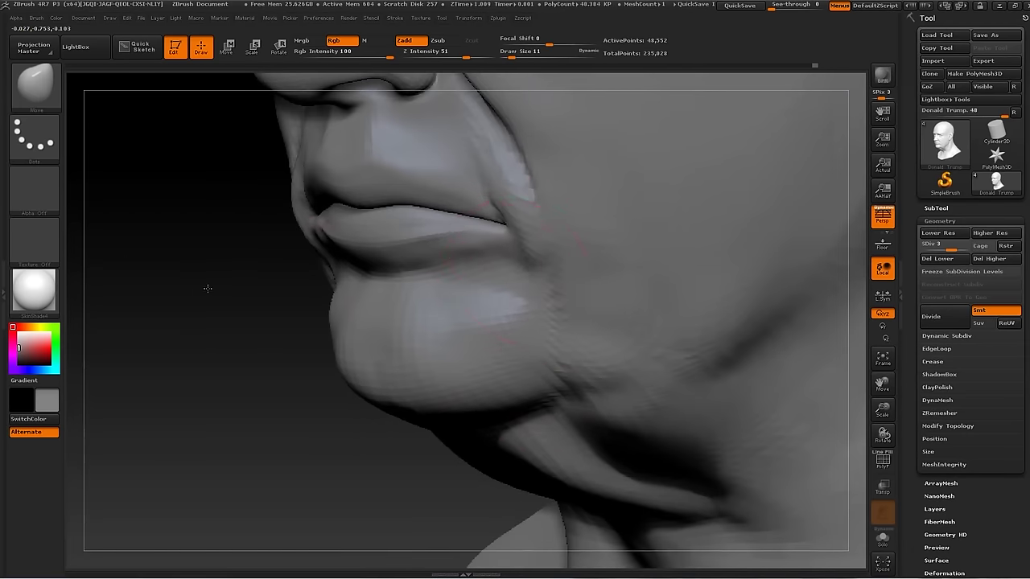
Frame the lips and pick the ClayBuildup brush from the brush picker
left_click_drag(208, 288, 492, 282)
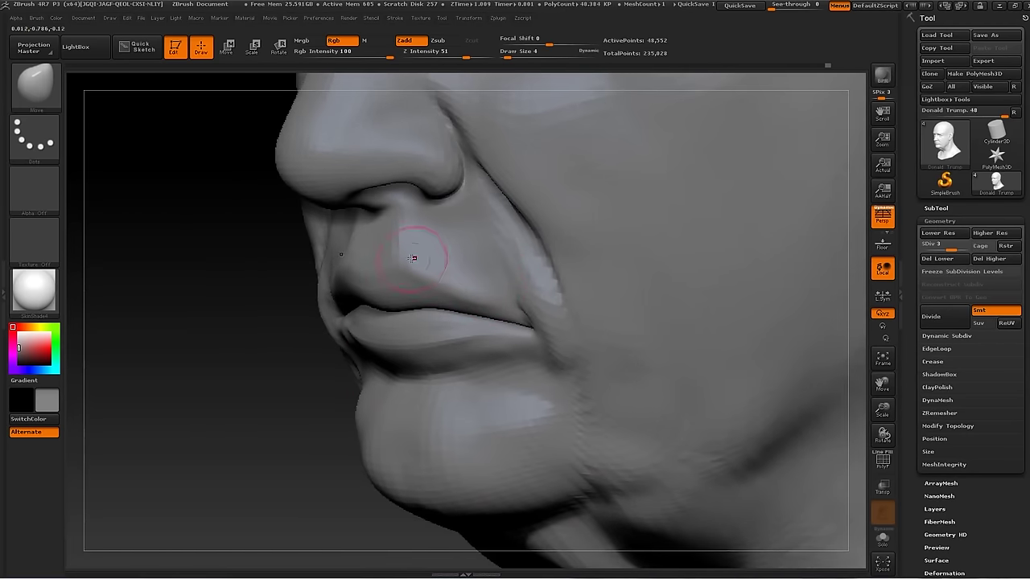
mouse_move(347, 366)
left_mouse_down()
mouse_move(426, 368)
mouse_move(403, 322)
mouse_move(413, 379)
mouse_move(538, 356)
mouse_move(521, 368)
left_mouse_up()
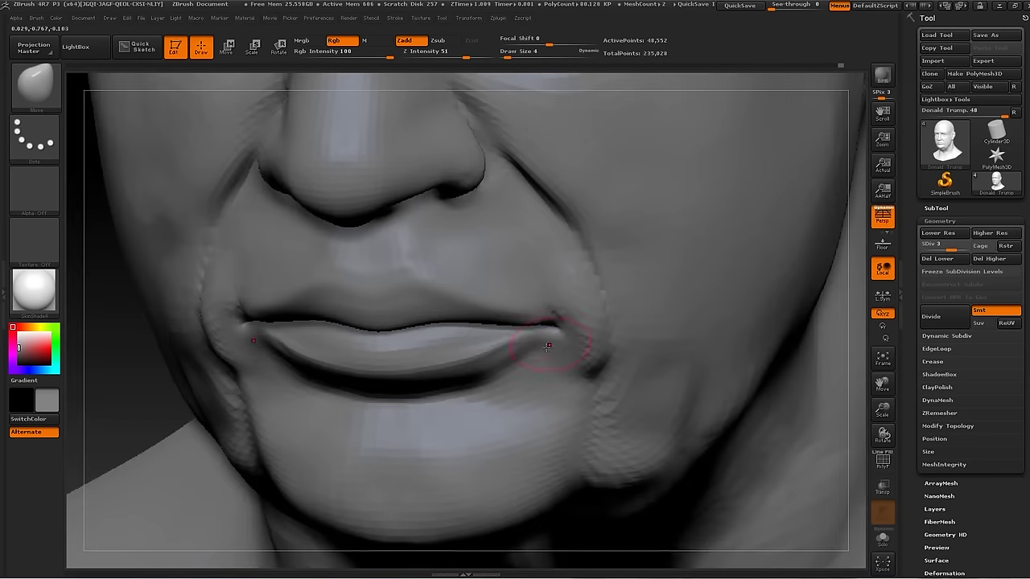
key("f")
left_click_drag(745, 306, 276, 410)
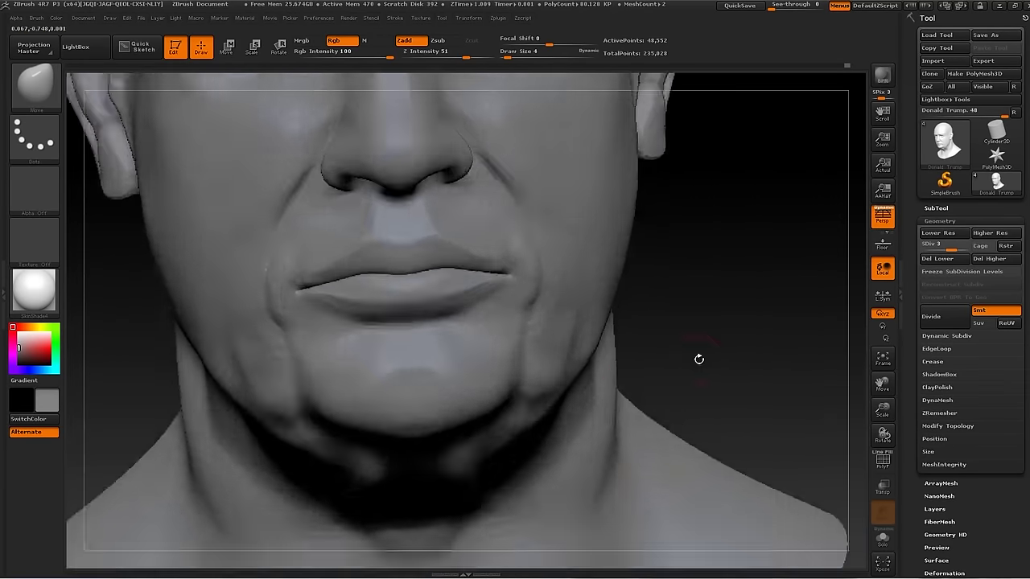
key("b")
left_click(276, 267)
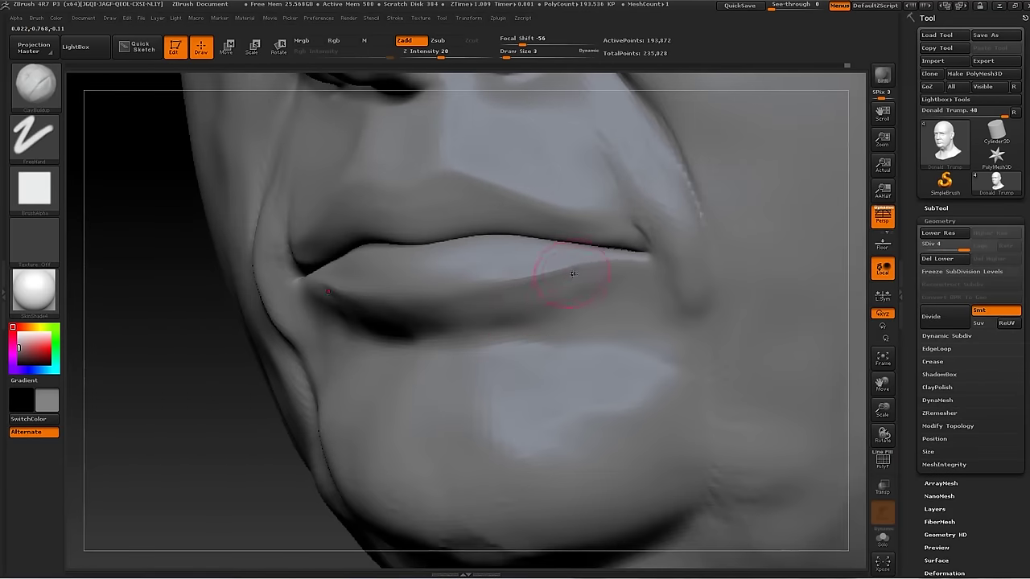
Carve a crease along the lip line with Dam_Standard
key("b")
key("d")
key("s")
mouse_move(558, 284)
left_mouse_down()
mouse_move(537, 312)
mouse_move(574, 301)
mouse_move(846, 336)
left_mouse_up()
left_click_drag(518, 287, 533, 352)
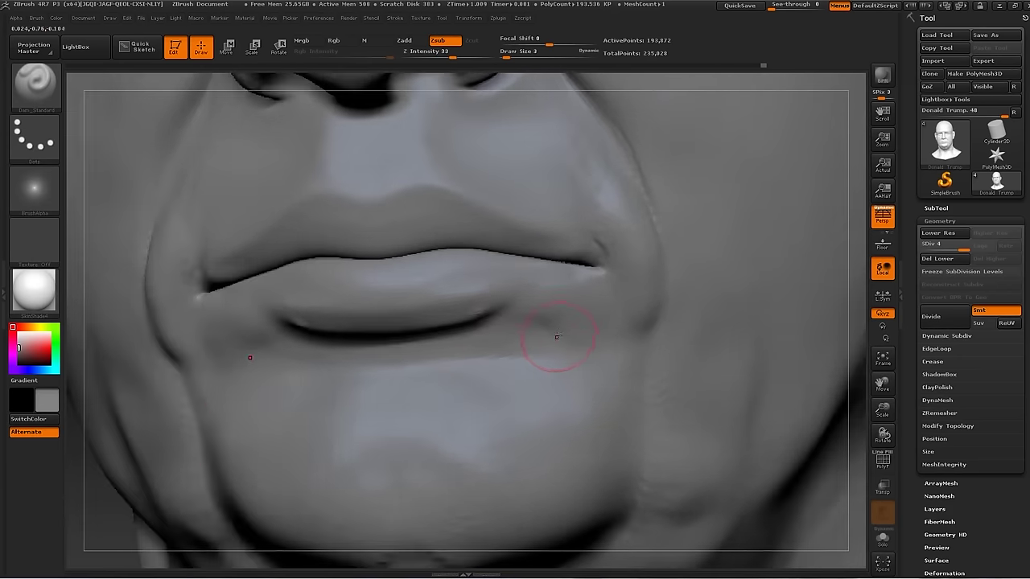
Build up and smooth the lips, then deepen the line between them with Dam_Standard
key("b")
key("c")
key("b")
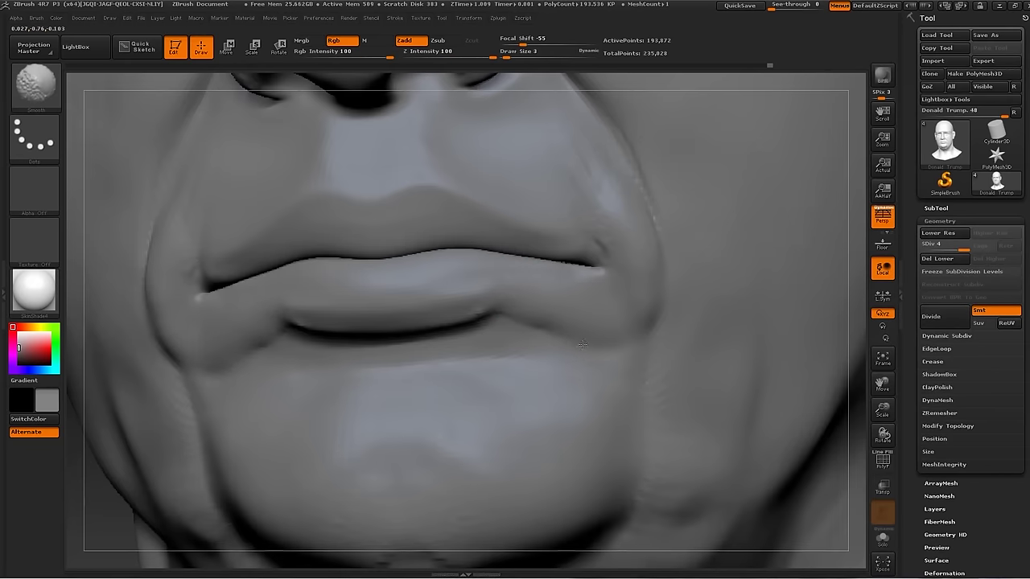
mouse_move(94, 488)
left_mouse_down()
mouse_move(496, 234)
mouse_move(453, 260)
left_mouse_up()
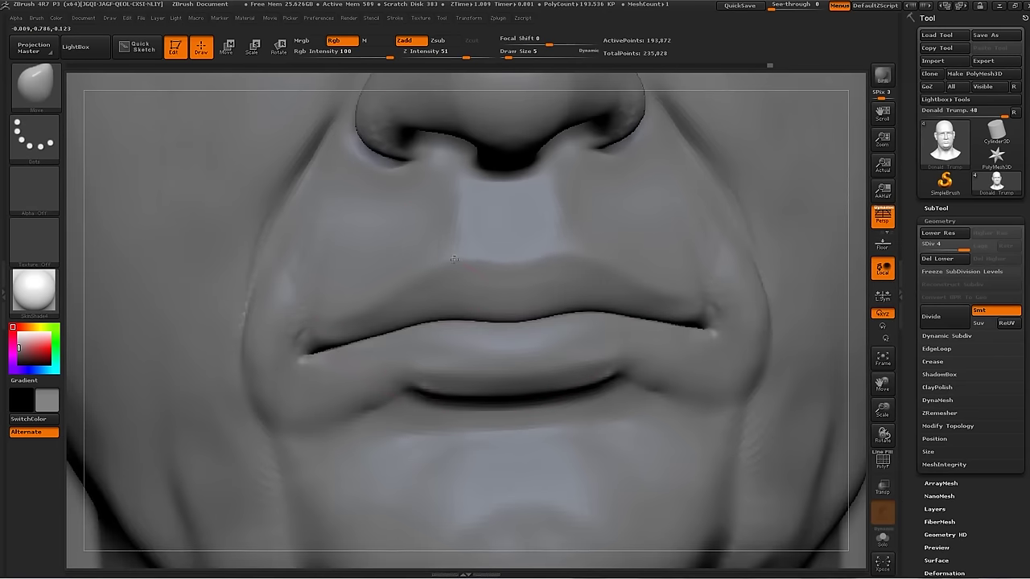
key("b")
key("d")
key("s")
key("s")
left_click_drag(511, 359, 713, 324)
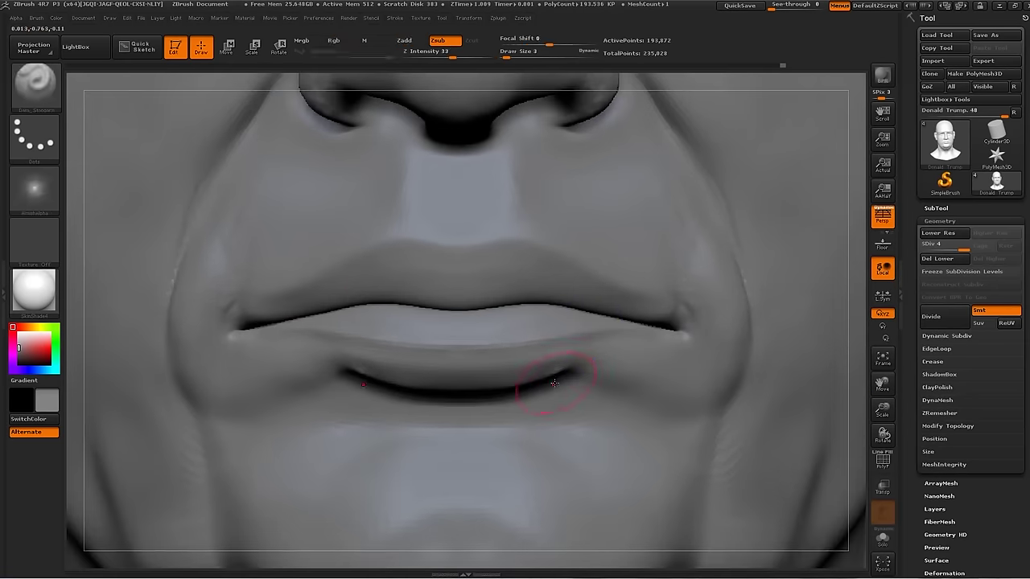
Build up the lips and jaw with ClayBuildup, then push the surface with Move
key("b")
key("c")
key("b")
key("s")
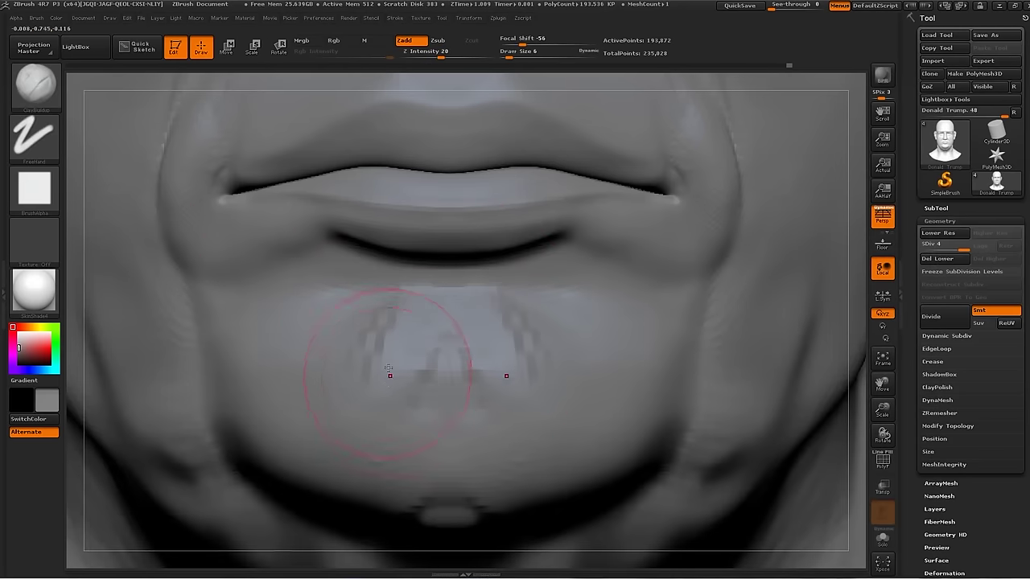
right_click_drag(389, 369, 238, 430)
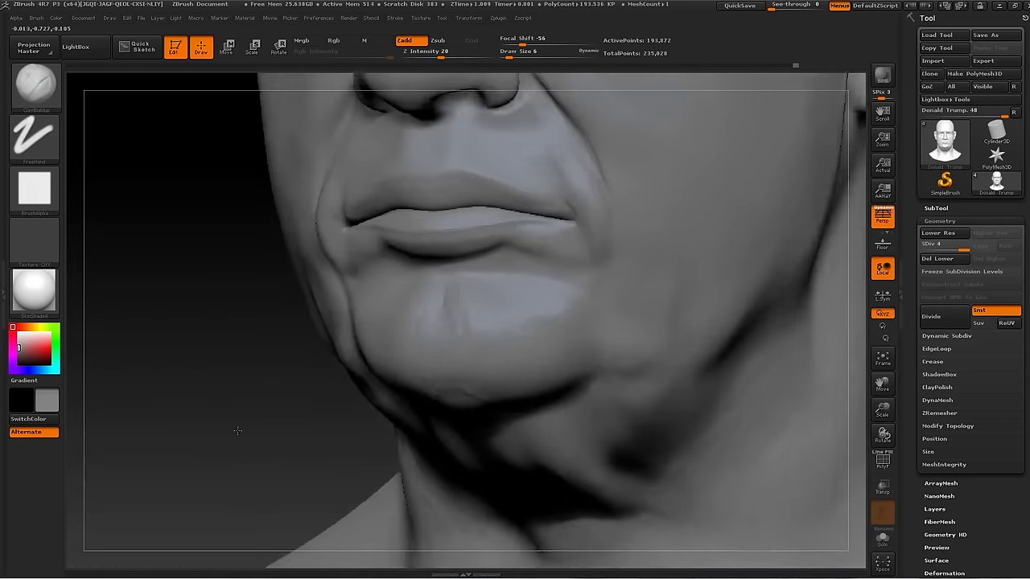
key("b")
key("m")
key("v")
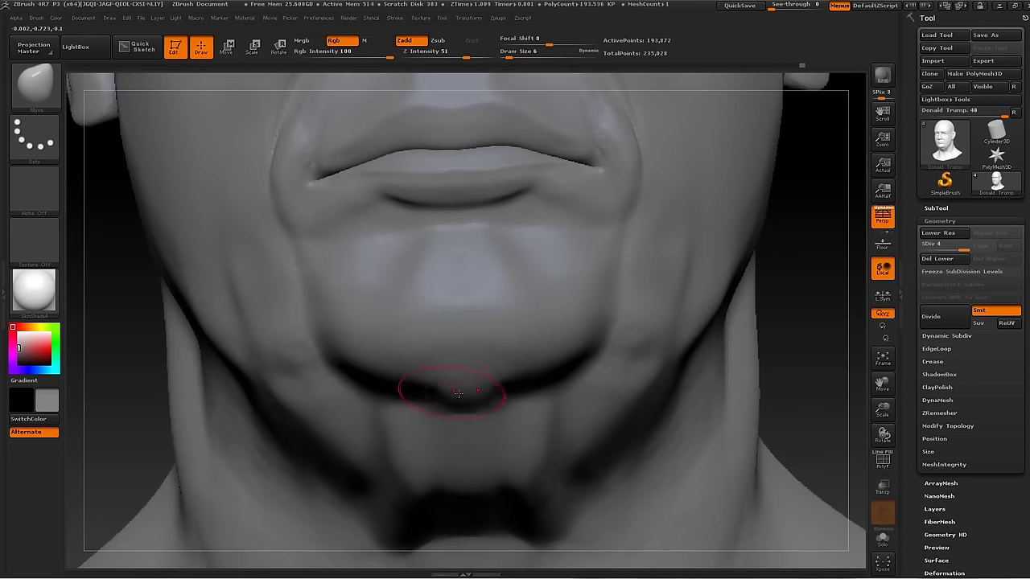
Carve folds in the chin below the lower lip with Dam_Standard
key("b")
key("d")
key("s")
right_click_drag(350, 347, 400, 316)
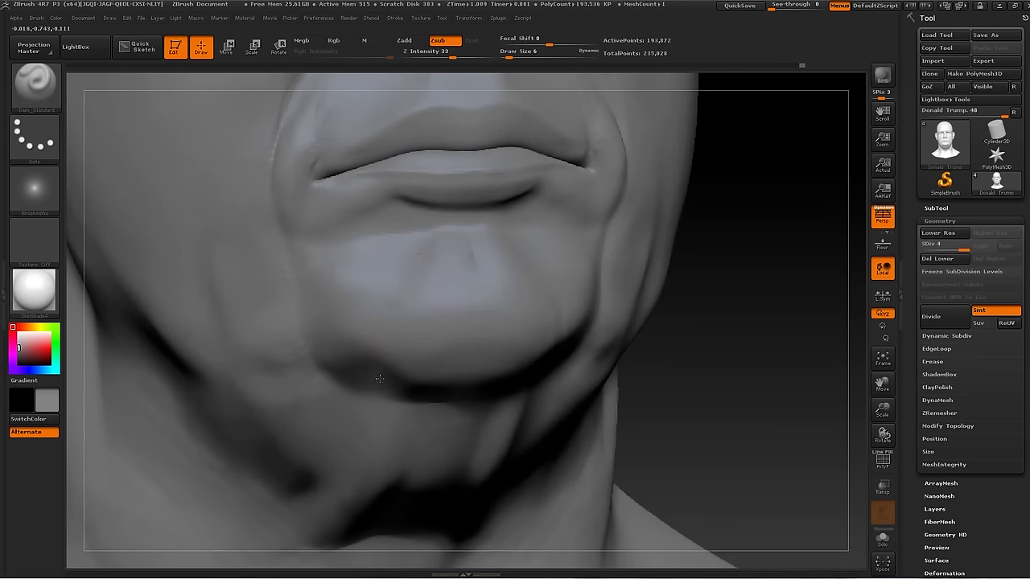
right_click_drag(379, 378, 446, 337)
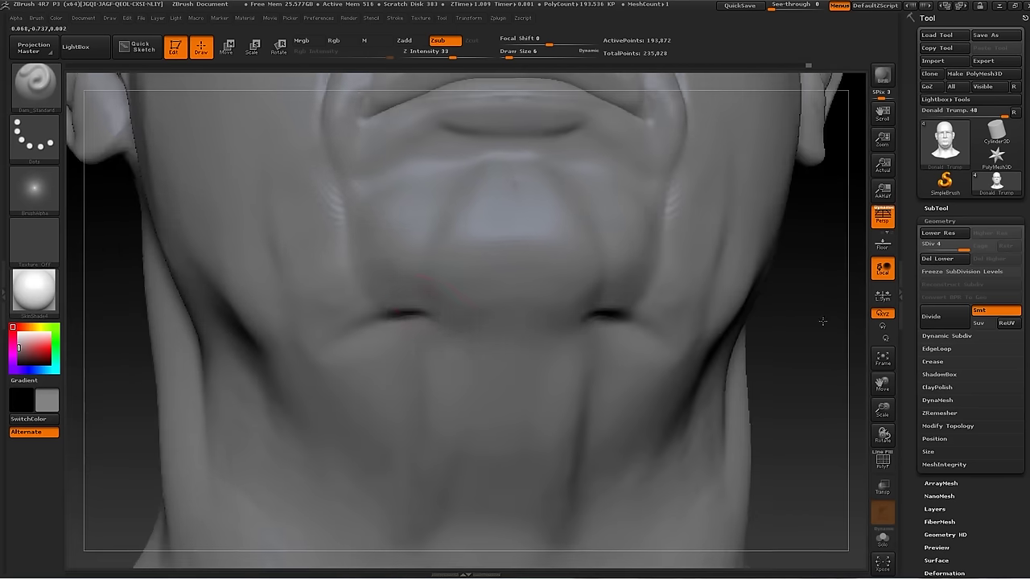
right_click_drag(303, 358, 303, 336, "alt")
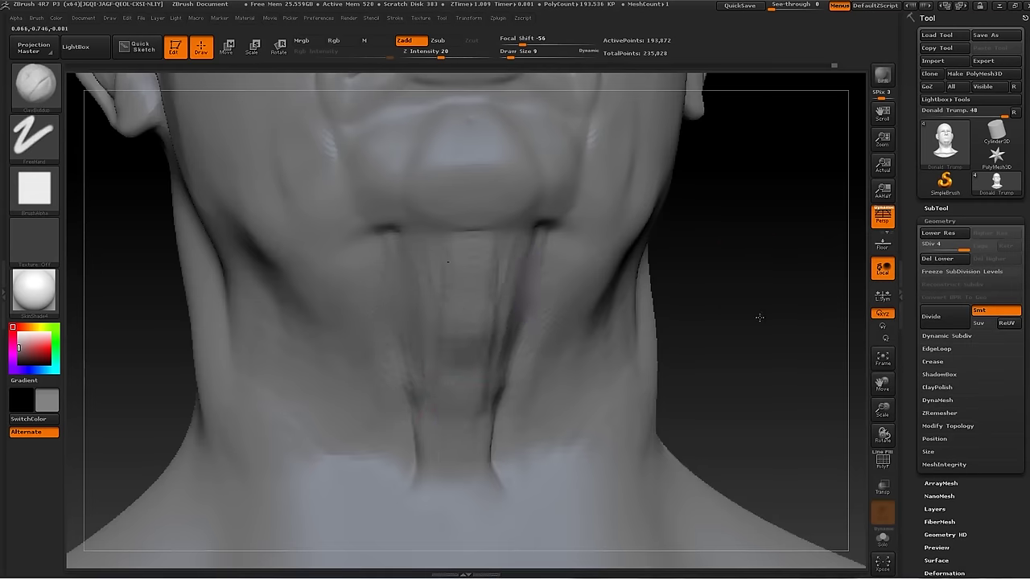
Smooth the lip surface and select the Move Topological brush
mouse_move(724, 241)
left_mouse_down()
mouse_move(743, 239)
mouse_move(591, 306)
left_mouse_up()
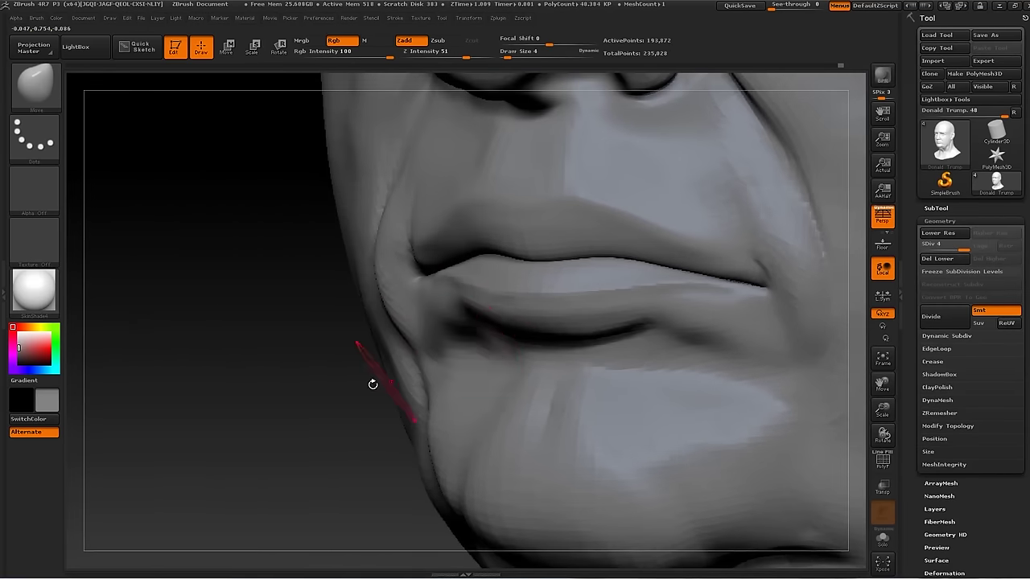
left_click_drag(486, 356, 275, 413)
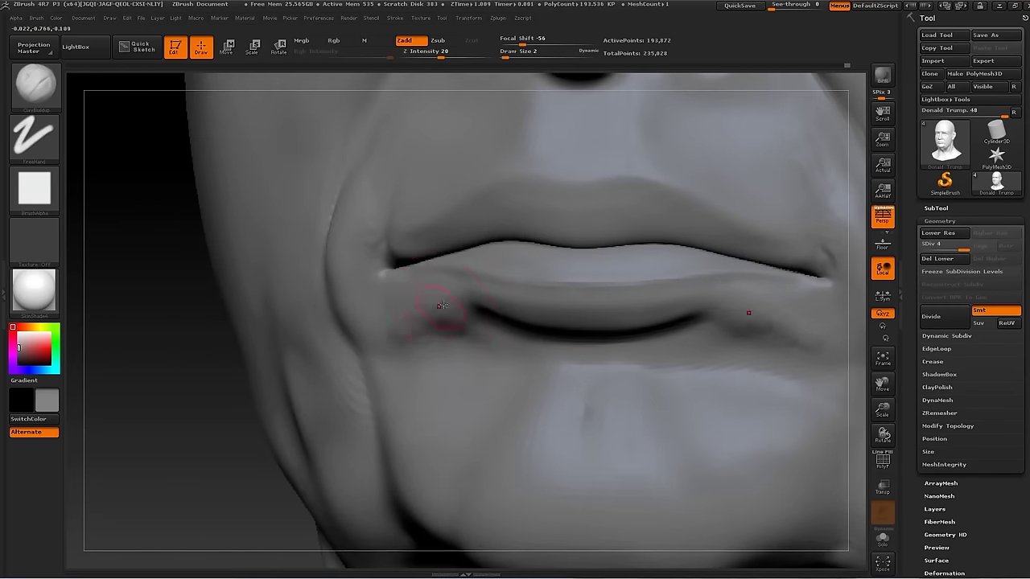
key("shift")
key("b")
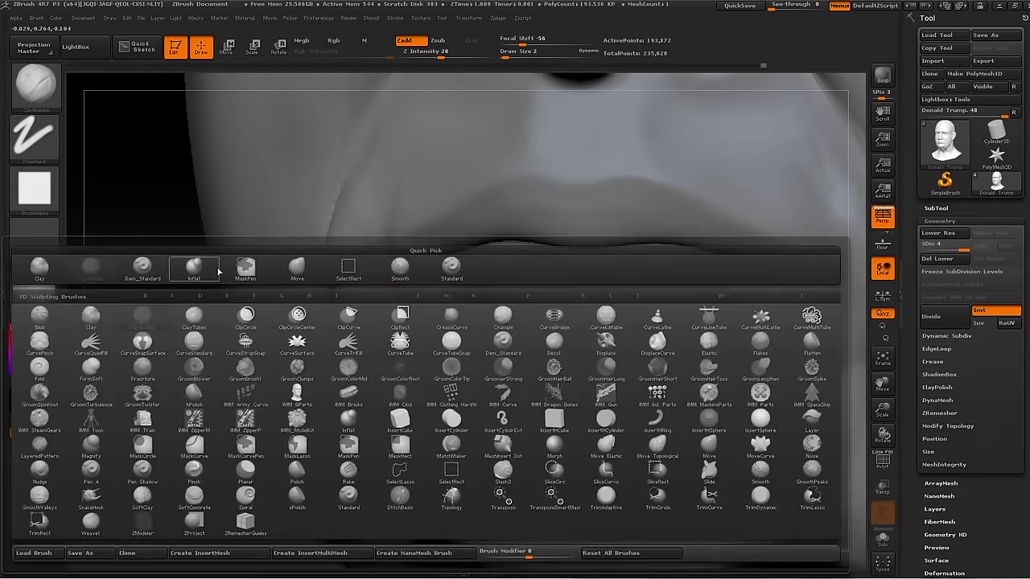
key("b")
key("m")
key("t")
key("s")
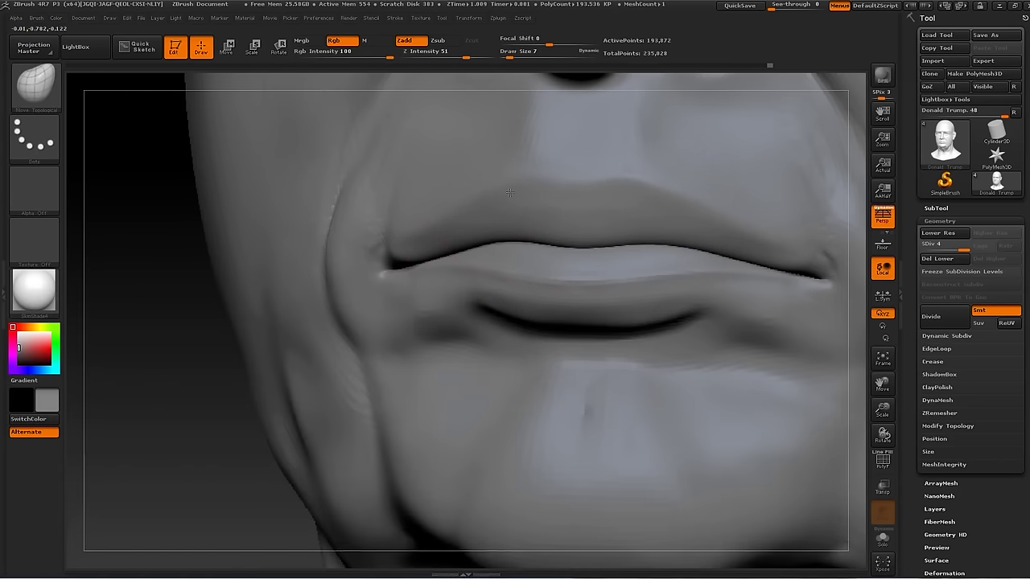
Refine the mouth corners below the nose, alternating Move and ClayBuildup
left_click_drag(509, 191, 474, 240, "alt")
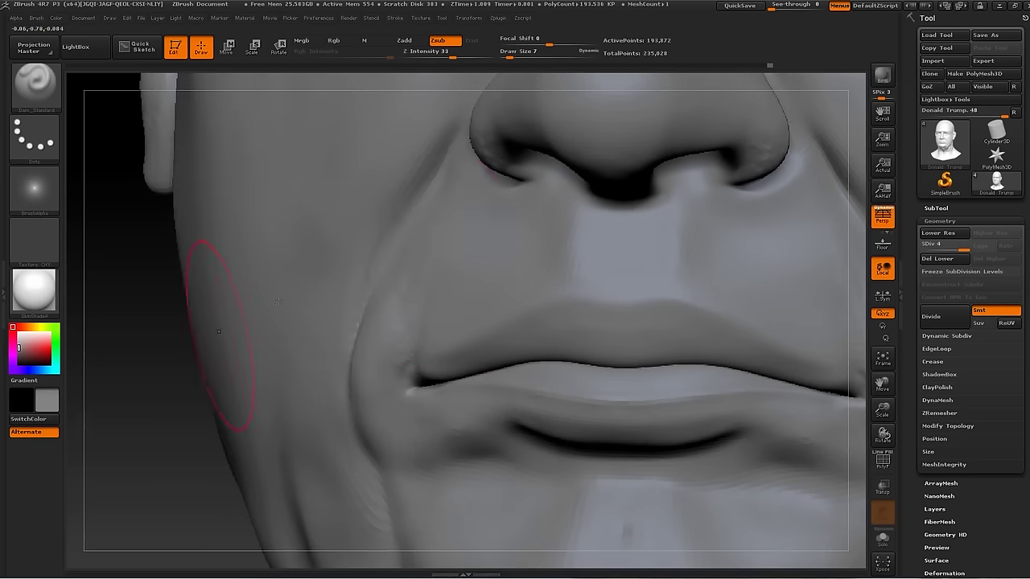
left_click_drag(186, 396, 228, 333)
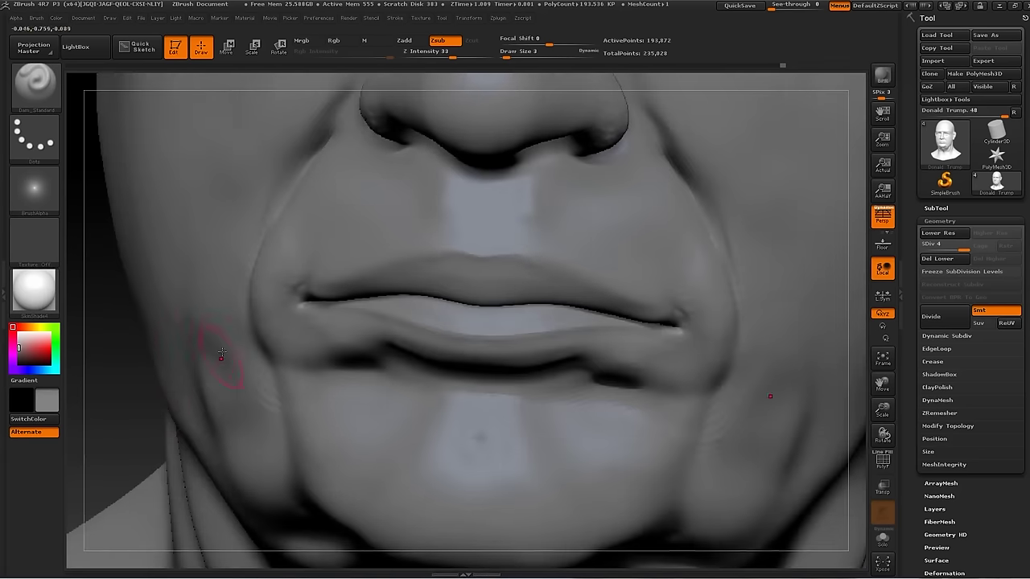
key("b")
key("m")
key("v")
key("b")
key("c")
key("b")
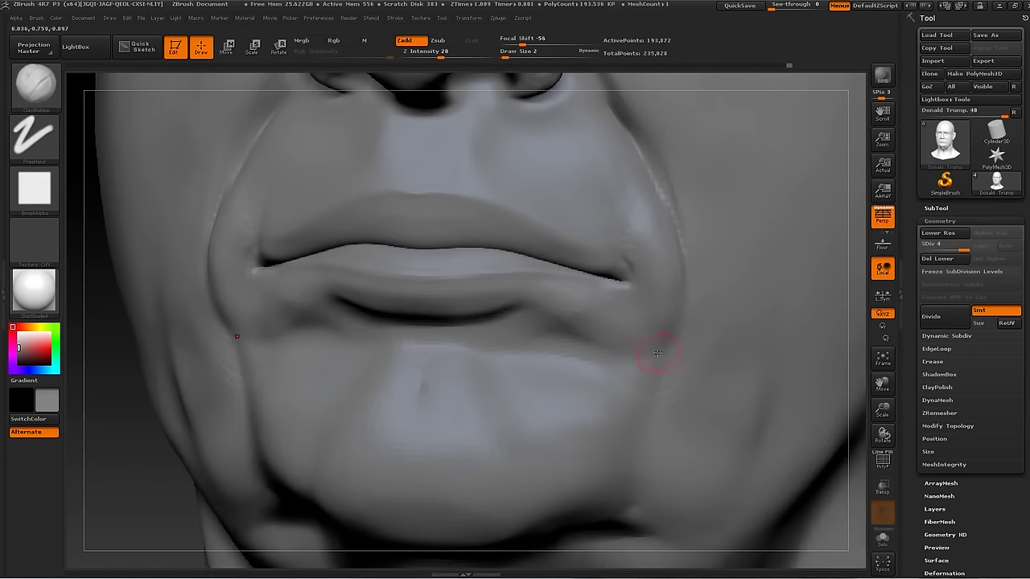
key("b")
key("m")
key("v")
Build up and crease the folds beside the lips, then drop a subdivision level
left_click_drag(660, 350, 638, 320)
key("b")
key("c")
key("b")
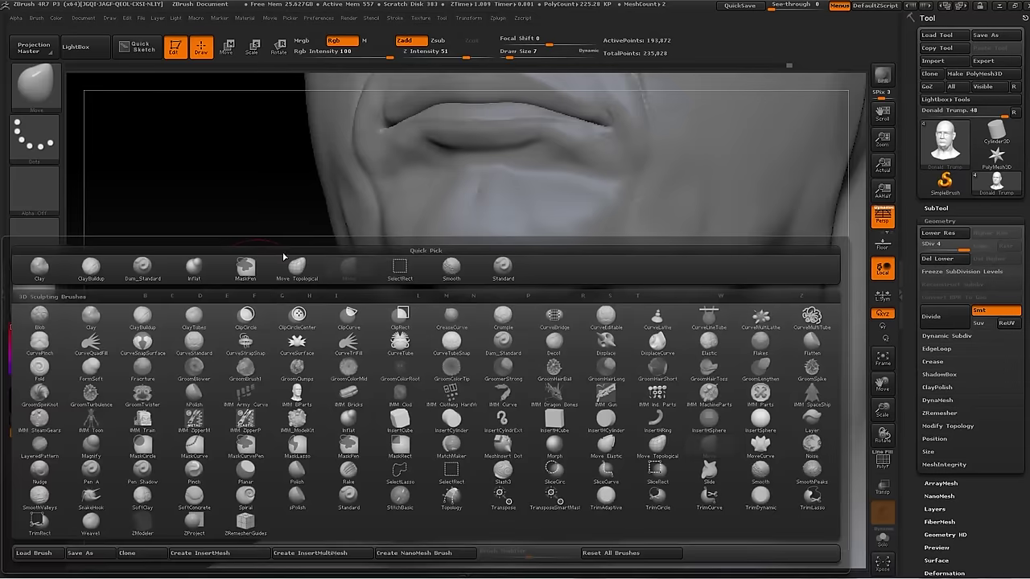
key("b")
key("d")
key("s")
key("f")
mouse_move(239, 288)
left_mouse_down()
mouse_move(764, 284)
mouse_move(797, 233)
mouse_move(765, 189)
mouse_move(760, 201)
mouse_move(721, 168)
mouse_move(701, 181)
left_mouse_up()
key("shift+d")
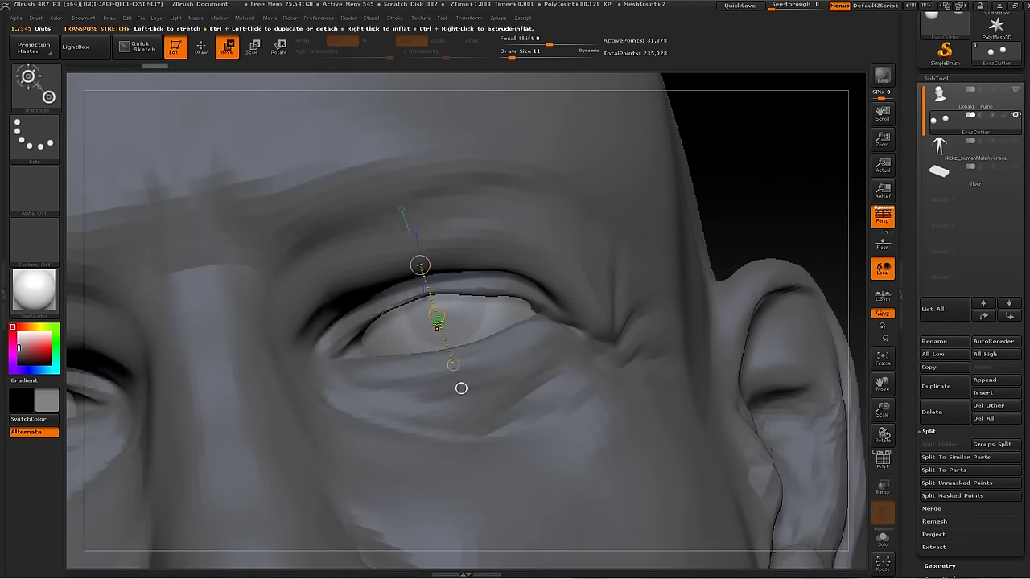
Resume sculpting on the head and carve creases around the eye with Dam_Standard
key("q")
left_click(395, 248, "alt")
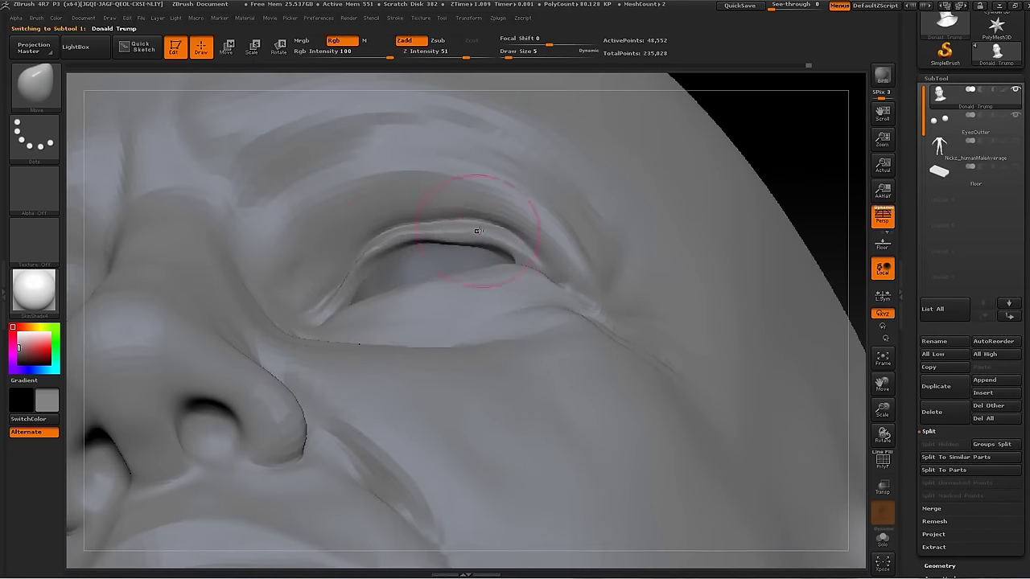
left_click_drag(390, 257, 632, 220)
key("f")
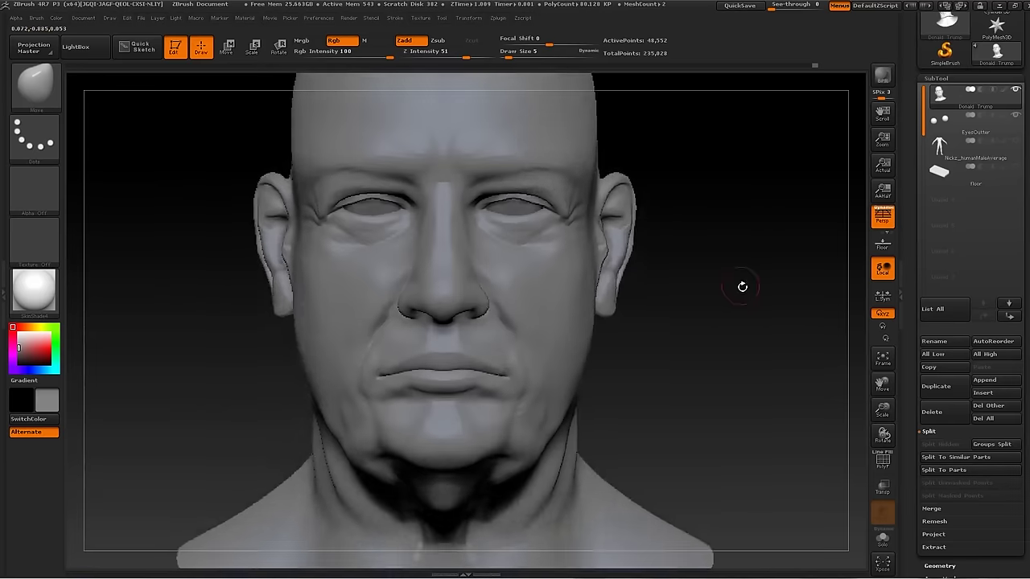
key("b")
key("d")
key("s")
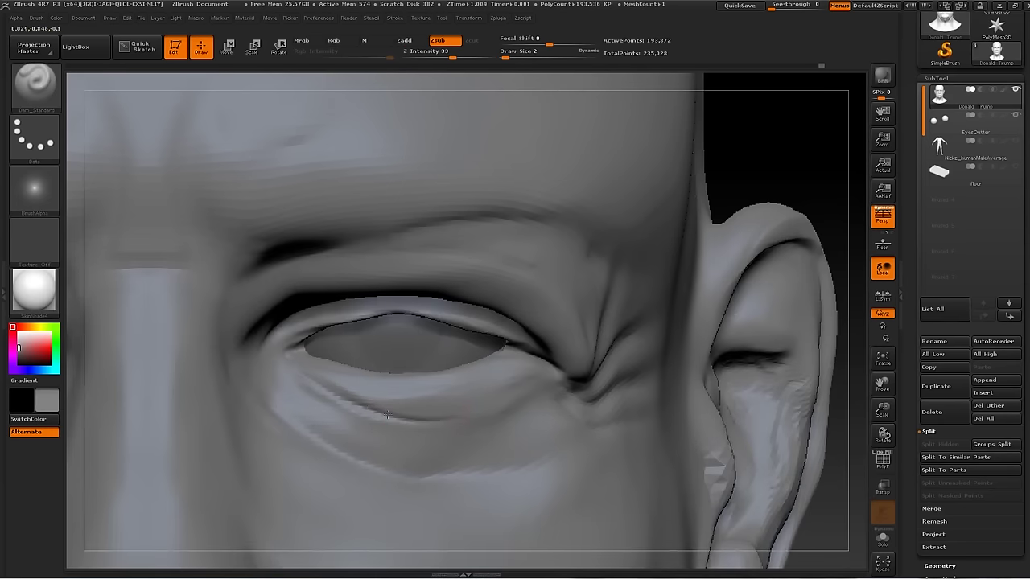
Pull the upper eyelid fold fuller with Move, then cut thin brow creases with a smaller Dam_Standard
right_click_drag(538, 378, 372, 391)
key("b")
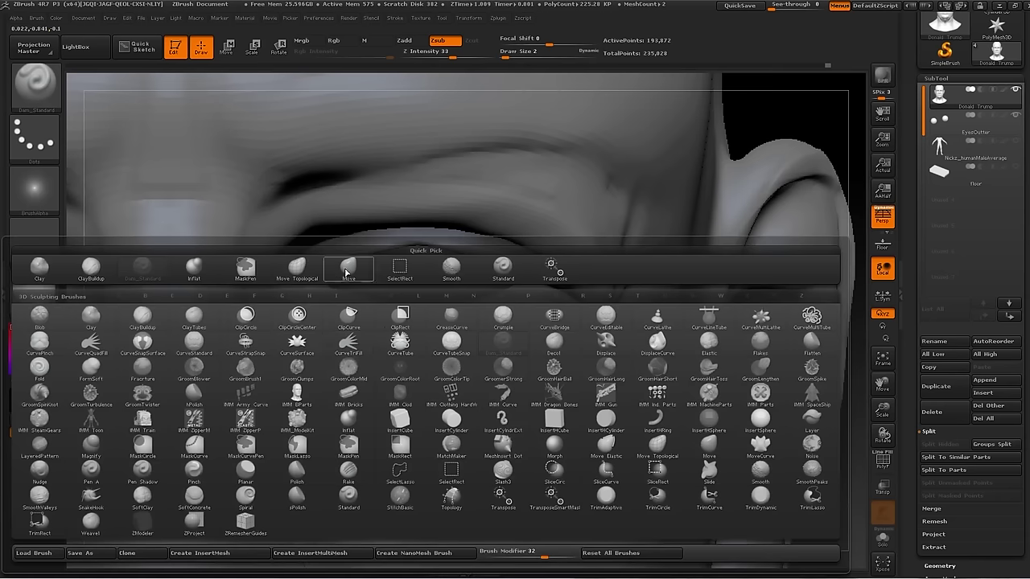
key("m")
key("v")
mouse_move(813, 120)
left_mouse_down()
mouse_move(681, 276)
mouse_move(384, 322)
left_mouse_up()
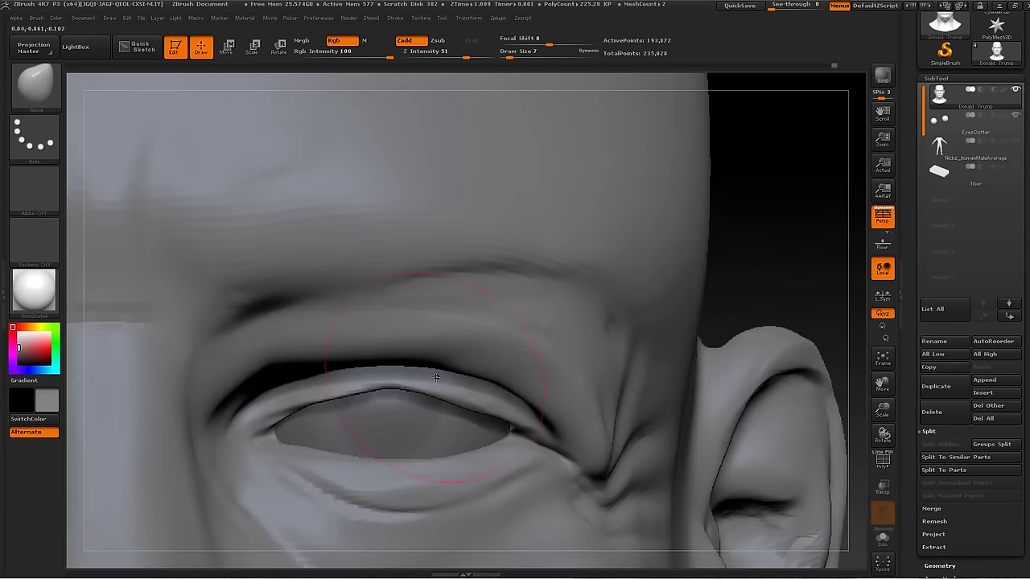
mouse_move(858, 276)
left_mouse_down()
mouse_move(706, 427)
mouse_move(697, 295)
mouse_move(308, 371)
left_mouse_up()
key("b")
key("d")
key("s")
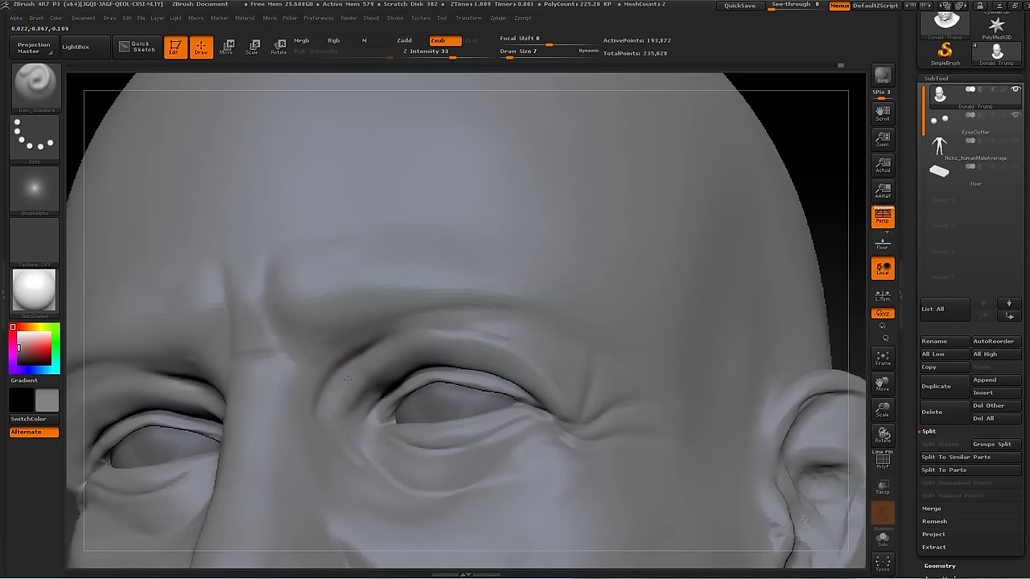
key("bracketleft")
Reshape the eyelid near the temple with Move, then carve creases again in frontal view
left_click_drag(788, 210, 826, 161)
key("b")
key("m")
key("v")
mouse_move(77, 342)
left_mouse_down()
mouse_move(172, 302)
mouse_move(438, 317)
left_mouse_up()
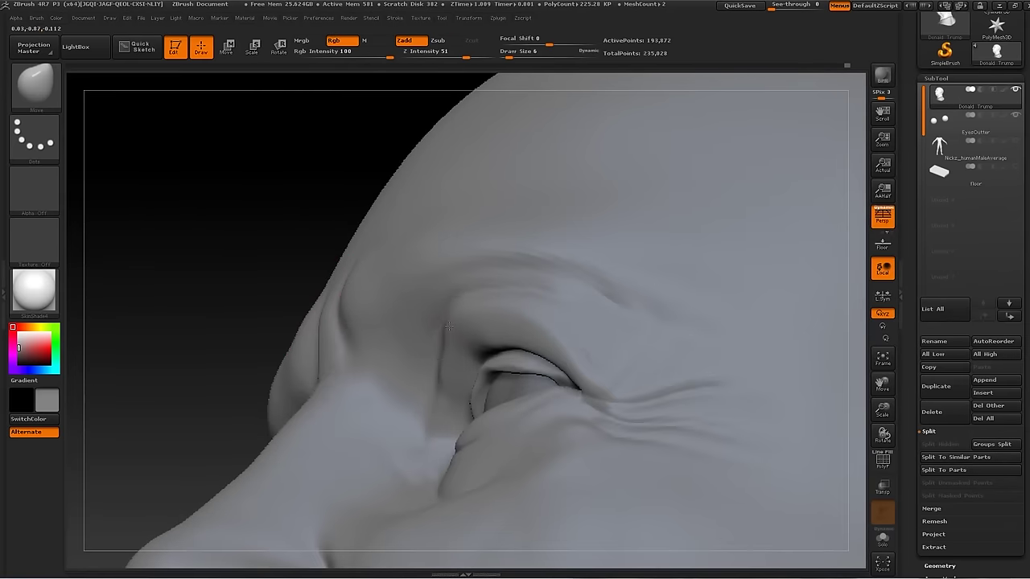
left_click_drag(451, 363, 809, 188)
key("b")
key("d")
key("s")
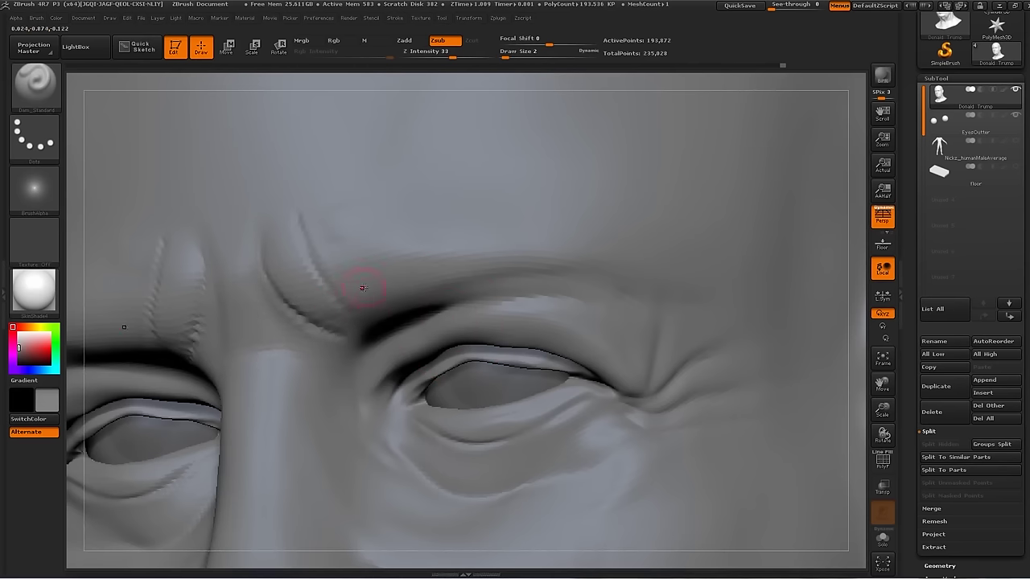
Build up the brow with Standard, push the eyelid with Move and carve crow's-feet with Dam_Standard
mouse_move(854, 242)
left_mouse_down()
mouse_move(536, 271)
mouse_move(803, 172)
mouse_move(558, 272)
mouse_move(787, 149)
mouse_move(759, 191)
mouse_move(529, 282)
left_mouse_up()
key("b")
key("s")
key("t")
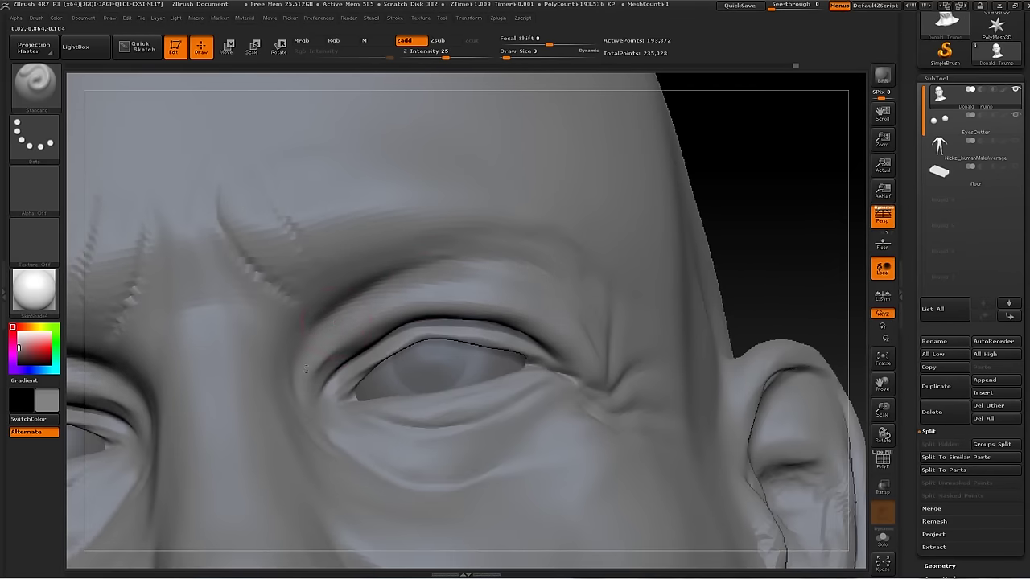
key("b")
key("m")
key("v")
left_click_drag(813, 193, 444, 339)
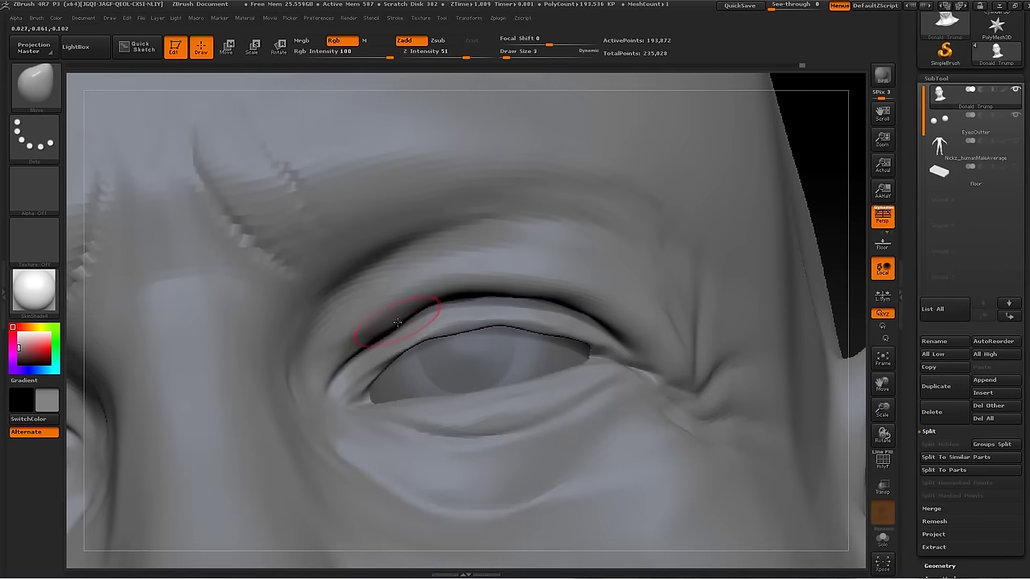
left_click_drag(805, 161, 823, 144)
key("b")
key("d")
key("s")
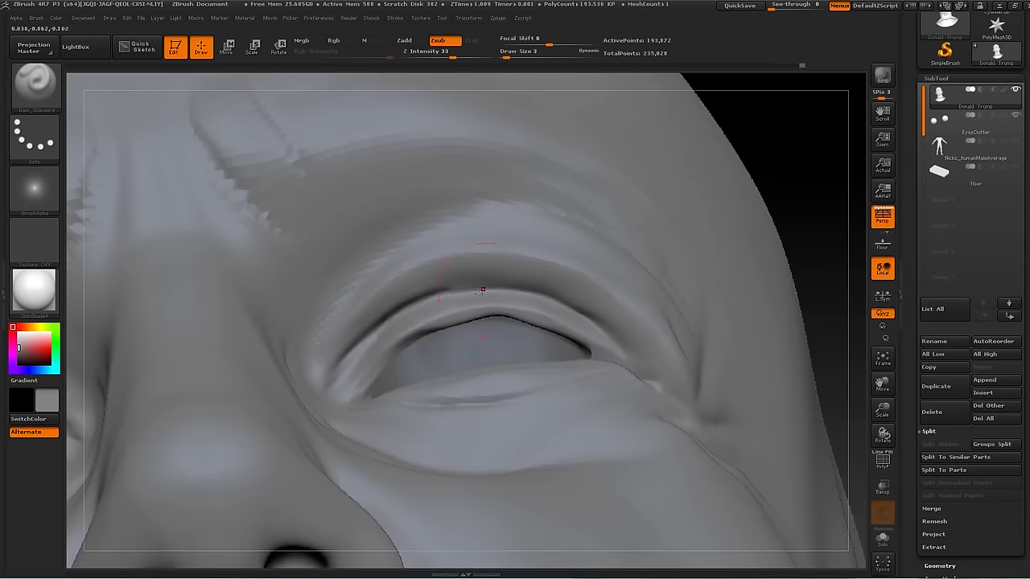
Thicken the upper lid rim with a larger Move Topological brush, comparing before/after, then switch to Inflate
left_click_drag(813, 201, 771, 233)
key("b")
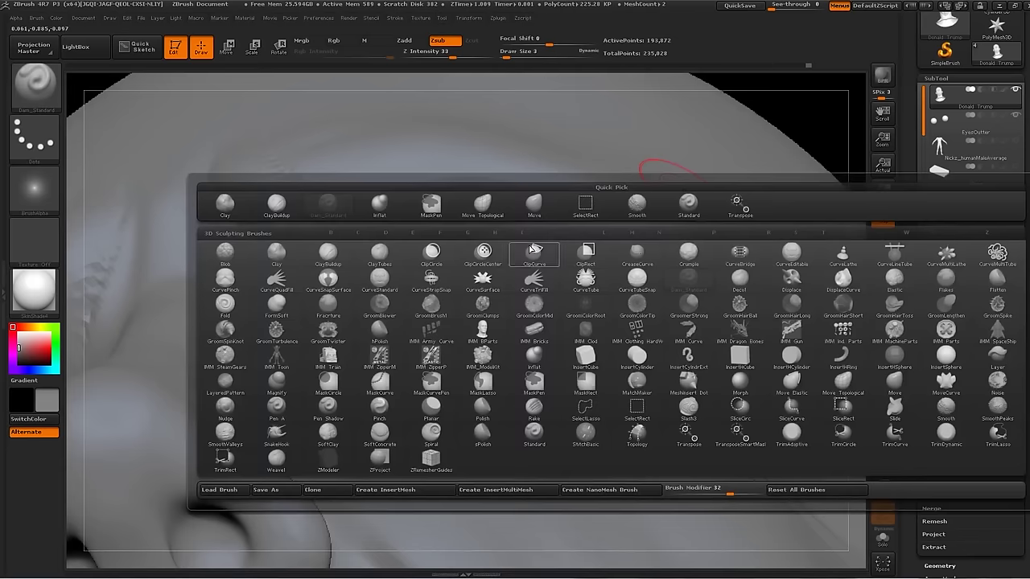
key("m")
key("t")
key("bracketright")
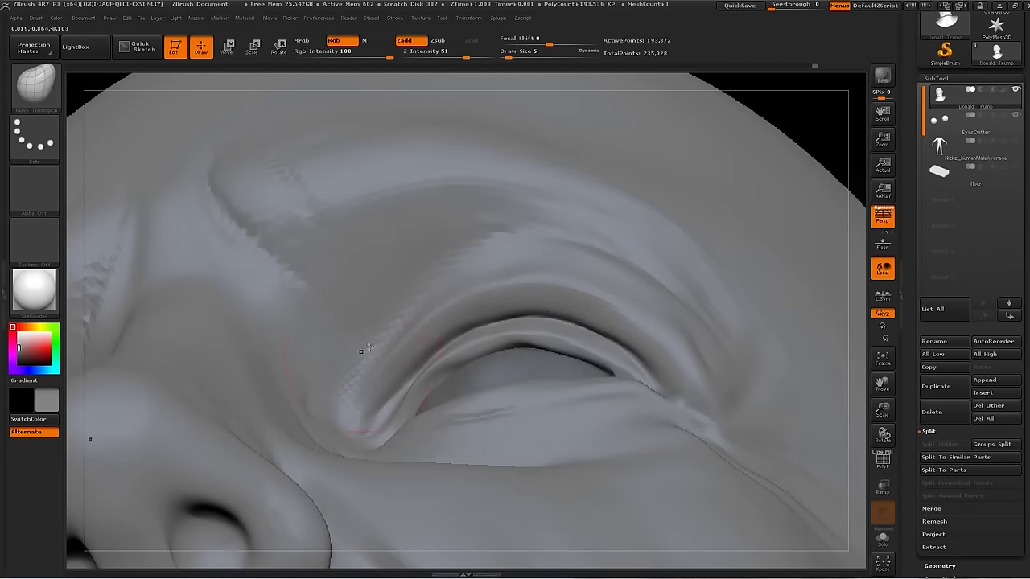
key("ctrl+z")
key("ctrl+shift+z")
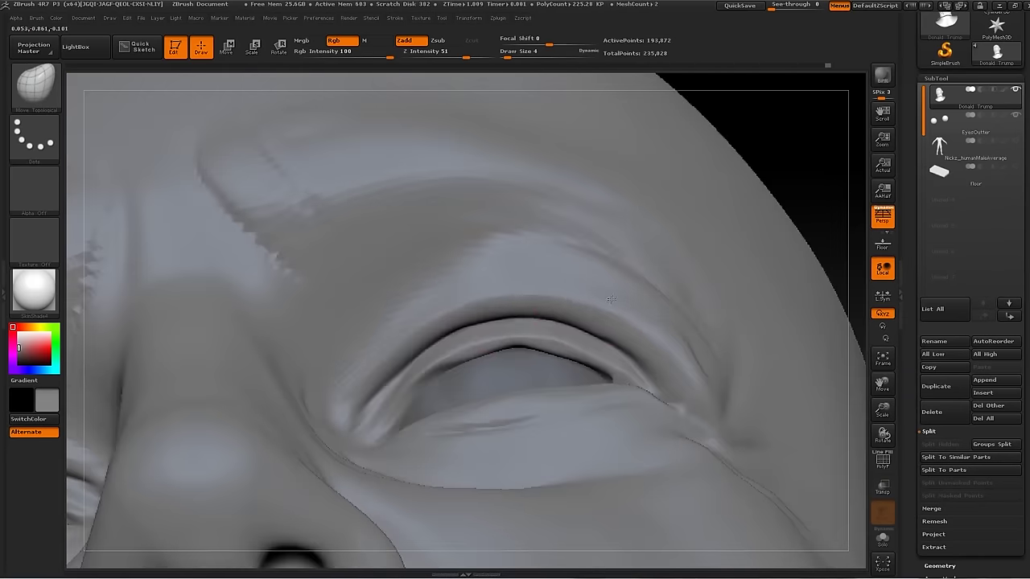
key("ctrl+z")
key("b")
key("i")
key("n")
left_click_drag(826, 156, 330, 348)
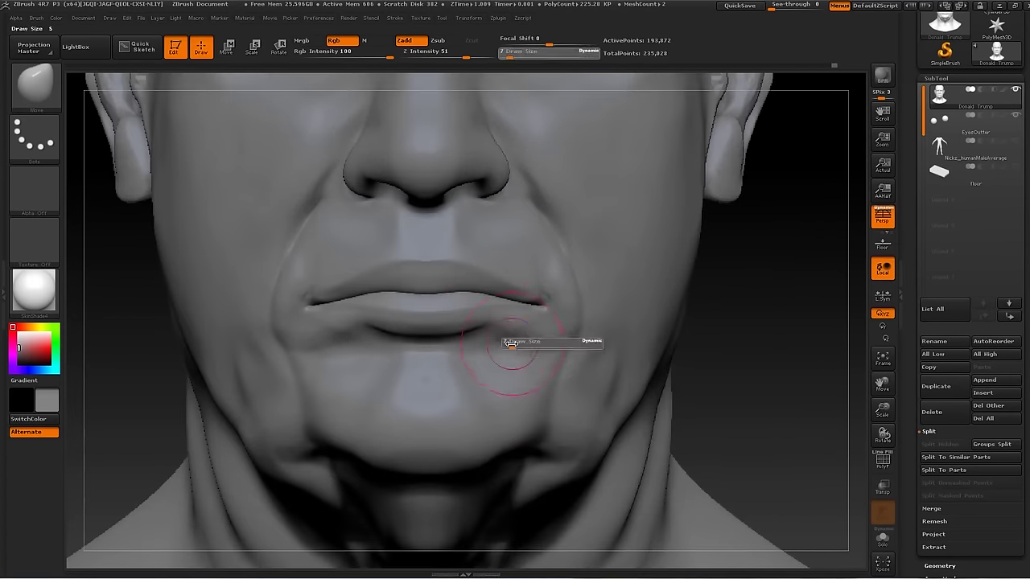
Deepen the nasolabial fold at the mouth corner with ClayBuildup strokes
left_click_drag(511, 343, 510, 343)
left_click_drag(815, 296, 520, 228, "alt")
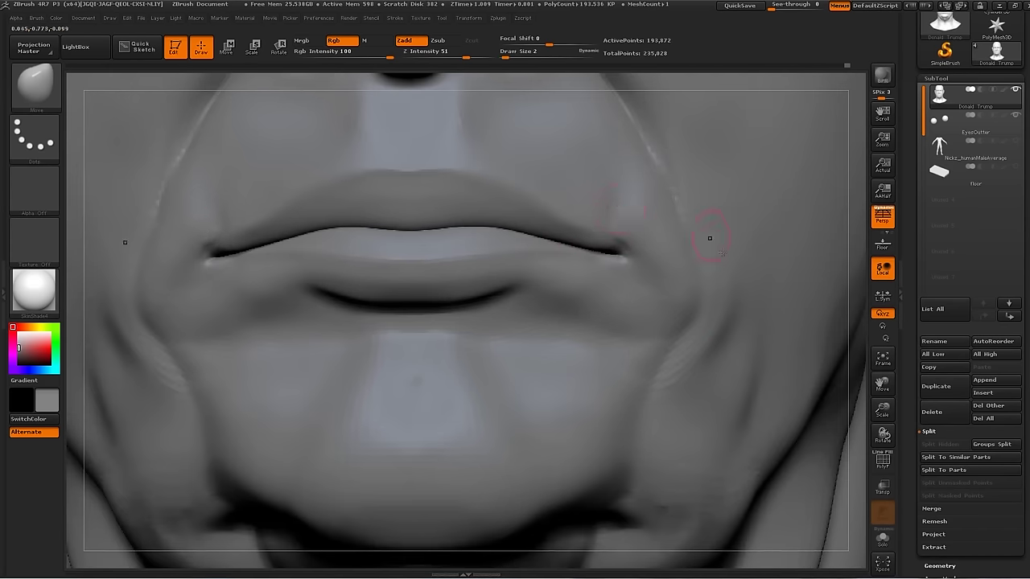
key("b")
key("c")
key("b")
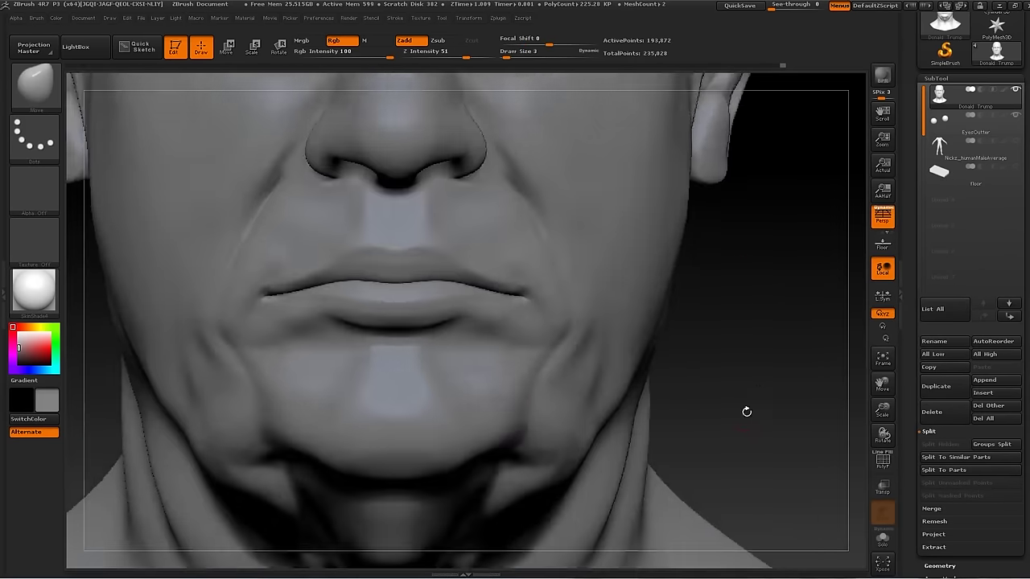
key("s")
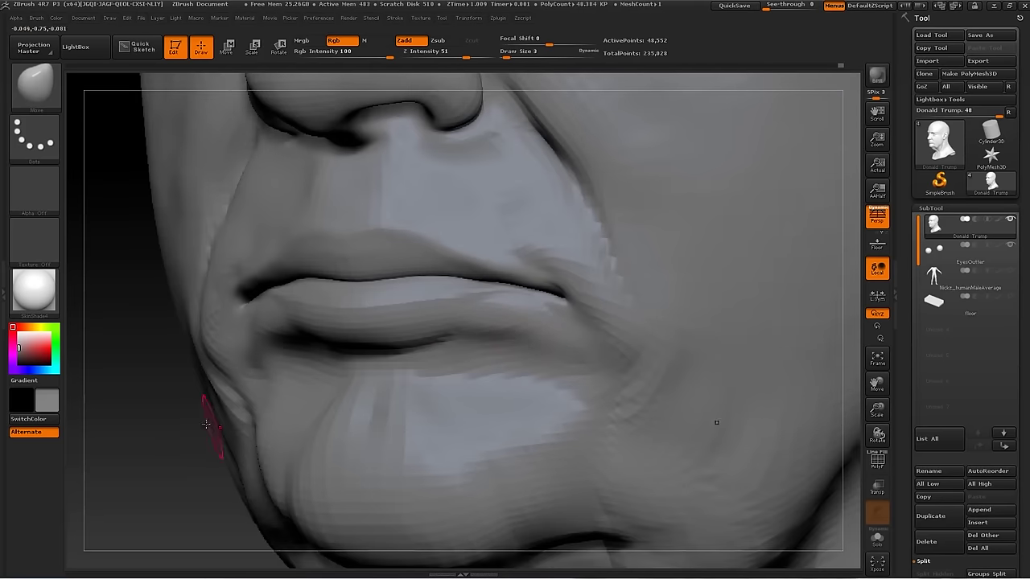
Sag the chin and jowls and add neck folds with resized ClayBuildup strokes
left_click_drag(335, 398, 563, 379)
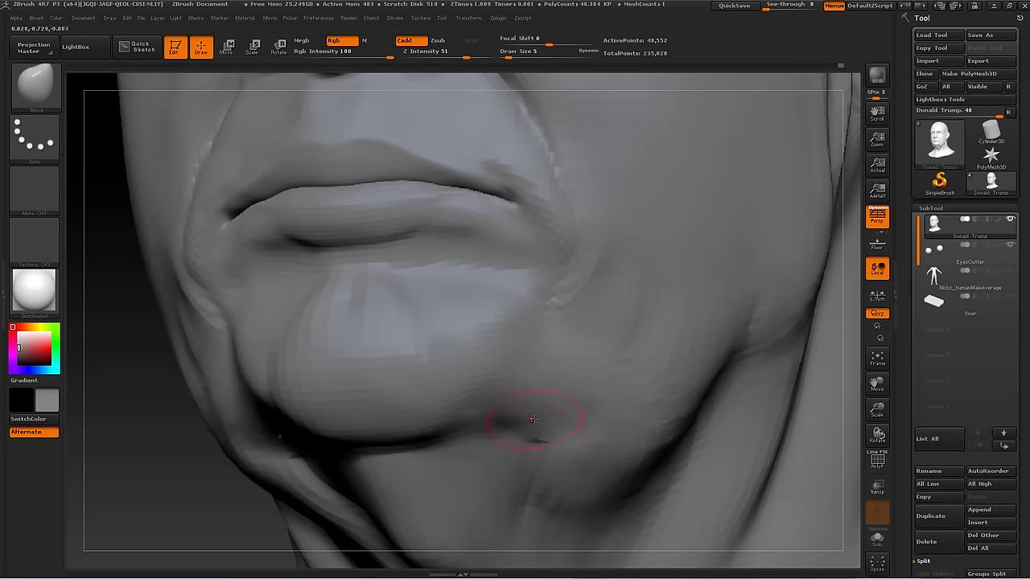
left_click_drag(462, 405, 571, 357)
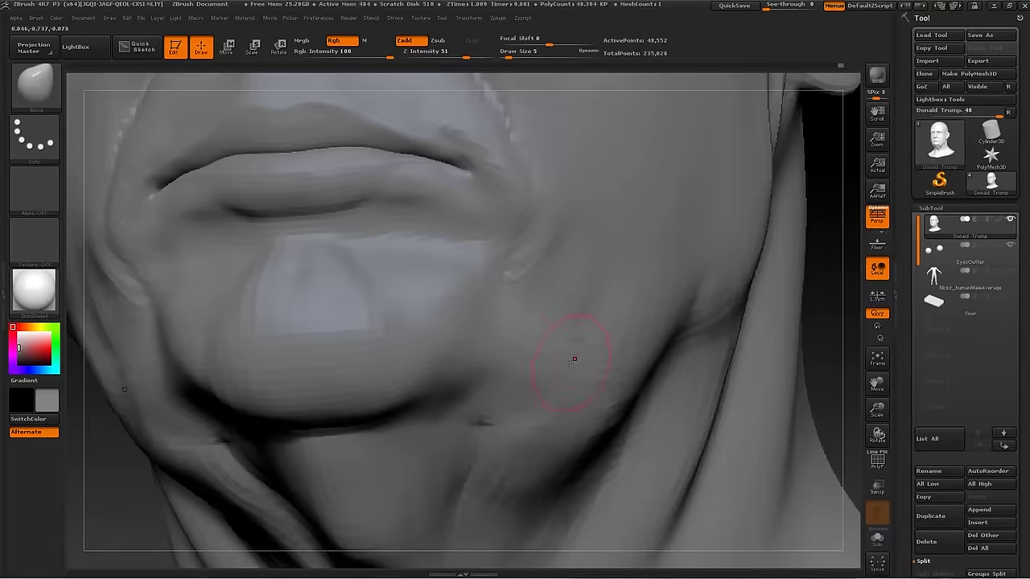
key("b")
key("c")
key("b")
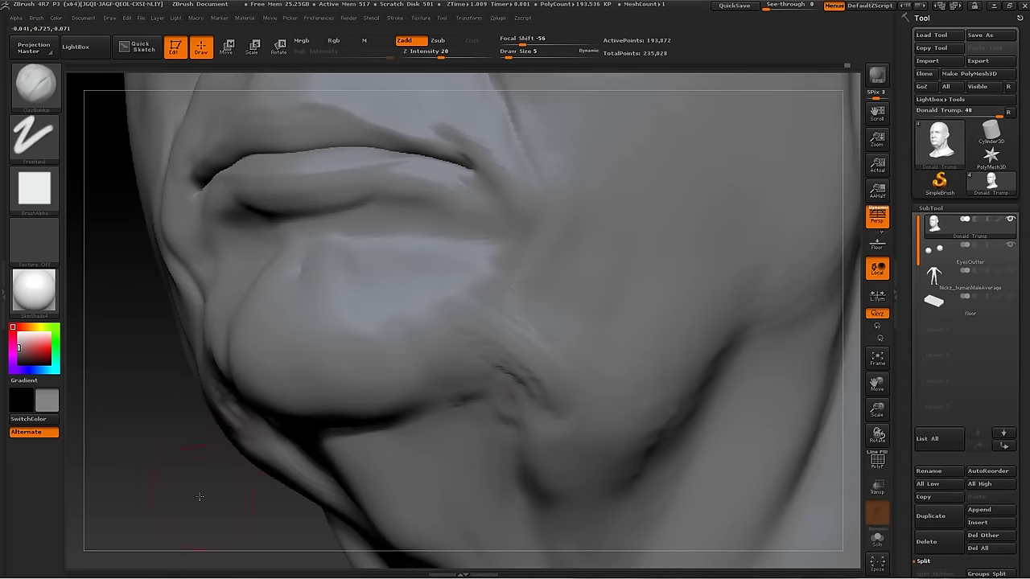
left_click_drag(200, 497, 498, 444)
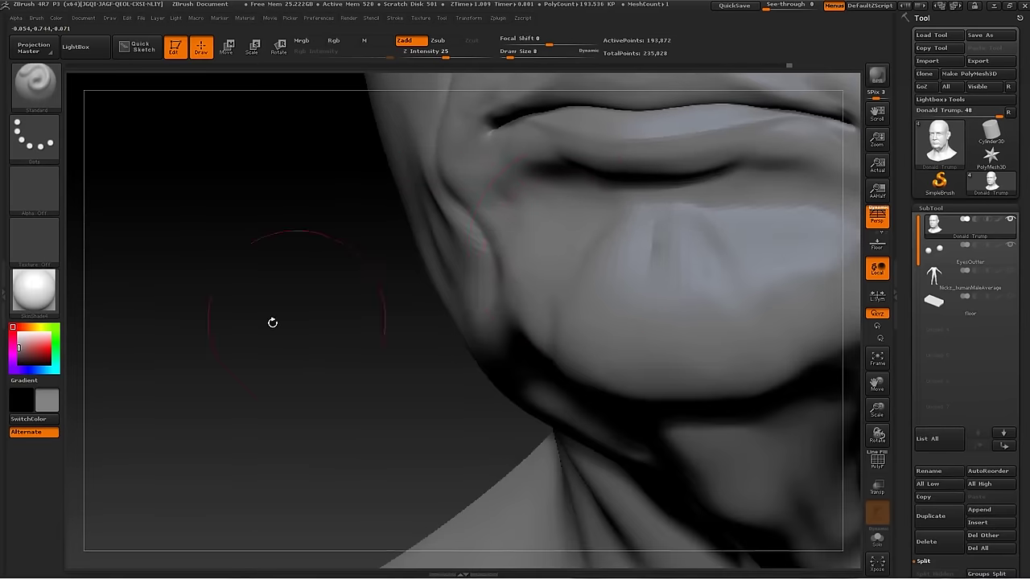
key("s")
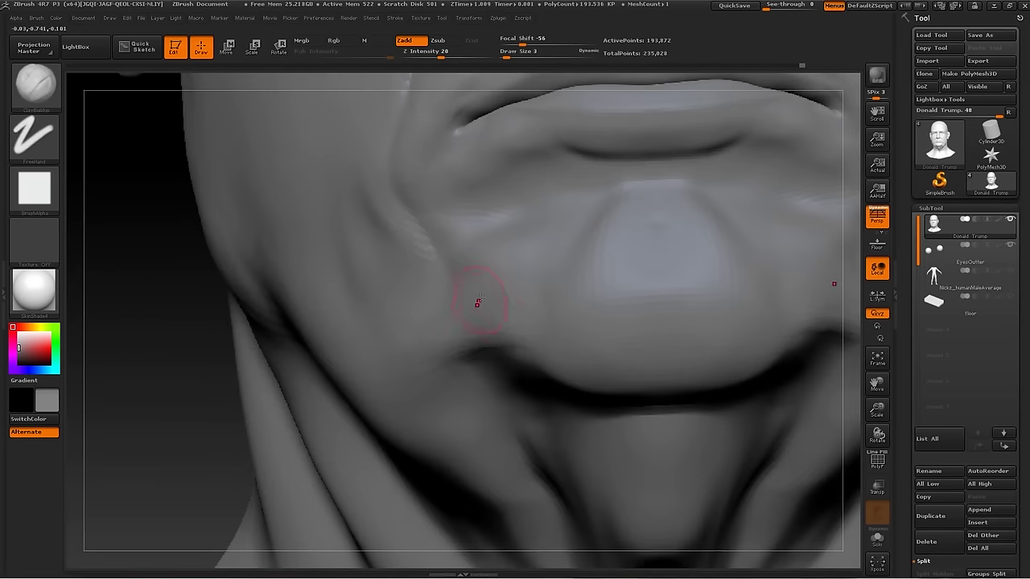
key("s")
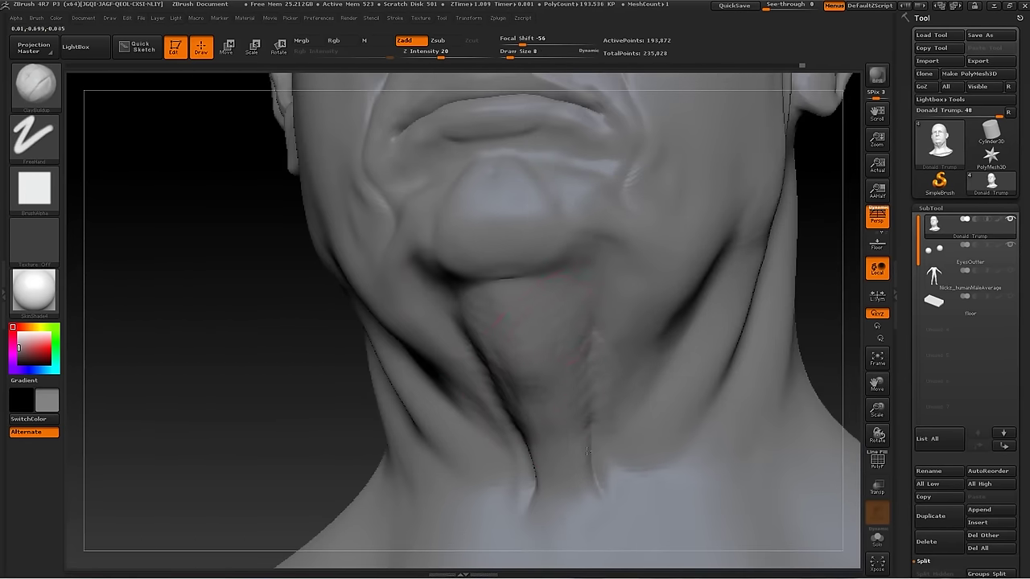
key("s")
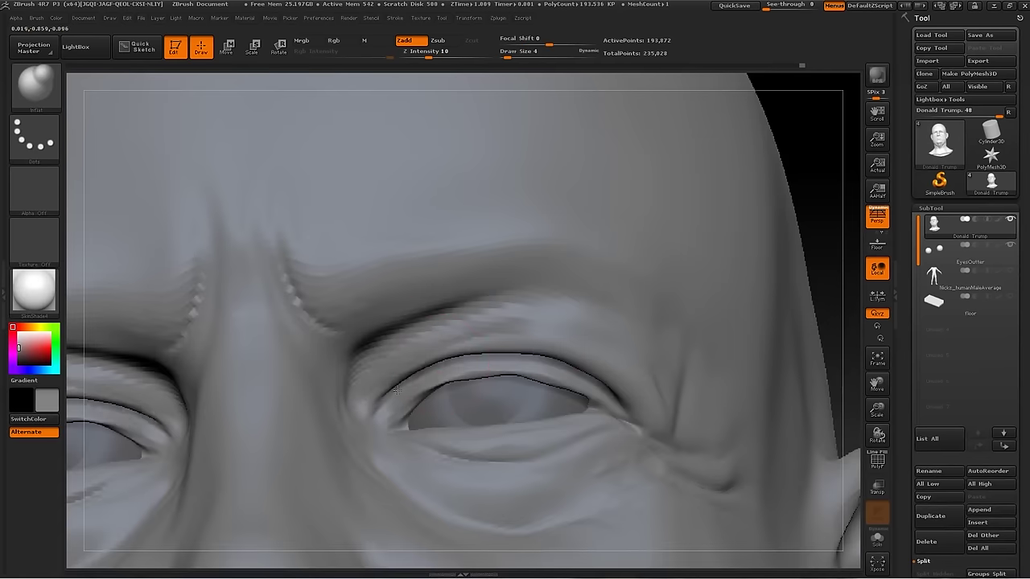
Carve sharper brow and upper eyelid creases with Dam_Standard after an Inflate pass
key("shift")
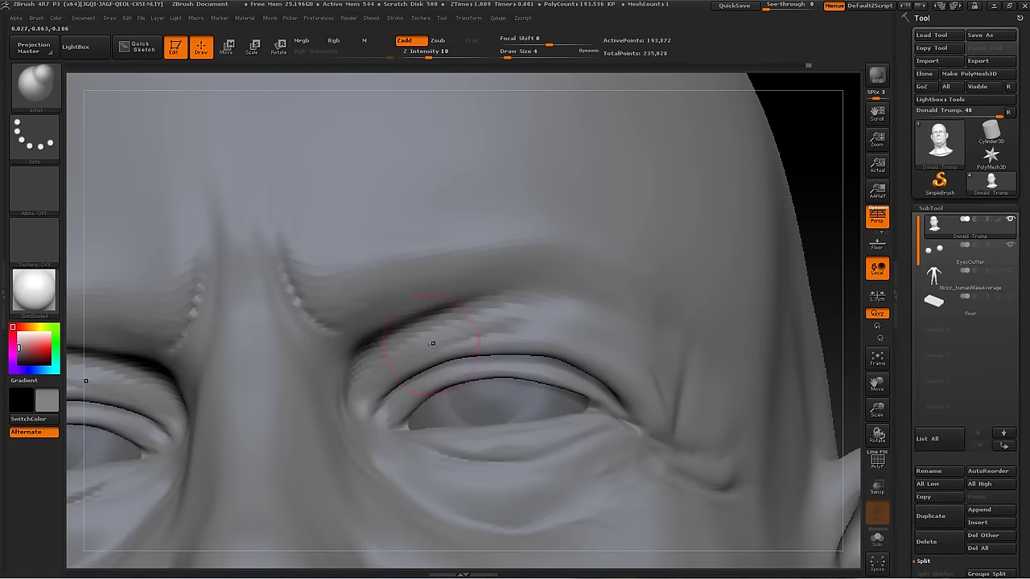
key("b")
key("d")
key("s")
key("s")
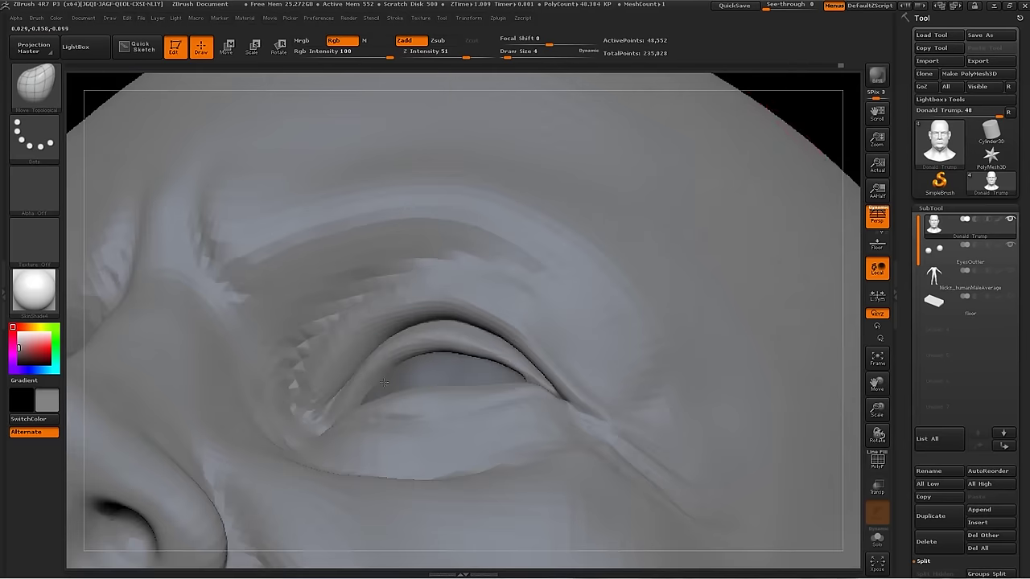
left_click_drag(493, 369, 729, 322)
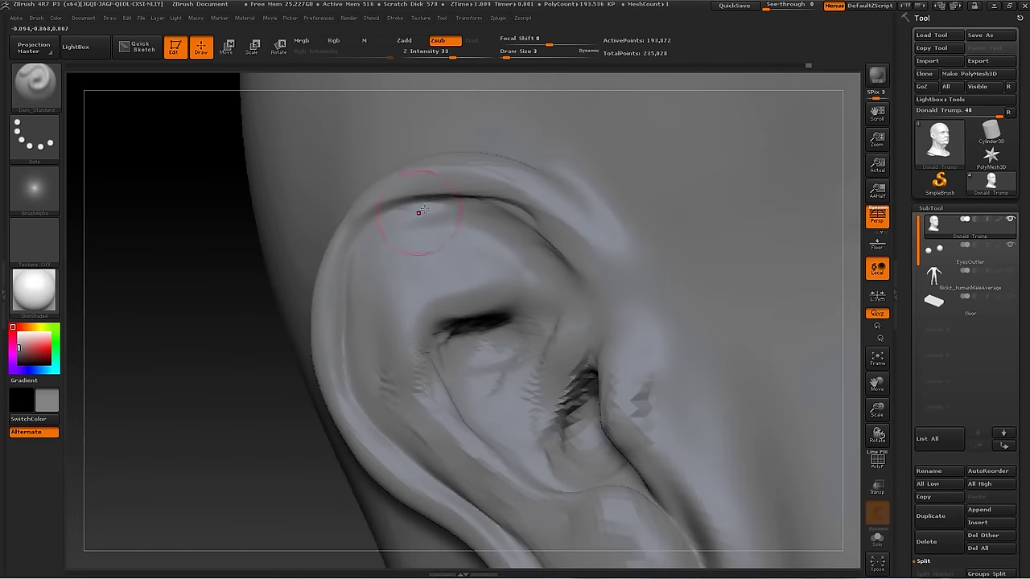
Reshape the ear's concha and antihelix with Move and Inflate
mouse_move(210, 265)
left_mouse_down()
mouse_move(190, 329)
mouse_move(374, 172)
left_mouse_up()
mouse_move(201, 403)
left_mouse_down()
mouse_move(145, 391)
mouse_move(210, 338)
left_mouse_up()
key("b")
key("m")
key("v")
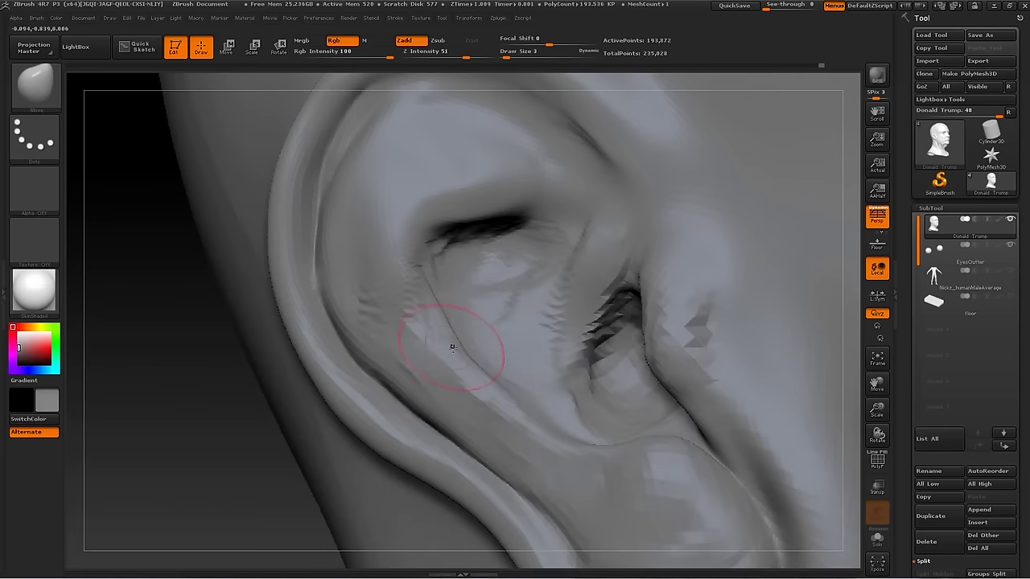
key("b")
key("i")
key("n")
Deepen the upper crease inside the ear bowl, then build it up with ClayBuildup
left_click_drag(202, 451, 227, 483)
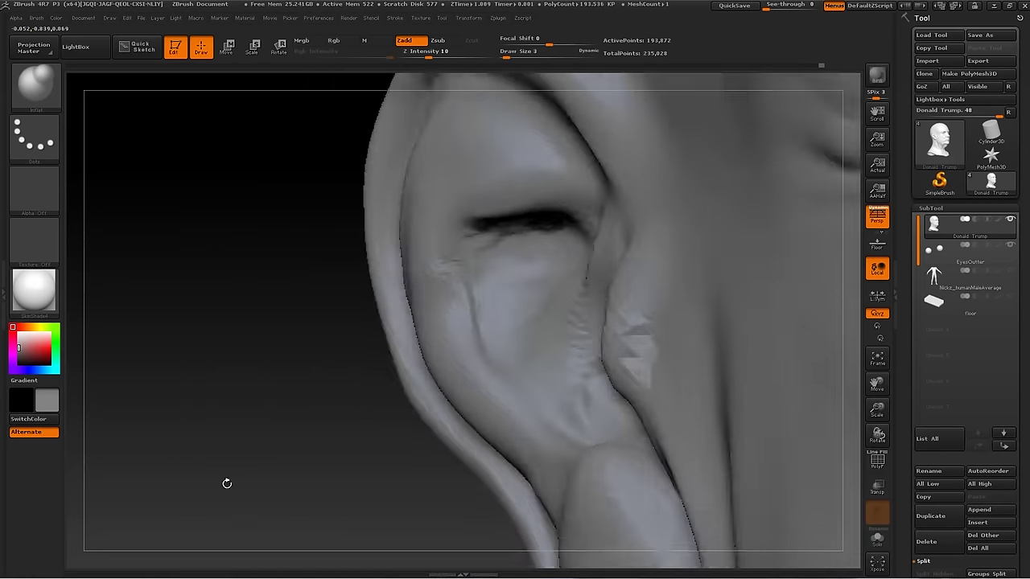
key("b")
key("s")
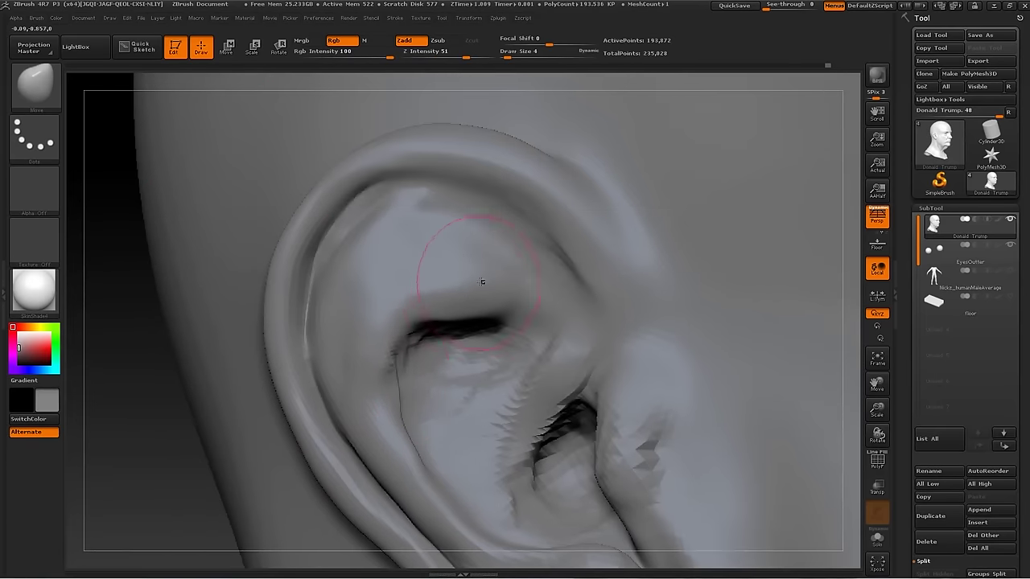
left_click_drag(523, 287, 384, 332)
key("b")
key("c")
key("b")
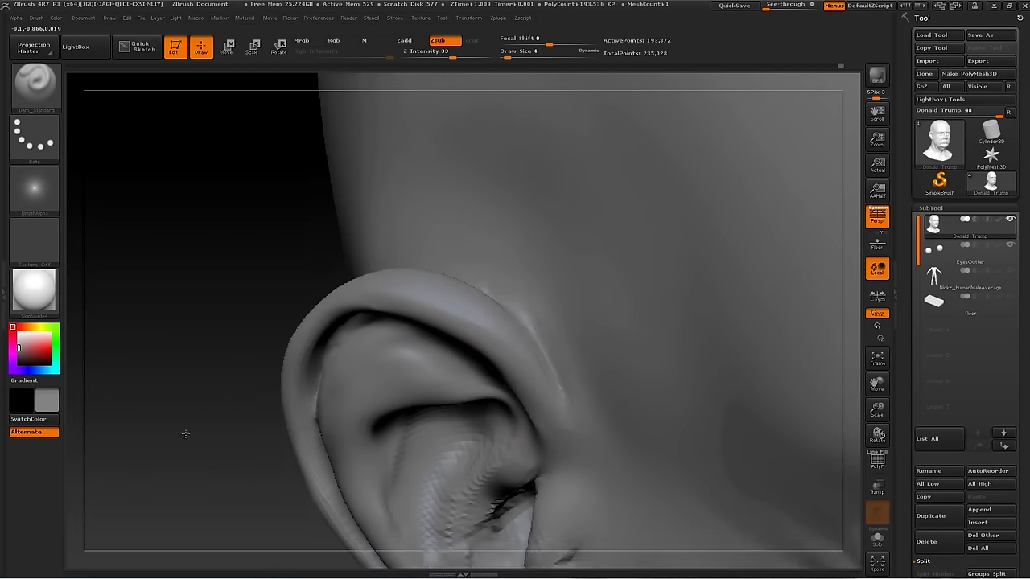
mouse_move(186, 429)
left_mouse_down()
mouse_move(266, 384)
mouse_move(273, 423)
left_mouse_up()
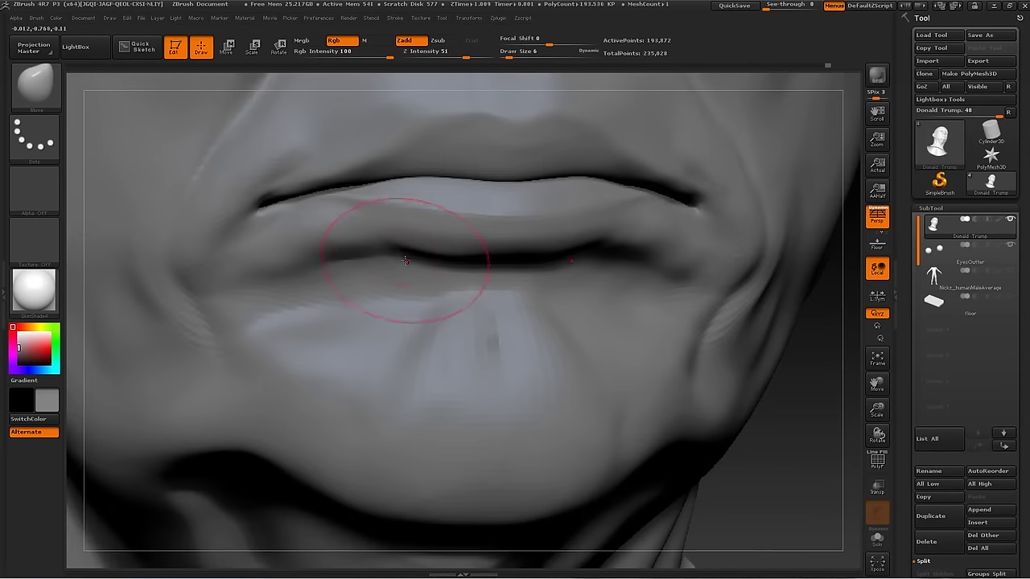
Refine the line between the lips, then carve wrinkles into the lower eyelid corner with Dam_Standard
key("s")
left_click_drag(338, 260, 257, 267)
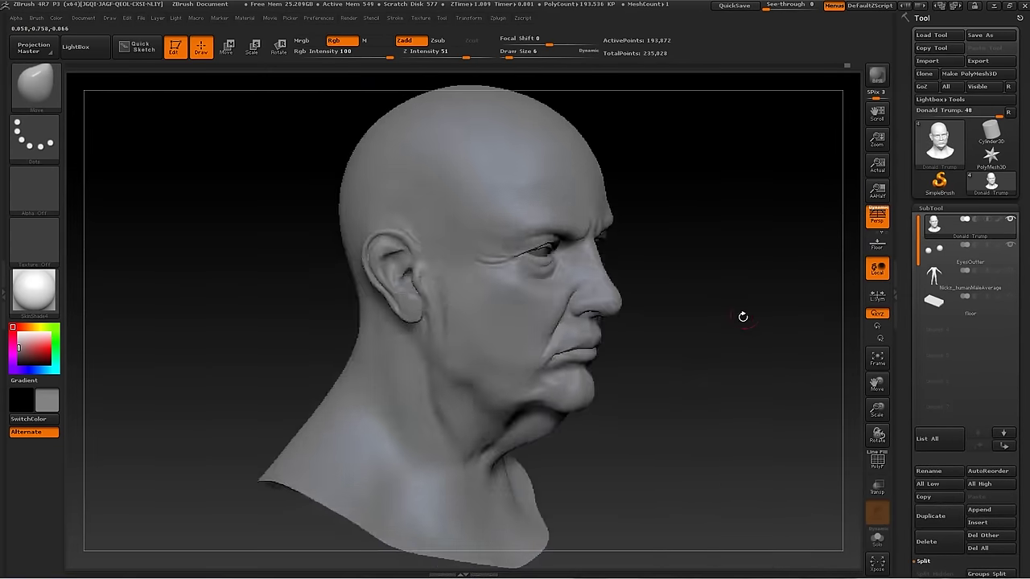
left_click_drag(740, 393, 624, 299)
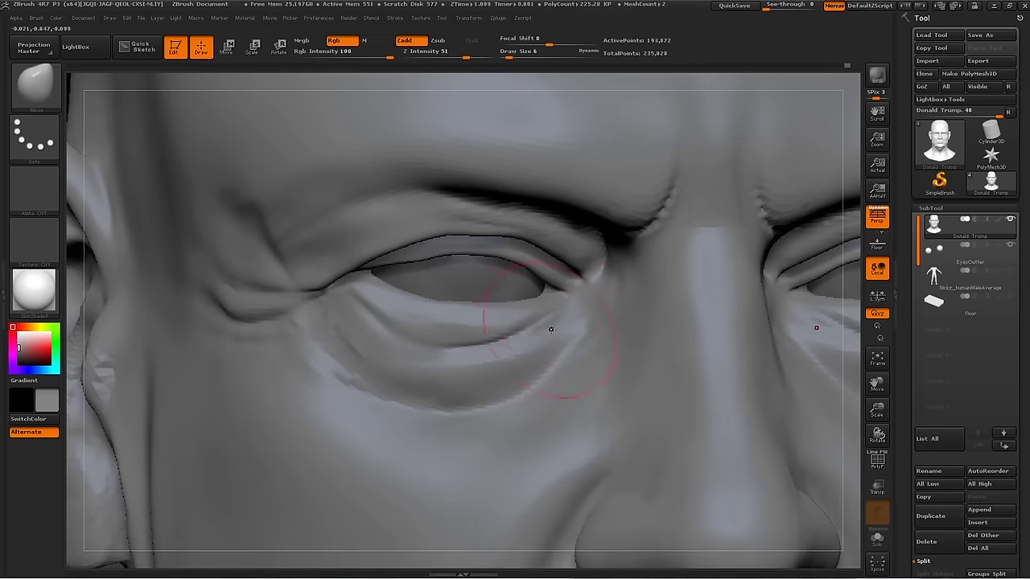
left_click_drag(530, 370, 593, 295)
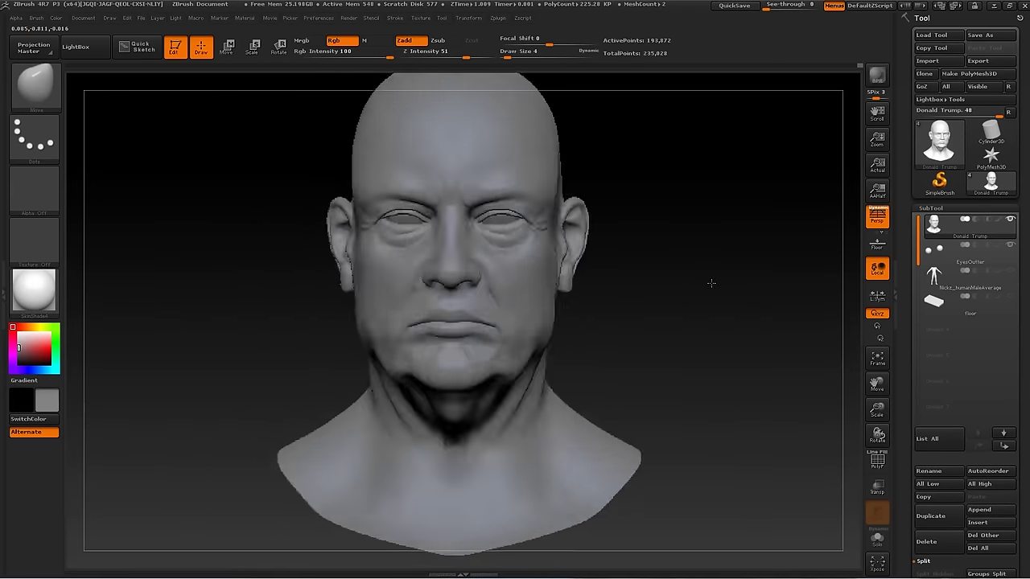
Change brush and orbit around the nose to reshape its side and the cheek below the eye
key("b")
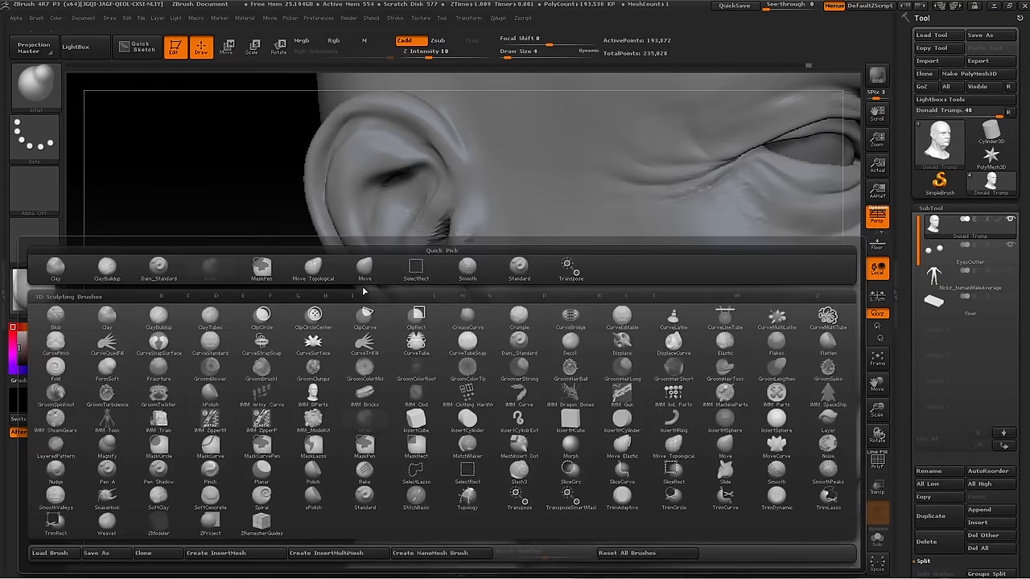
mouse_move(239, 281)
left_mouse_down()
mouse_move(152, 214)
mouse_move(708, 320)
left_mouse_up()
mouse_move(723, 419)
left_mouse_down()
mouse_move(740, 393)
mouse_move(413, 483)
mouse_move(266, 437)
mouse_move(285, 476)
mouse_move(487, 406)
left_mouse_up()
mouse_move(259, 419)
left_mouse_down()
mouse_move(293, 371)
mouse_move(341, 365)
left_mouse_up()
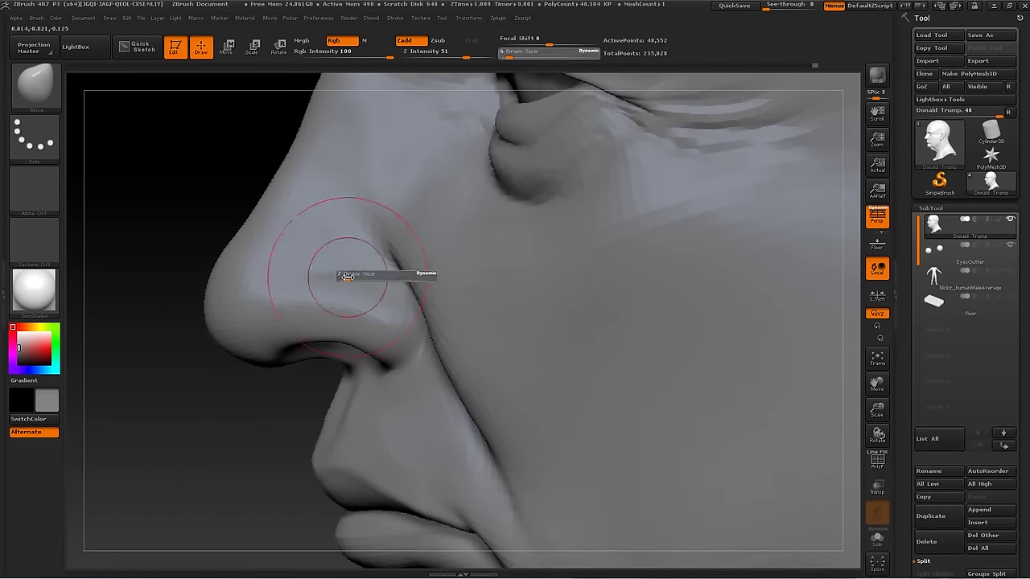
mouse_move(322, 276)
left_mouse_down()
mouse_move(302, 413)
mouse_move(282, 395)
left_mouse_up()
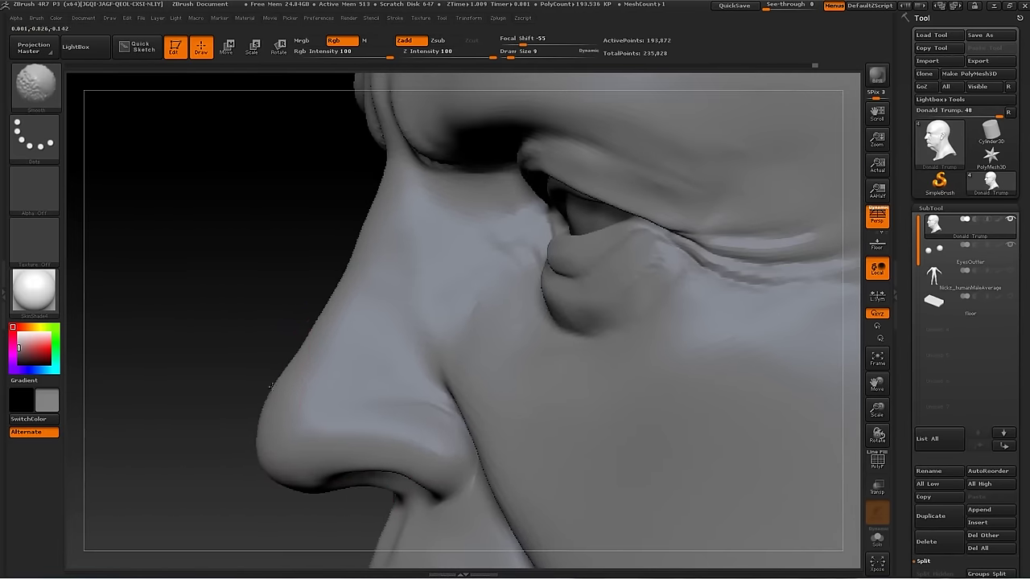
left_click_drag(262, 456, 340, 354)
mouse_move(296, 416)
left_mouse_down()
mouse_move(380, 355)
mouse_move(475, 392)
left_mouse_up()
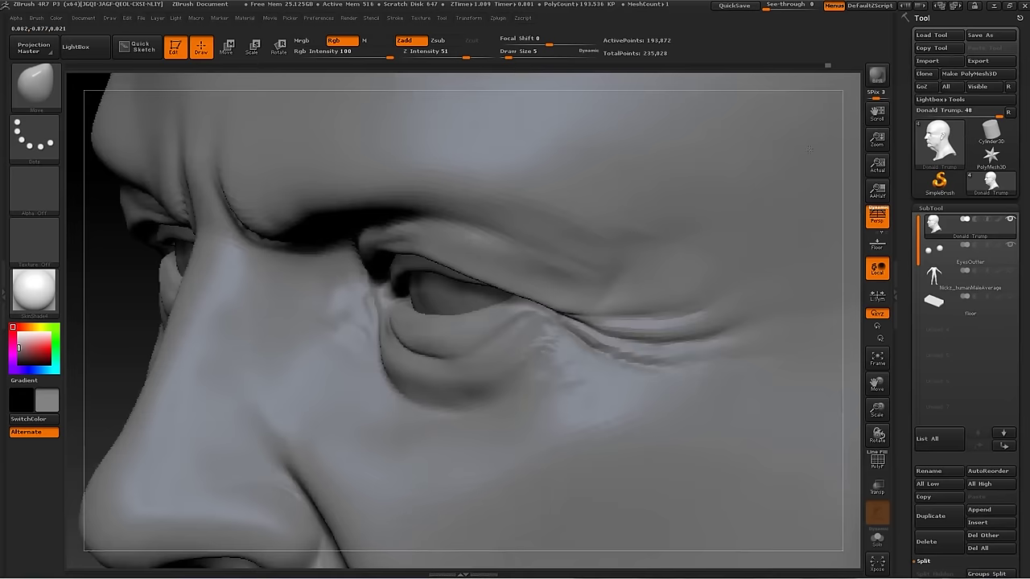
mouse_move(540, 386)
left_mouse_down()
mouse_move(234, 299)
mouse_move(140, 350)
mouse_move(250, 370)
left_mouse_up()
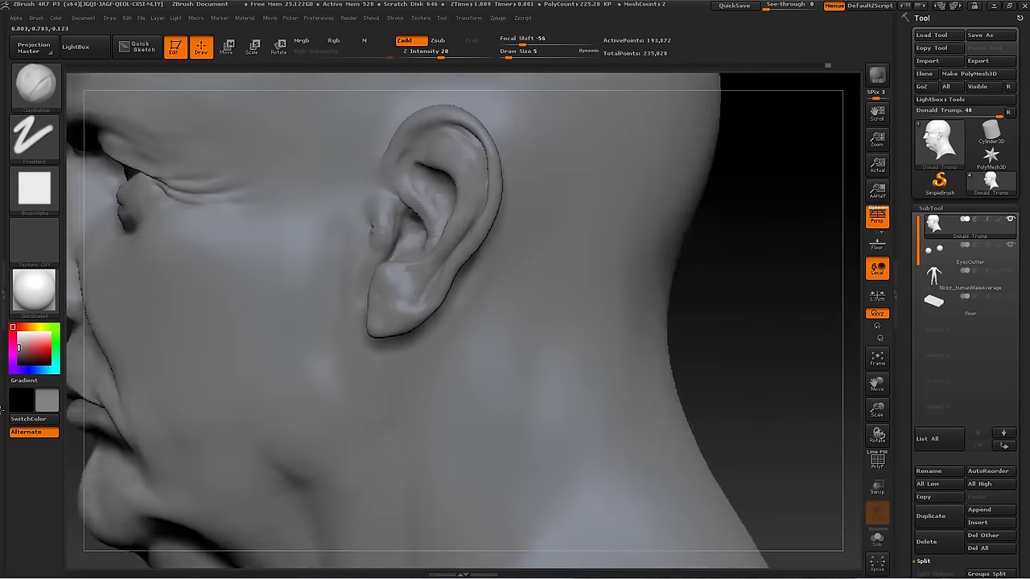
Define the ear's inner folds with Dam_Standard, ClayBuildup, dotted Inflate and Standard
left_click_drag(306, 379, 753, 230)
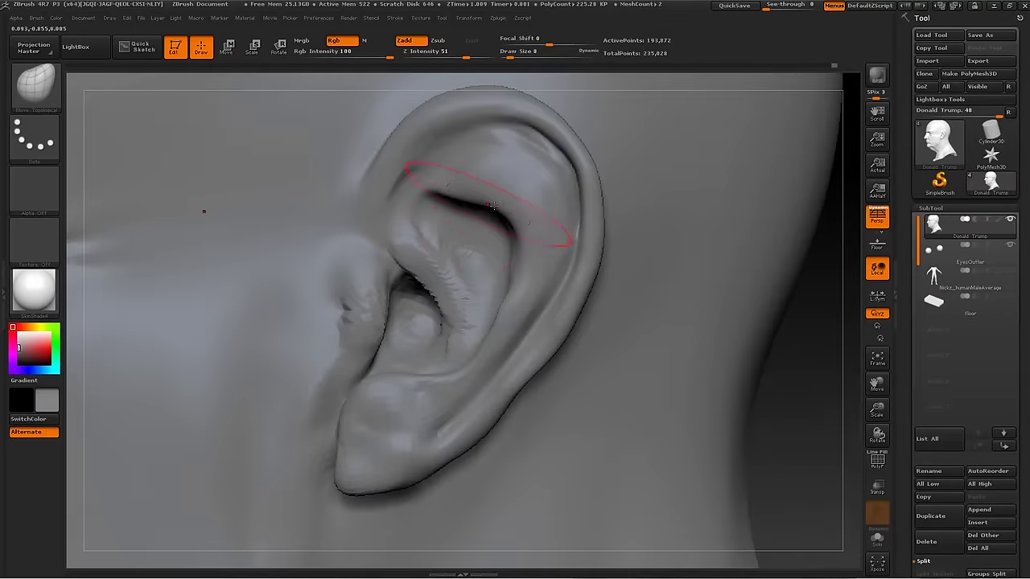
key("b")
left_click(556, 312)
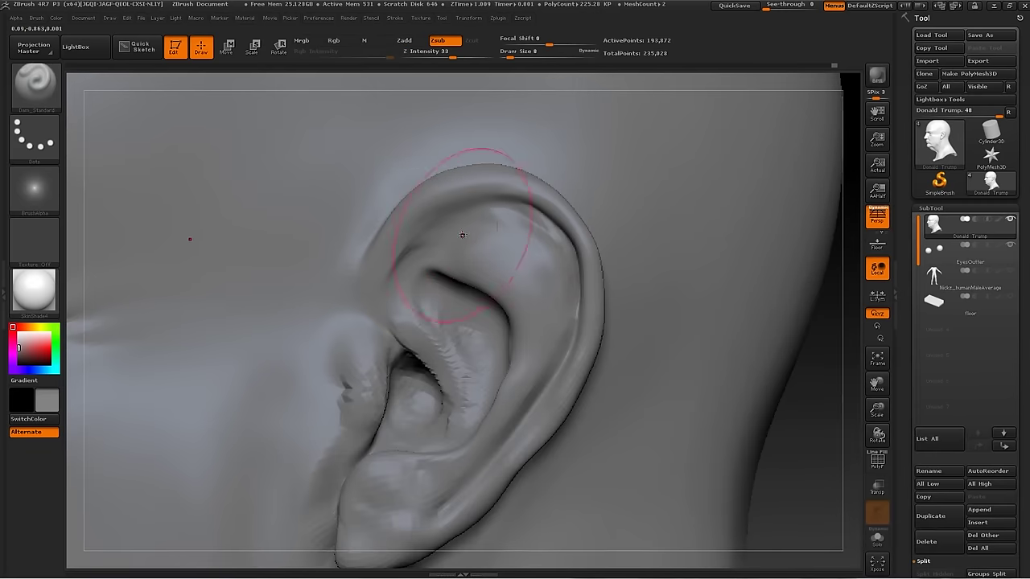
key("b")
key("c")
key("b")
key("s")
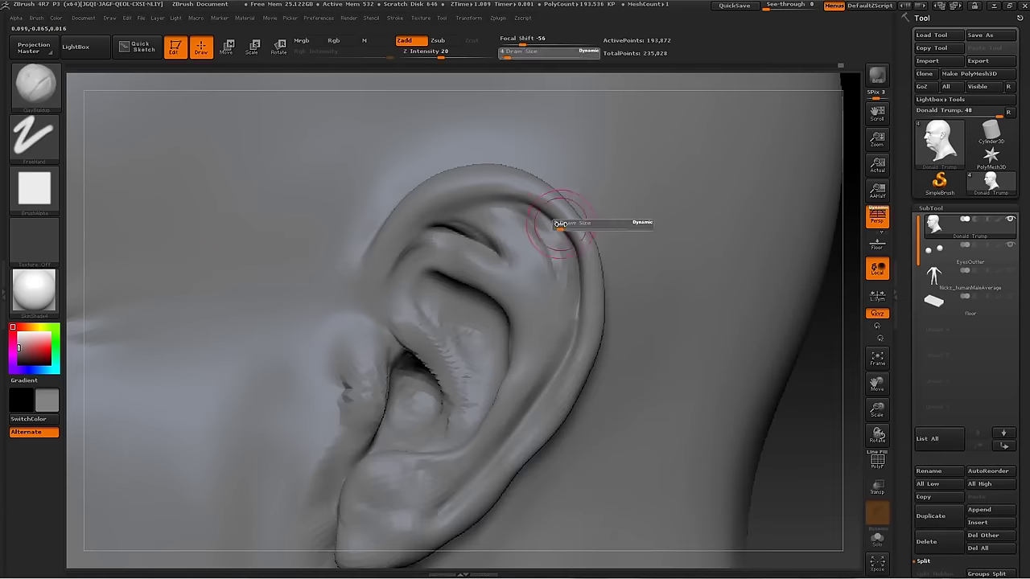
key("b")
key("i")
key("n")
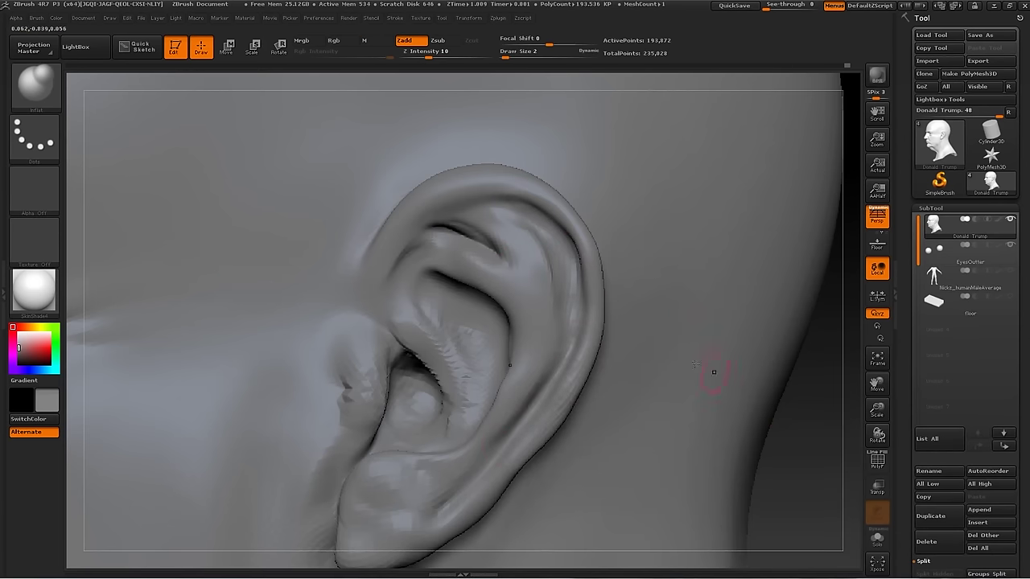
key("b")
key("c")
key("b")
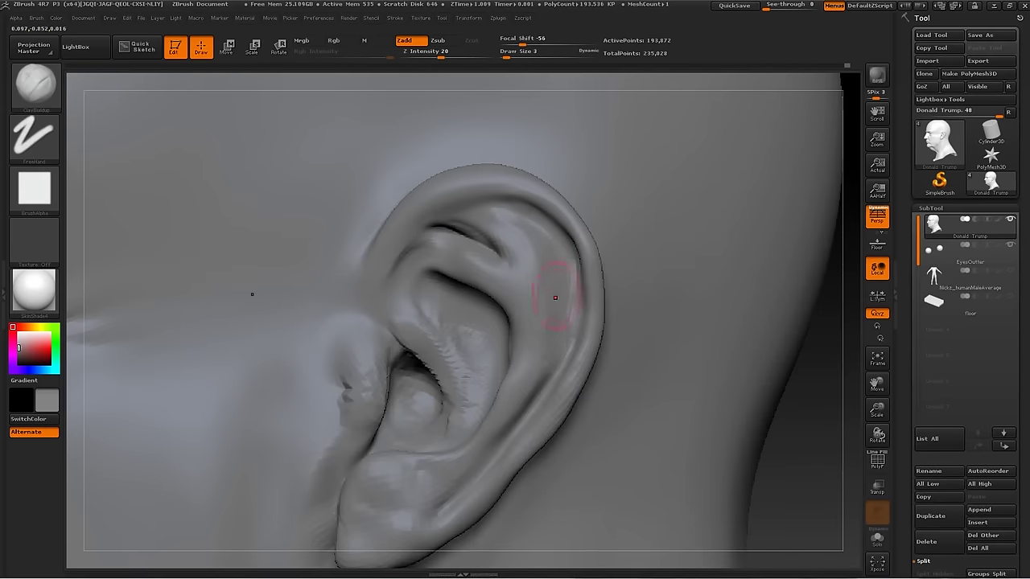
key("b")
key("s")
key("t")
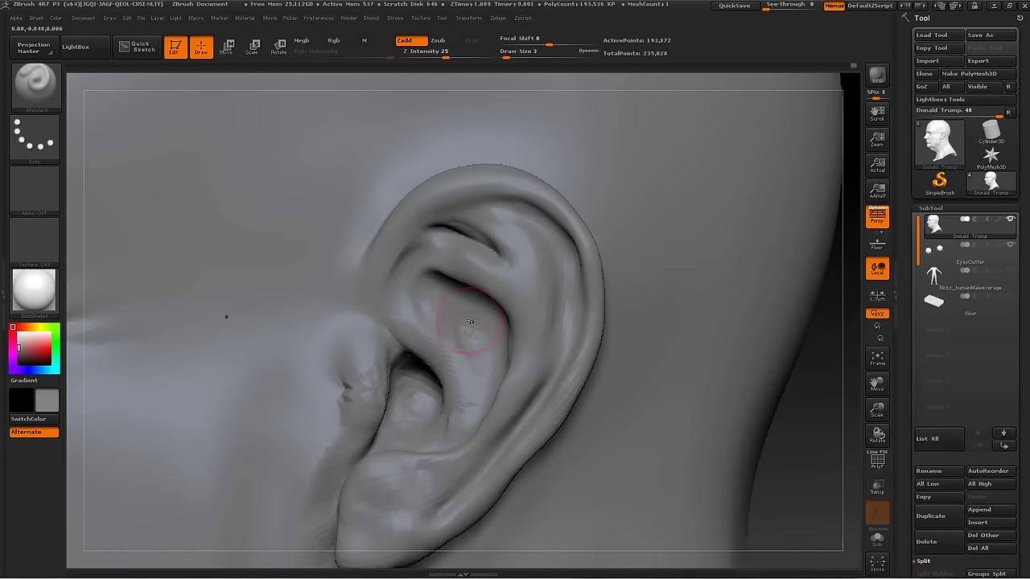
Reshape the upper ear rim with Move Topological and lift the ear and earlobe with Move
key("b")
key("m")
key("t")
left_click_drag(494, 218, 558, 272)
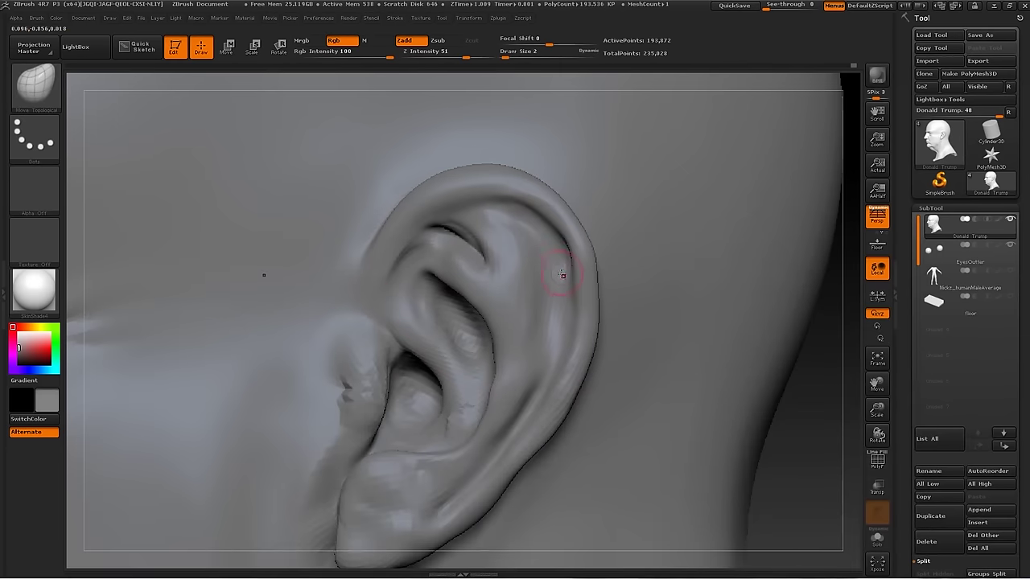
key("b")
key("c")
key("b")
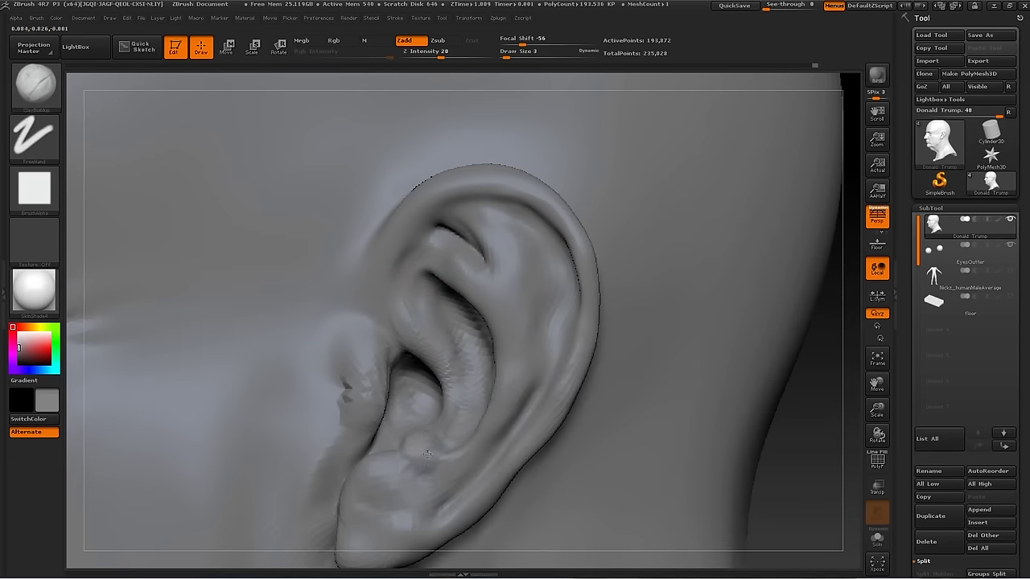
key("b")
key("m")
key("v")
left_click_drag(395, 421, 374, 403)
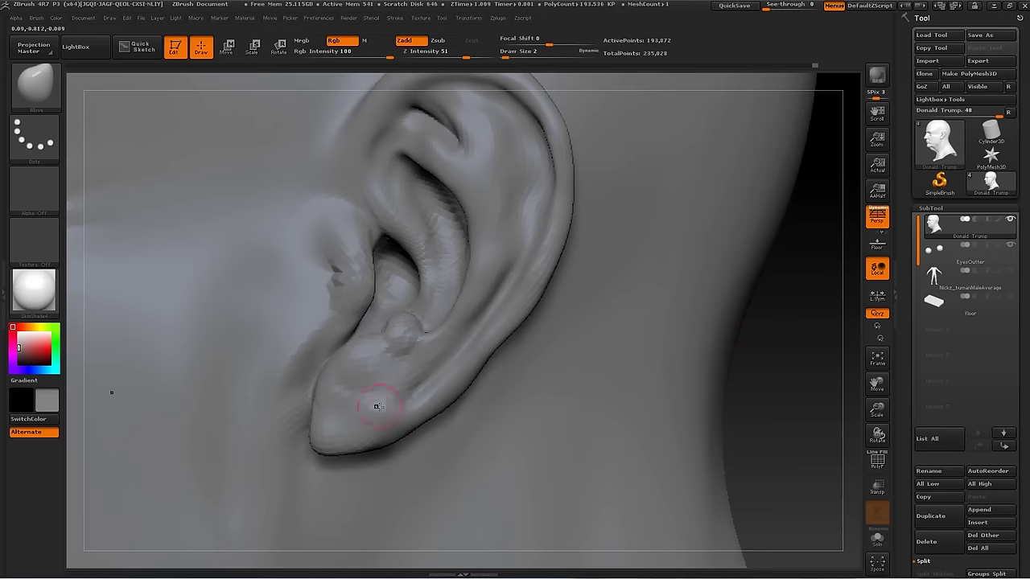
mouse_move(311, 432)
right_mouse_down()
mouse_move(713, 276)
mouse_move(414, 223)
right_mouse_up()
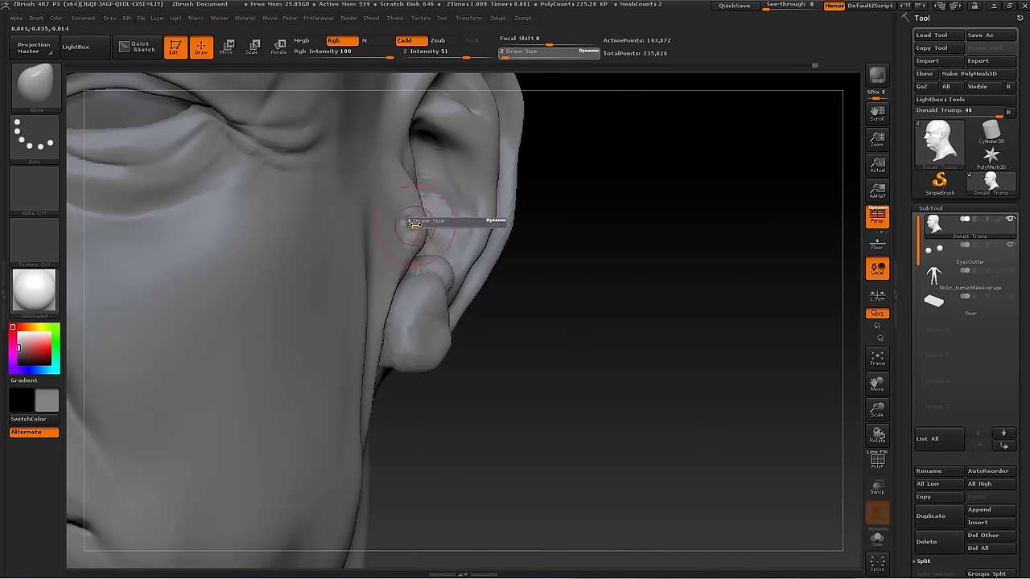
right_click_drag(611, 304, 460, 299)
Start forming neck folds below the ear with Standard, brush sizes from 4 to 16
key("f")
mouse_move(700, 253)
right_mouse_down("alt")
mouse_move(517, 362)
mouse_move(343, 435)
right_mouse_up("alt")
key("s")
left_click_drag(343, 425, 339, 425)
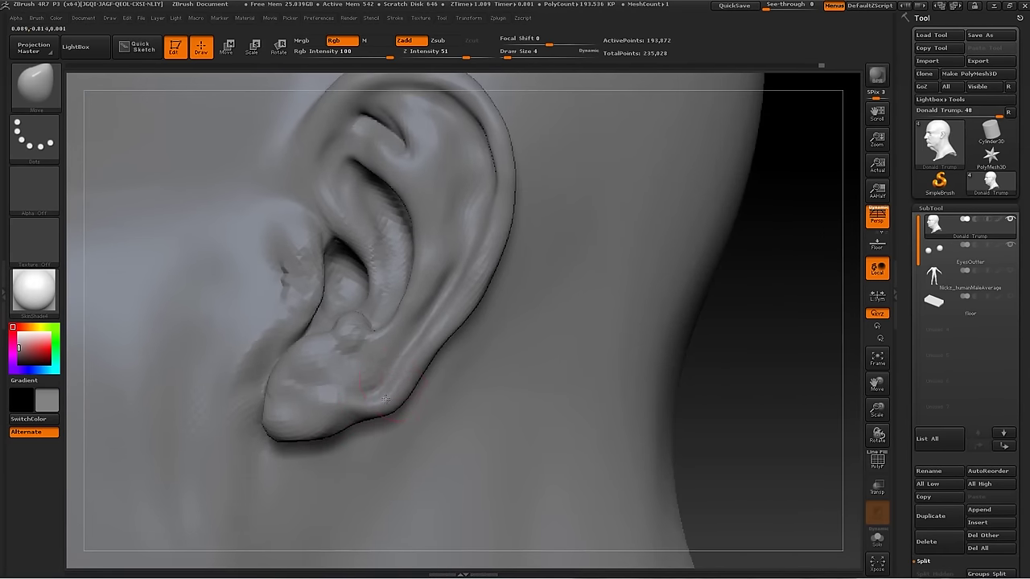
right_click_drag(593, 281, 764, 314)
key("b")
key("s")
key("t")
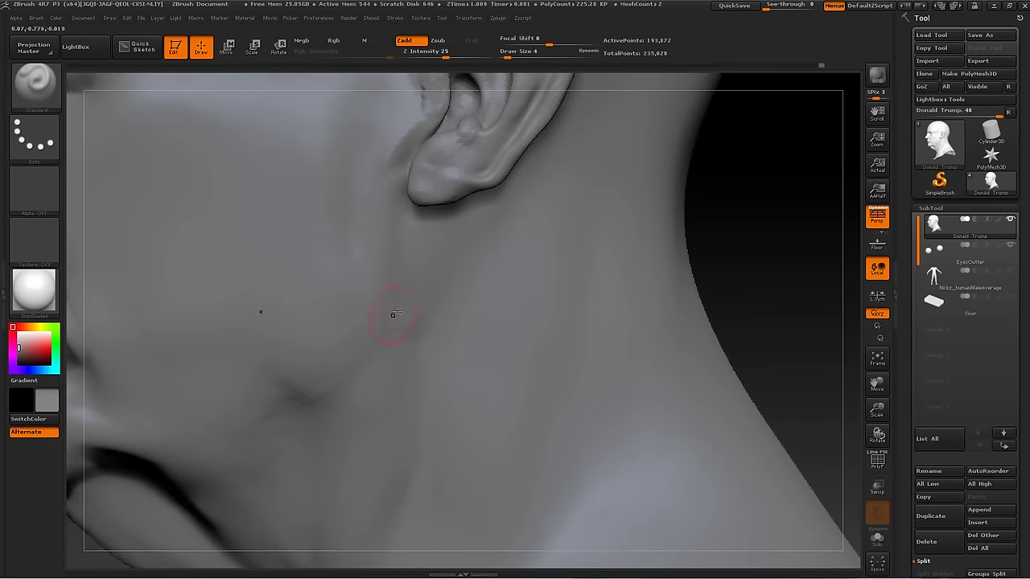
right_click_drag(419, 196, 483, 209)
key("f")
mouse_move(736, 260)
right_mouse_down("alt")
mouse_move(472, 298)
mouse_move(614, 344)
right_mouse_up("alt")
key("]")
key("]")
mouse_move(797, 234)
right_mouse_down()
mouse_move(564, 379)
mouse_move(748, 284)
mouse_move(735, 299)
right_mouse_up()
key("[")
key("[")
Select the Move brush (BMV) at draw size 7 and zoom in on the eye in profile
key("f")
mouse_move(703, 331)
right_mouse_down("alt")
mouse_move(217, 445)
mouse_move(271, 333)
right_mouse_up("alt")
key("b")
key("m")
key("v")
right_click_drag(252, 276, 586, 444, "alt")
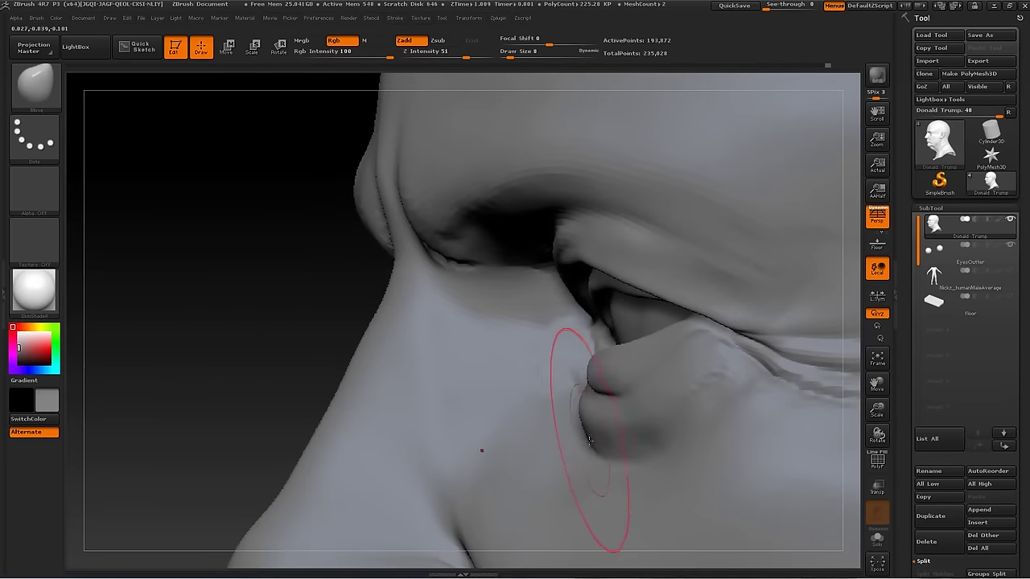
key("s")
left_click_drag(591, 424, 588, 425)
Push the cheek below the eye into shape and build crow's-feet folds at the outer eye corner
mouse_move(588, 425)
right_mouse_down()
mouse_move(253, 330)
mouse_move(610, 414)
right_mouse_up()
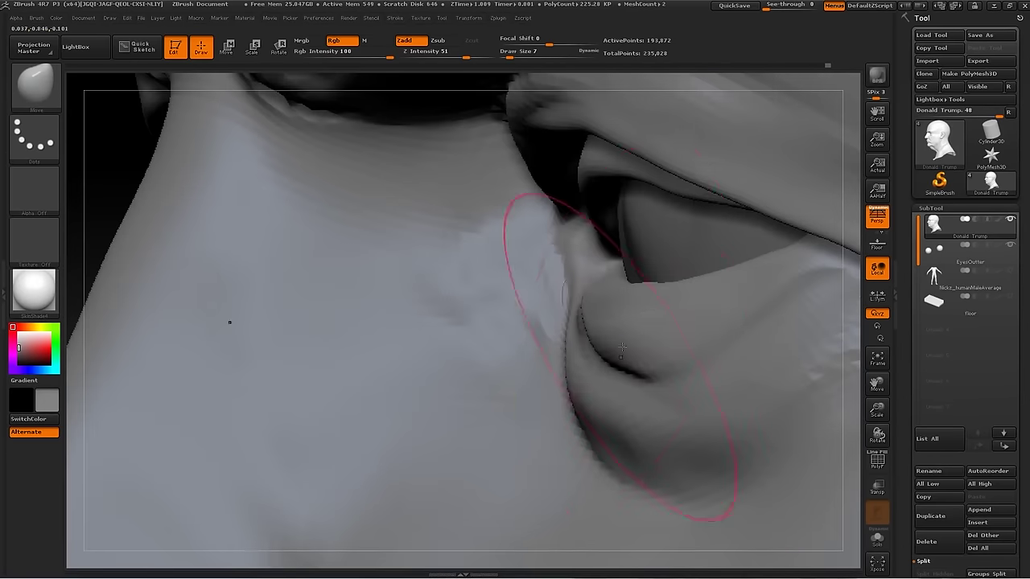
right_click_drag(556, 338, 598, 352)
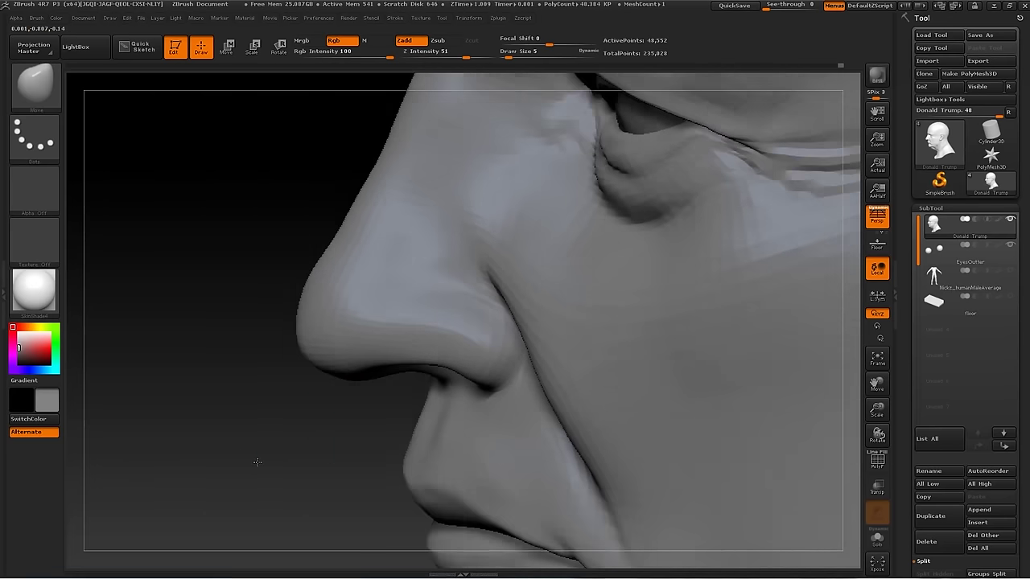
left_click_drag(226, 457, 260, 386, "alt")
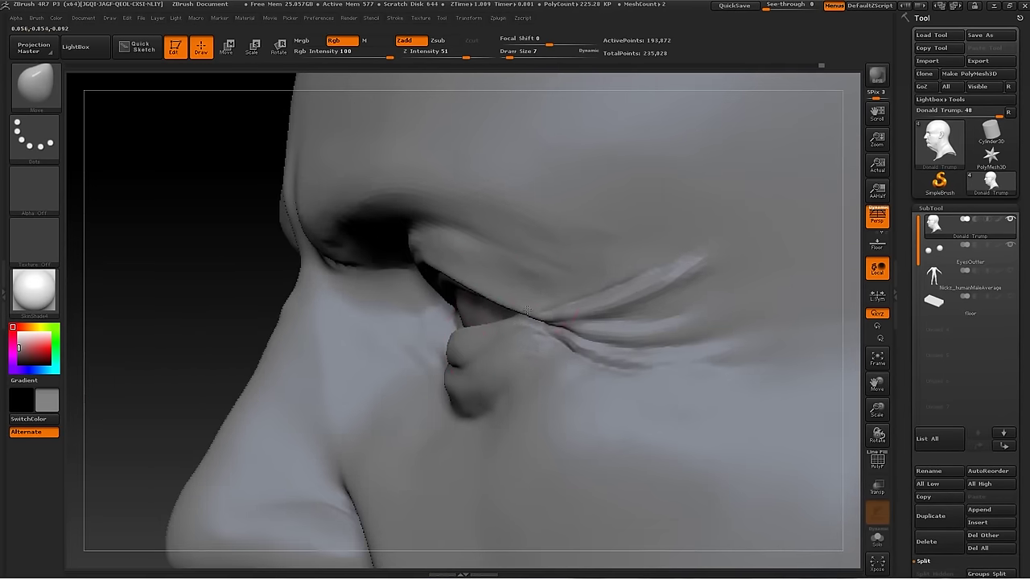
left_click_drag(273, 322, 186, 321)
key("b")
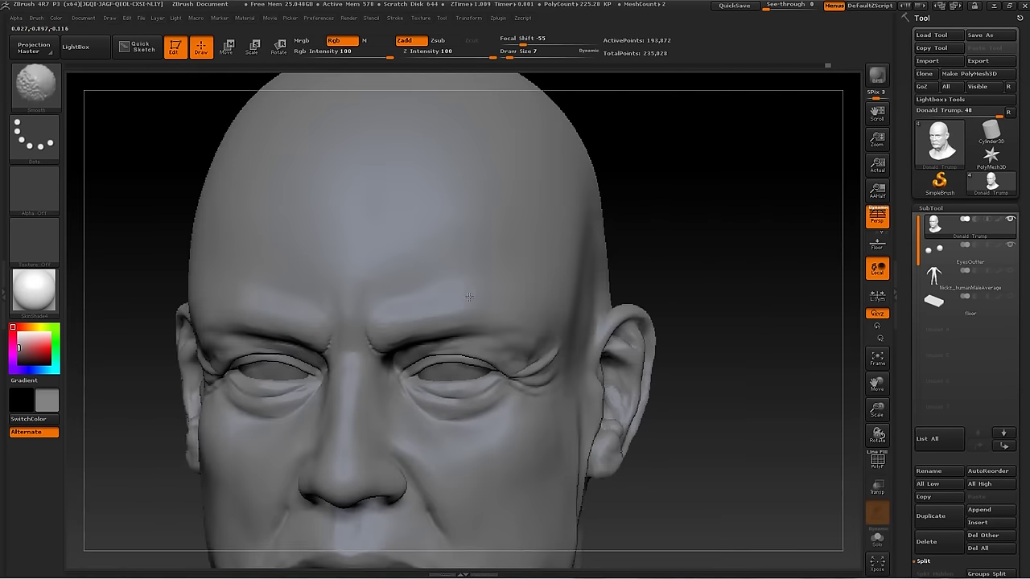
Switch to Dam_Standard and sharpen the creases beside the nose
key("b")
left_click(511, 256)
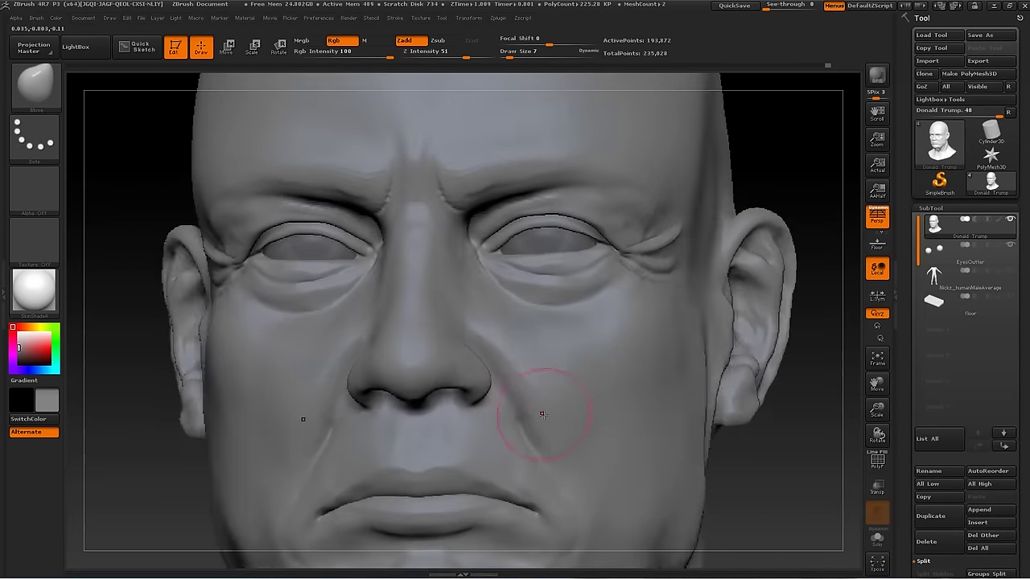
key("b")
key("d")
key("s")
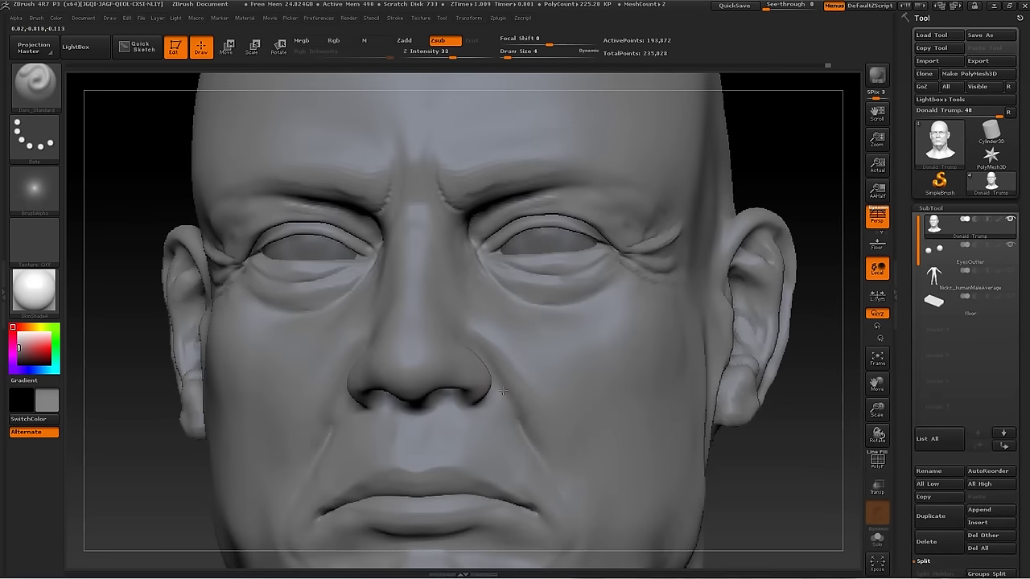
key("b")
key("s")
key("t")
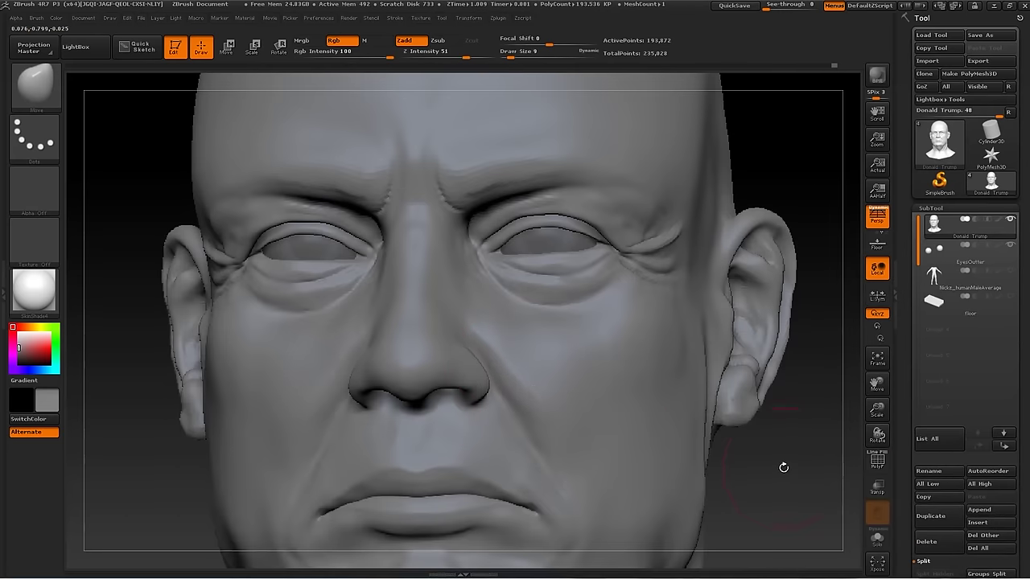
left_click_drag(784, 468, 500, 368)
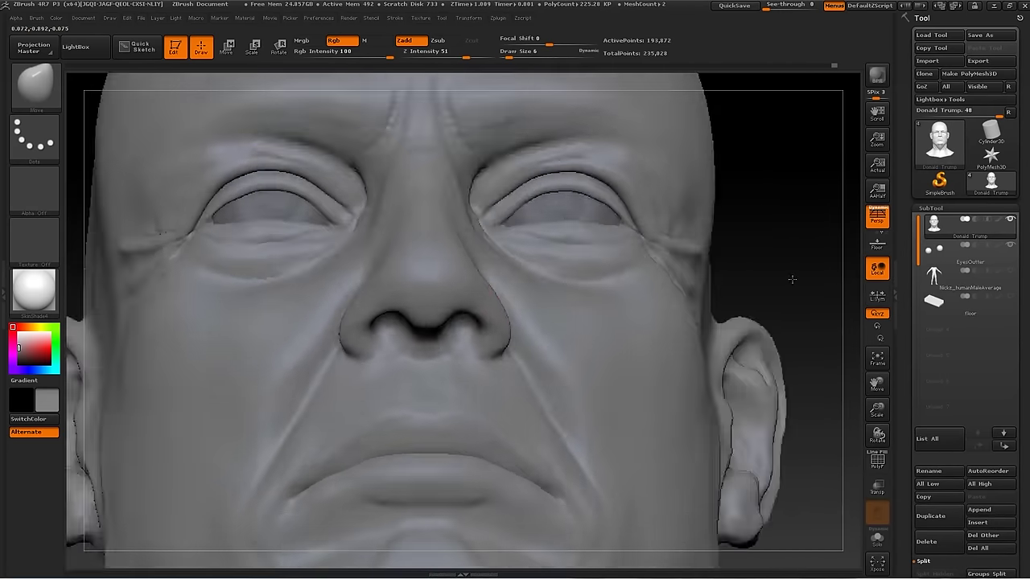
left_click_drag(779, 481, 457, 357)
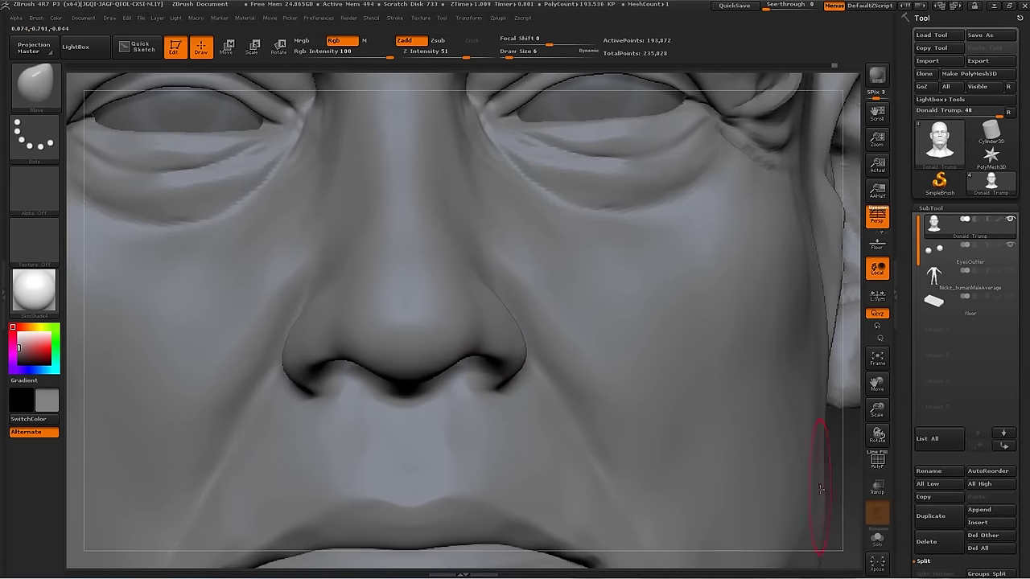
Soften the outer eye-corner wrinkles with an enlarged Smooth brush, checking from below and the side
left_click_drag(821, 488, 445, 306)
mouse_move(800, 249)
left_mouse_down()
mouse_move(483, 359)
mouse_move(816, 271)
mouse_move(549, 297)
left_mouse_up()
key("s")
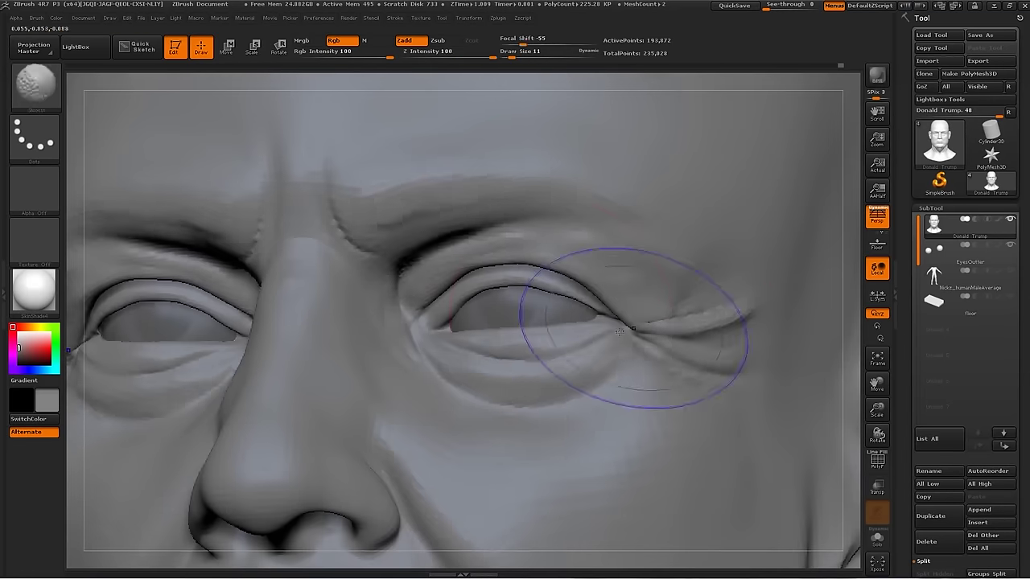
key("f")
mouse_move(748, 323)
left_mouse_down("alt")
mouse_move(736, 379)
mouse_move(552, 269)
mouse_move(416, 313)
left_mouse_up("alt")
mouse_move(708, 257)
left_mouse_down()
mouse_move(775, 252)
mouse_move(242, 258)
left_mouse_up()
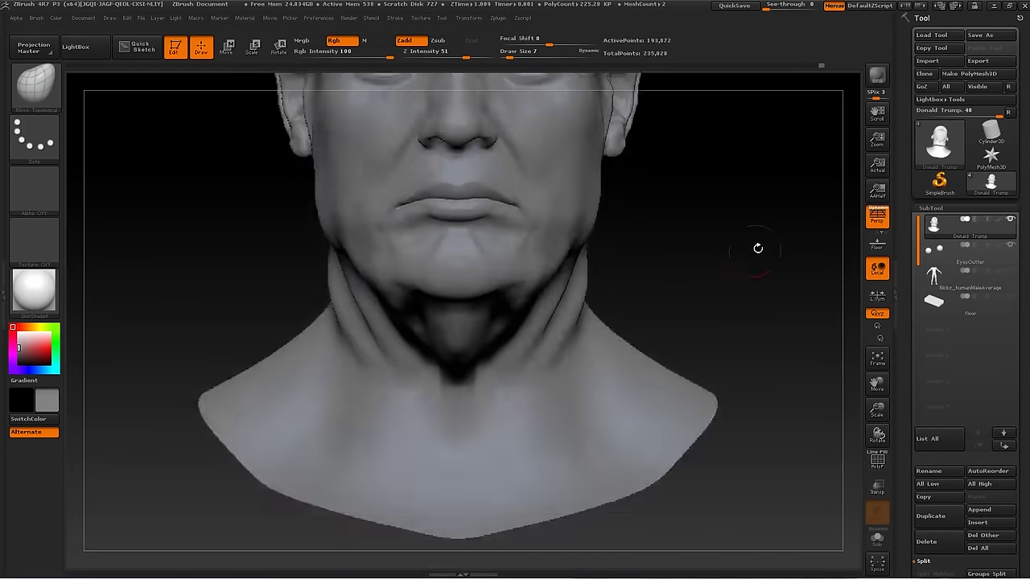
Zoom in on the lower face to rework the jaw and neck at the lower subdivision level
left_click_drag(757, 248, 492, 466, "alt")
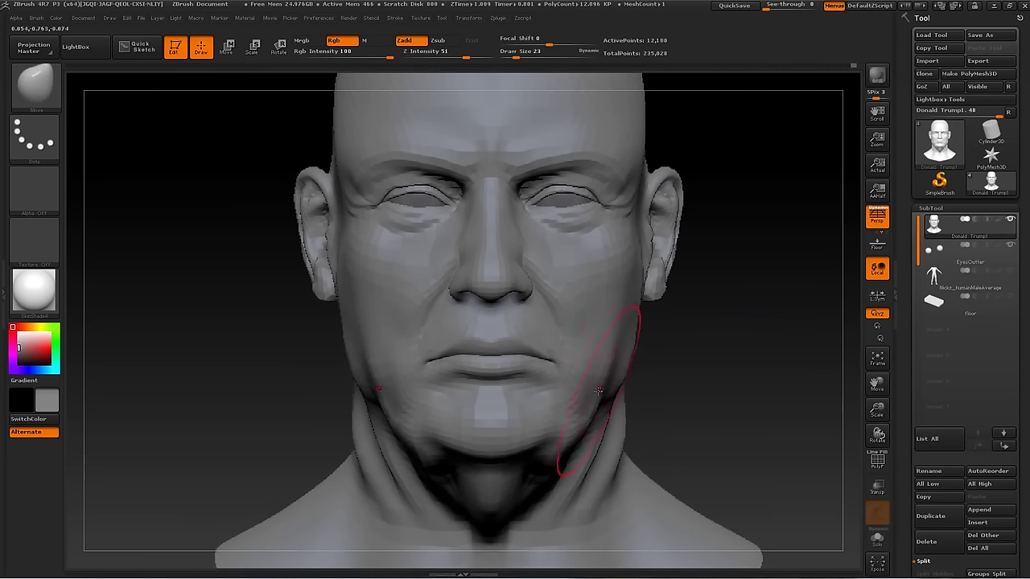
Resize the Move brush and shape the sagging jowls and neck, orbiting round the head to check
right_click_drag(599, 391, 483, 344, "alt")
key("s")
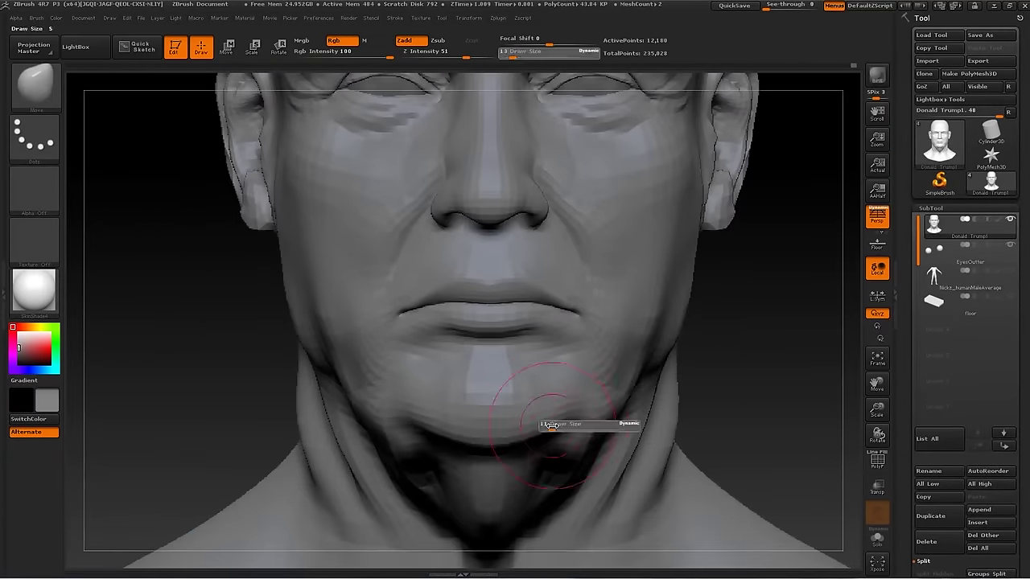
right_click_drag(537, 432, 602, 341, "alt")
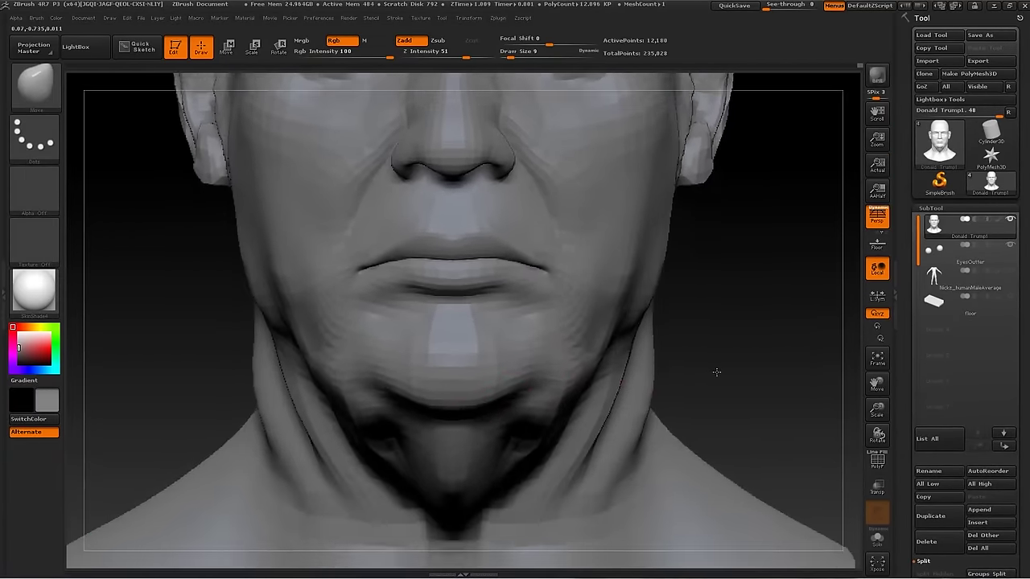
right_click_drag(724, 348, 733, 333)
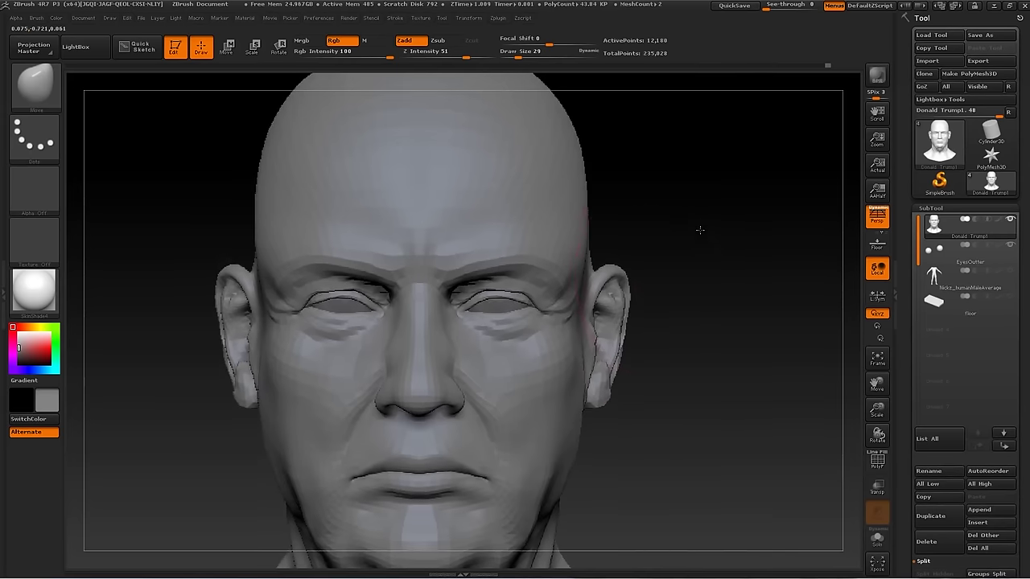
left_click_drag(699, 227, 535, 217)
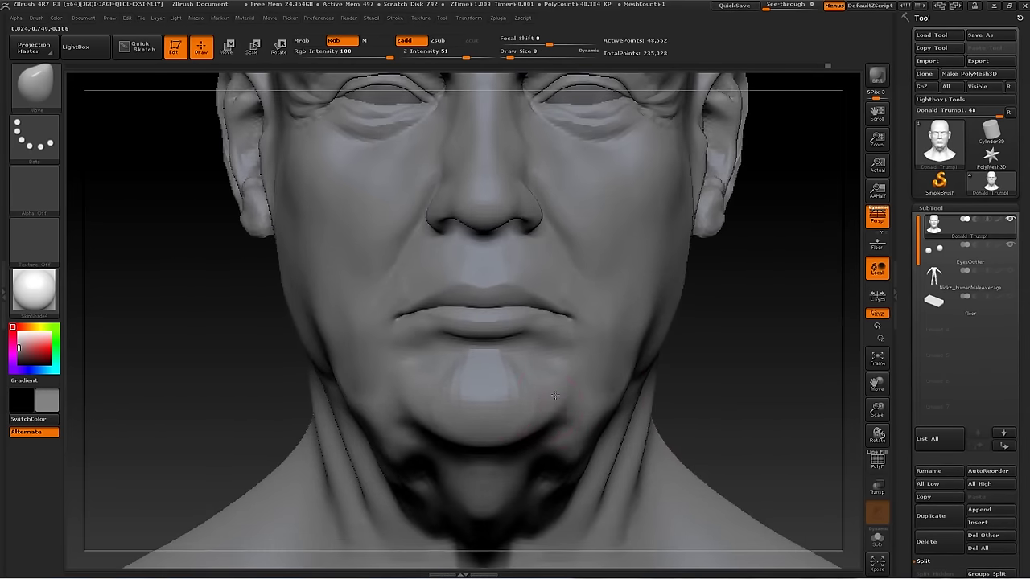
mouse_move(742, 383)
left_mouse_down()
mouse_move(544, 410)
mouse_move(536, 363)
mouse_move(757, 350)
mouse_move(569, 321)
left_mouse_up()
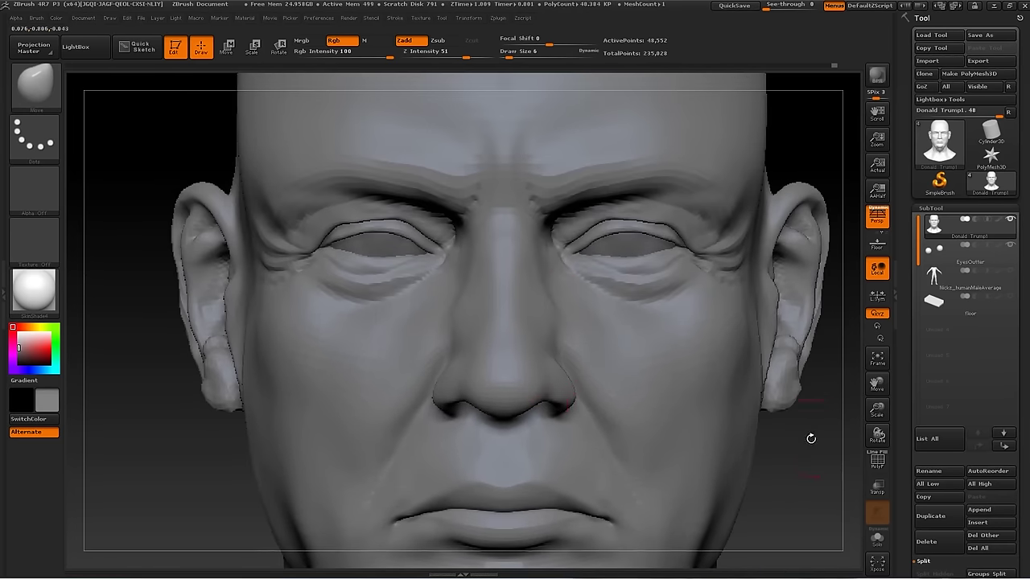
left_click_drag(811, 439, 643, 230)
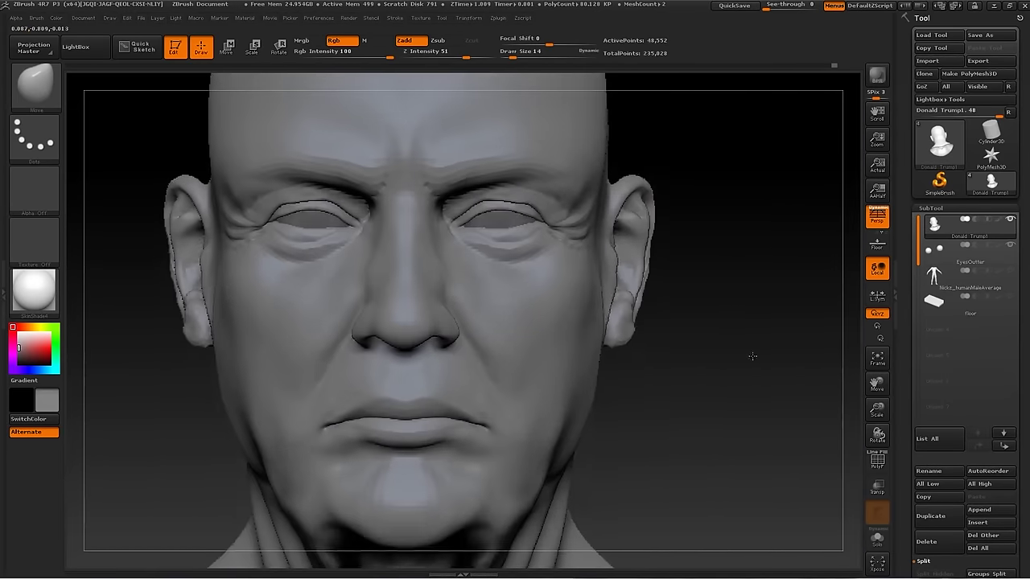
mouse_move(623, 310)
left_mouse_down()
mouse_move(743, 249)
mouse_move(564, 195)
mouse_move(722, 232)
mouse_move(582, 179)
left_mouse_up()
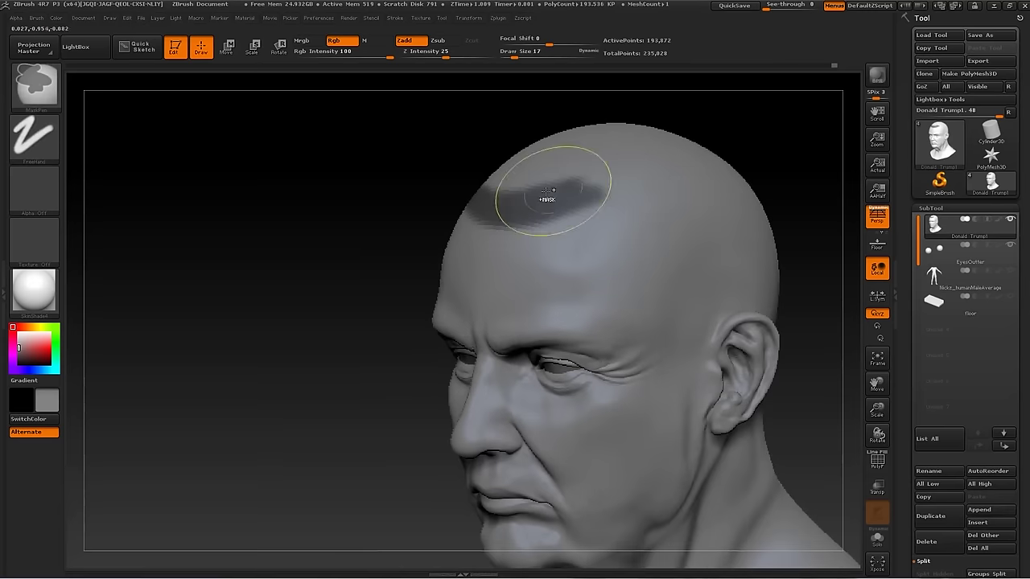
Mask the scalp above the left ear, then with a larger brush extend the mask round the back of the head
left_click_drag(514, 205, 651, 202)
left_click_drag(557, 257, 473, 227)
left_click_drag(472, 227, 556, 297, "ctrl")
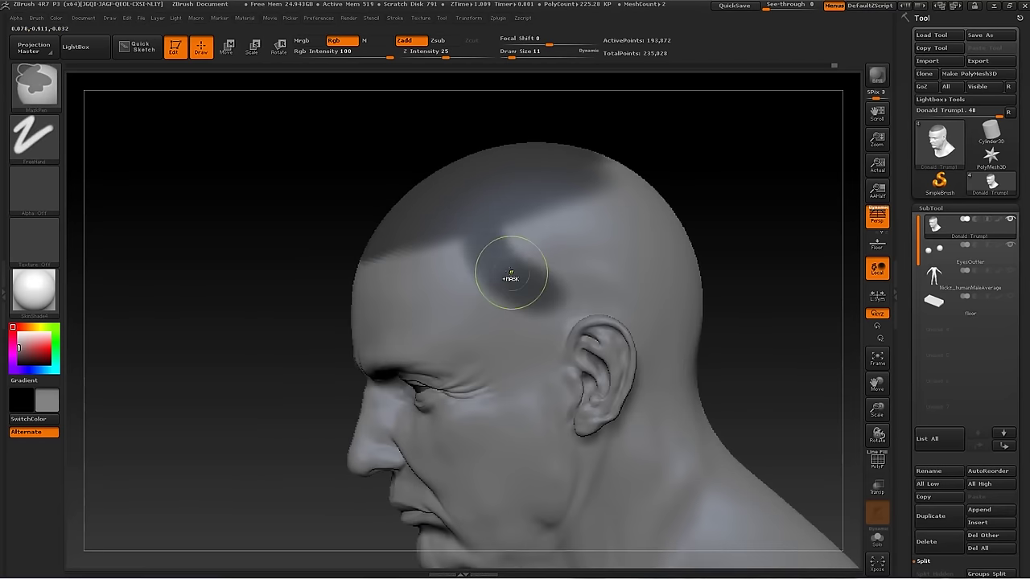
mouse_move(724, 242)
left_mouse_down()
mouse_move(802, 264)
mouse_move(772, 266)
mouse_move(717, 210)
mouse_move(724, 242)
left_mouse_up()
key("s")
left_click_drag(564, 282, 579, 419, "ctrl")
mouse_move(764, 306)
left_mouse_down()
mouse_move(619, 306)
mouse_move(627, 182)
left_mouse_up()
Mask the area behind the right ear, check the full hair region and run Extract
left_click_drag(625, 413, 591, 240)
mouse_move(451, 241)
left_mouse_down()
mouse_move(766, 314)
mouse_move(725, 188)
left_mouse_up()
mouse_move(595, 233)
left_mouse_down("ctrl")
mouse_move(387, 368)
mouse_move(570, 251)
left_mouse_up("ctrl")
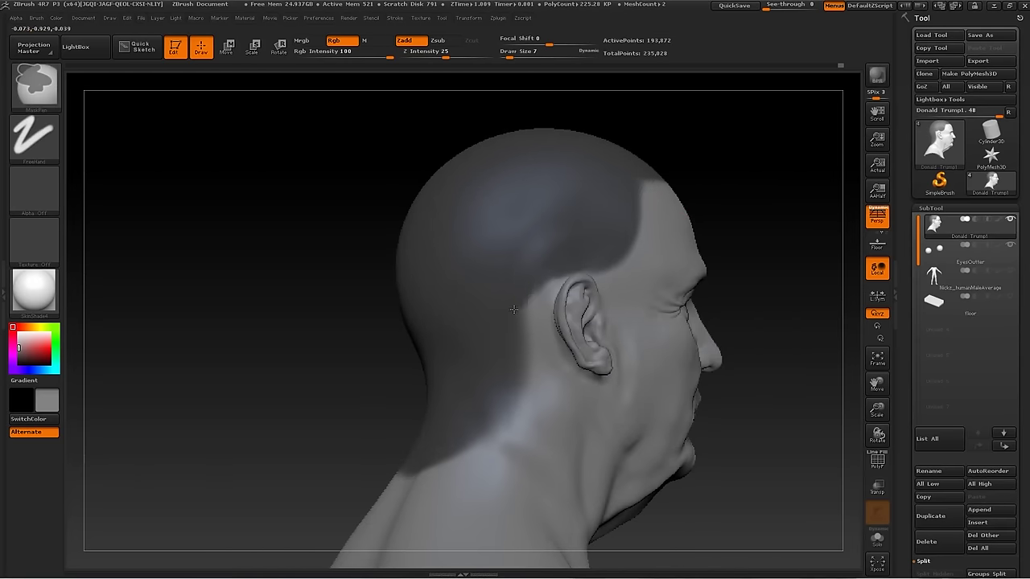
left_click_drag(246, 338, 720, 222)
mouse_move(519, 287)
left_mouse_down()
mouse_move(626, 259)
mouse_move(510, 278)
mouse_move(515, 290)
mouse_move(502, 298)
mouse_move(743, 177)
mouse_move(679, 292)
mouse_move(581, 175)
mouse_move(540, 303)
left_mouse_up()
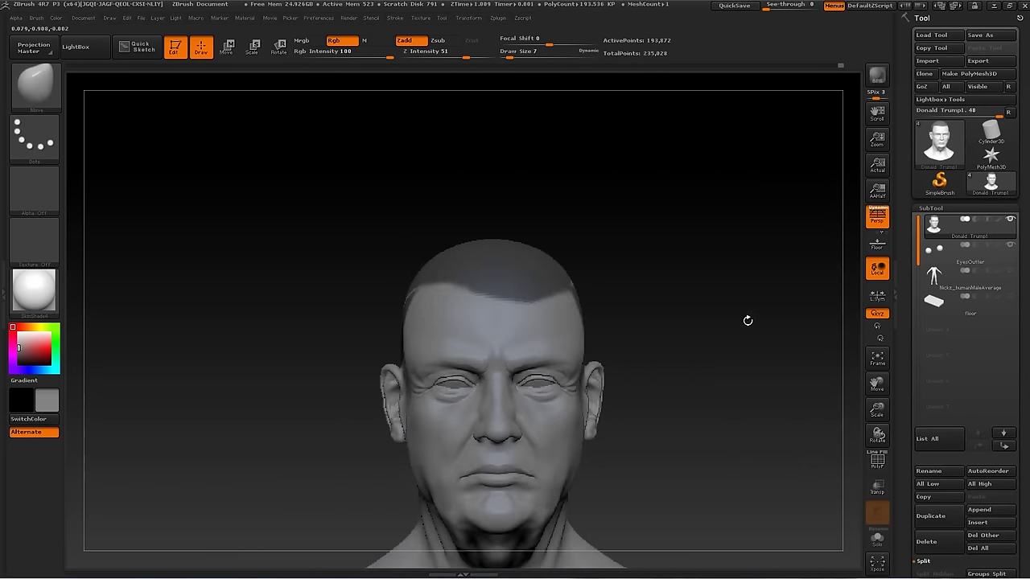
left_click(935, 413)
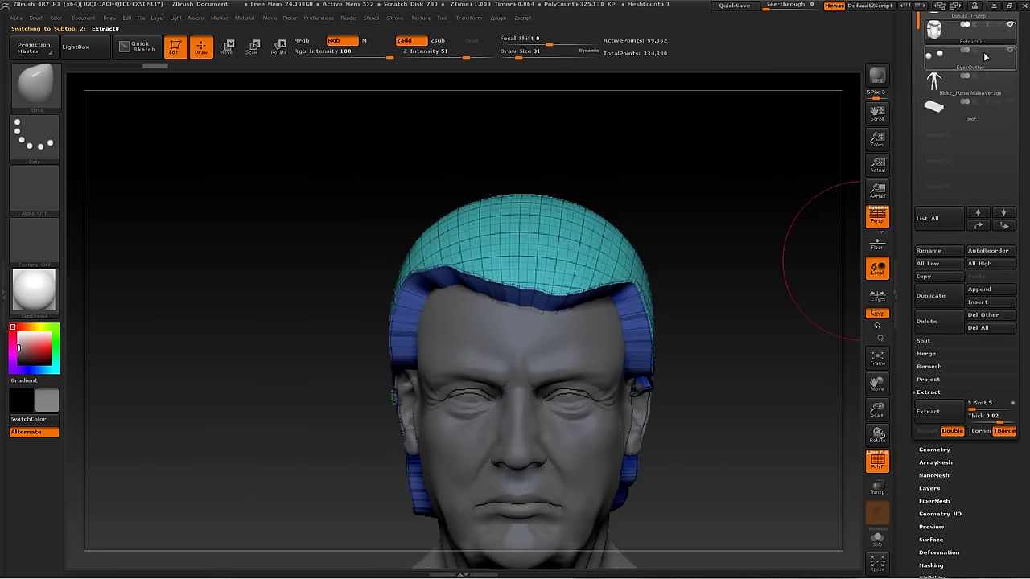
Inspect the extracted shell, reselect the head subtool and run Extract again
left_click_drag(725, 387, 719, 273)
key("Up")
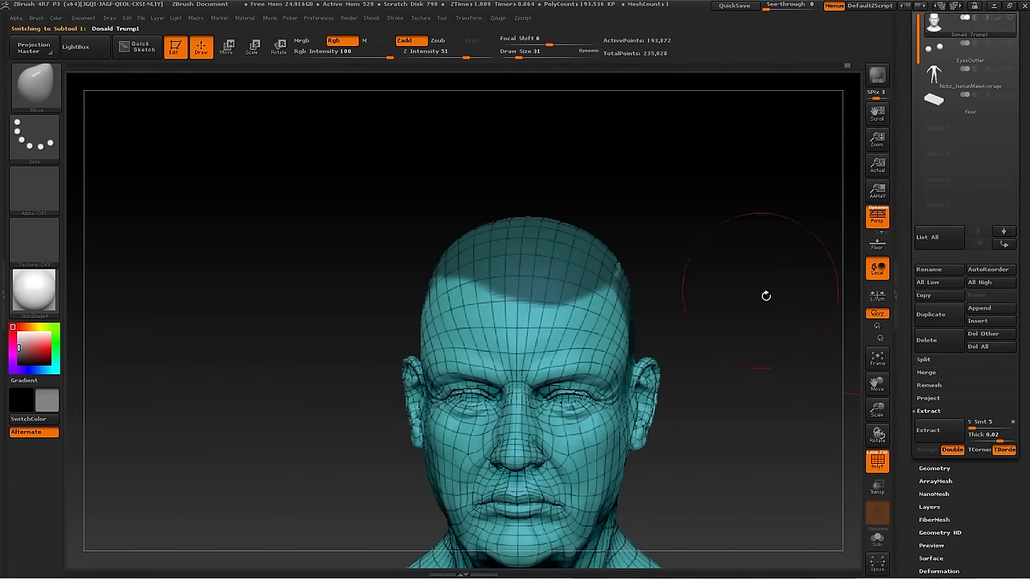
left_click(934, 432)
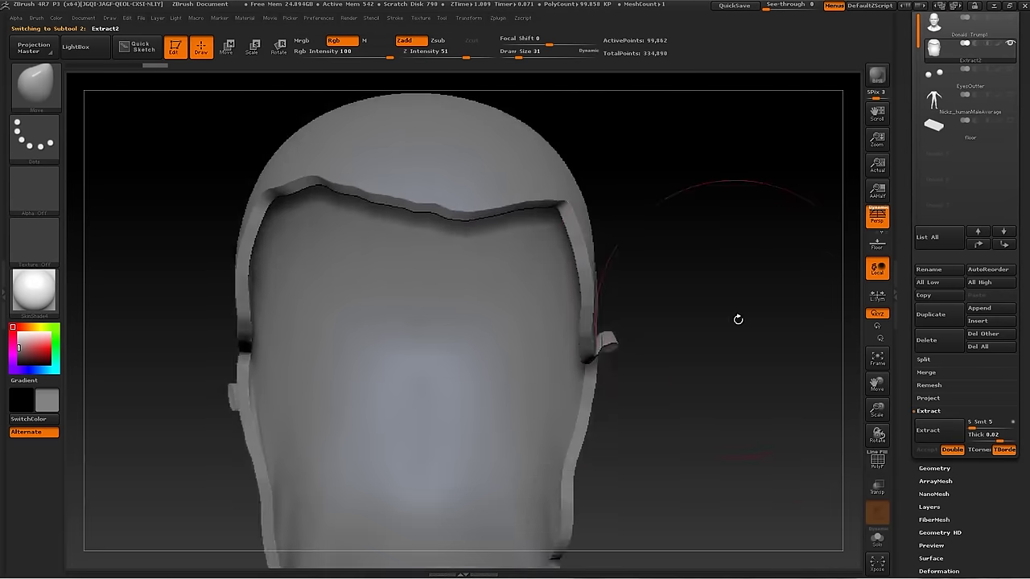
ZRemesh the Extract2 hair shell and inspect its new topology with Polyframe
key("shift+f")
left_click(935, 468)
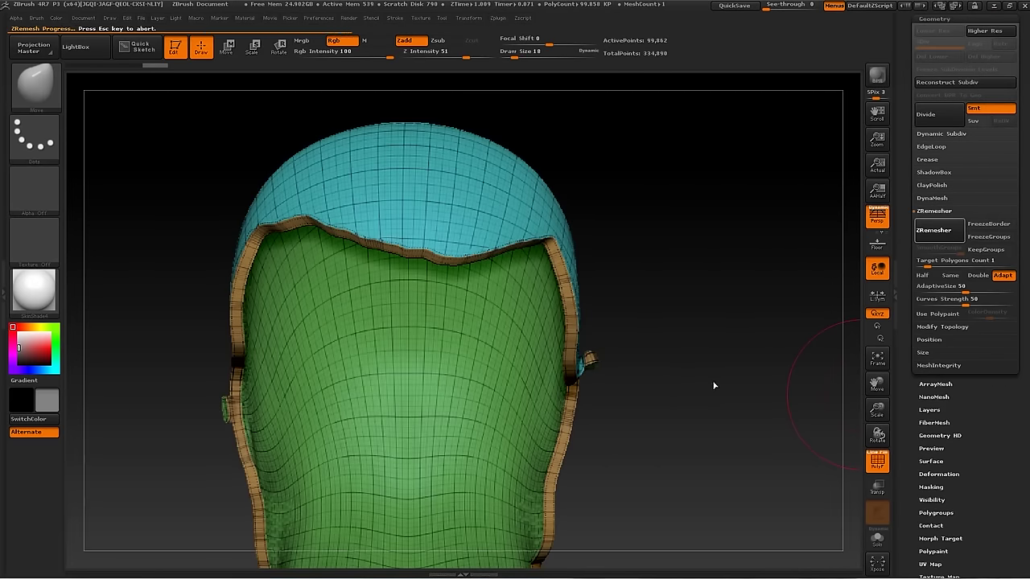
left_click(942, 327)
left_click(933, 564)
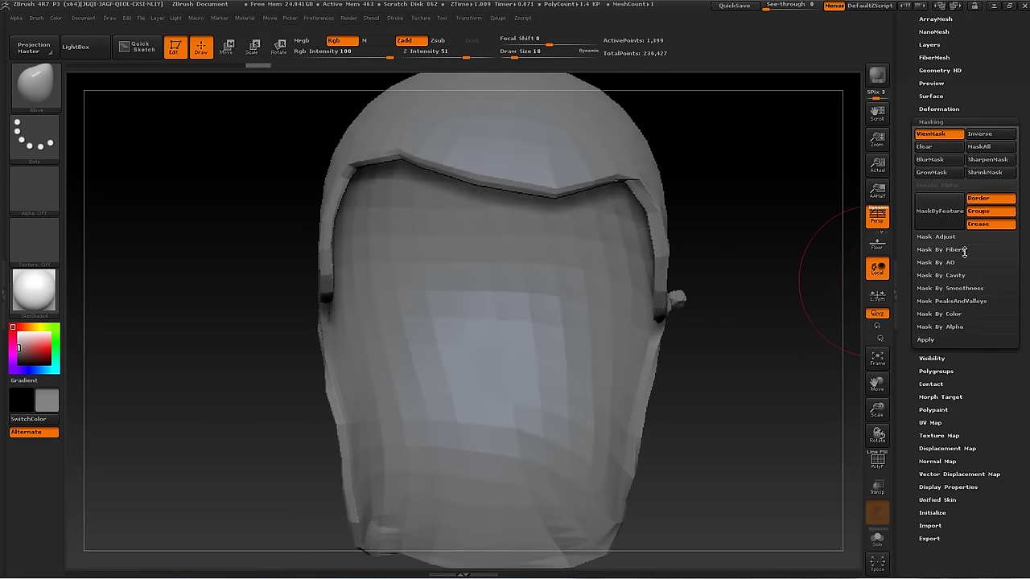
left_click(931, 121)
left_click_drag(515, 450, 399, 433)
key("shift+f")
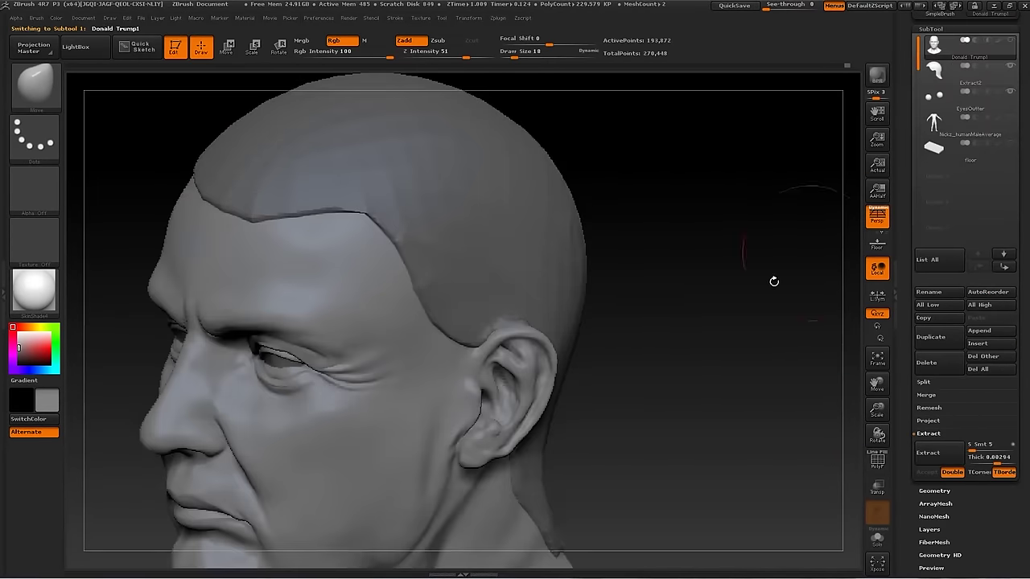
left_click_drag(775, 280, 713, 311)
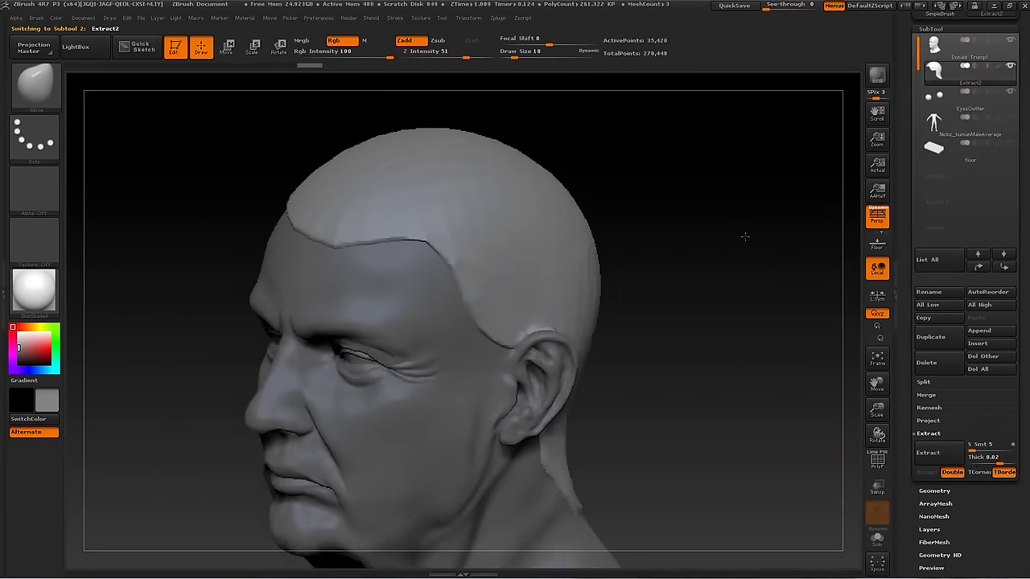
Switch to ClayBuildup and build up the swept-back comb-over mass on the hair shell
key("b")
key("c")
key("b")
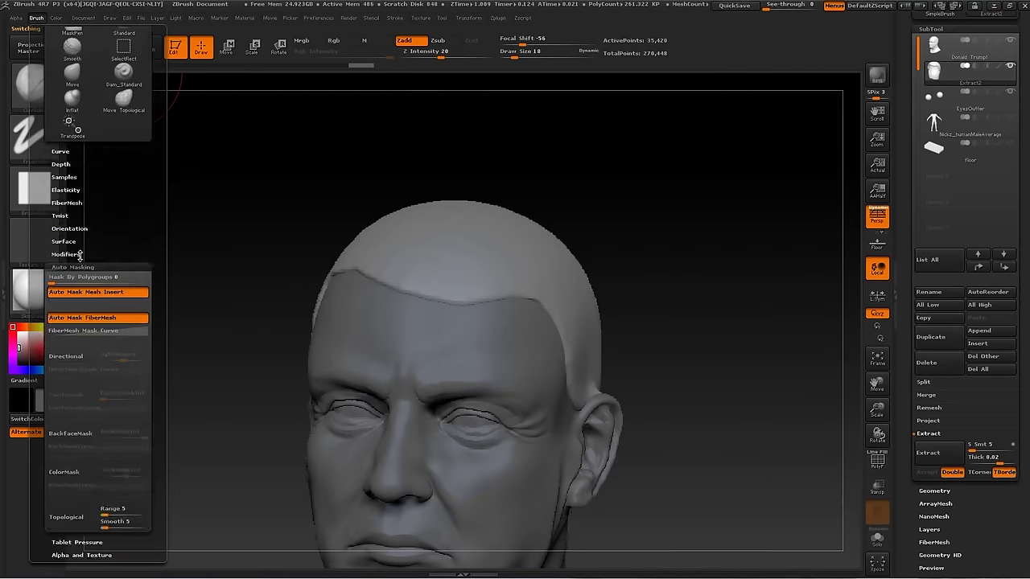
left_click_drag(664, 161, 409, 281)
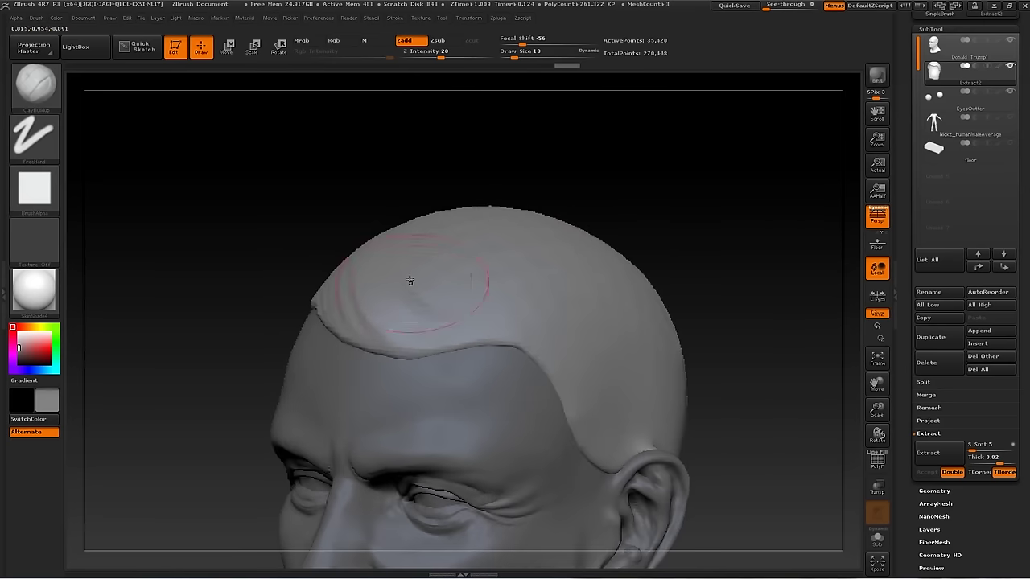
left_click_drag(425, 236, 727, 230)
Carve strand grooves with Dam_Standard, then build up and smooth the strand ridges
key("b")
key("d")
key("s")
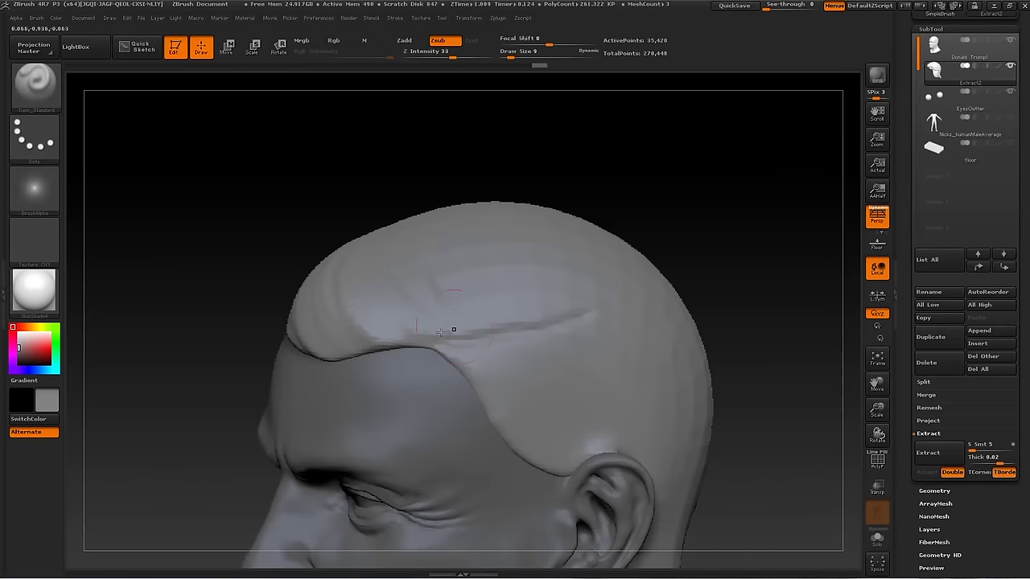
left_click_drag(453, 329, 590, 218)
key("b")
key("c")
key("b")
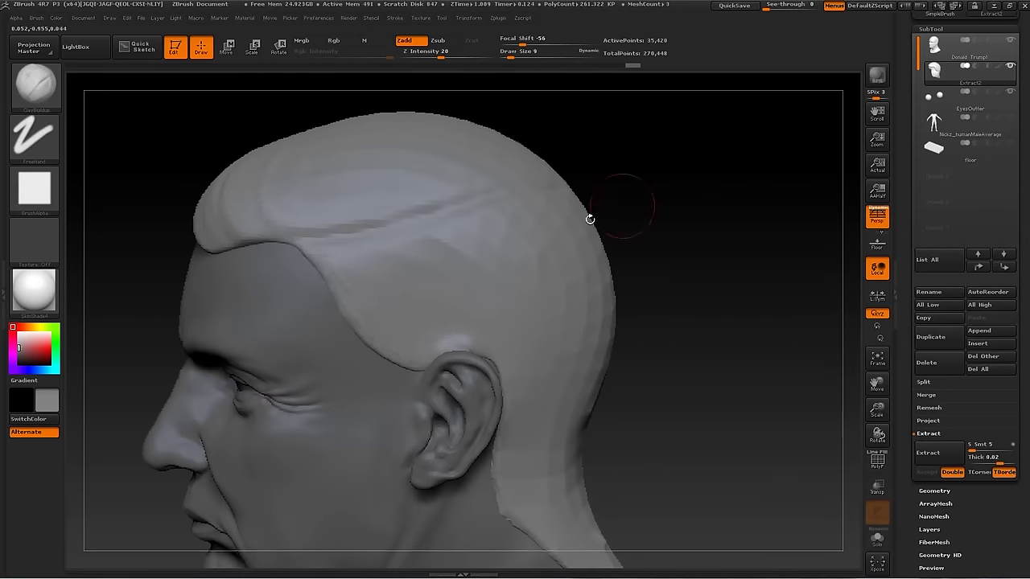
left_click_drag(441, 277, 486, 257, "shift")
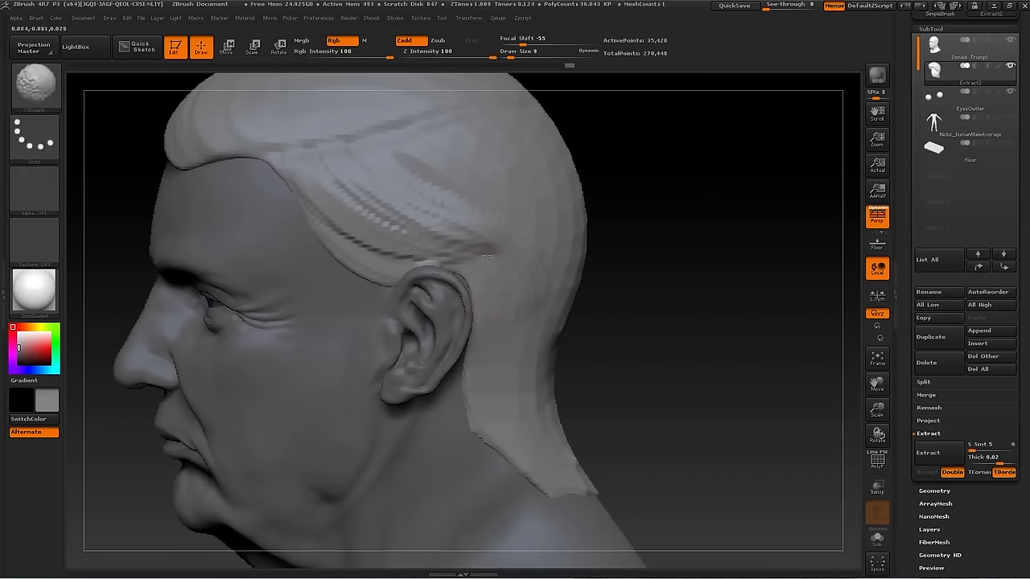
left_click_drag(570, 461, 517, 281)
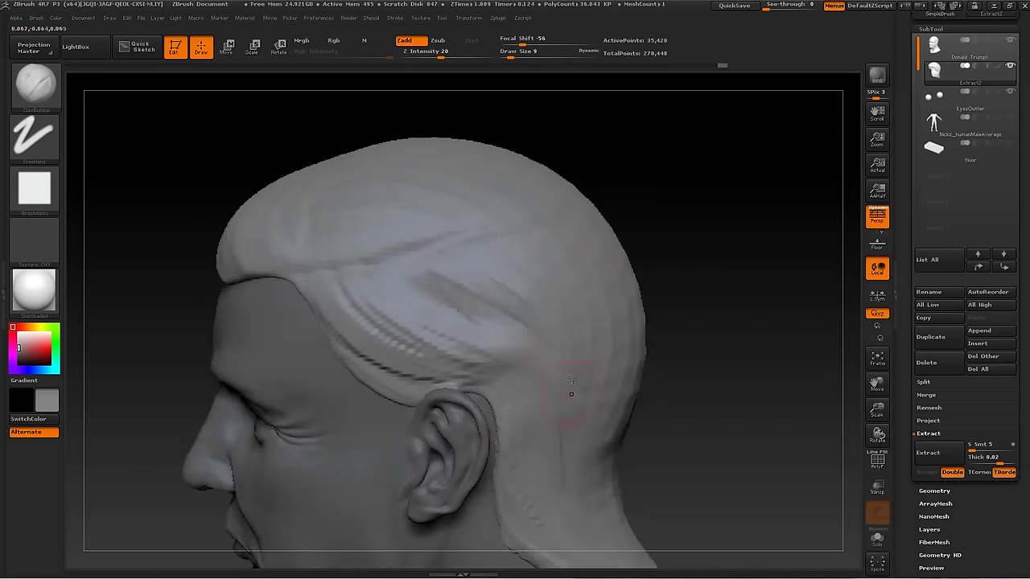
left_click_drag(484, 335, 718, 238)
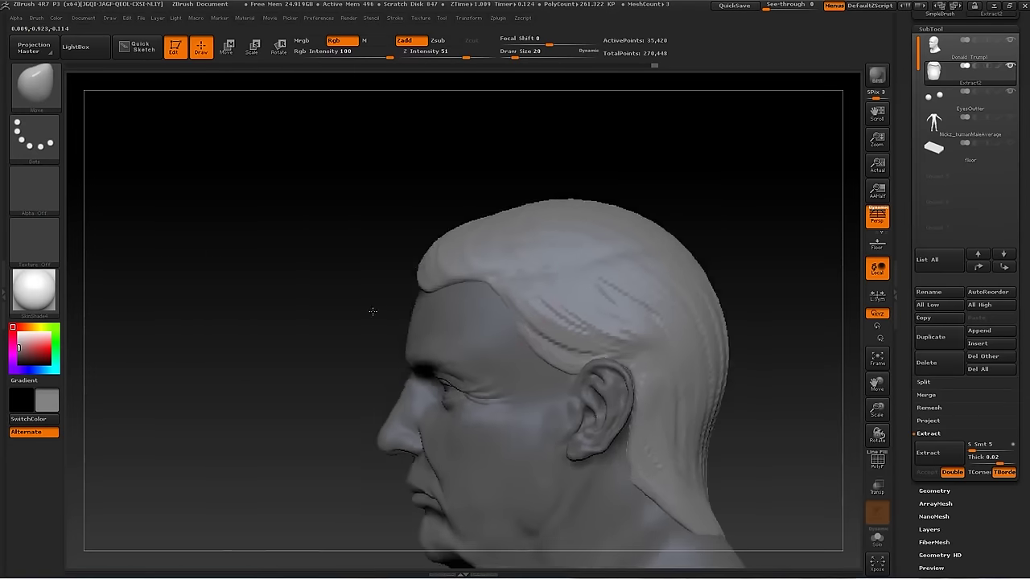
left_click_drag(373, 312, 591, 263)
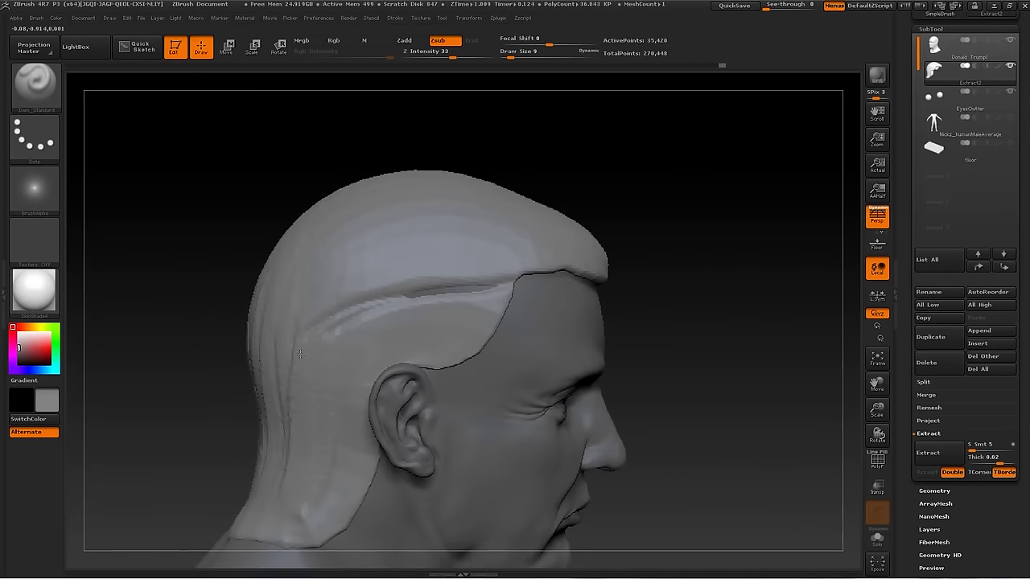
right_click_drag(506, 275, 576, 244)
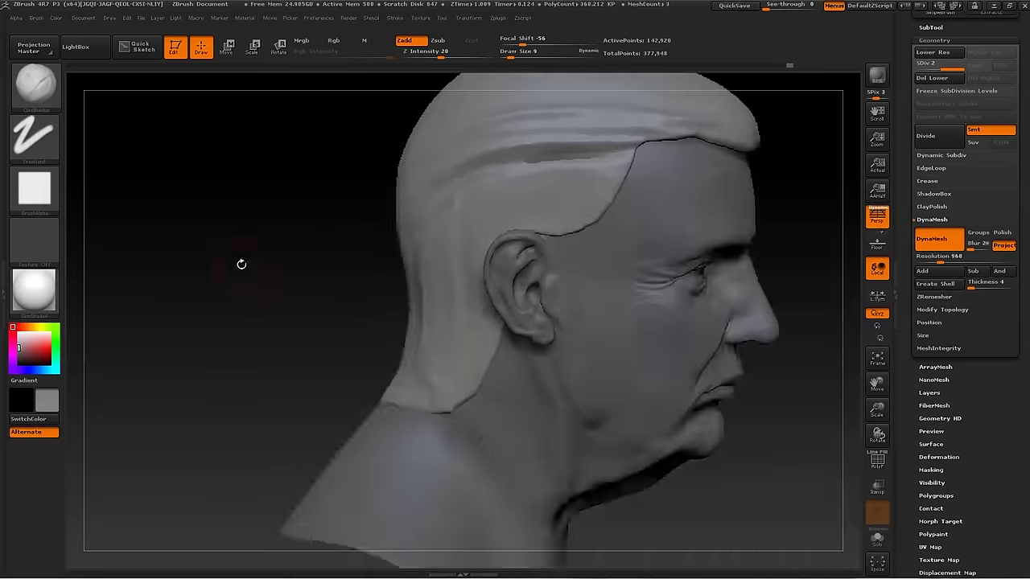
Refine the comb-over strands around the ear, hairline and top of the skull
right_click_drag(250, 277, 249, 362, "ctrl")
mouse_move(577, 222)
right_mouse_down("ctrl")
mouse_move(287, 363)
mouse_move(295, 301)
mouse_move(259, 382)
right_mouse_up("ctrl")
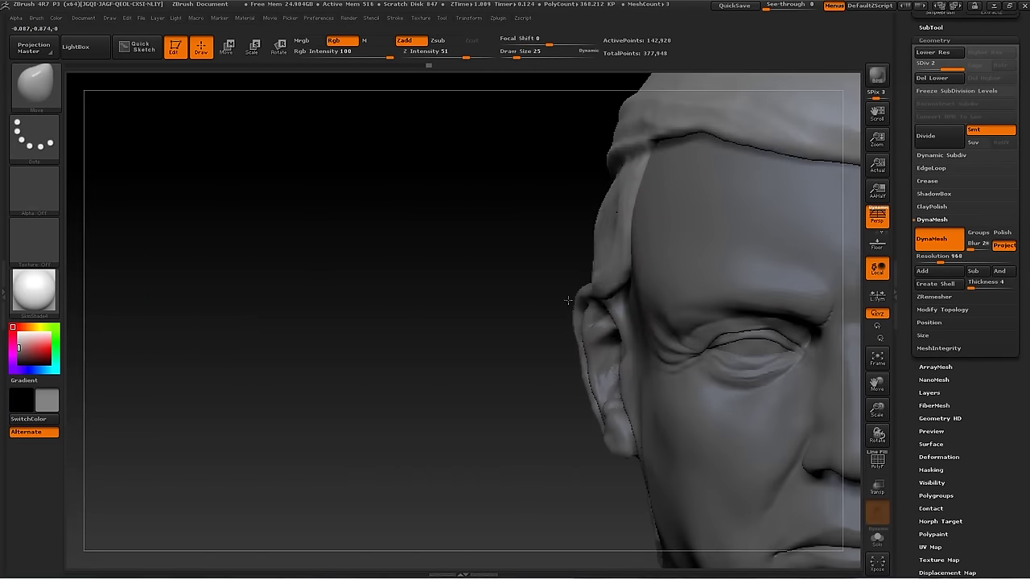
mouse_move(569, 300)
right_mouse_down()
mouse_move(552, 319)
mouse_move(403, 276)
right_mouse_up()
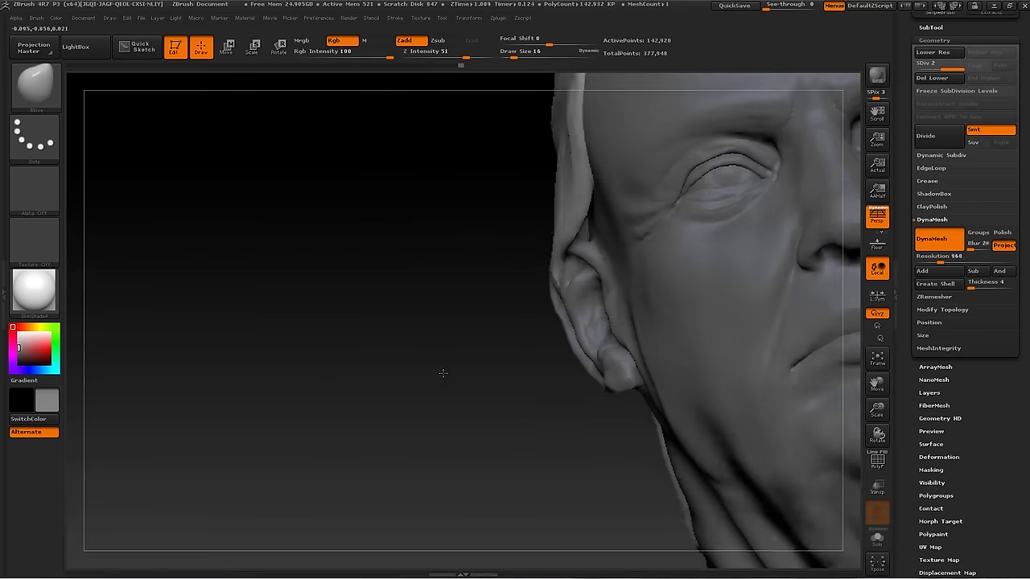
mouse_move(443, 373)
left_mouse_down()
mouse_move(531, 266)
mouse_move(507, 225)
mouse_move(684, 225)
mouse_move(664, 236)
left_mouse_up()
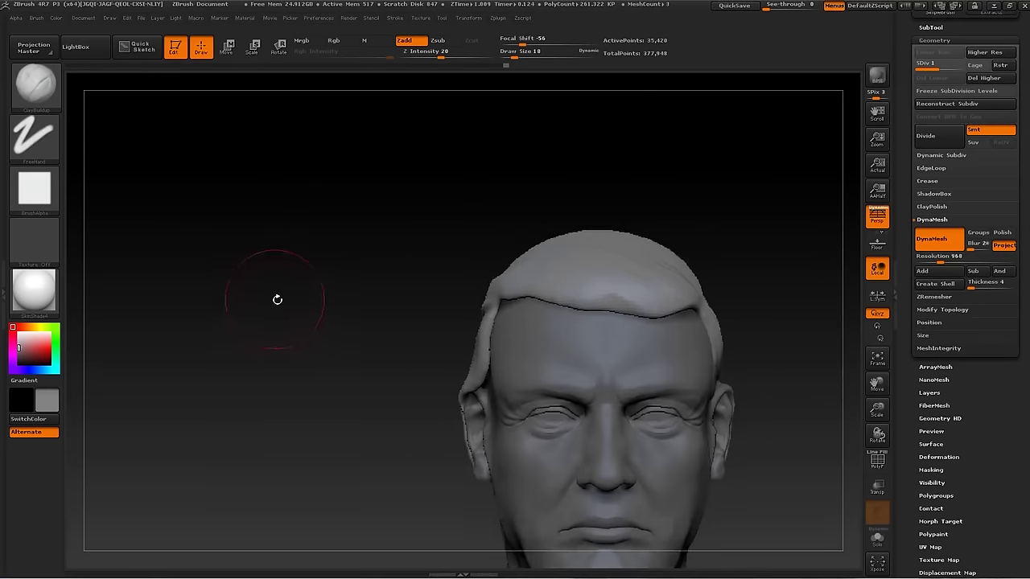
left_click_drag(277, 300, 647, 327)
mouse_move(344, 366)
left_mouse_down()
mouse_move(428, 306)
mouse_move(692, 237)
mouse_move(646, 258)
mouse_move(641, 247)
mouse_move(583, 321)
left_mouse_up()
mouse_move(386, 260)
left_mouse_down()
mouse_move(603, 159)
mouse_move(484, 289)
left_mouse_up()
left_click_drag(685, 213, 716, 322)
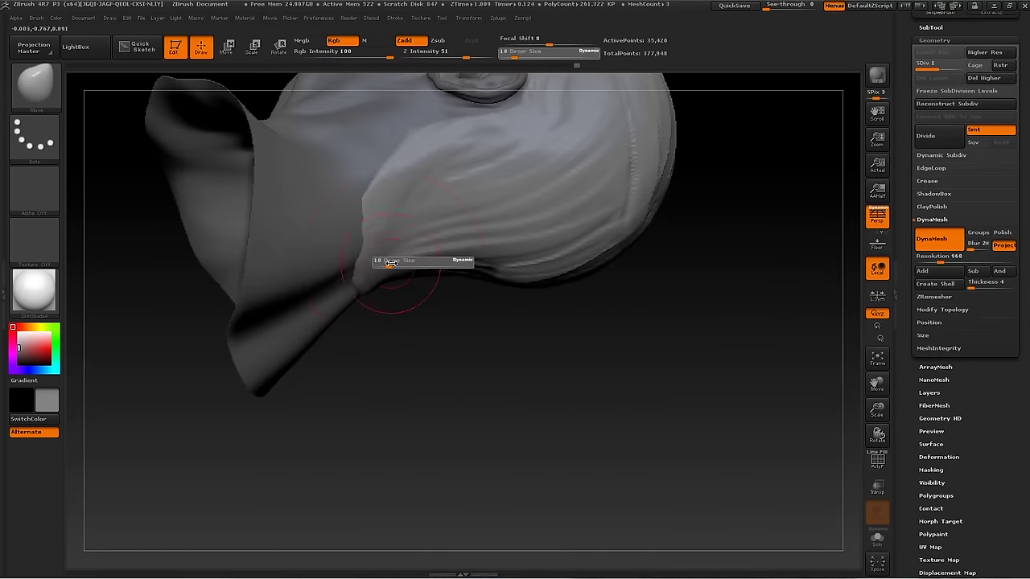
Inflate the hair strands, then use the Move brush on the shell's back edge along the neck
key("b")
left_click(194, 229)
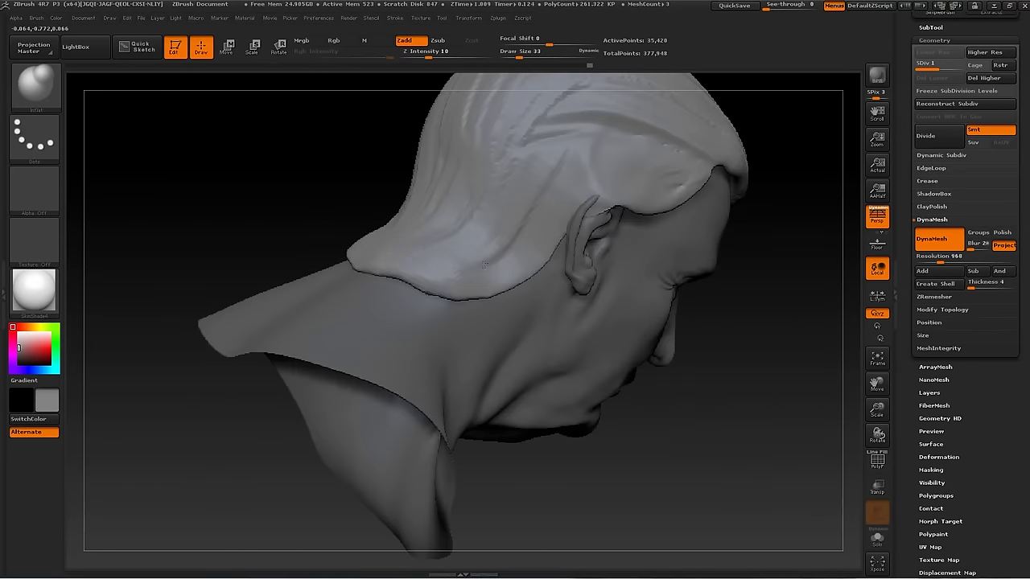
left_click_drag(529, 265, 373, 207)
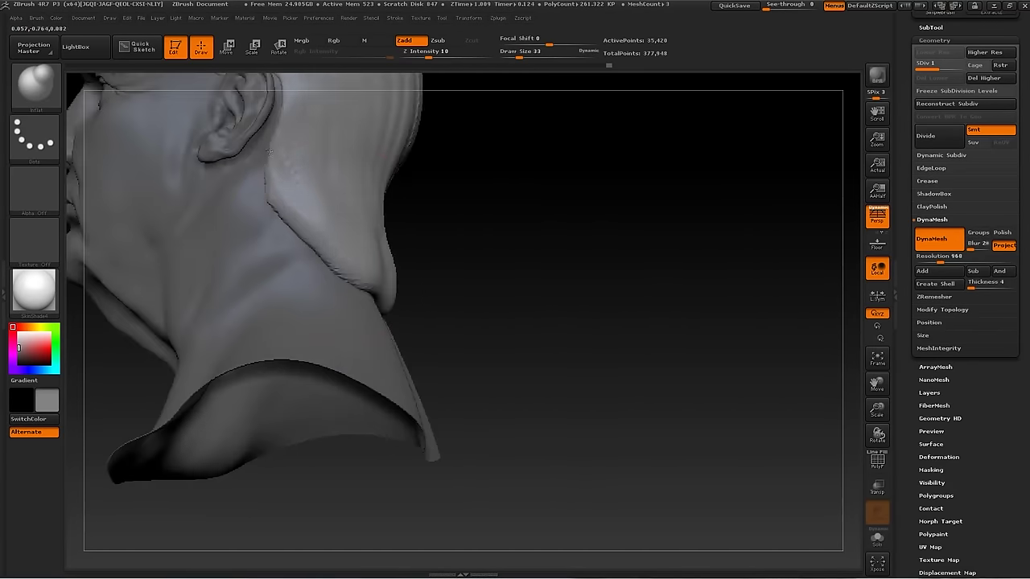
key("b")
key("m")
key("v")
mouse_move(612, 241)
left_mouse_down()
mouse_move(453, 268)
mouse_move(419, 260)
mouse_move(218, 298)
mouse_move(725, 231)
mouse_move(706, 228)
mouse_move(821, 166)
mouse_move(579, 228)
mouse_move(591, 206)
mouse_move(727, 161)
left_mouse_up()
Solo the Extract2 hair shell and inflate its edges with the Inflate brush
key("s")
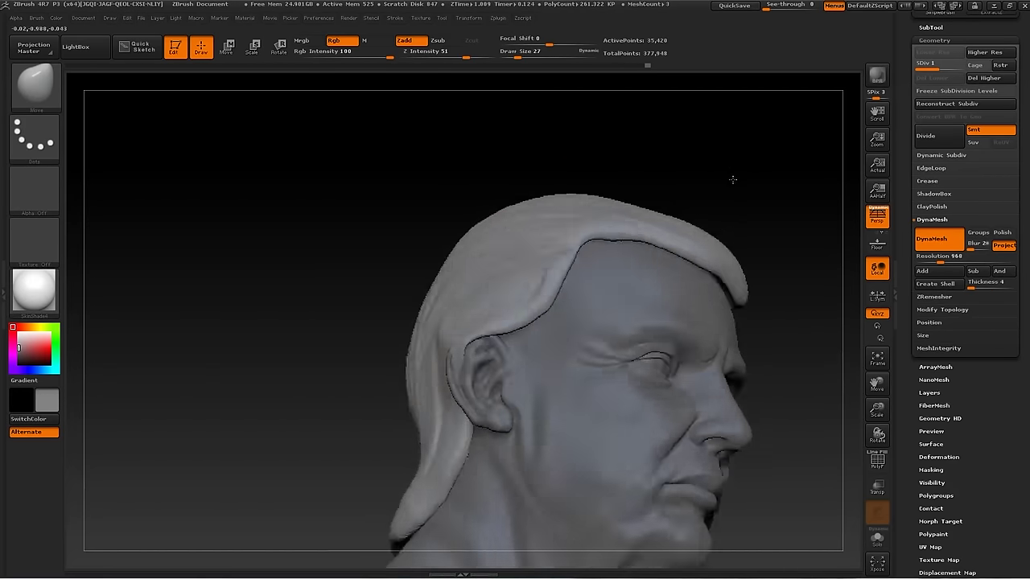
left_click(931, 27)
left_click(935, 70)
key("b")
key("i")
key("n")
mouse_move(777, 285)
left_mouse_down()
mouse_move(530, 212)
mouse_move(546, 211)
left_mouse_up()
left_click_drag(747, 133, 536, 150)
left_click_drag(524, 338, 610, 328)
left_click_drag(686, 319, 268, 323)
Build up the shell's hollow underside with ClayBuildup, then refine the profile with a smaller brush
key("b")
key("c")
key("b")
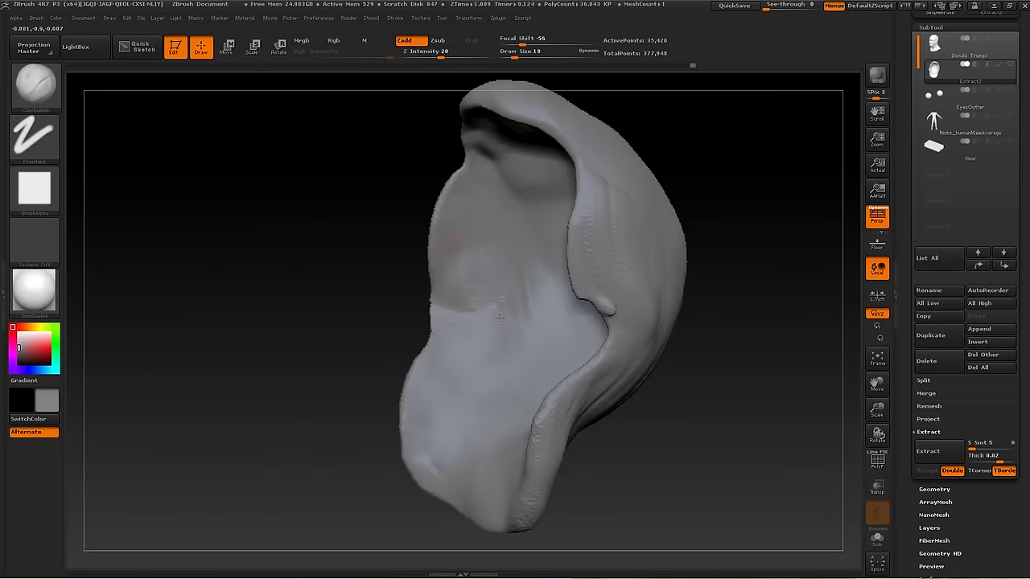
mouse_move(294, 312)
left_mouse_down()
mouse_move(609, 242)
mouse_move(518, 310)
left_mouse_up()
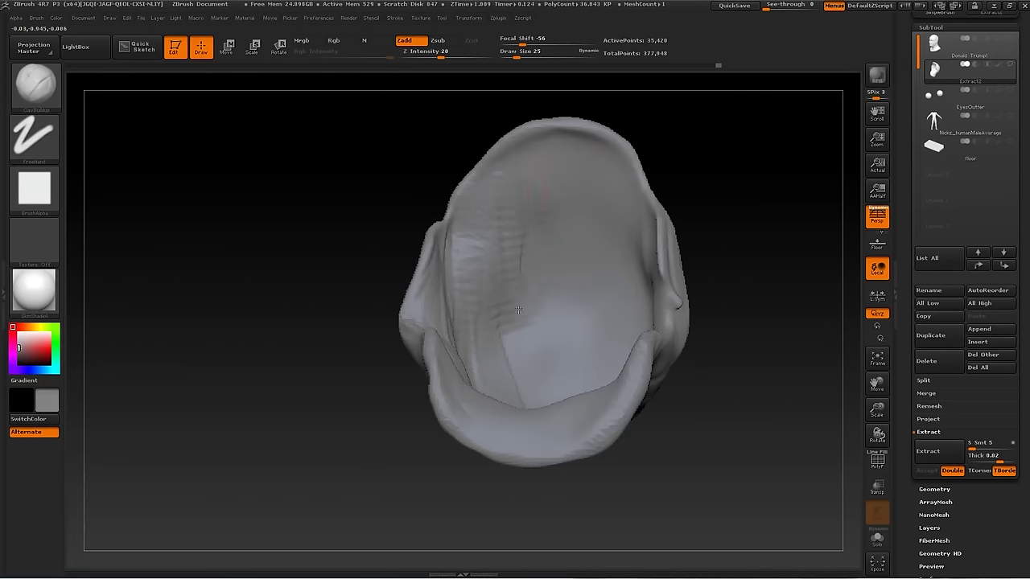
left_click_drag(721, 164, 551, 302)
mouse_move(617, 288)
left_mouse_down()
mouse_move(752, 279)
mouse_move(713, 246)
left_mouse_up()
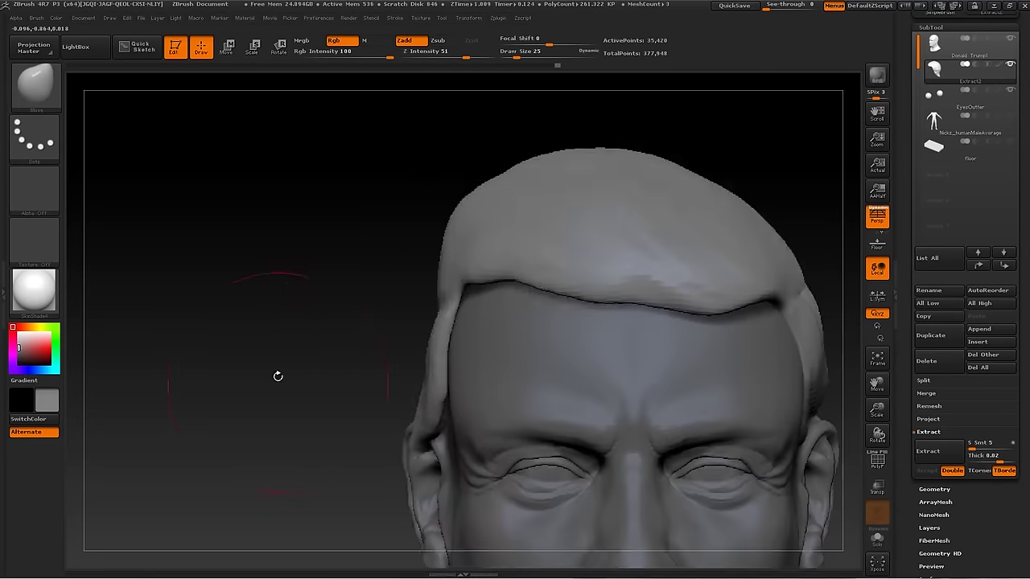
left_click_drag(278, 377, 639, 172)
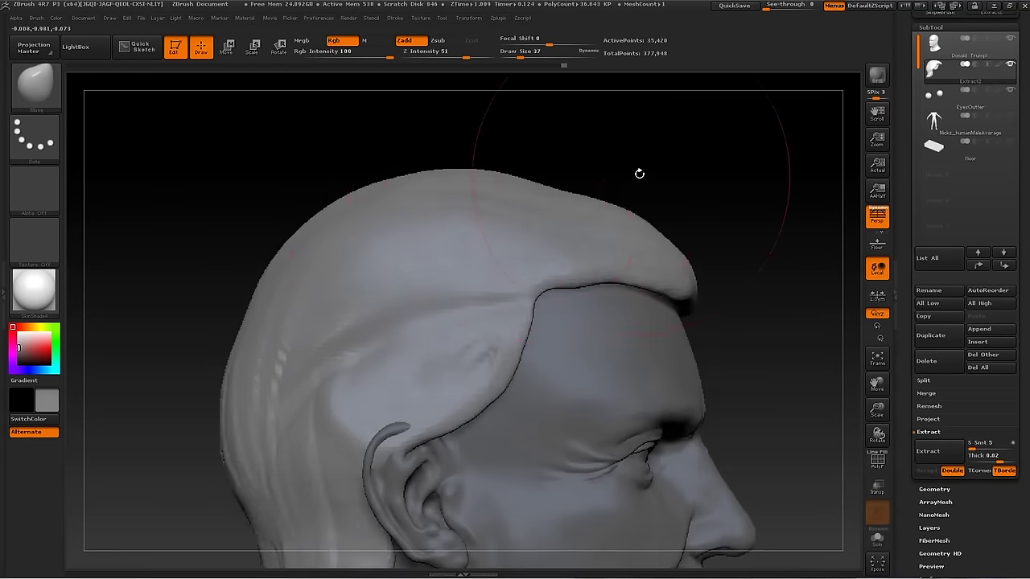
key("s")
left_click_drag(667, 225, 433, 350)
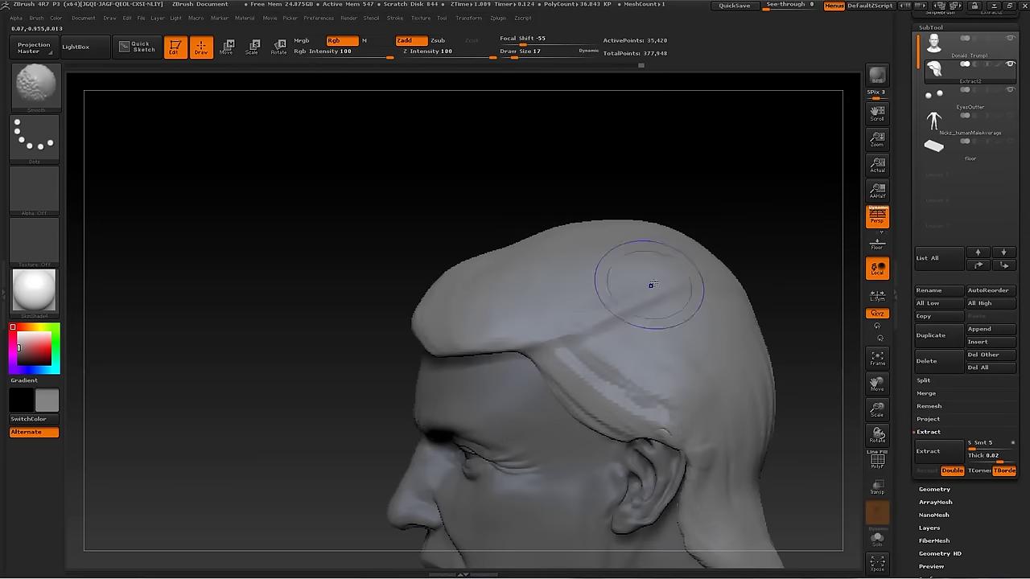
Carve strand grooves along the top of the comb-over and its side sweep above the ear
left_click_drag(660, 286, 522, 285)
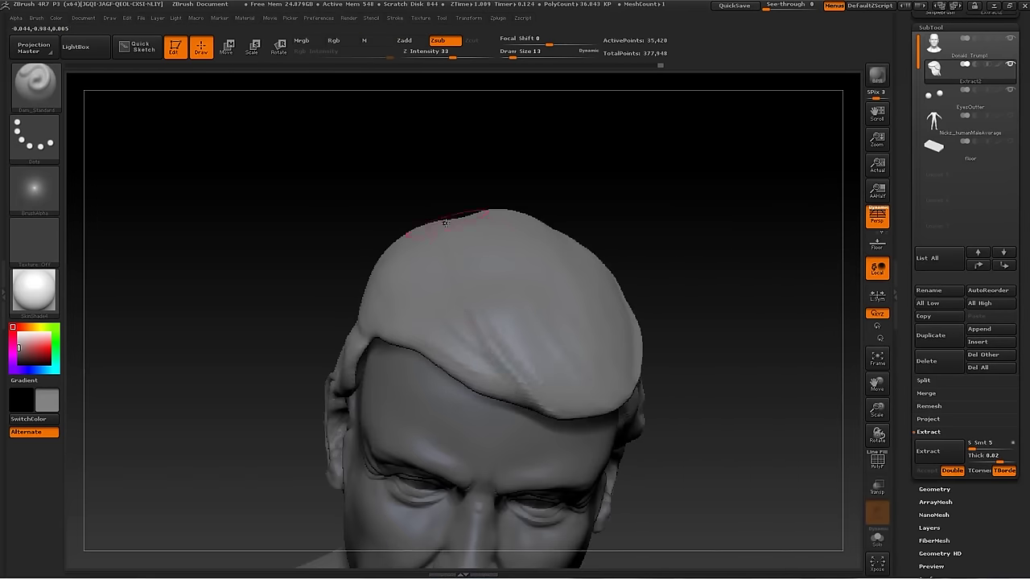
left_click_drag(523, 355, 424, 314)
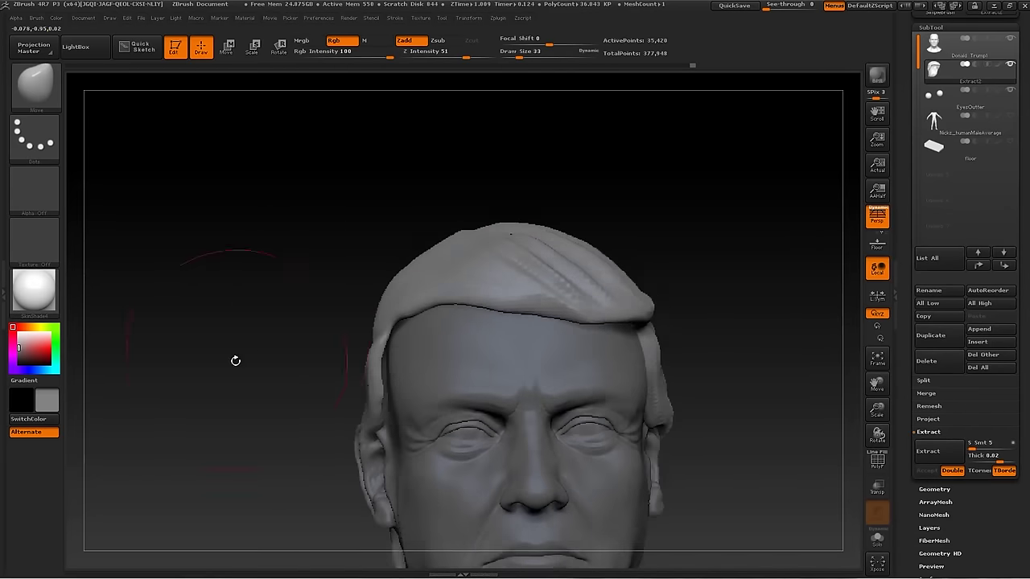
left_click_drag(234, 361, 486, 316, "alt")
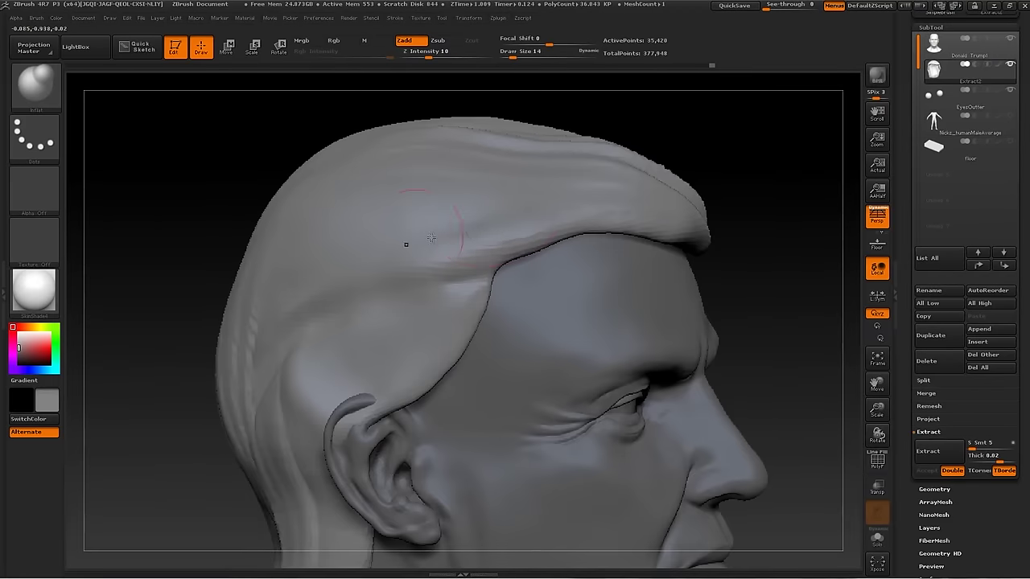
left_click_drag(612, 113, 625, 137)
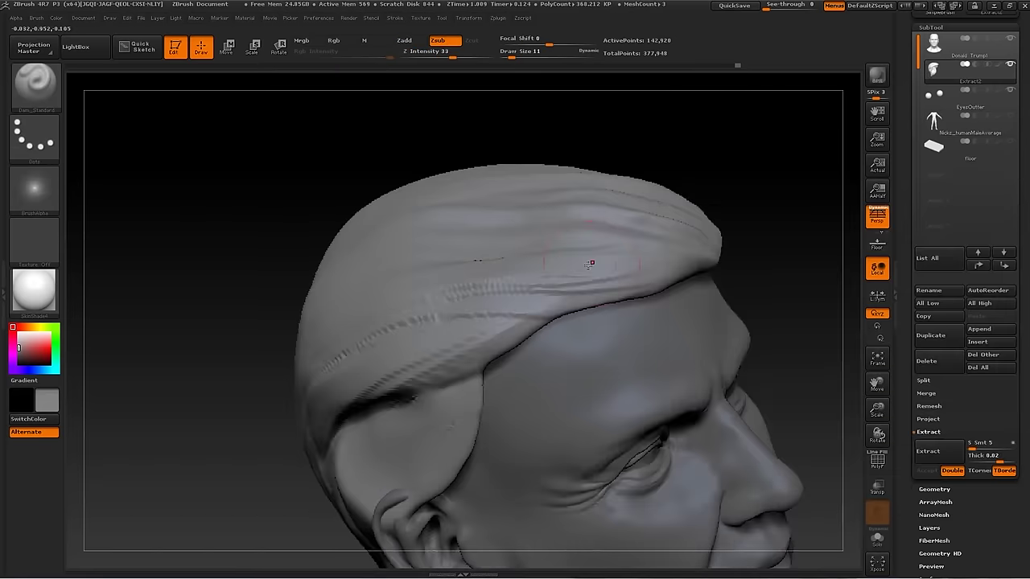
left_click_drag(731, 172, 354, 287)
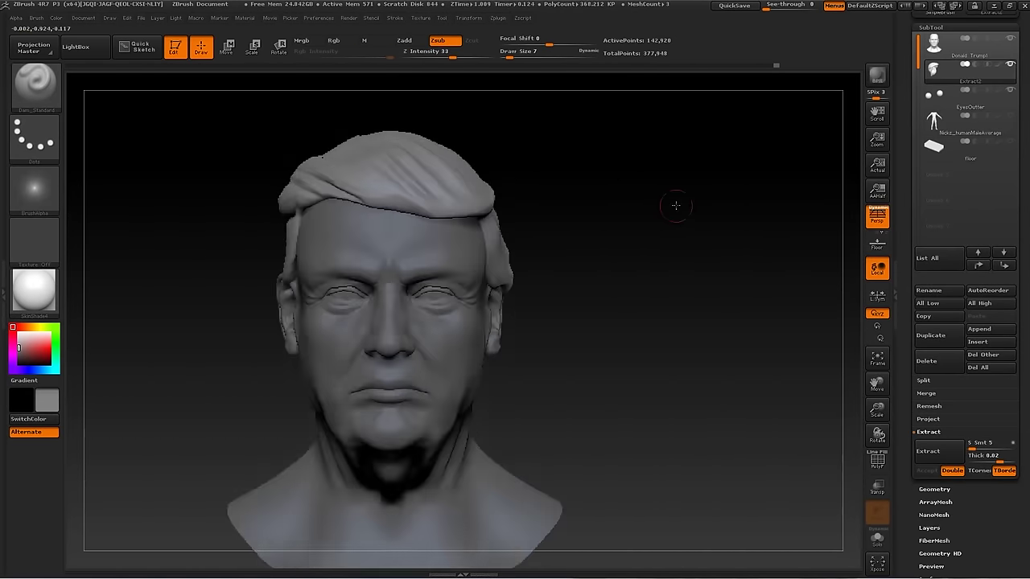
left_click_drag(673, 204, 706, 147)
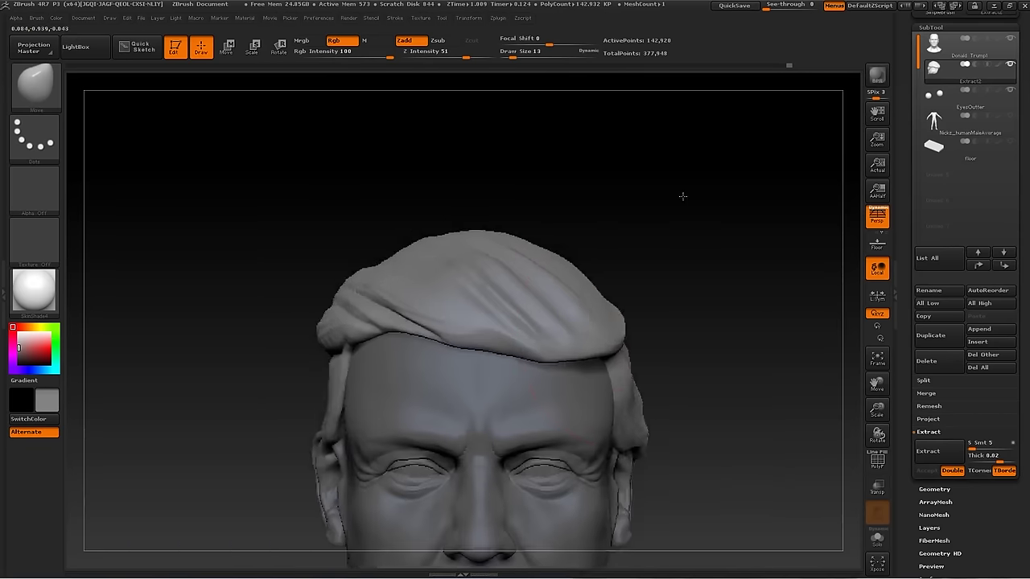
Orbit the head to bring the hair above the forehead into front view
mouse_move(681, 196)
left_mouse_down()
mouse_move(487, 305)
mouse_move(271, 391)
mouse_move(683, 172)
mouse_move(775, 168)
mouse_move(325, 338)
left_mouse_up()
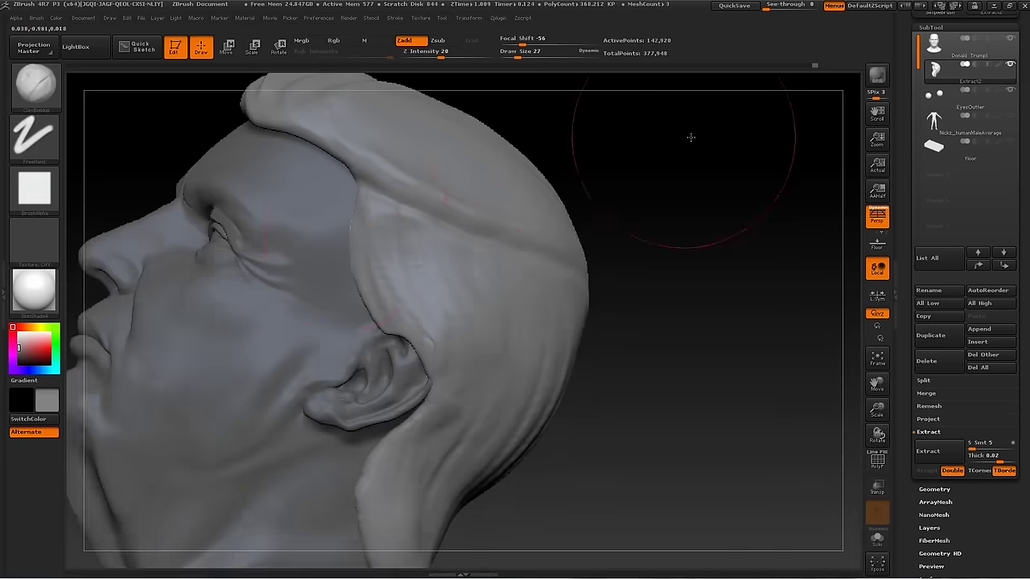
mouse_move(561, 301)
left_mouse_down()
mouse_move(736, 198)
mouse_move(482, 340)
left_mouse_up()
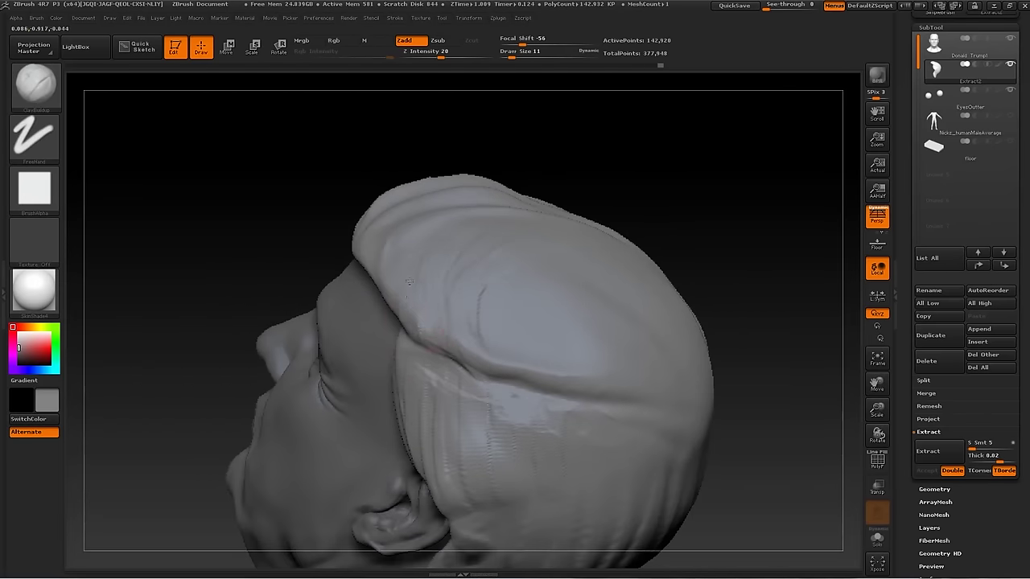
mouse_move(544, 272)
left_mouse_down()
mouse_move(611, 262)
mouse_move(722, 268)
mouse_move(505, 386)
mouse_move(466, 392)
left_mouse_up()
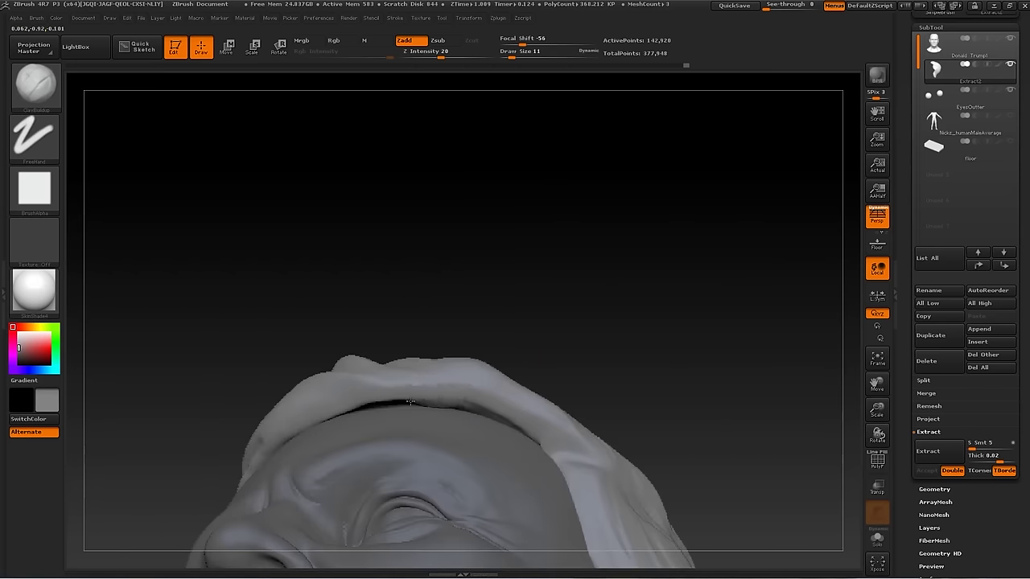
left_click_drag(521, 338, 676, 359)
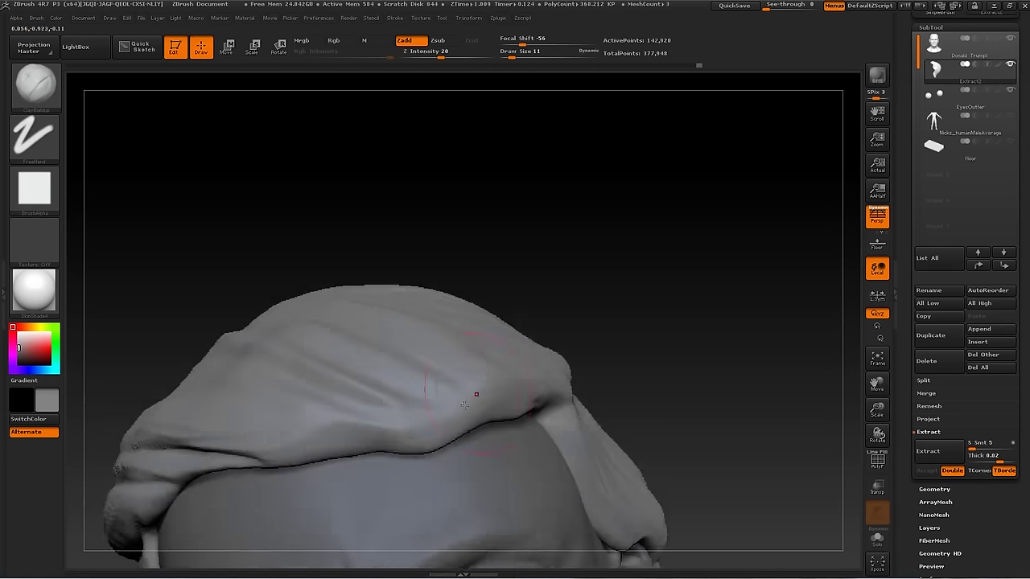
Use the Standard brush to add strand grooves and tidy the fringe's lower edge
key("b")
key("s")
key("t")
left_click_drag(506, 190, 499, 262)
mouse_move(408, 375)
left_mouse_down()
mouse_move(620, 237)
mouse_move(429, 406)
left_mouse_up()
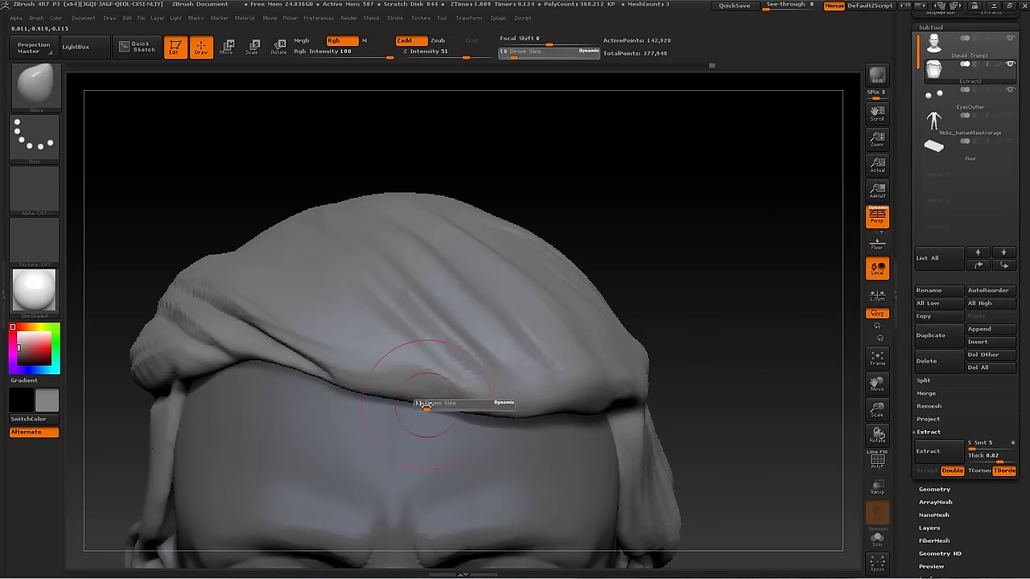
mouse_move(556, 183)
left_mouse_down()
mouse_move(303, 395)
mouse_move(701, 227)
mouse_move(738, 282)
mouse_move(232, 370)
mouse_move(770, 260)
mouse_move(573, 259)
mouse_move(510, 224)
left_mouse_up()
Build up and tuck the side hair near the ear with ClayBuildup and Move Topological
key("b")
key("c")
key("b")
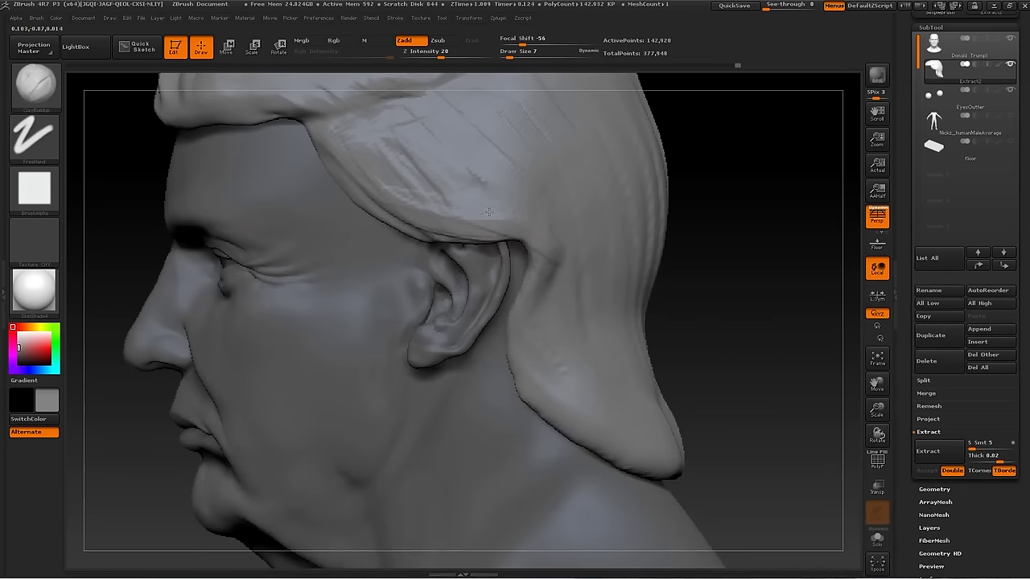
key("b")
key("m")
key("t")
left_click_drag(406, 278, 383, 199, "alt")
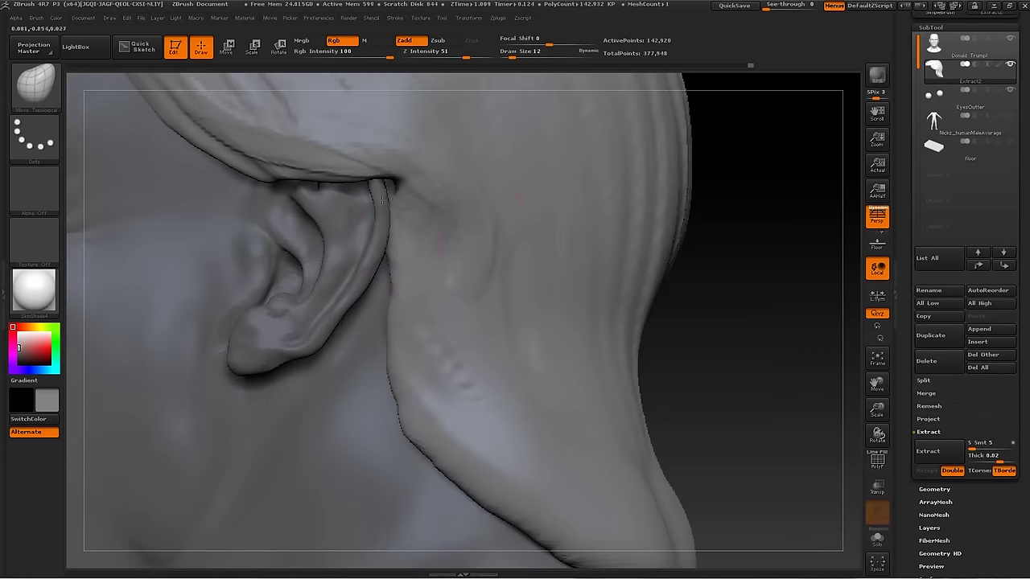
Cut grooves with Dam_Standard and push the hair behind the ear with Move
key("b")
key("d")
key("s")
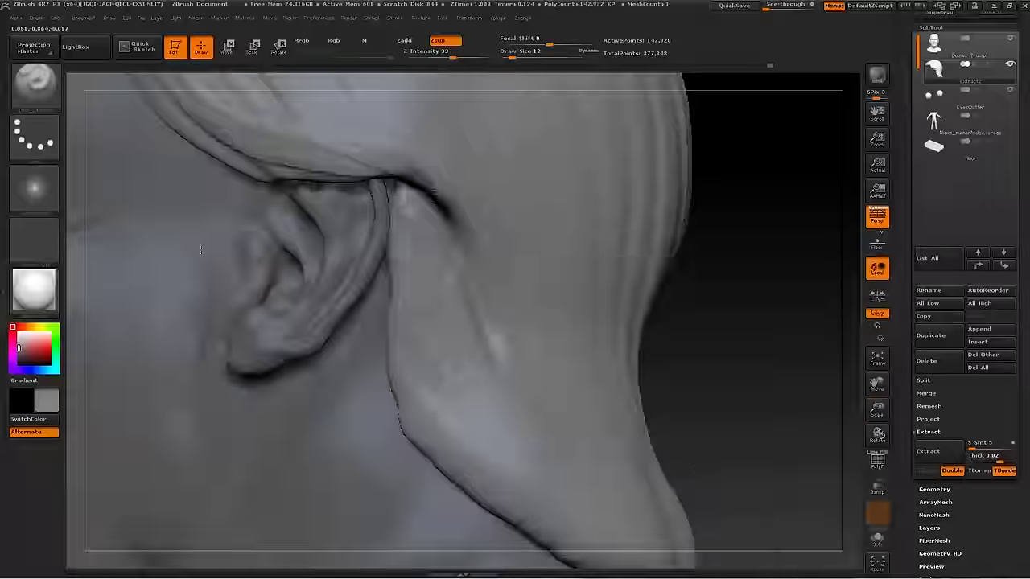
key("b")
key("m")
key("v")
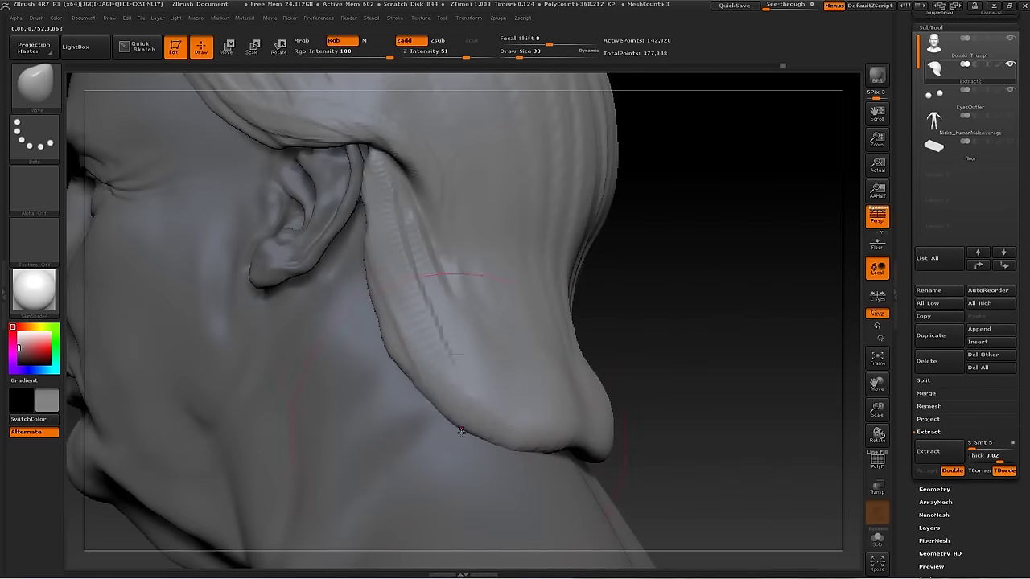
left_click_drag(678, 271, 342, 157, "alt")
key("s")
mouse_move(393, 481)
left_mouse_down("alt")
mouse_move(614, 221)
mouse_move(398, 321)
left_mouse_up("alt")
Build up and carve the hair on the head's left side with ClayBuildup and Dam_Standard
key("b")
key("c")
key("b")
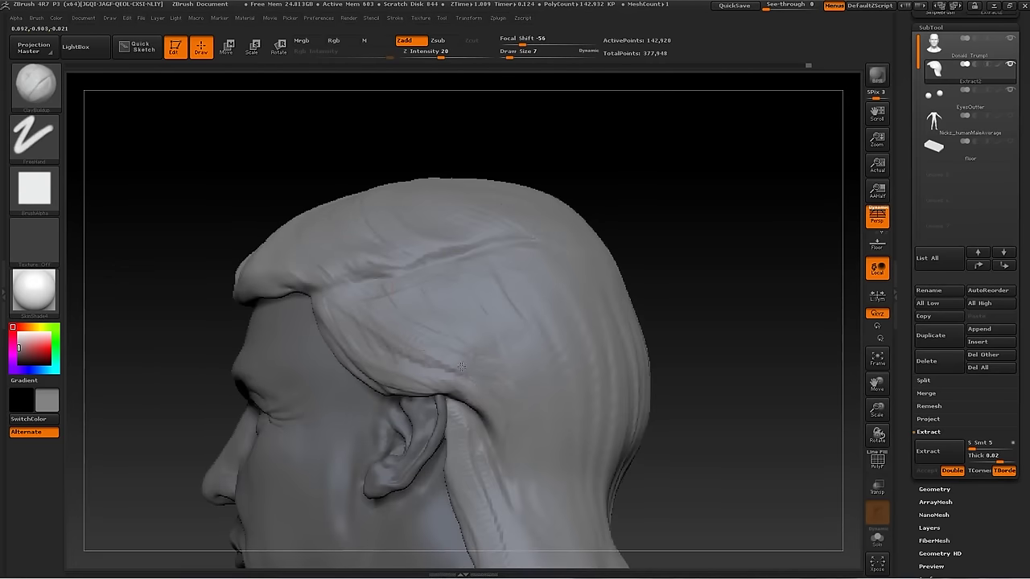
mouse_move(524, 395)
left_mouse_down()
mouse_move(367, 282)
mouse_move(637, 260)
mouse_move(619, 292)
mouse_move(523, 265)
left_mouse_up()
key("b")
key("d")
key("s")
key("b")
key("c")
Cut more strand lines and reshape the side hair with the Move brush
key("b")
mouse_move(413, 308)
left_mouse_down()
mouse_move(704, 325)
mouse_move(389, 297)
left_mouse_up()
key("b")
key("d")
key("s")
key("b")
mouse_move(466, 280)
left_mouse_down()
mouse_move(392, 291)
mouse_move(483, 257)
mouse_move(603, 236)
mouse_move(508, 281)
mouse_move(545, 218)
mouse_move(625, 264)
left_mouse_up()
key("m")
key("v")
key("s")
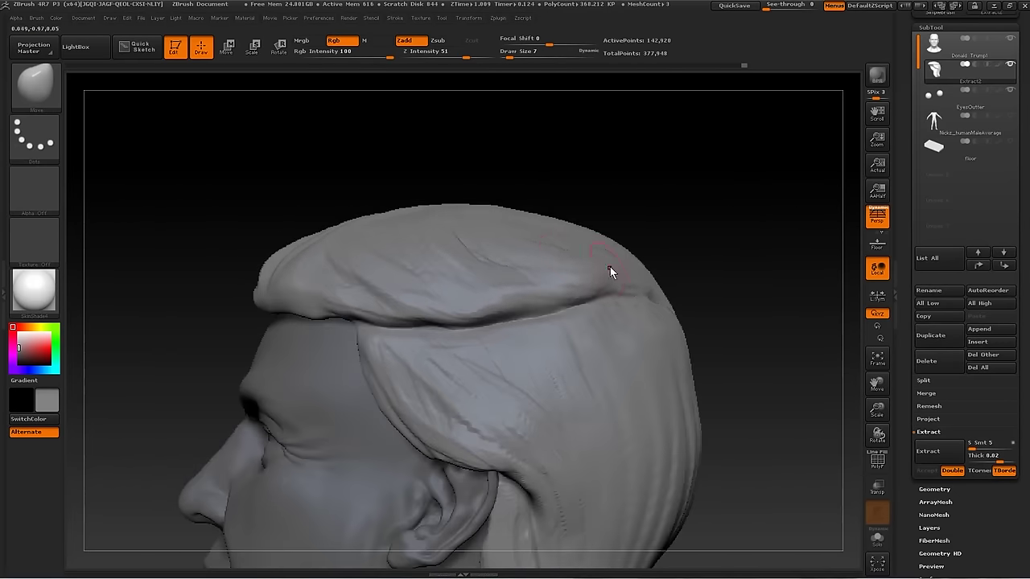
left_click_drag(568, 281, 501, 301)
Thicken the comb-over with ClayBuildup and carve strand lines toward the front
key("b")
key("c")
key("b")
mouse_move(693, 202)
left_mouse_down()
mouse_move(467, 286)
mouse_move(726, 278)
mouse_move(592, 253)
left_mouse_up()
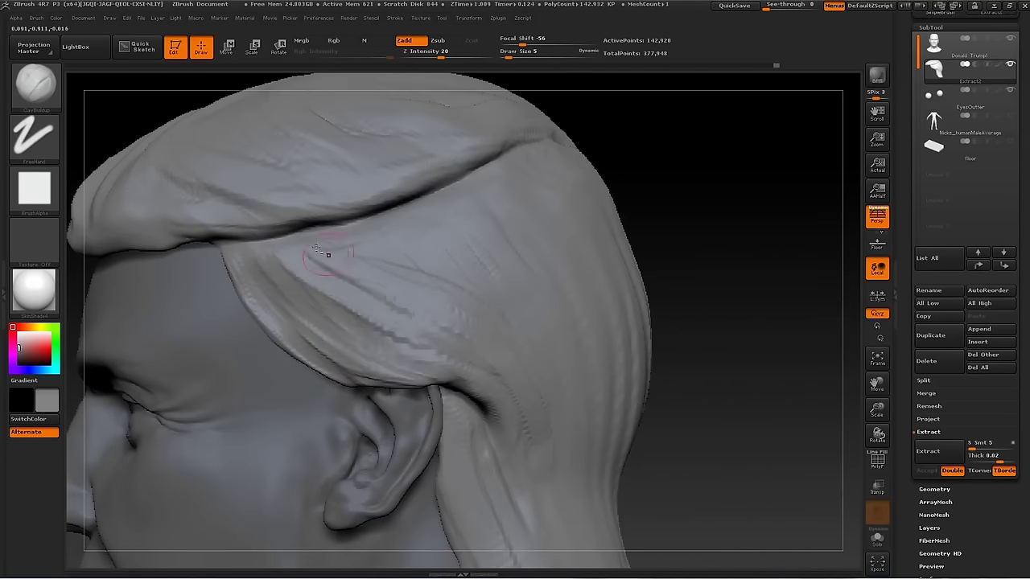
left_click_drag(697, 240, 292, 272)
key("b")
key("d")
key("s")
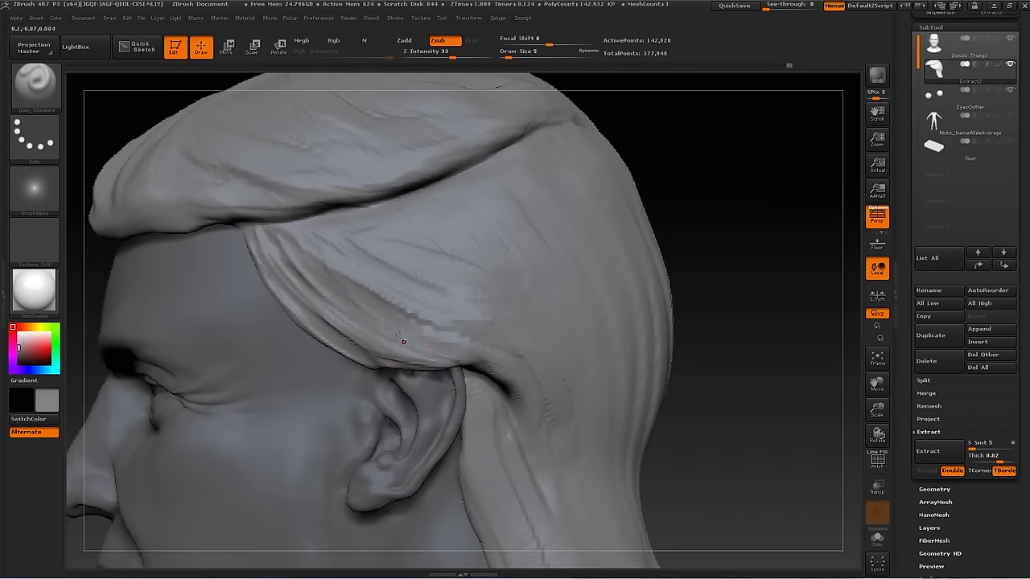
mouse_move(708, 322)
left_mouse_down()
mouse_move(751, 281)
mouse_move(544, 271)
left_mouse_up()
Push the temple hair tighter to the head so it sweeps down behind the ear
key("b")
key("m")
key("v")
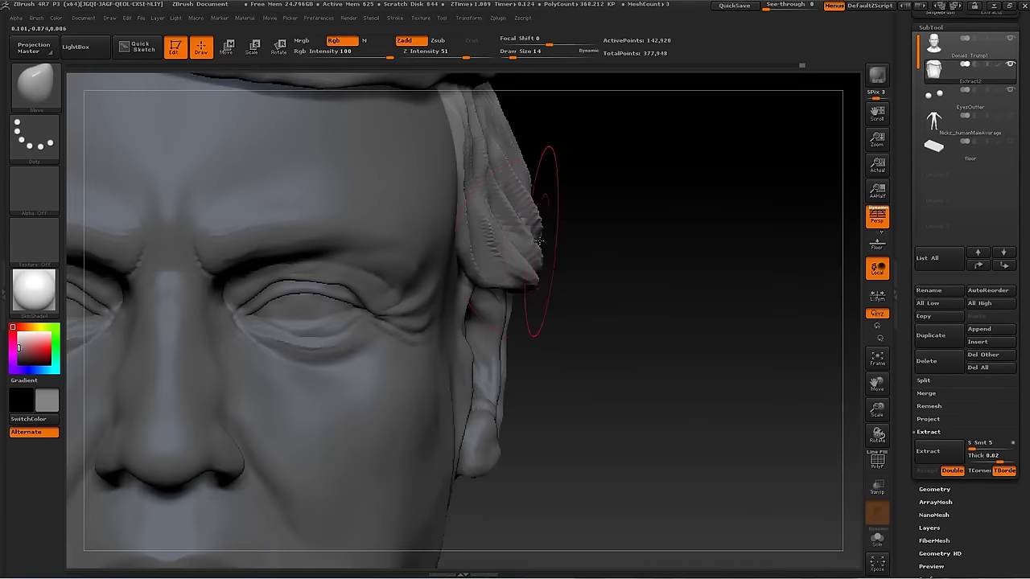
mouse_move(508, 234)
left_mouse_down()
mouse_move(446, 326)
mouse_move(421, 287)
mouse_move(660, 184)
mouse_move(707, 242)
mouse_move(545, 239)
mouse_move(669, 259)
mouse_move(607, 220)
mouse_move(515, 259)
left_mouse_up()
key("b")
key("s")
key("t")
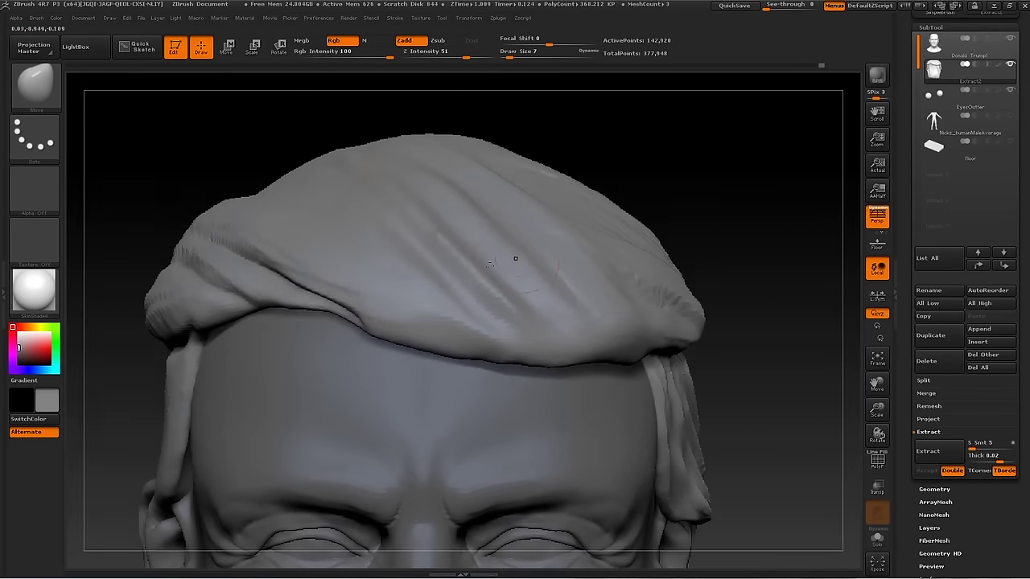
mouse_move(320, 288)
left_mouse_down("alt")
mouse_move(713, 170)
mouse_move(185, 305)
mouse_move(370, 317)
mouse_move(401, 360)
mouse_move(404, 339)
left_mouse_up("alt")
mouse_move(553, 353)
left_mouse_down()
mouse_move(471, 311)
mouse_move(260, 313)
mouse_move(375, 228)
mouse_move(178, 279)
left_mouse_up()
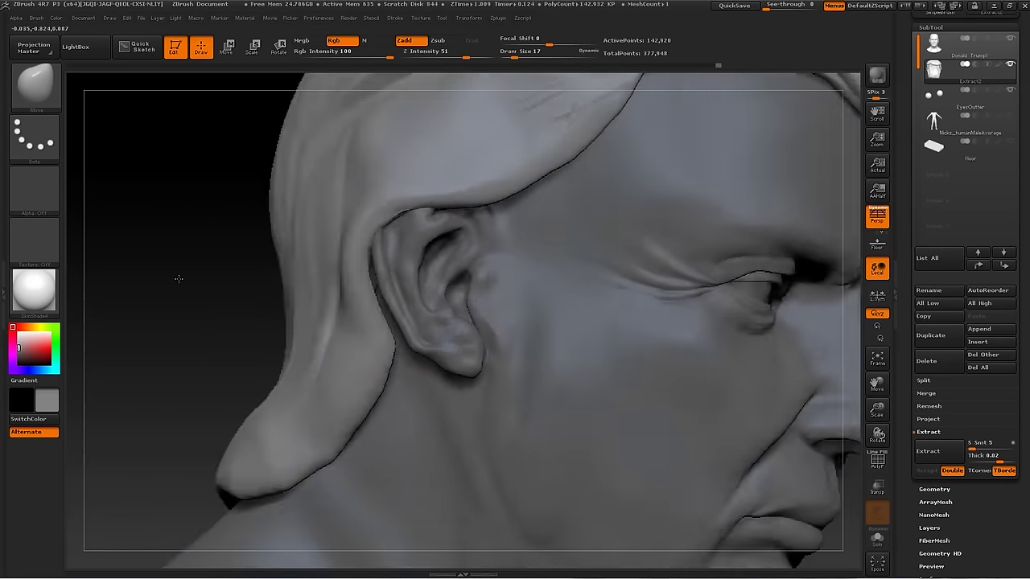
Build up the hair edge so it ends above the ear, checking from front, side and back
key("b")
key("c")
key("b")
key("f")
mouse_move(318, 250)
left_mouse_down()
mouse_move(688, 303)
mouse_move(758, 252)
mouse_move(713, 267)
mouse_move(733, 277)
left_mouse_up()
mouse_move(856, 228)
left_mouse_down("alt")
mouse_move(701, 368)
mouse_move(441, 253)
left_mouse_up("alt")
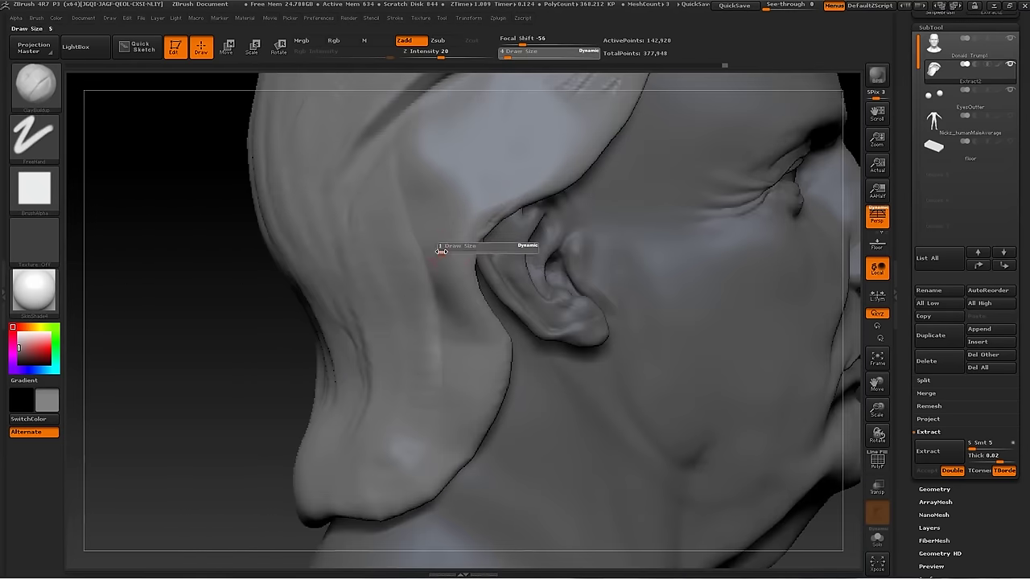
mouse_move(462, 317)
left_mouse_down("alt")
mouse_move(306, 328)
mouse_move(354, 330)
left_mouse_up("alt")
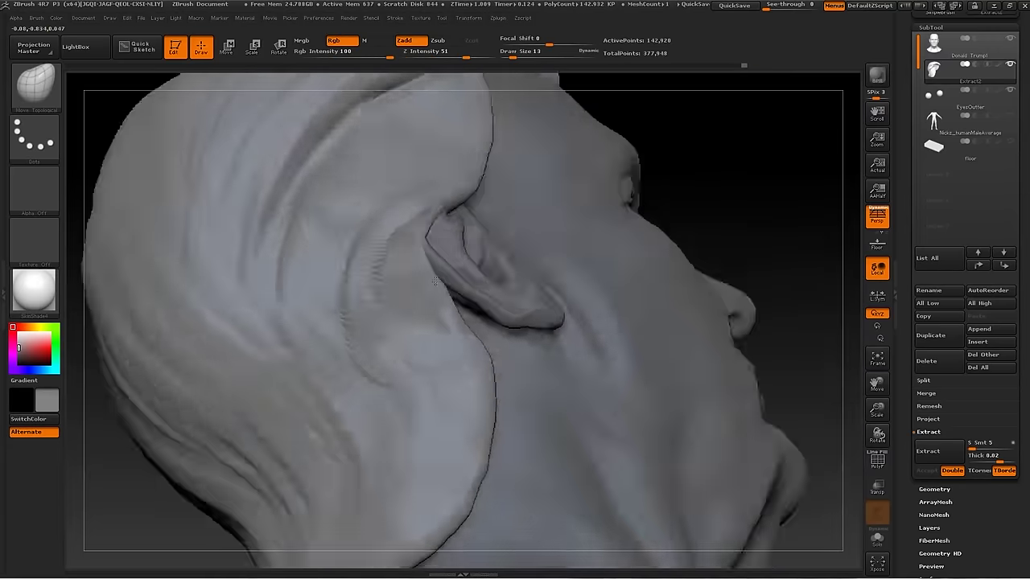
mouse_move(434, 280)
left_mouse_down()
mouse_move(635, 140)
mouse_move(432, 329)
left_mouse_up()
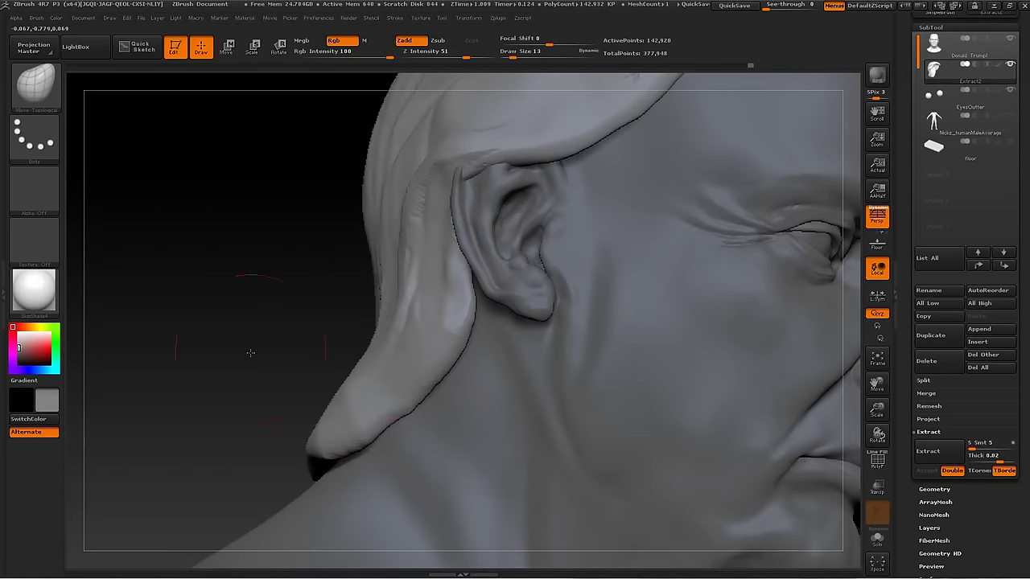
left_click_drag(312, 366, 504, 288)
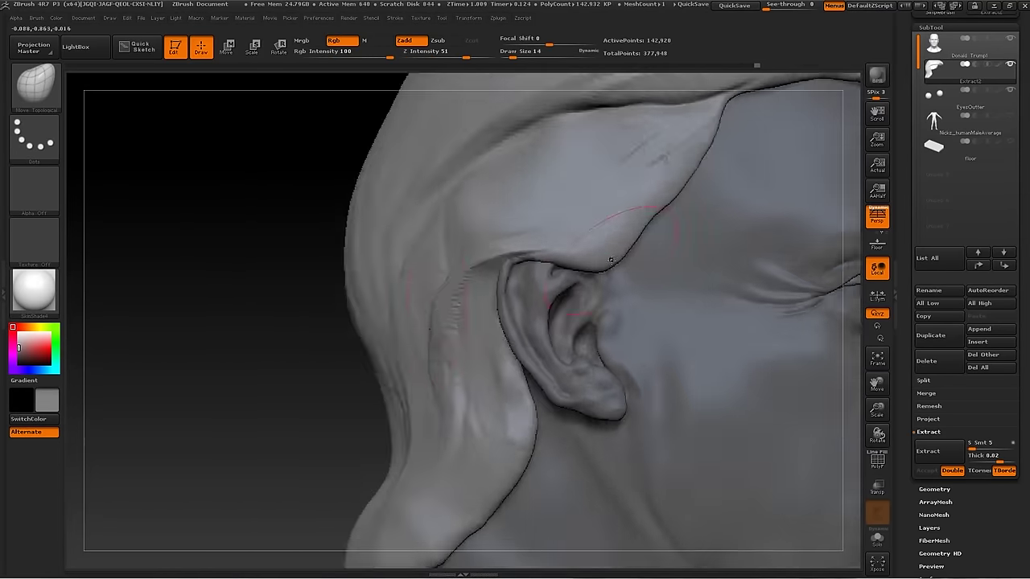
left_click_drag(617, 266, 648, 238)
Sculpt the under-eye bags and crow's-feet creases with a small-sized brush
key("b")
key("s")
key("m")
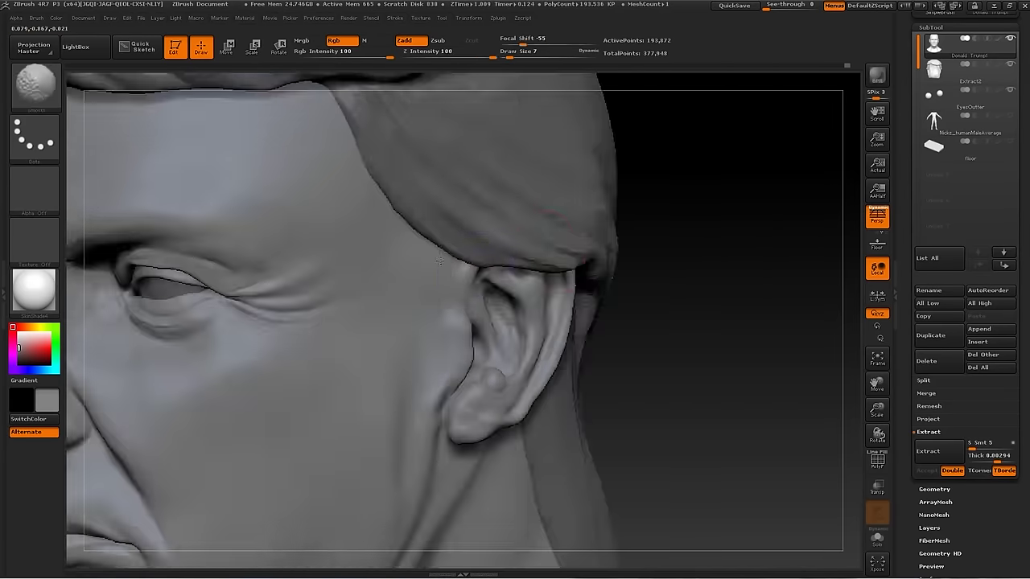
key("s")
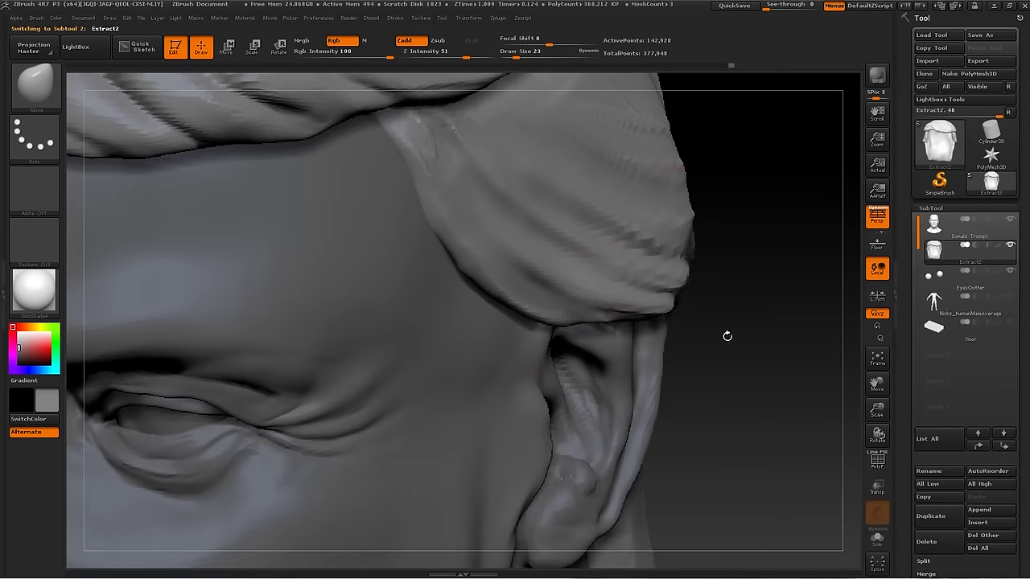
key("s")
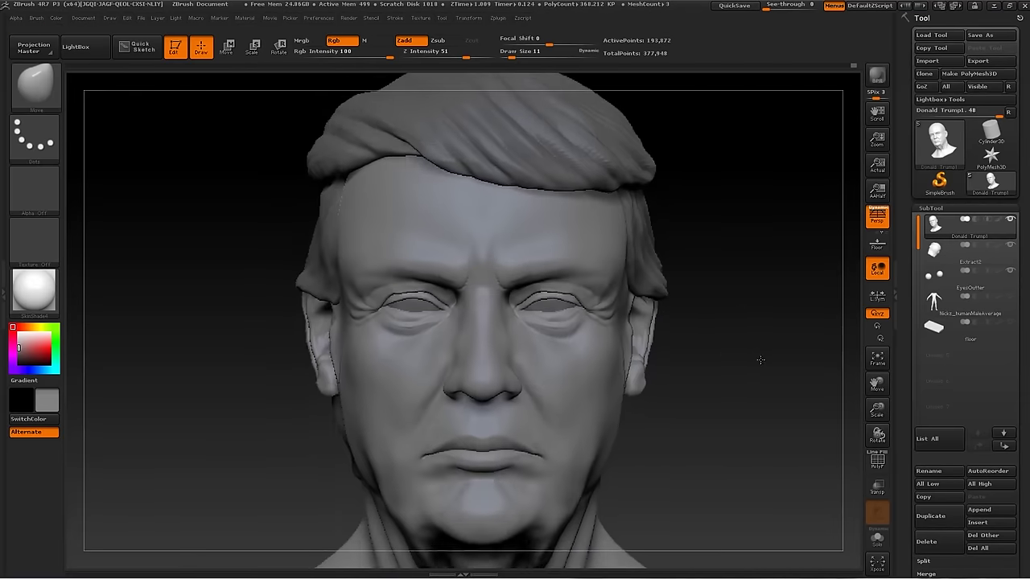
Select the Extract2 hair subtool, inspect it in right profile, then reselect the head
left_click(668, 233, "alt")
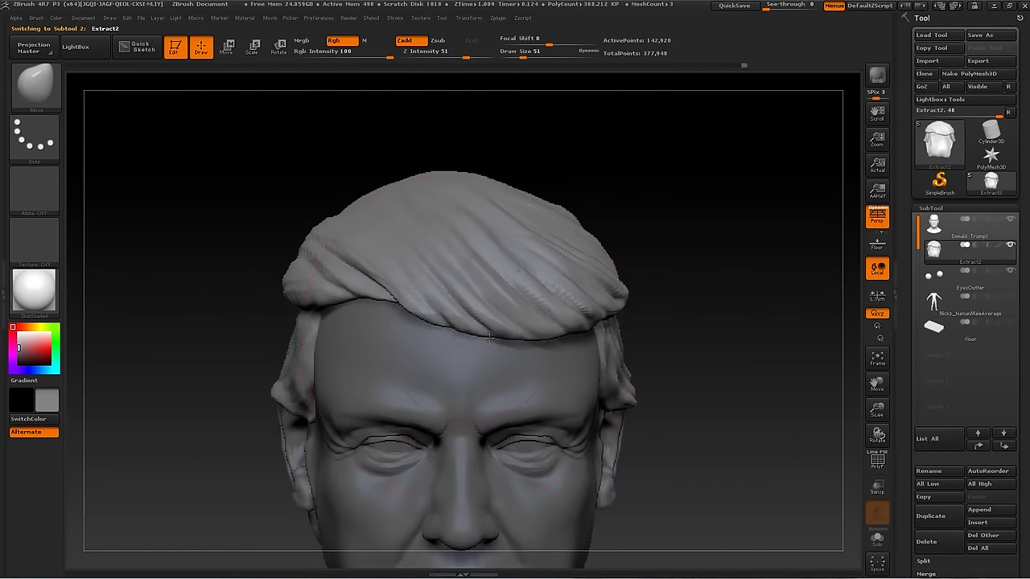
left_click_drag(704, 280, 650, 285)
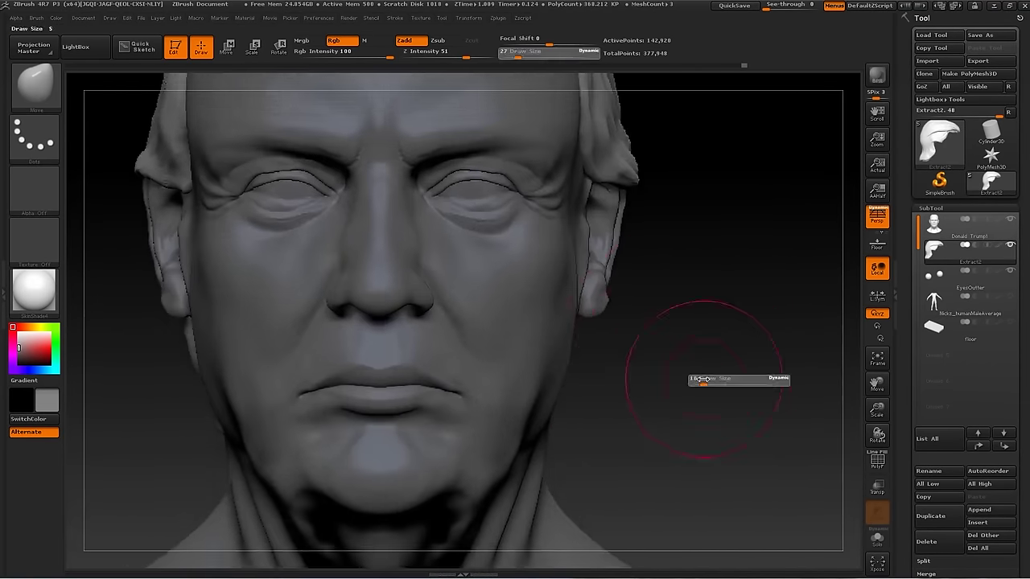
left_click(513, 364, "alt")
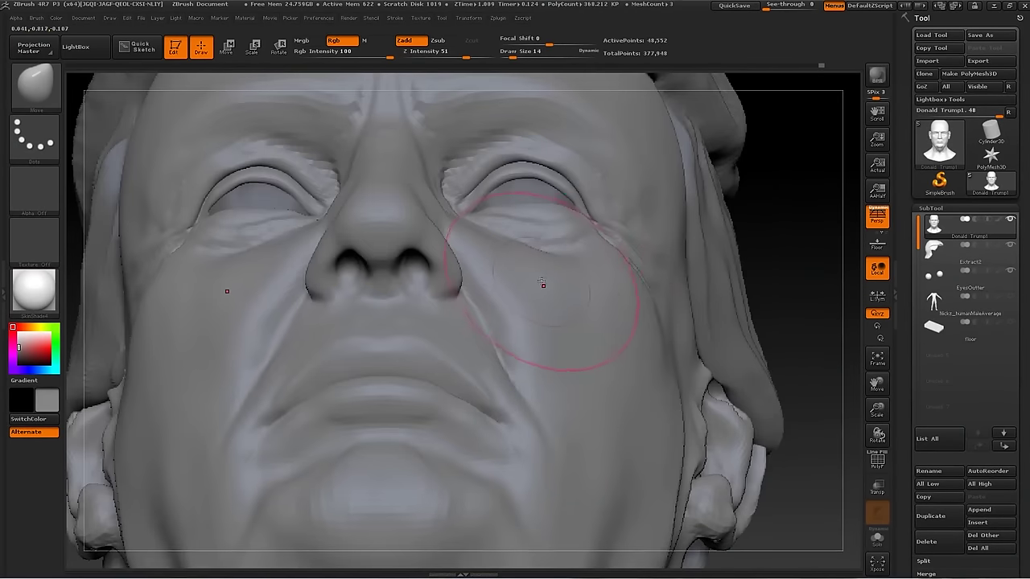
Shrink the brush and build up the eye bags with ClayBuildup
key("bracketleft")
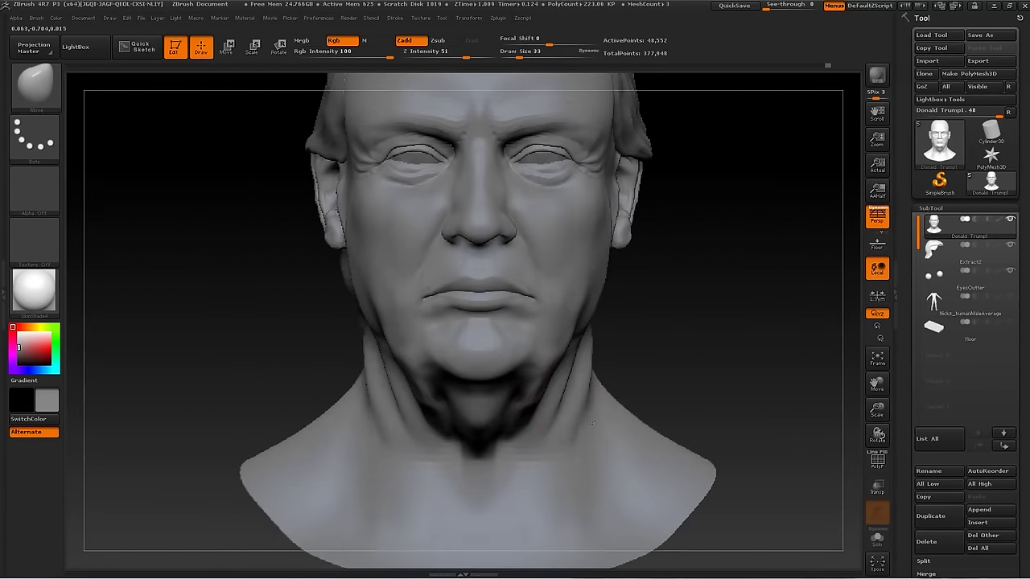
key("b")
key("c")
key("b")
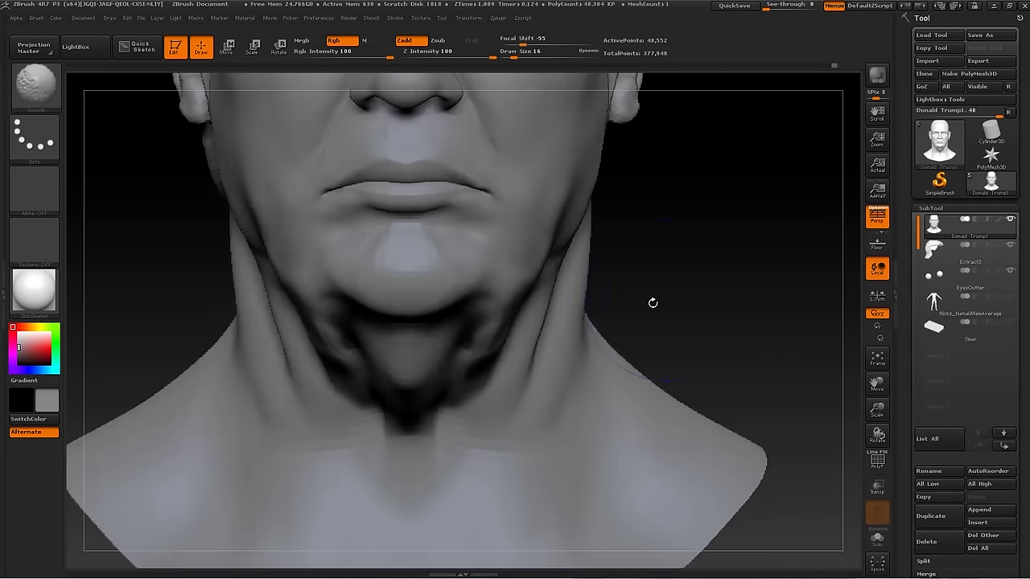
mouse_move(650, 298)
left_mouse_down()
mouse_move(386, 353)
mouse_move(782, 385)
mouse_move(619, 296)
left_mouse_up()
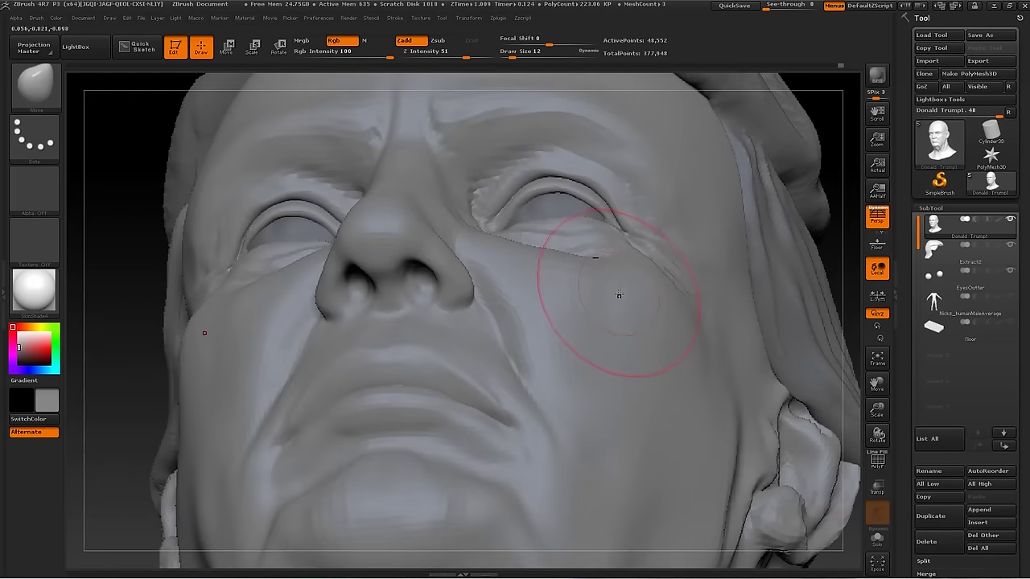
mouse_move(695, 279)
left_mouse_down()
mouse_move(797, 230)
mouse_move(754, 290)
mouse_move(809, 248)
mouse_move(359, 326)
left_mouse_up()
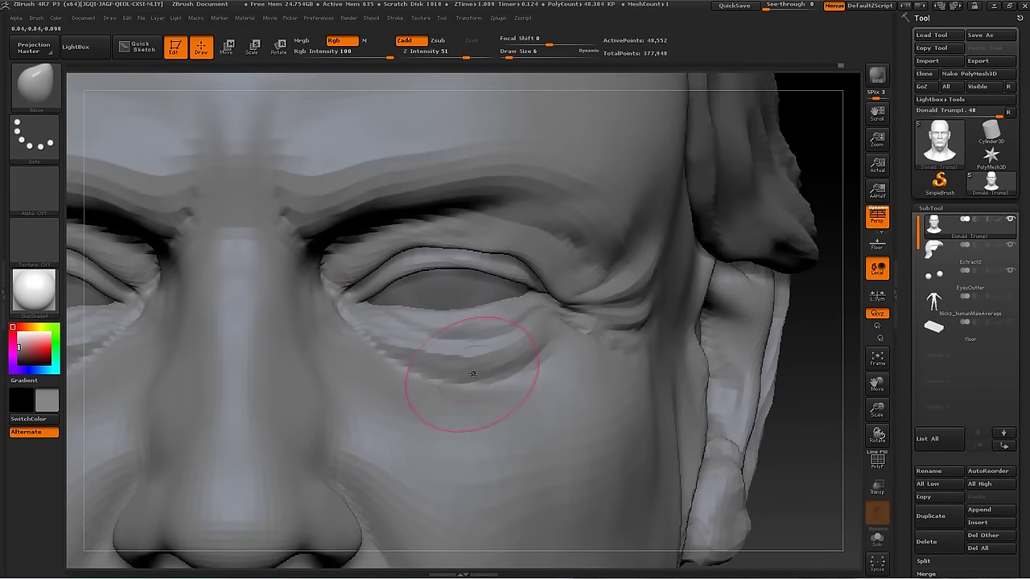
Shape the lid fold and under-eye wrinkles with Move Topological and a size-3 Inflat brush
key("b")
key("m")
key("t")
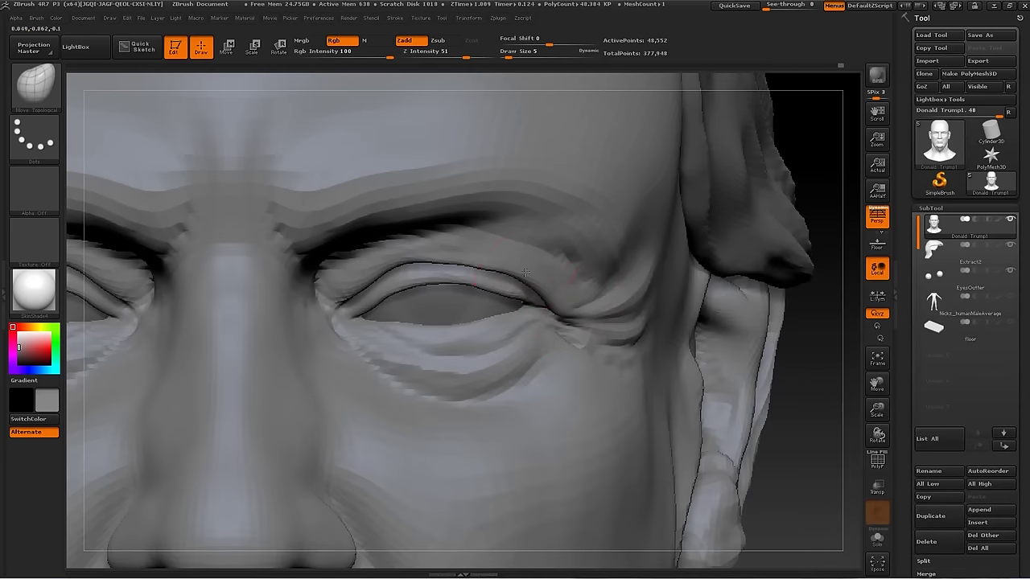
key("b")
key("i")
key("n")
key("bracketleft")
key("b")
key("m")
key("t")
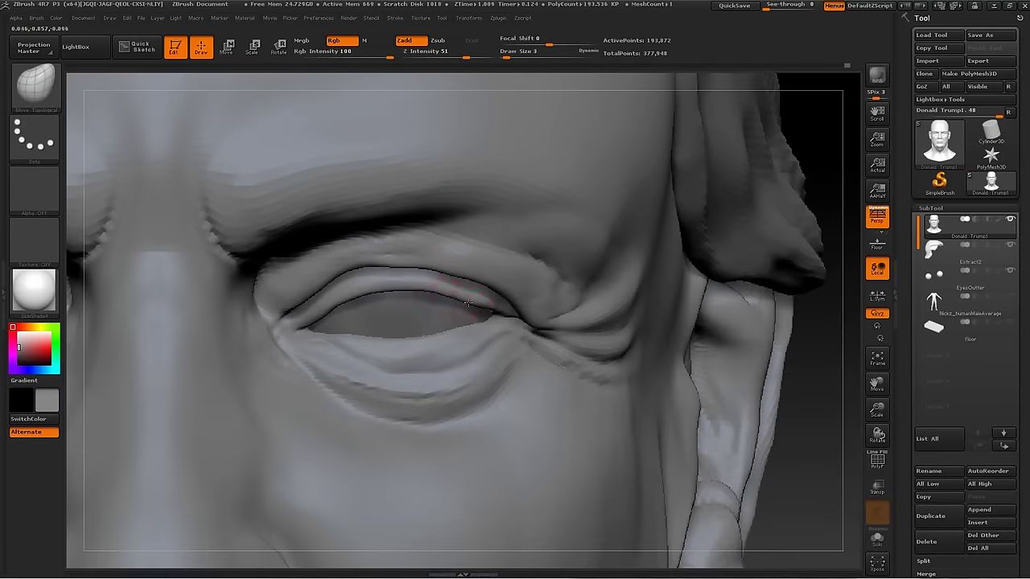
mouse_move(815, 342)
left_mouse_down()
mouse_move(391, 299)
mouse_move(332, 329)
left_mouse_up()
Cut the nasolabial fold crease with Dam_Standard, framed on the nose and mouth
key("b")
key("d")
key("s")
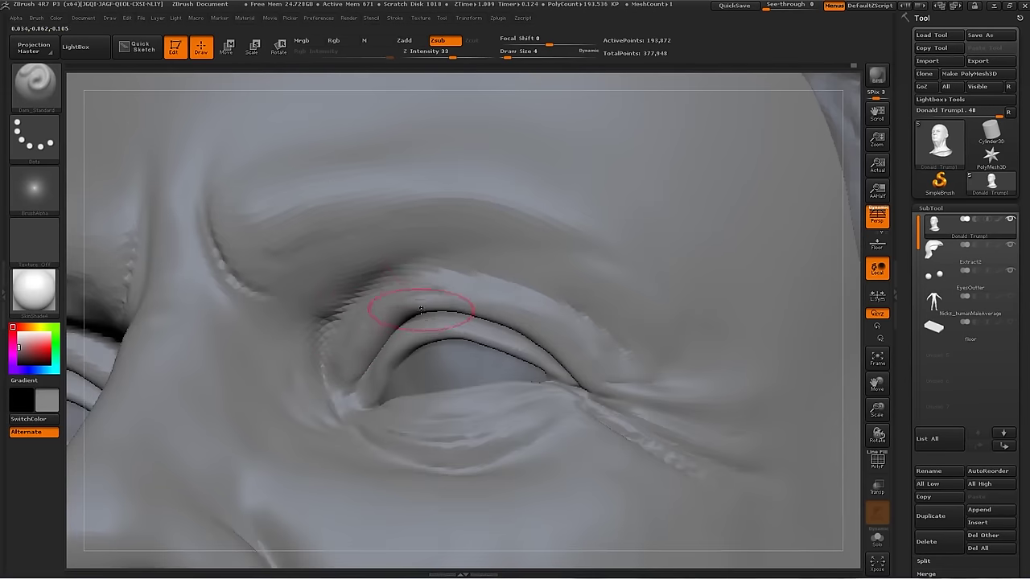
key("f")
mouse_move(731, 299)
left_mouse_down()
mouse_move(665, 386)
mouse_move(684, 335)
mouse_move(396, 256)
left_mouse_up()
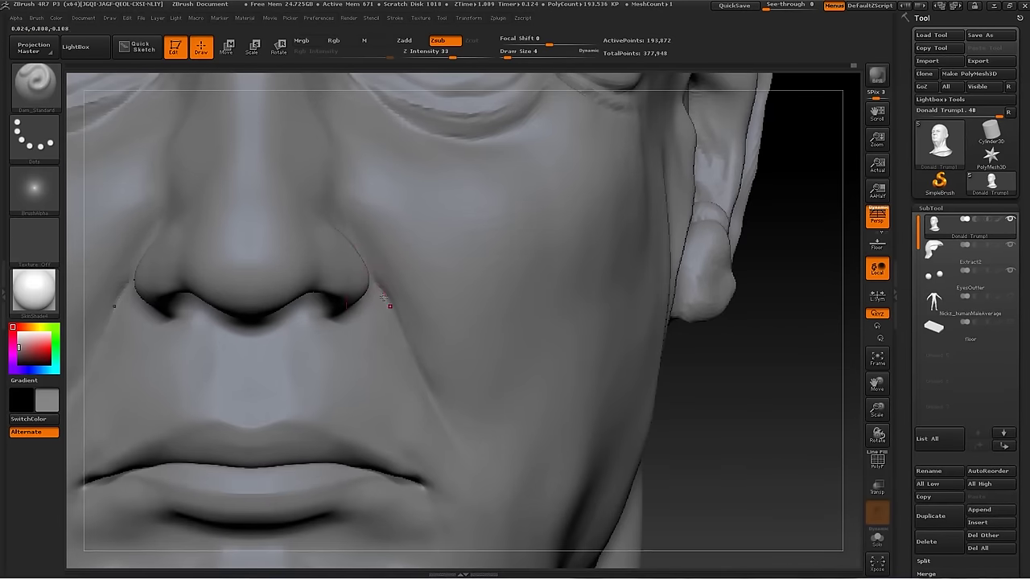
Reshape and build up the fold with Move Topological and ClayBuildup
key("b")
key("m")
key("t")
key("b")
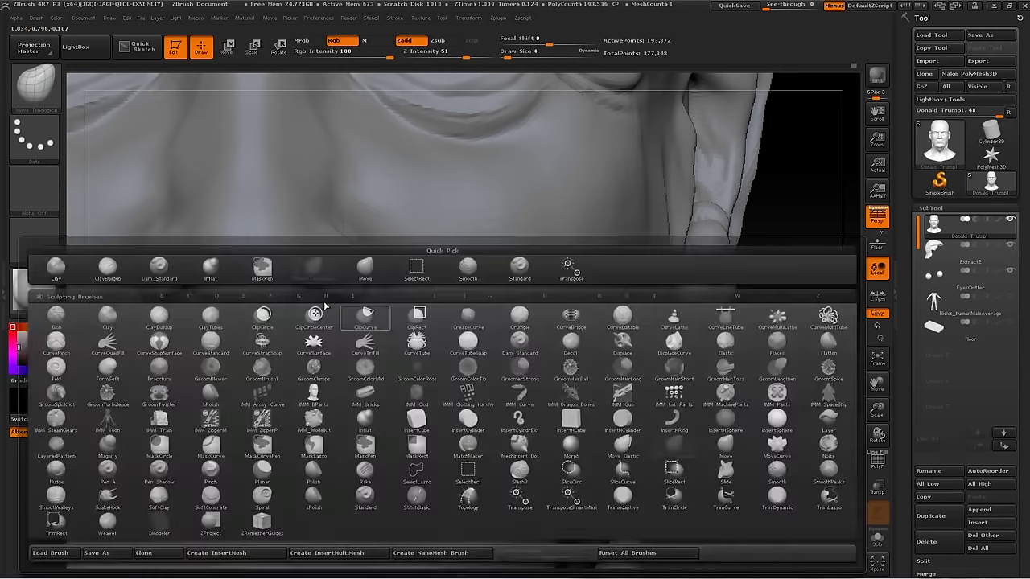
key("c")
key("b")
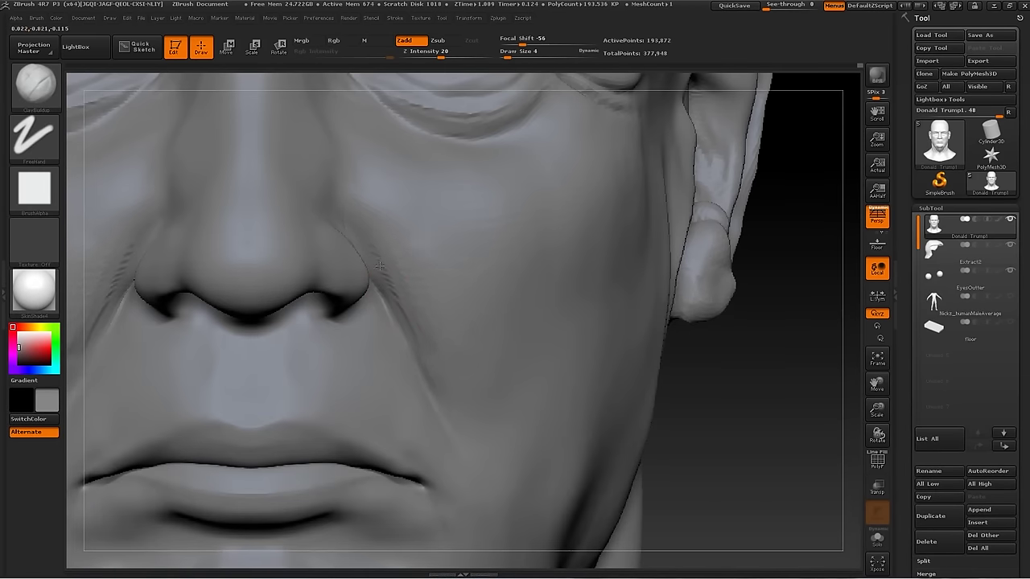
mouse_move(472, 356)
left_mouse_down()
mouse_move(752, 311)
mouse_move(729, 260)
mouse_move(751, 327)
mouse_move(743, 352)
left_mouse_up()
Reshape the mouth area with Move and Standard strokes, Shift-smoothing the surface
key("b")
key("s")
key("t")
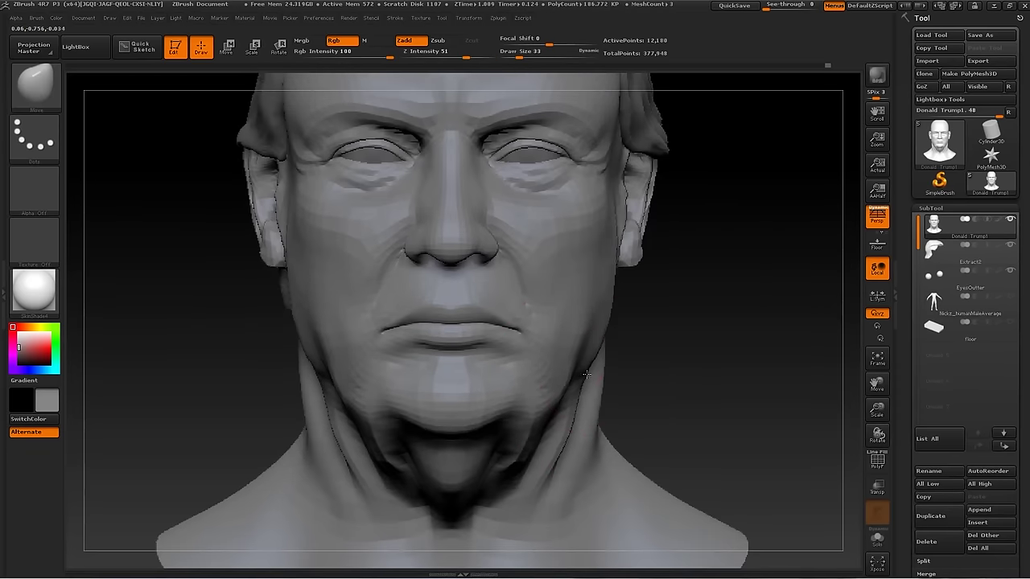
mouse_move(587, 375)
left_mouse_down()
mouse_move(667, 346)
mouse_move(721, 406)
mouse_move(575, 322)
mouse_move(585, 321)
left_mouse_up()
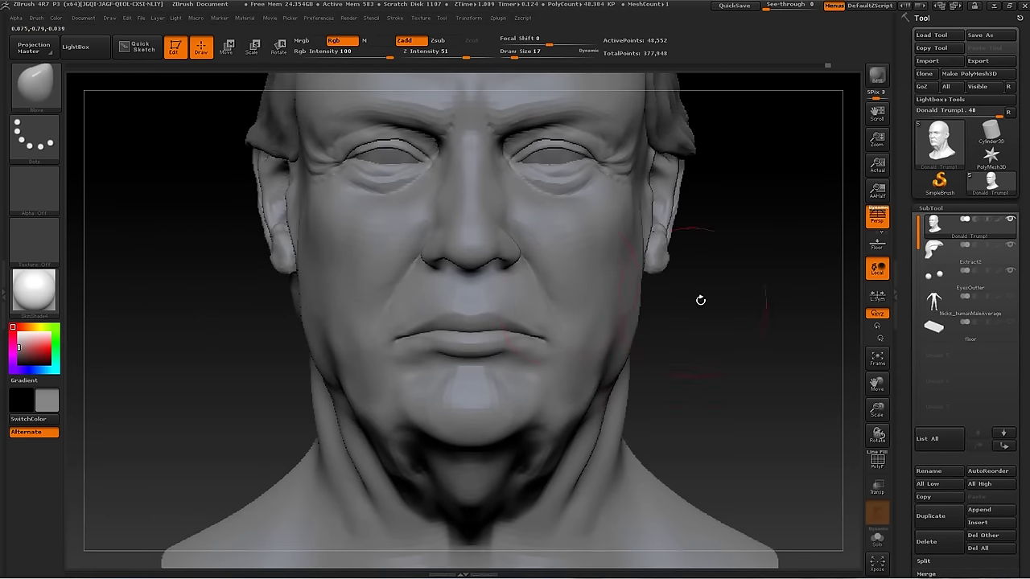
left_click_drag(700, 300, 518, 264)
key("b")
key("s")
key("t")
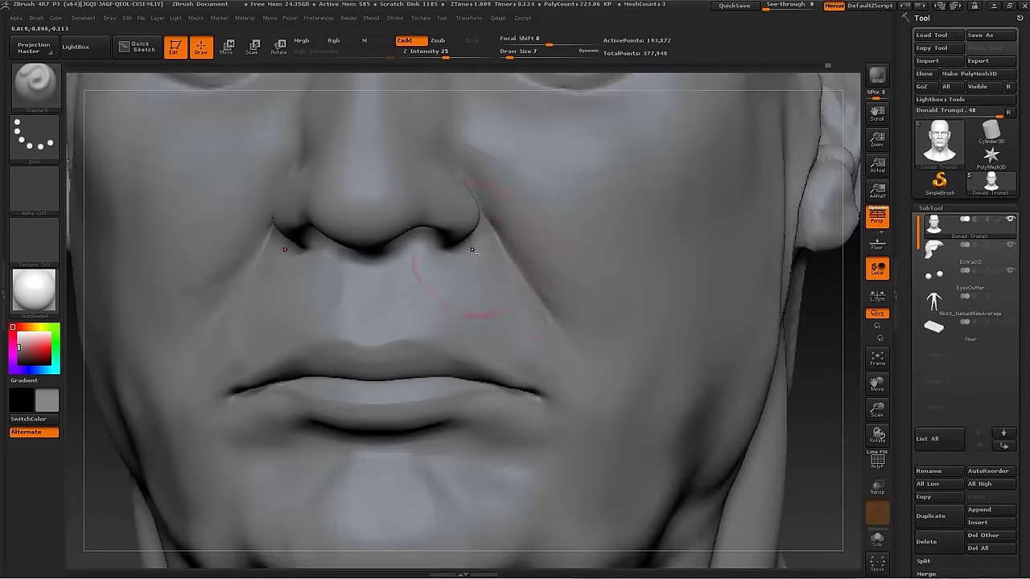
key("shift")
left_click_drag(541, 336, 489, 283, "alt")
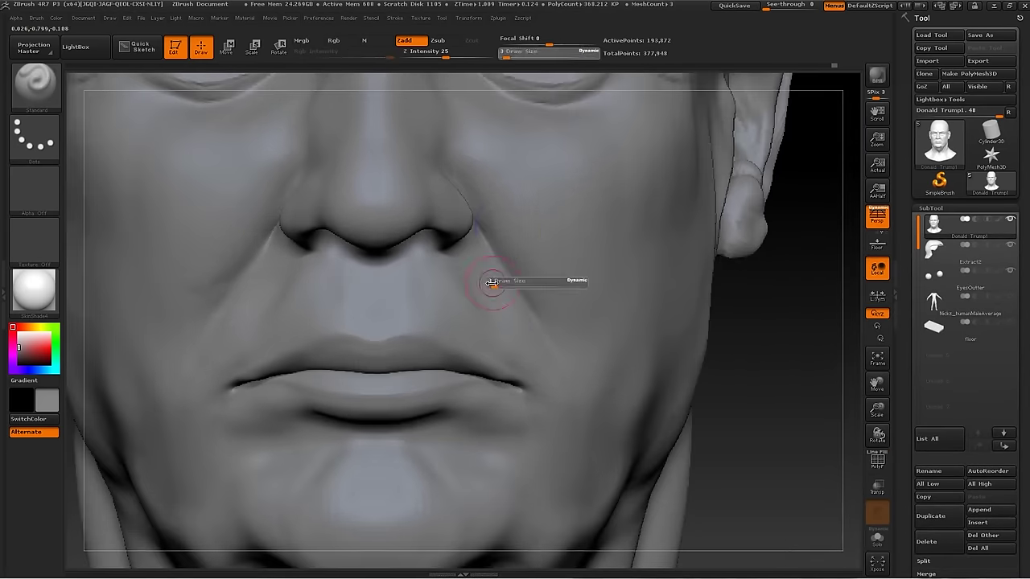
left_click_drag(552, 266, 724, 288, "alt")
Build up and move the lower face with ClayBuildup and Move, checking from below and in profile
key("b")
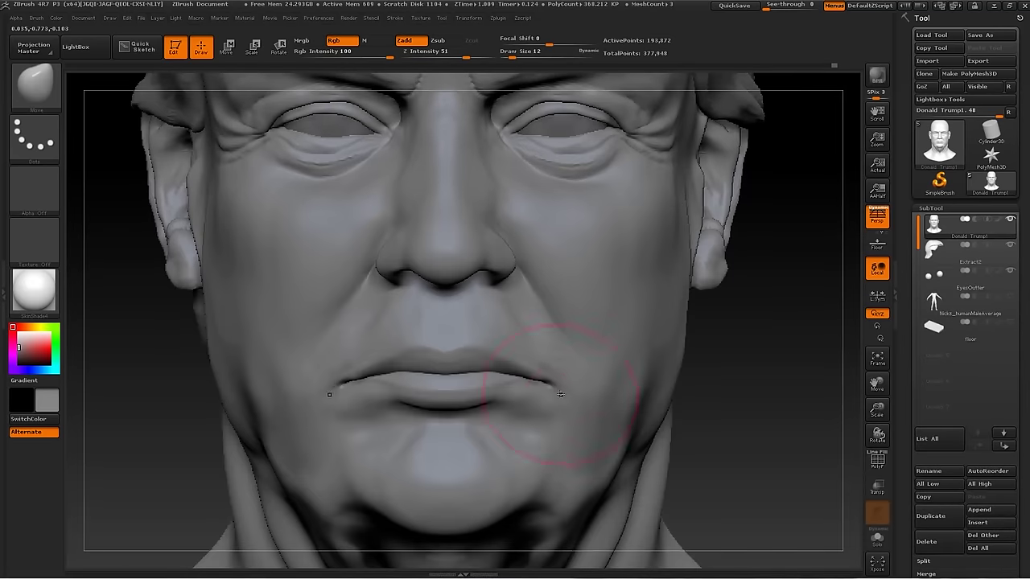
mouse_move(561, 387)
left_mouse_down("alt")
mouse_move(685, 329)
mouse_move(786, 410)
mouse_move(213, 407)
mouse_move(658, 358)
mouse_move(765, 292)
left_mouse_up("alt")
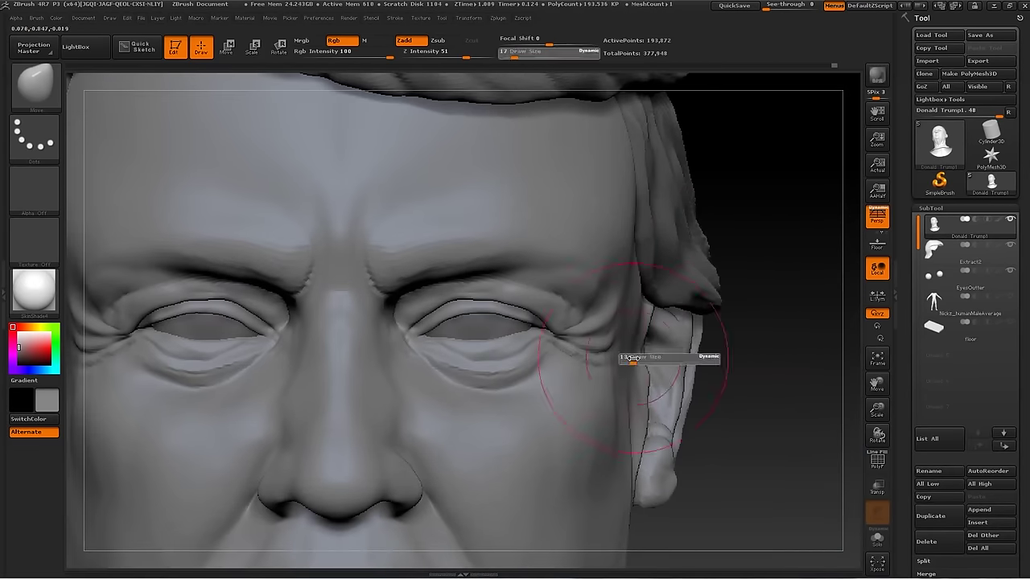
mouse_move(744, 430)
left_mouse_down("alt")
mouse_move(731, 265)
mouse_move(629, 302)
mouse_move(417, 274)
left_mouse_up("alt")
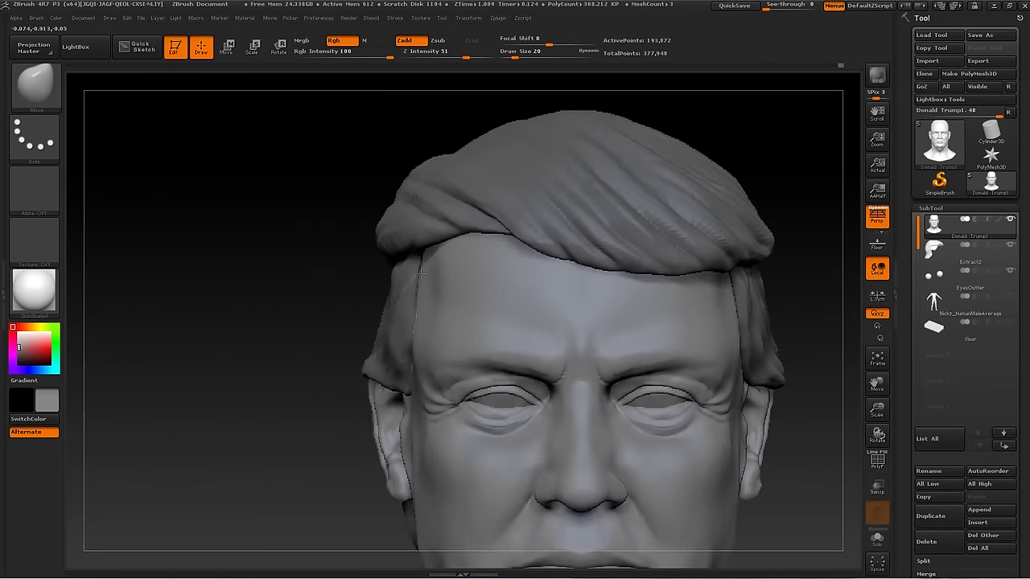
key("b")
key("c")
key("b")
mouse_move(272, 339)
left_mouse_down("alt")
mouse_move(483, 322)
mouse_move(717, 324)
left_mouse_up("alt")
key("b")
key("m")
key("v")
mouse_move(598, 276)
left_mouse_down()
mouse_move(717, 333)
mouse_move(692, 384)
mouse_move(910, 346)
mouse_move(547, 327)
left_mouse_up()
Select the ClayBuildup brush and set Draw Size to 2
key("b")
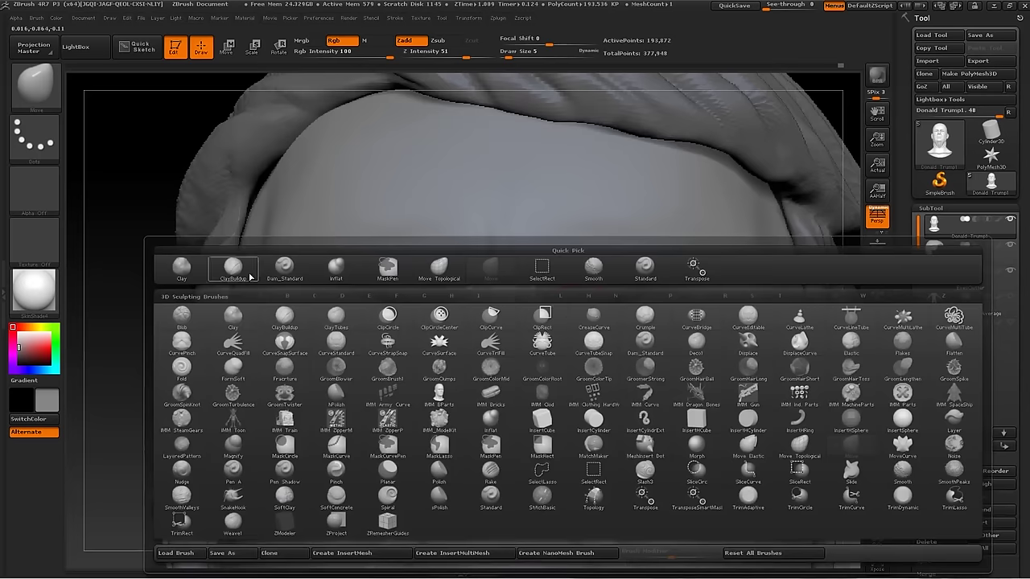
key("c")
key("b")
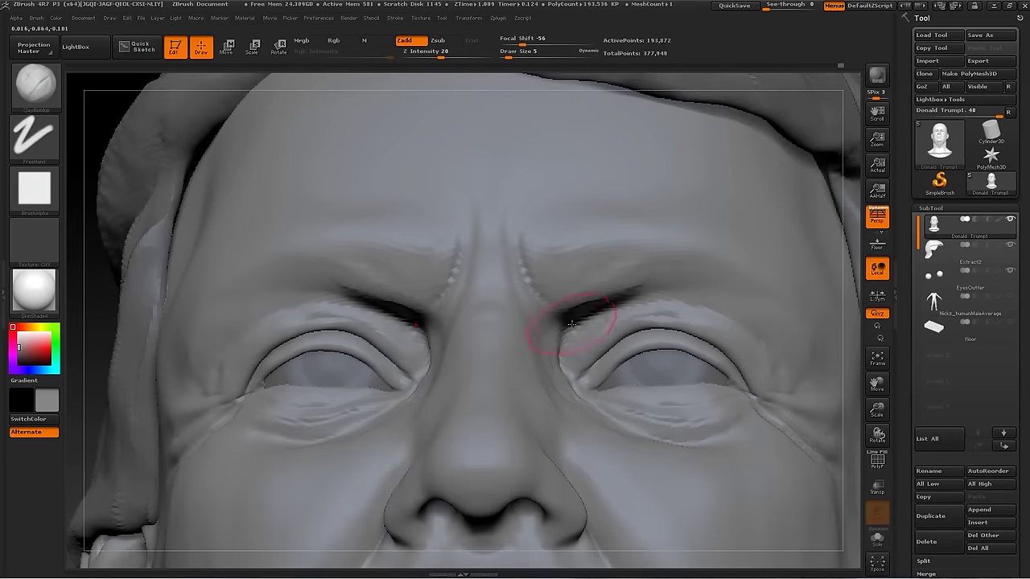
key("s")
left_click(555, 363)
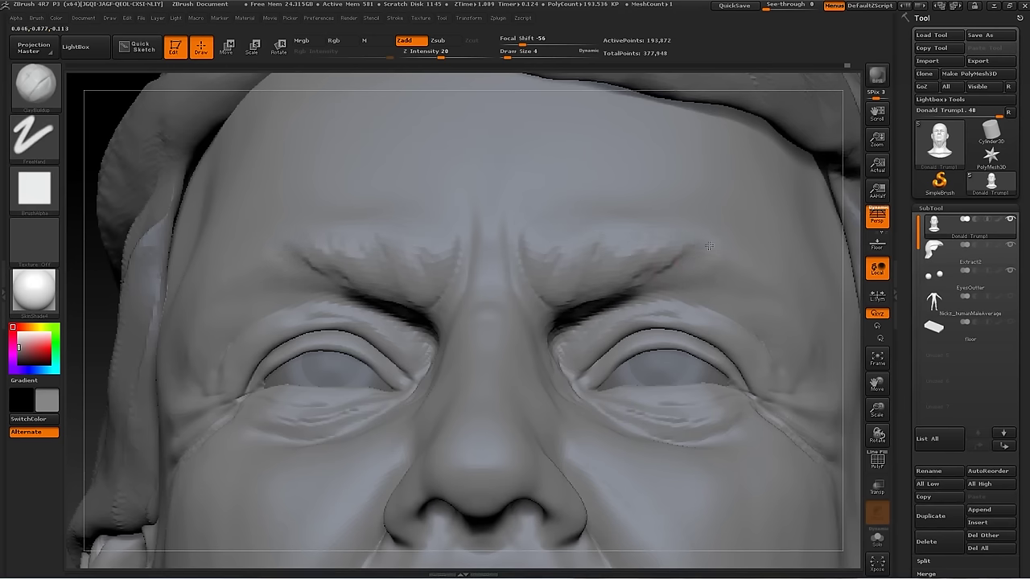
Build up the furrow between the brows with ClayBuildup
key("f")
mouse_move(731, 278)
right_mouse_down()
mouse_move(766, 257)
mouse_move(448, 214)
right_mouse_up()
right_click_drag(708, 150, 378, 356, "alt")
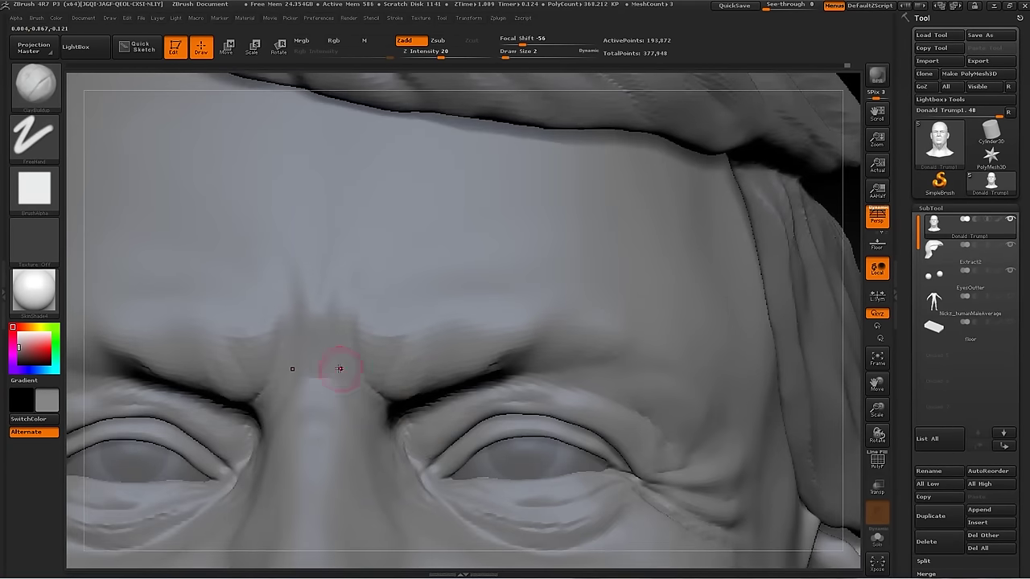
left_click_drag(244, 337, 386, 335)
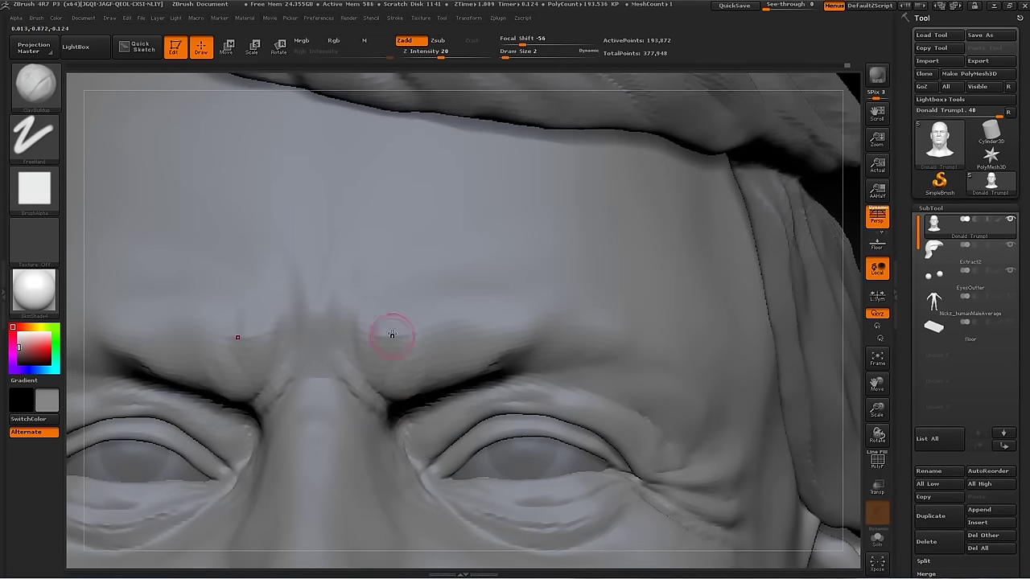
key("f")
right_click_drag(793, 271, 408, 315, "alt")
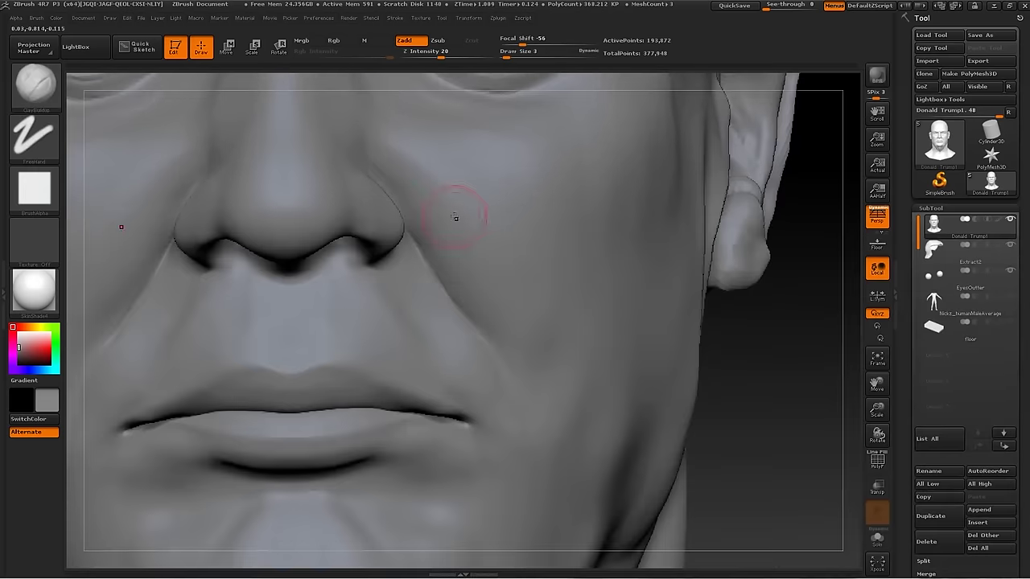
Set Draw Size to 4 and switch to the Dam_Standard brush for the lip line
key("s")
left_click_drag(493, 235, 490, 235)
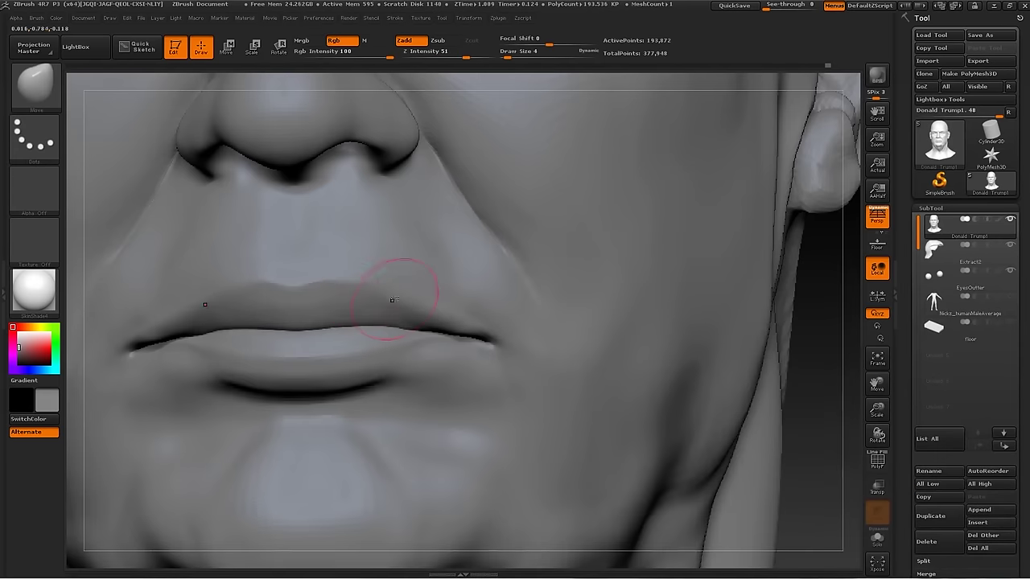
key("b")
key("d")
key("s")
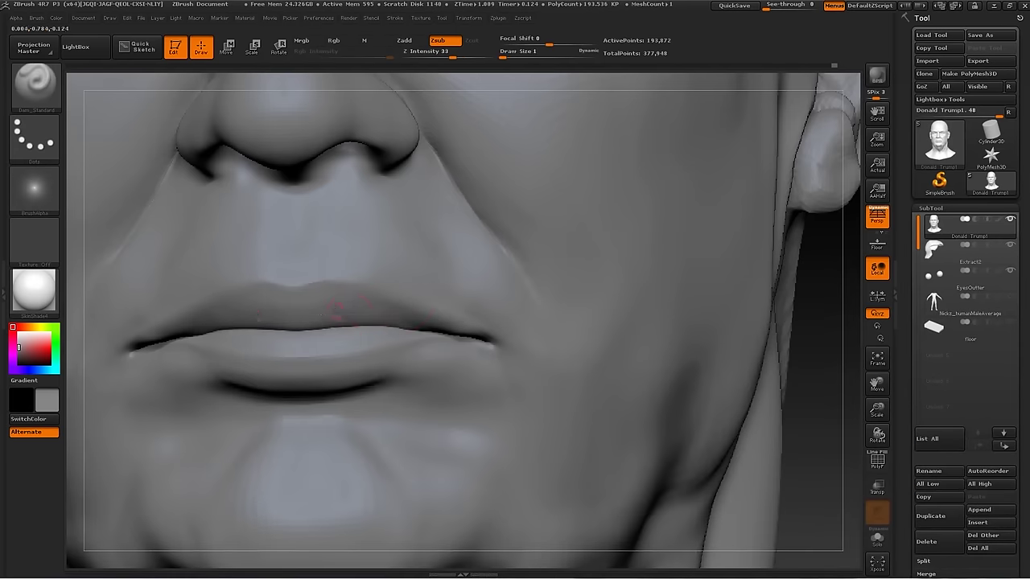
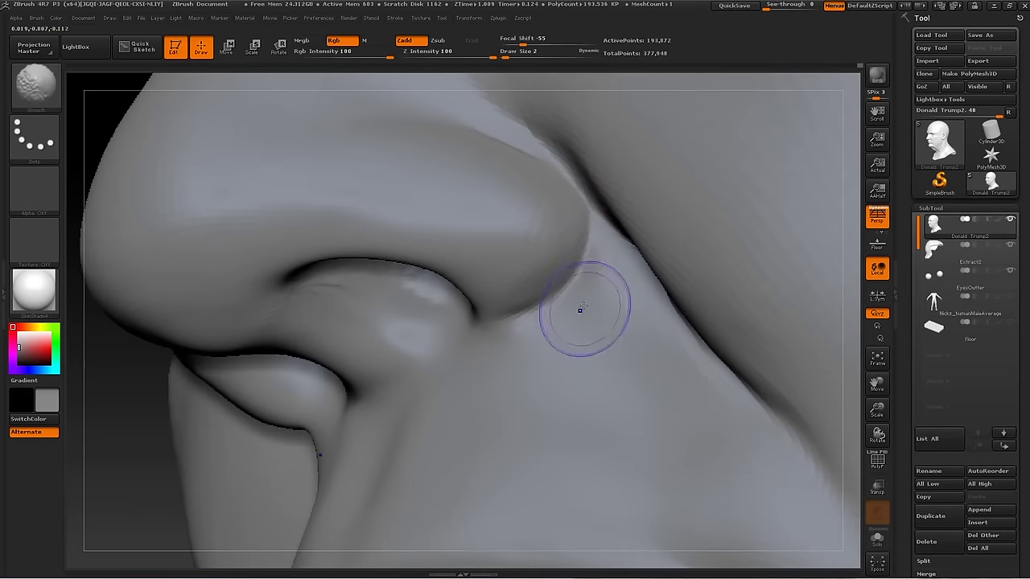
Carve the crease under the lower lip with the Dam_Standard brush
key("b")
left_click(537, 275)
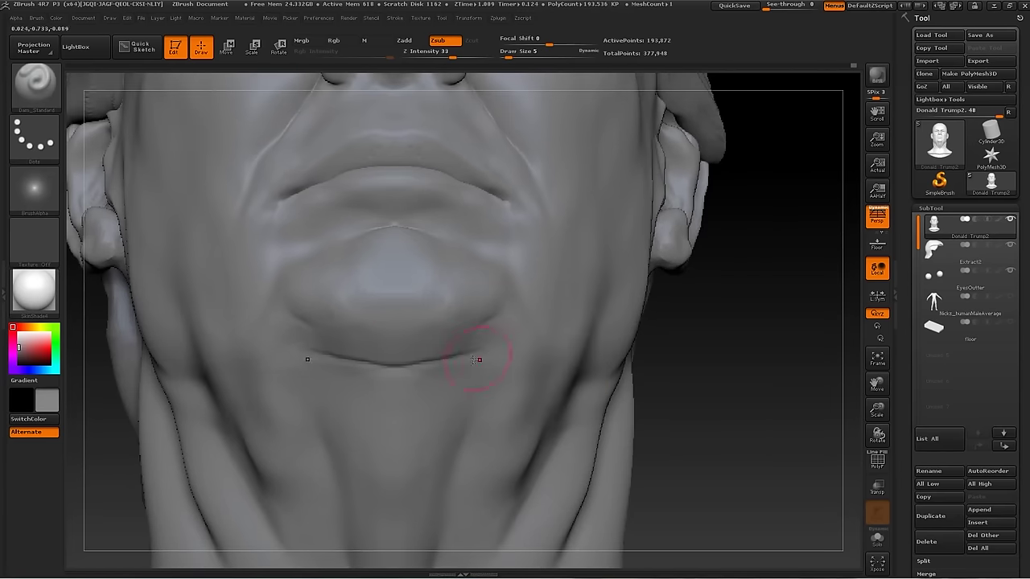
left_click_drag(509, 347, 519, 339)
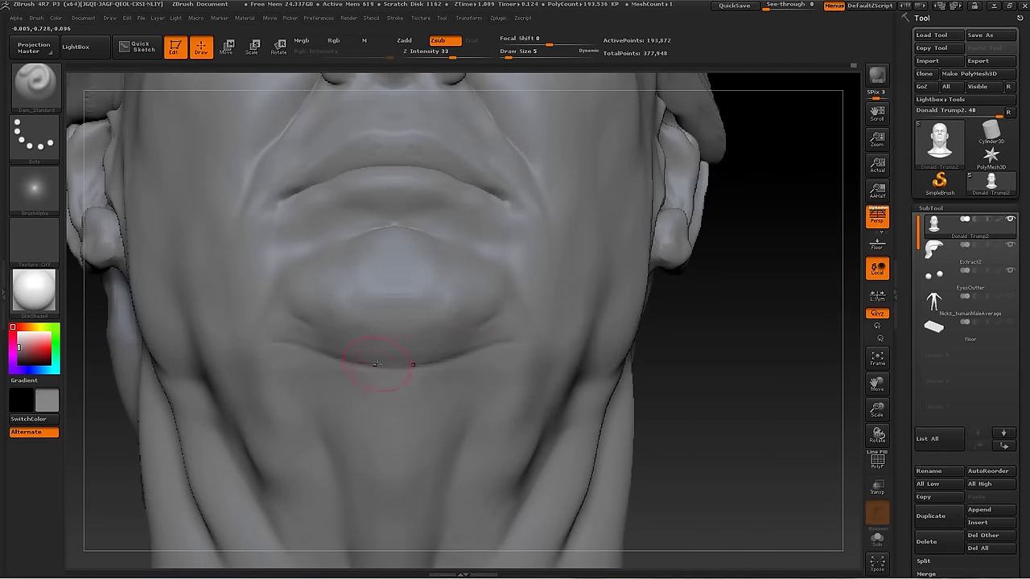
Refine the lips from the front using the Standard brush and smoothing
key("b")
key("s")
key("t")
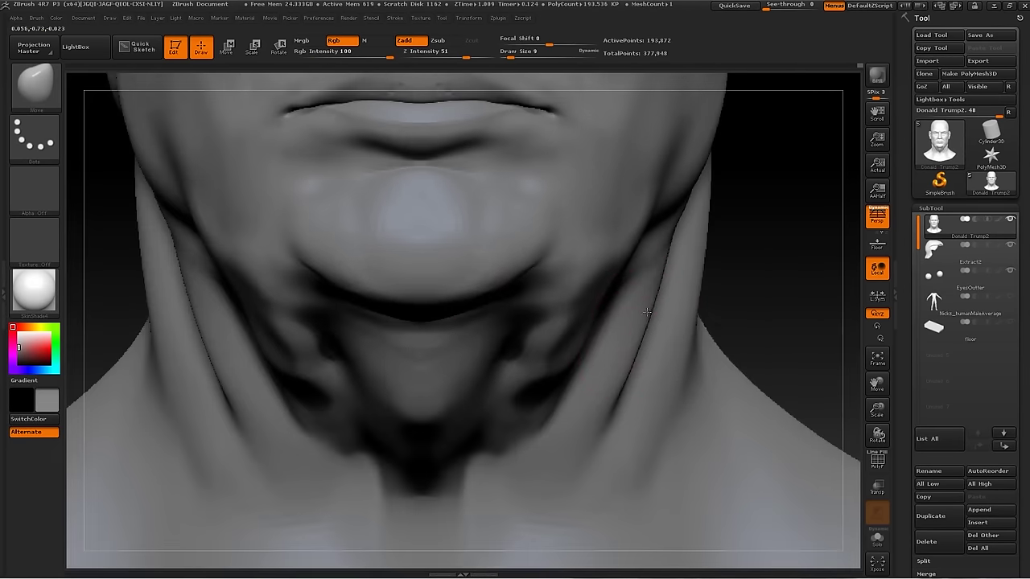
left_click_drag(770, 276, 828, 367)
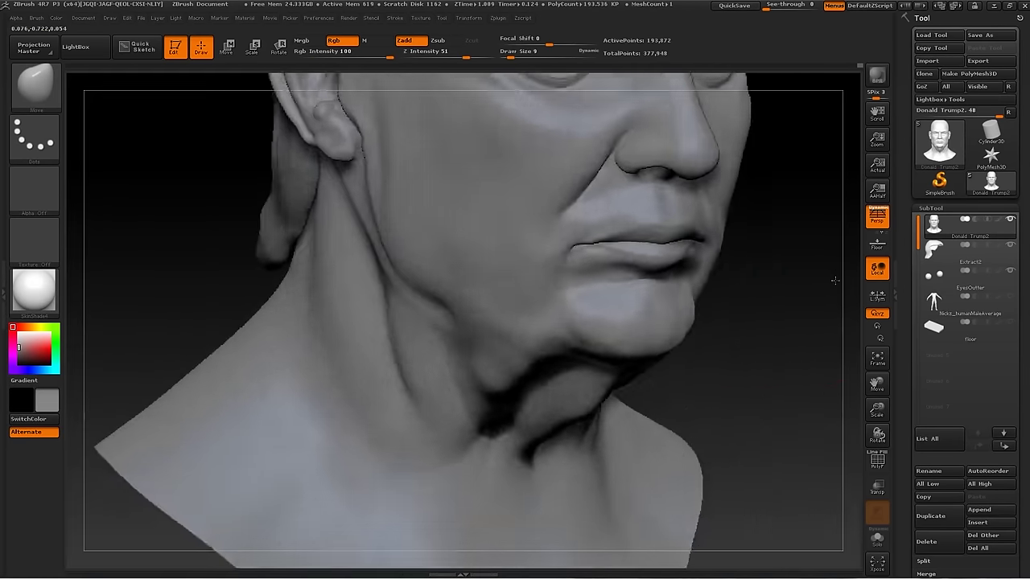
key("shift")
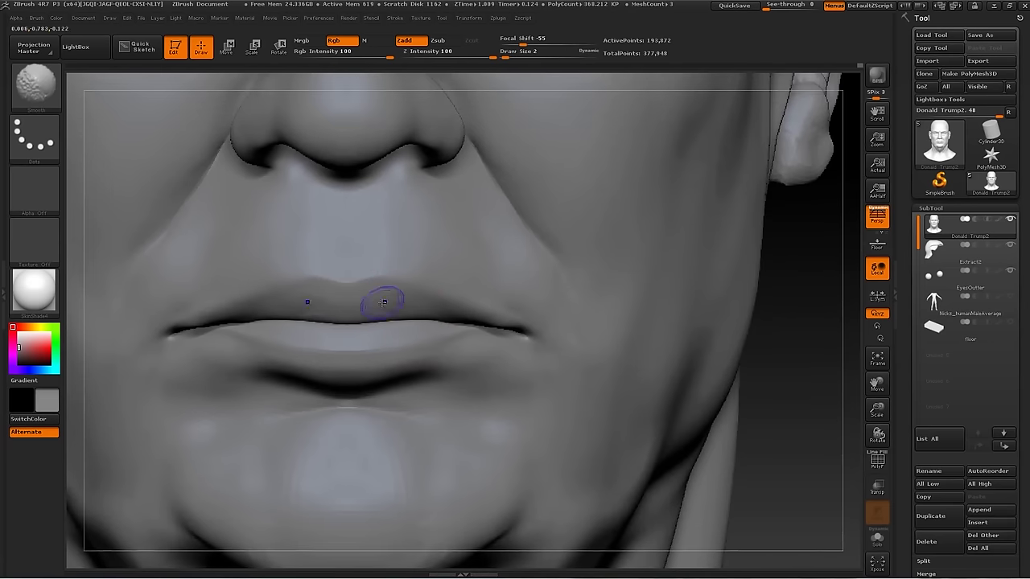
key("]")
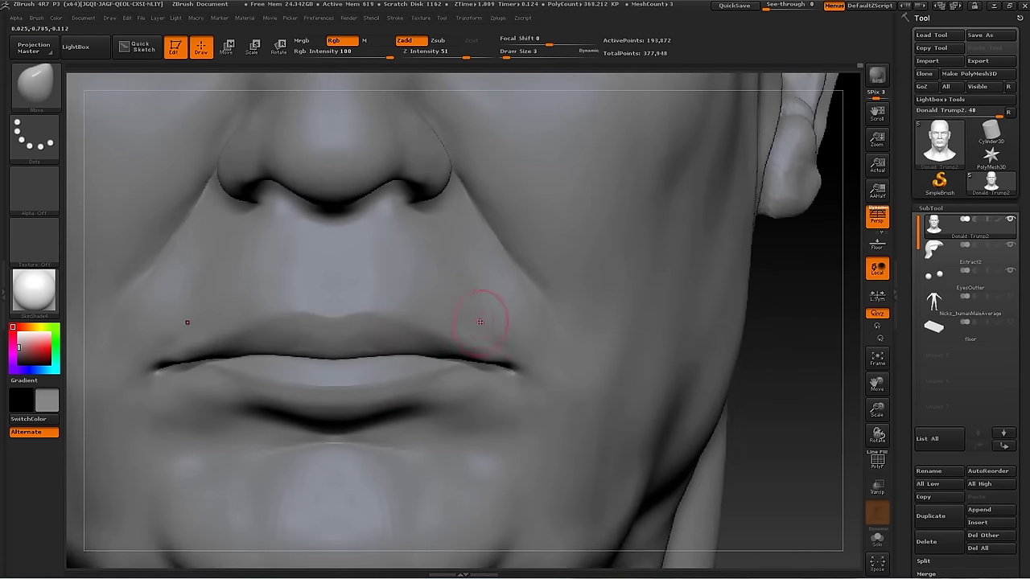
key("b")
key("d")
key("s")
Sculpt the nostrils with the ClayBuildup and Dam_Standard brushes
mouse_move(800, 370)
left_mouse_down("shift")
mouse_move(847, 397)
mouse_move(607, 398)
left_mouse_up("shift")
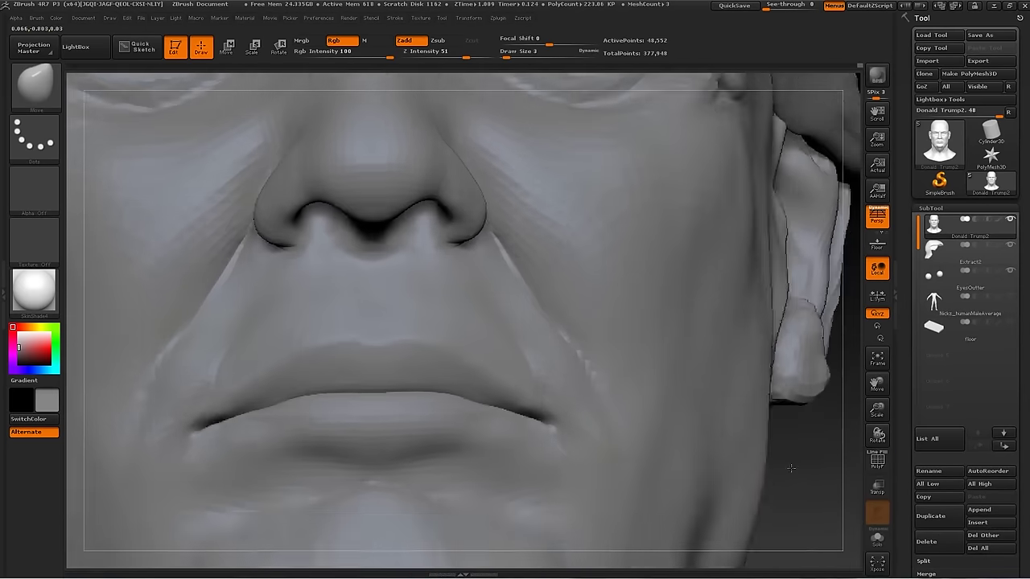
left_click_drag(474, 274, 461, 217)
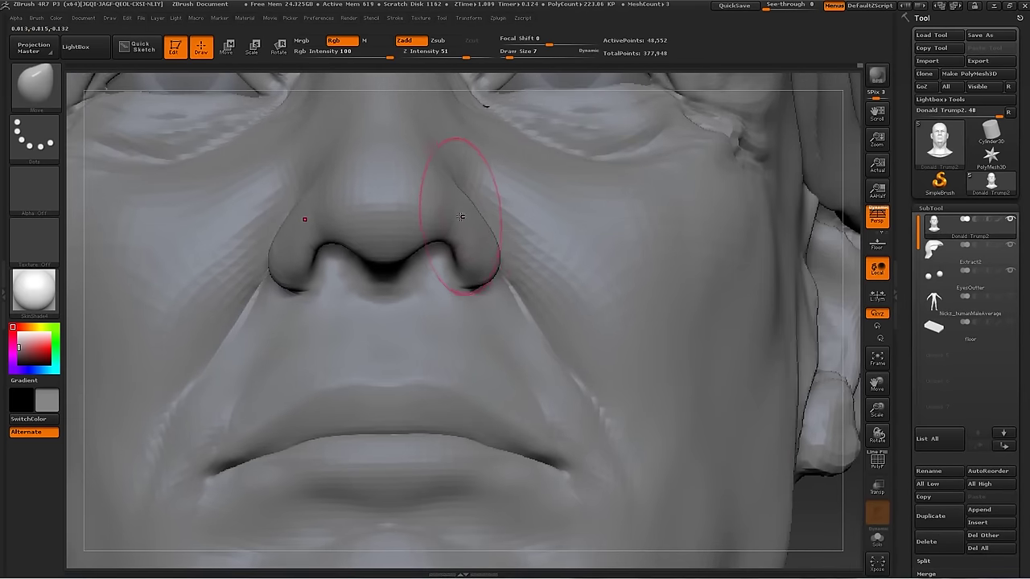
left_click_drag(455, 254, 411, 307)
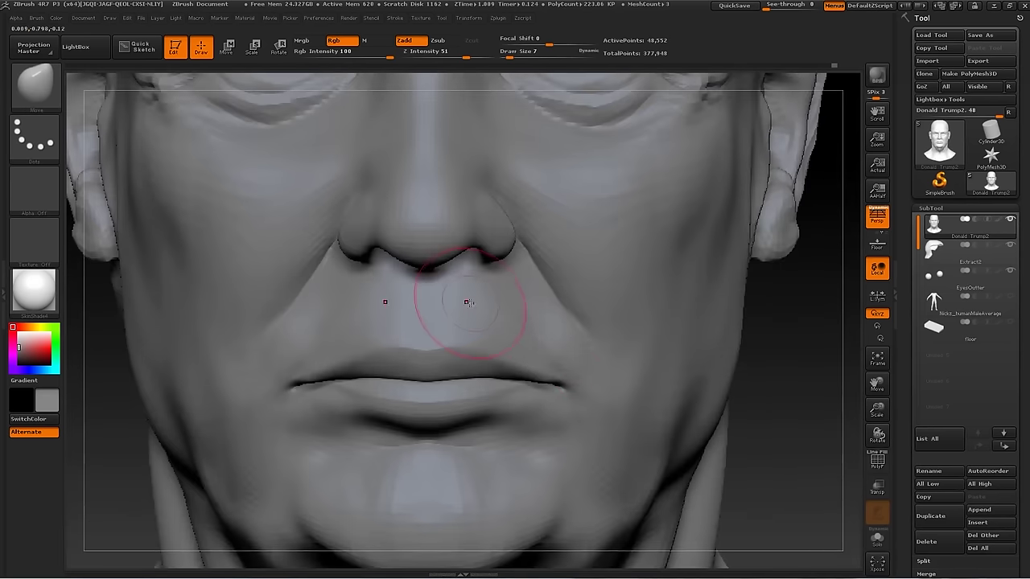
key("b")
key("c")
key("b")
key("b")
key("d")
key("s")
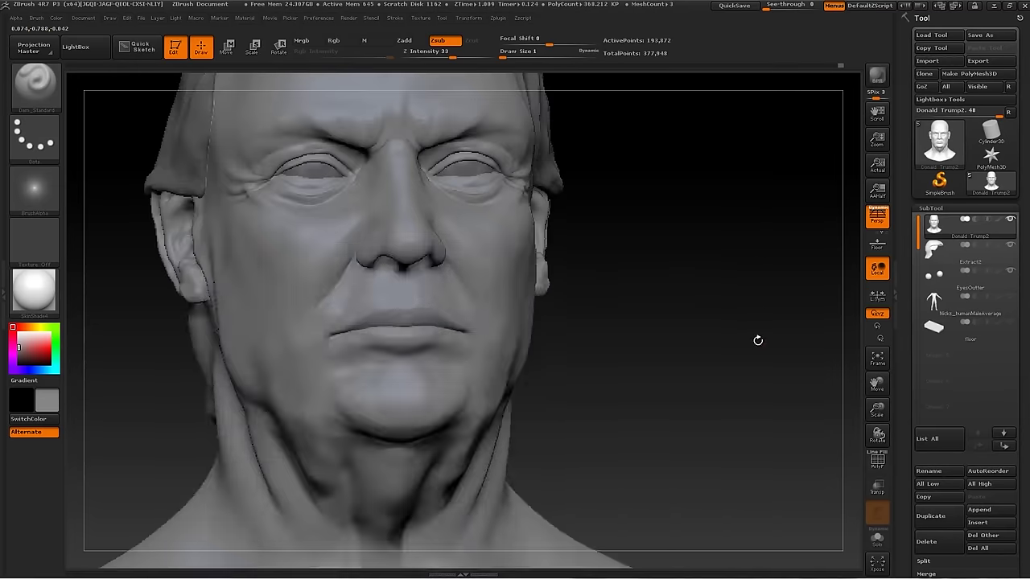
Shape the cheek folds with a size-5 Move brush and check under the eye
key("b")
key("m")
key("v")
key("s")
left_click(362, 305)
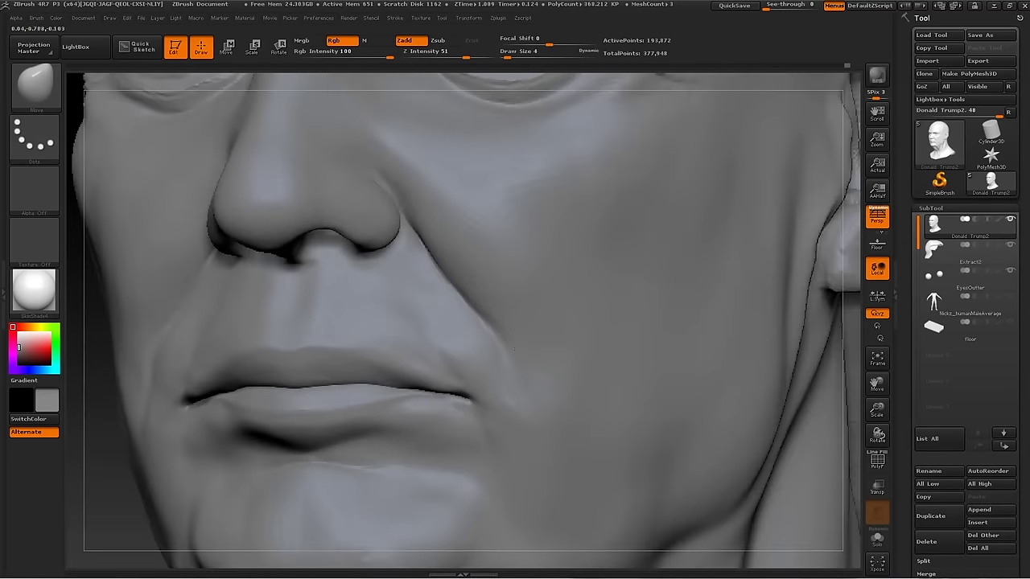
key("f")
left_click_drag(741, 320, 748, 338, "alt")
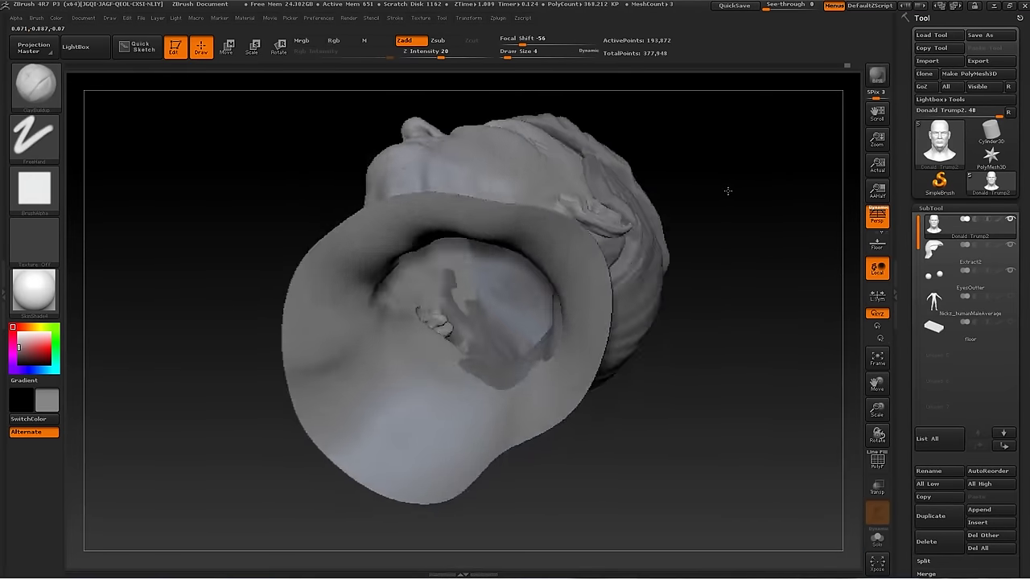
left_click_drag(727, 191, 665, 305)
Select Extract2, then make the head subtool active and show Tool > Geometry
left_click(487, 342, "alt")
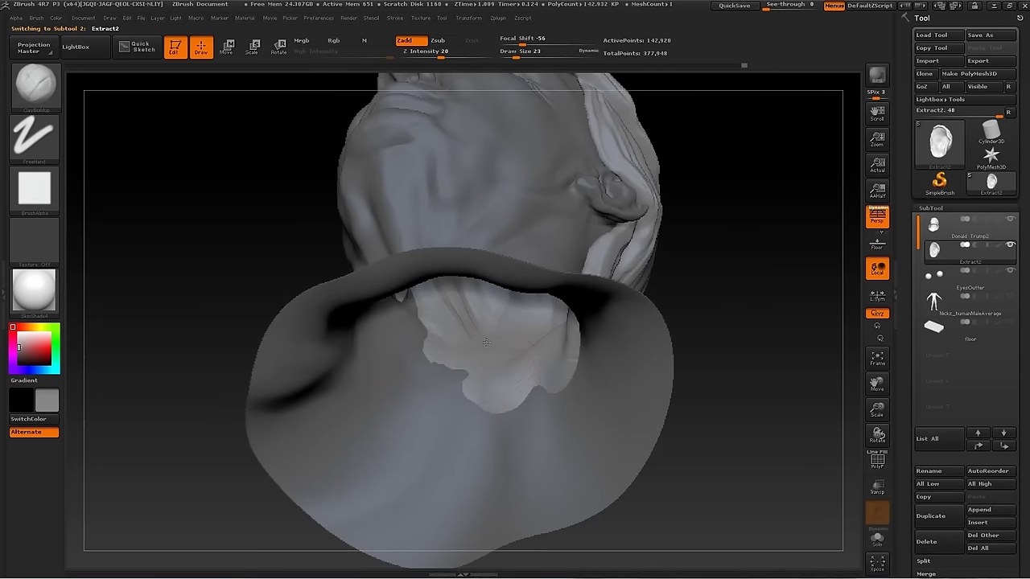
left_click_drag(570, 352, 444, 324)
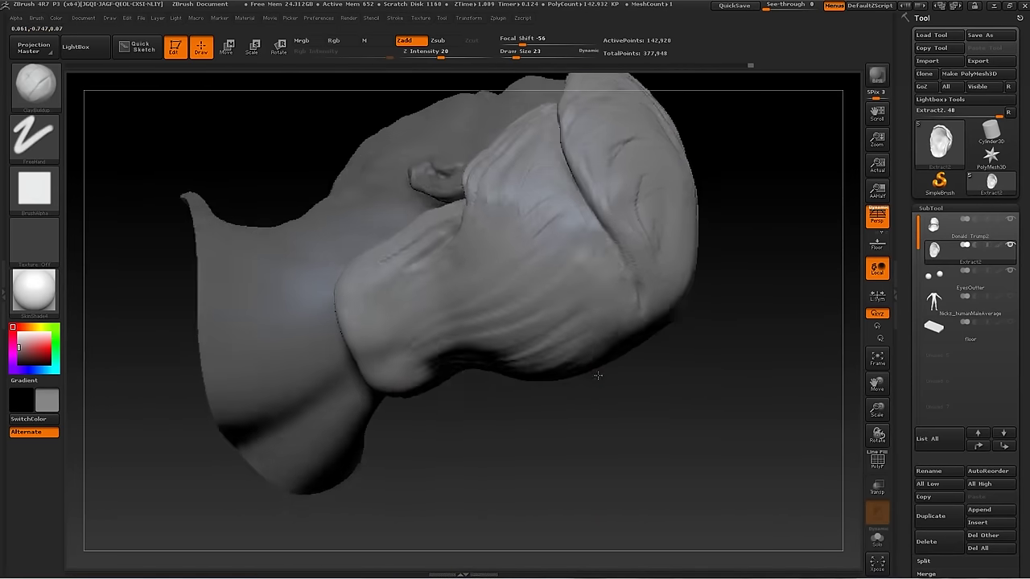
left_click_drag(461, 372, 646, 389)
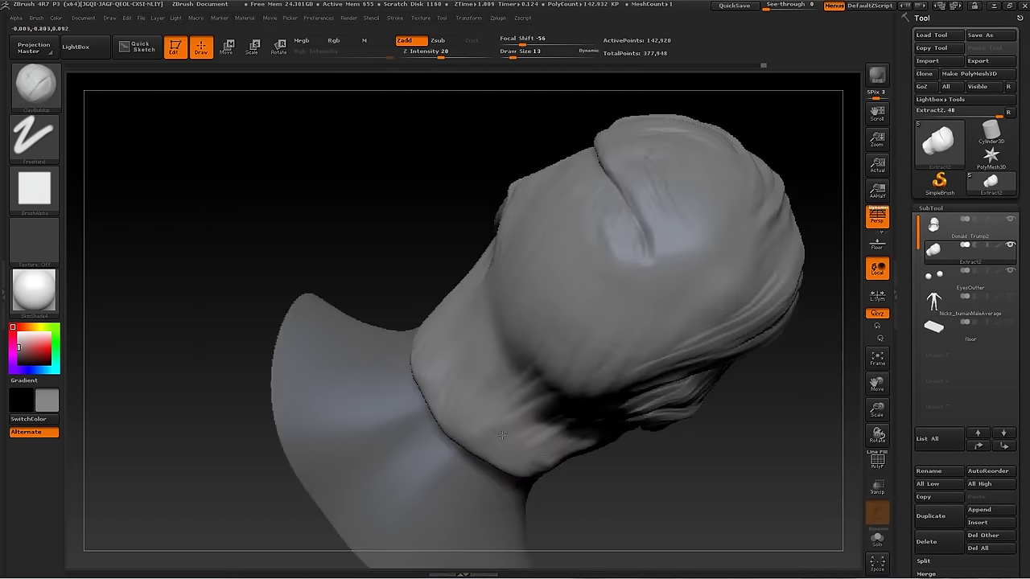
left_click(646, 389, "alt")
left_click(934, 211)
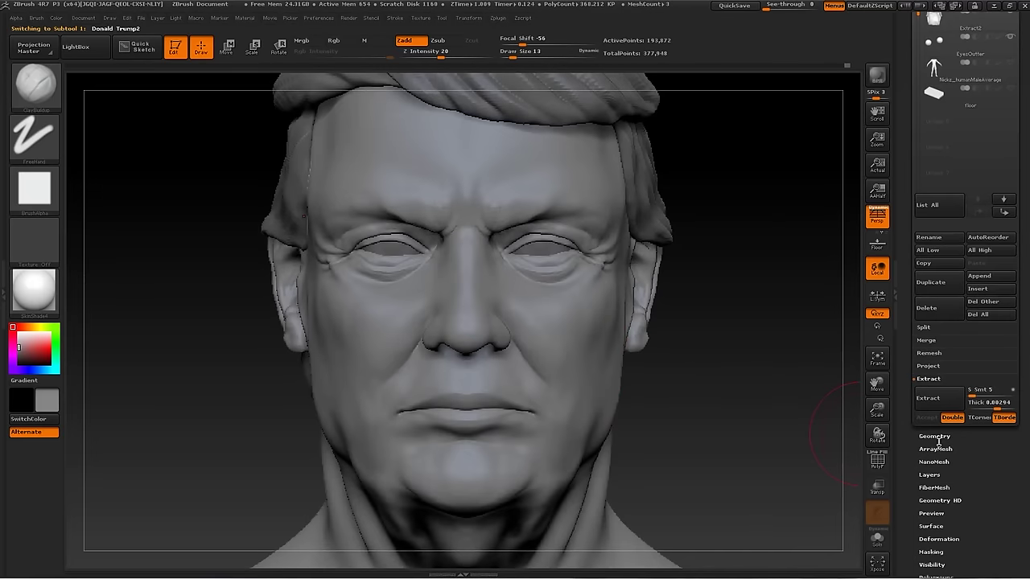
Deepen the brow furrows and inner eye corner with the Move and Dam_Standard brushes
mouse_move(724, 375)
left_mouse_down("alt")
mouse_move(719, 391)
mouse_move(782, 322)
mouse_move(248, 320)
left_mouse_up("alt")
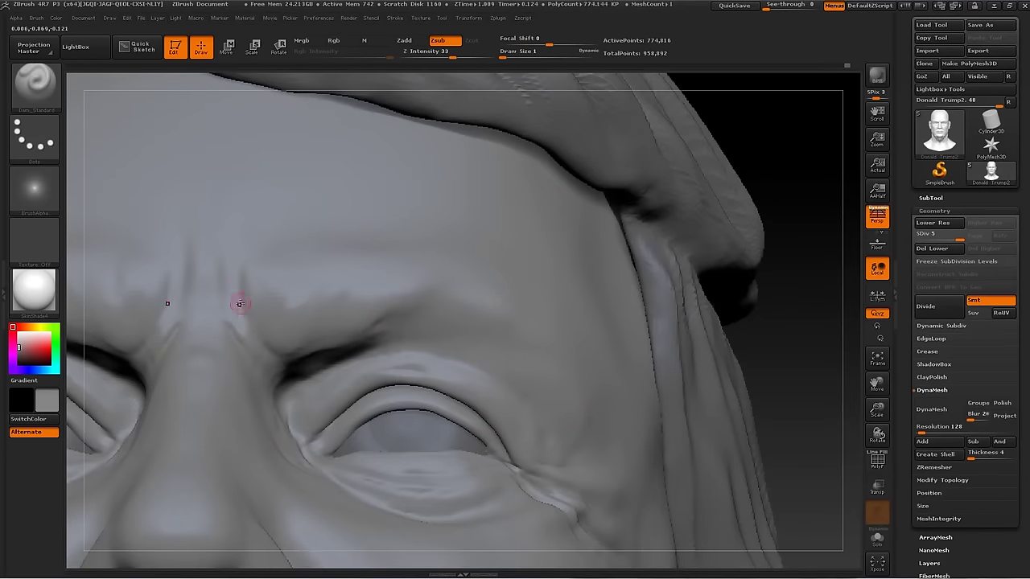
key("bracketright")
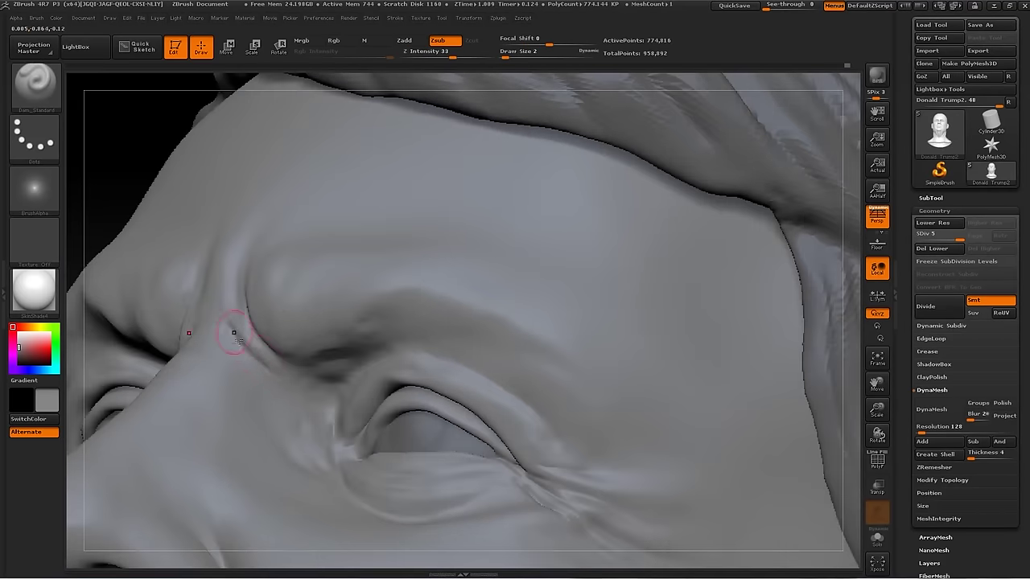
left_click_drag(233, 332, 331, 274)
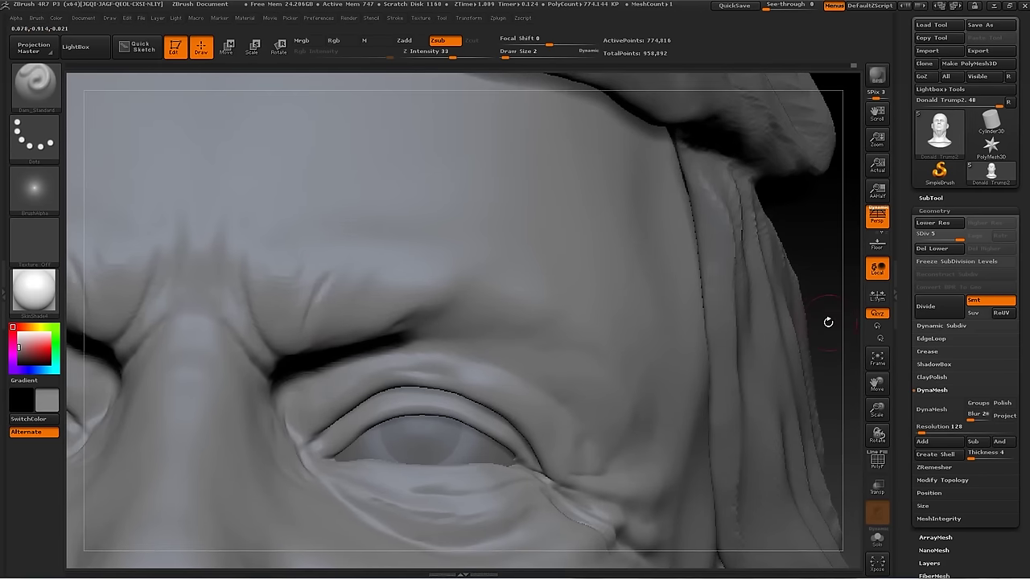
key("b")
key("m")
key("v")
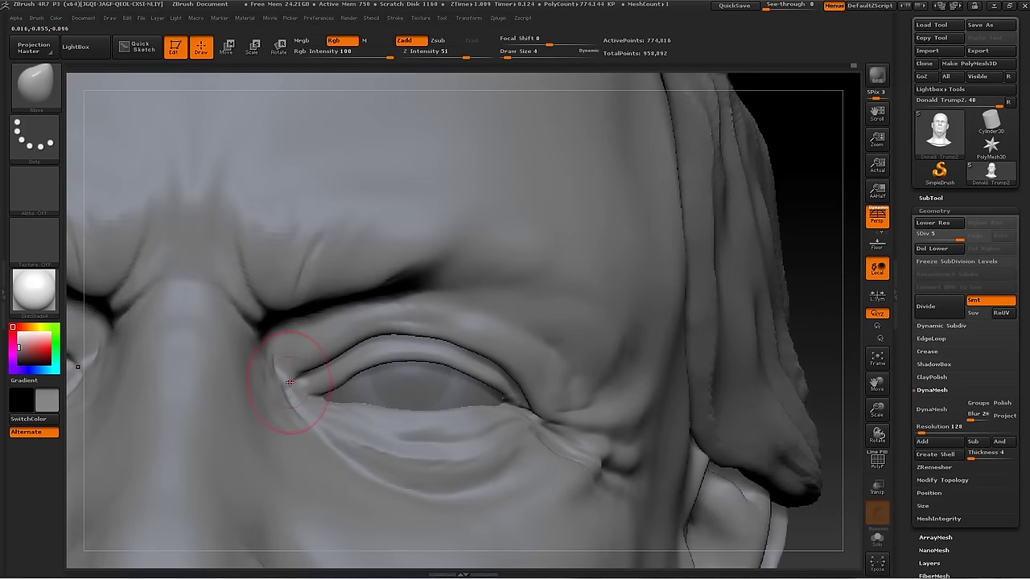
key("b")
key("d")
key("s")
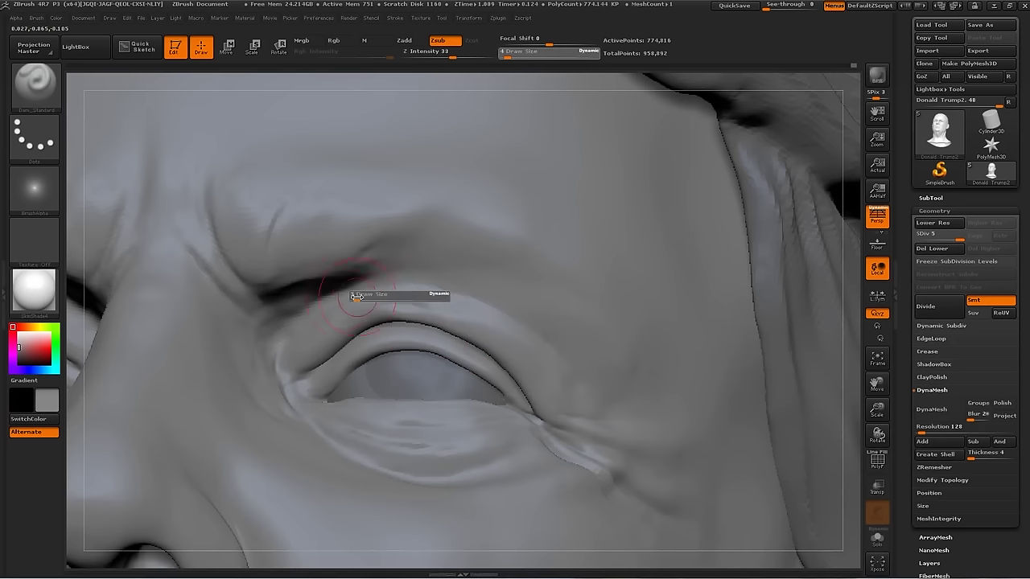
Smooth the inner eye corner with a minimum-size ClayBuildup brush
key("b")
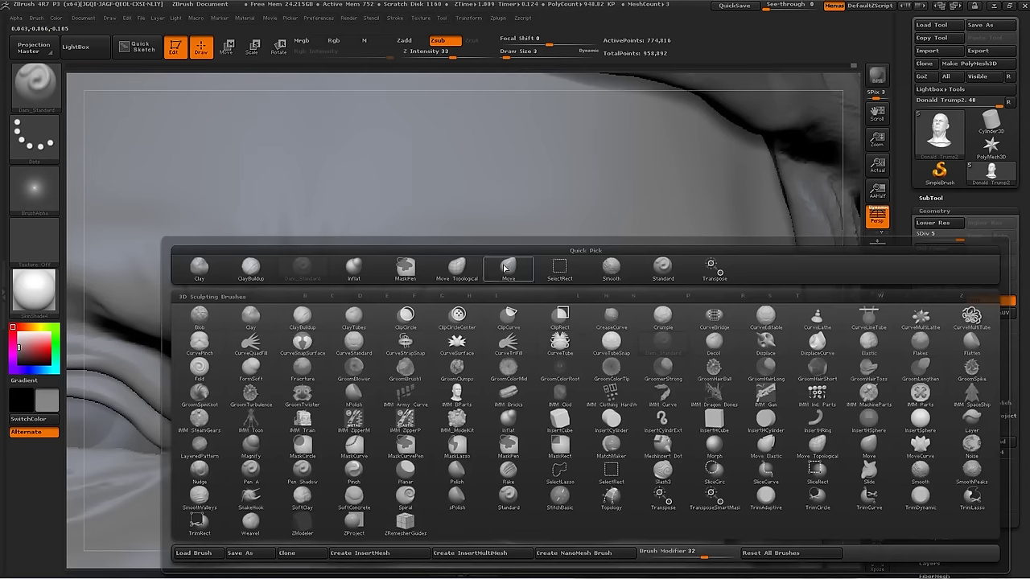
key("m")
key("t")
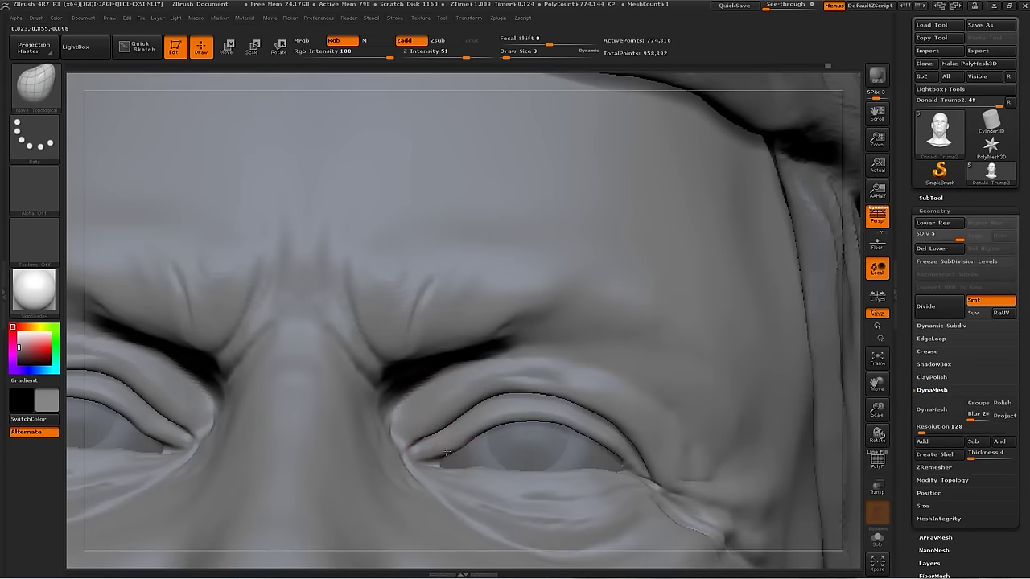
key("f")
mouse_move(476, 359)
left_mouse_down()
mouse_move(855, 457)
mouse_move(855, 338)
left_mouse_up()
key("b")
key("c")
key("b")
key("s")
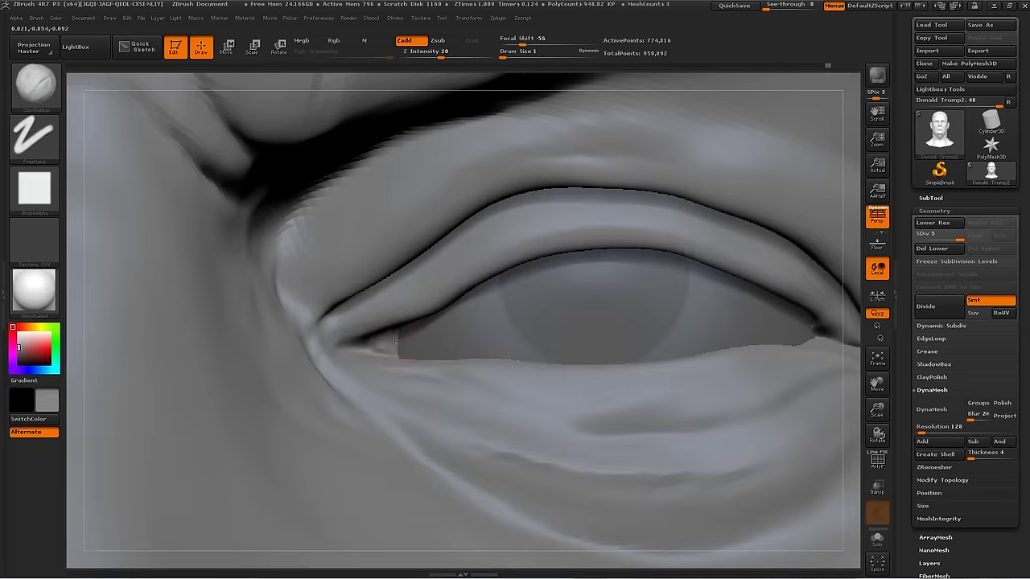
left_click_drag(394, 351, 377, 342, "shift")
left_click_drag(827, 255, 244, 289)
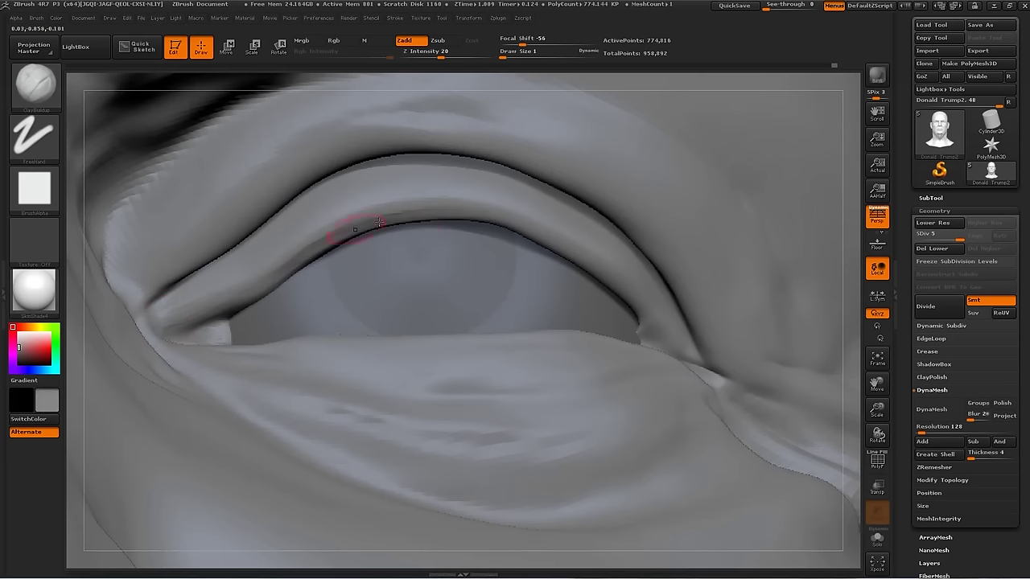
left_click_drag(562, 257, 609, 344)
key("s")
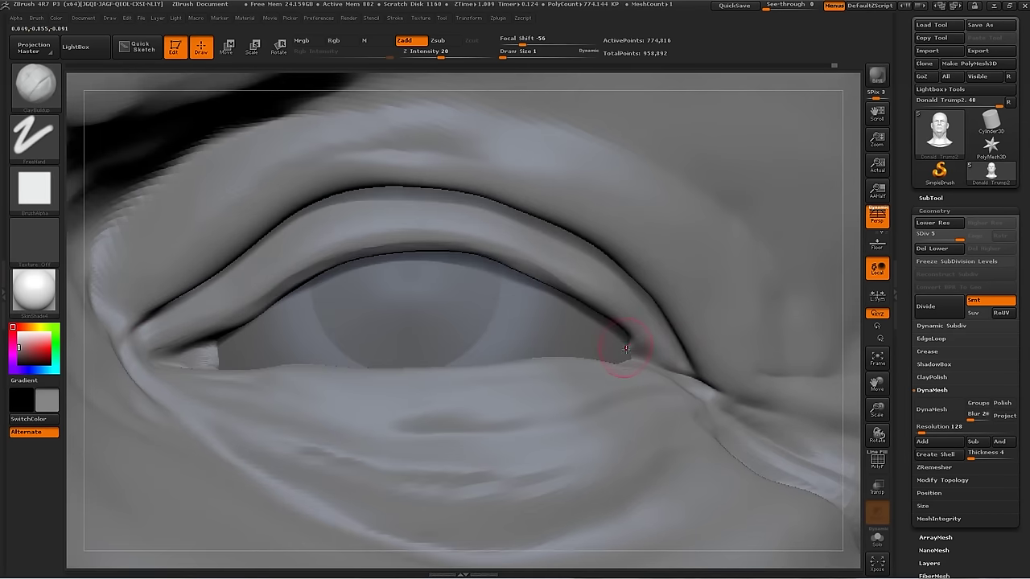
Push the lower eyelid upward with an enlarged Move Topological brush
key("b")
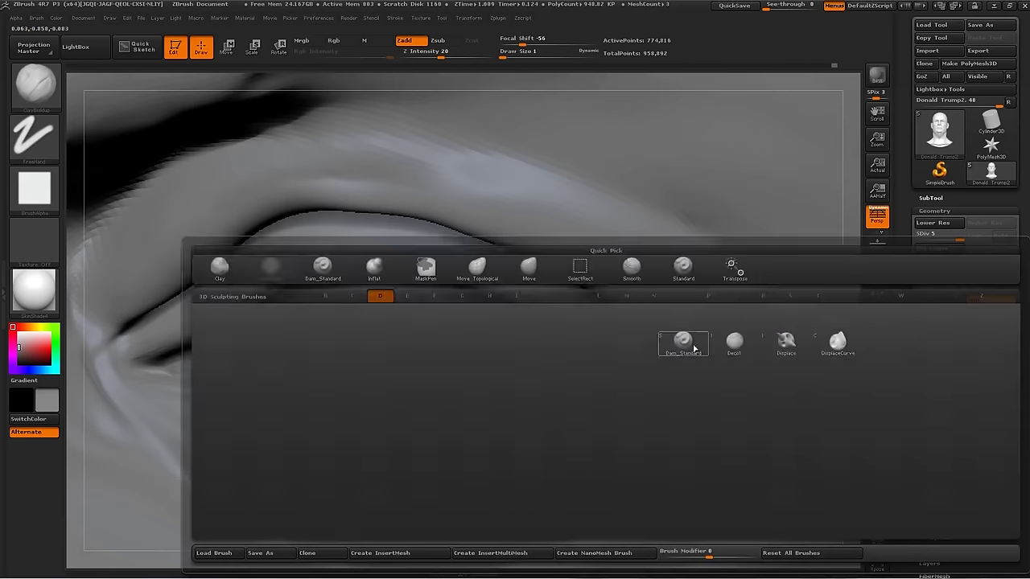
key("d")
key("s")
left_click_drag(844, 339, 629, 332)
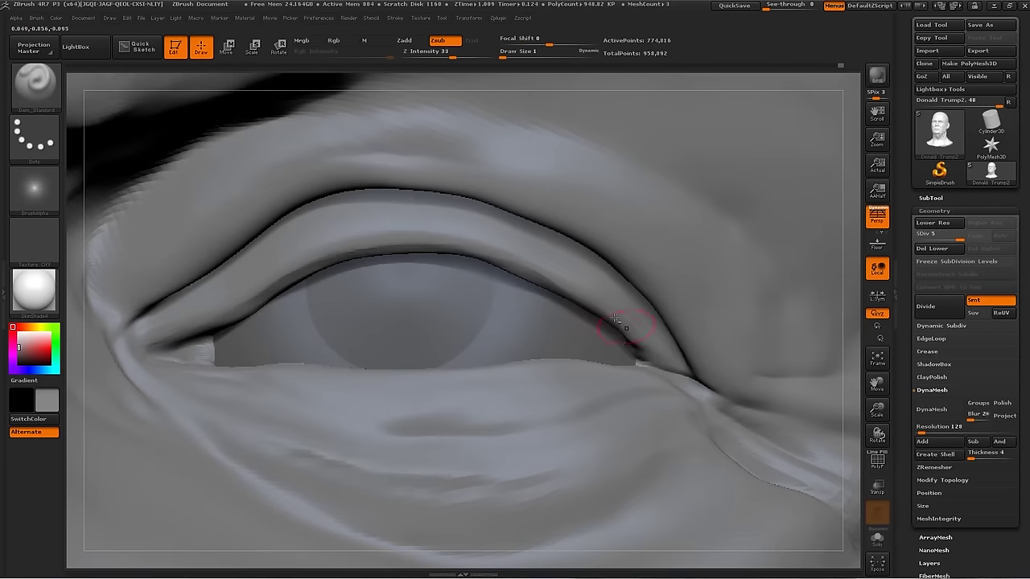
key("shift")
left_click_drag(854, 270, 855, 299)
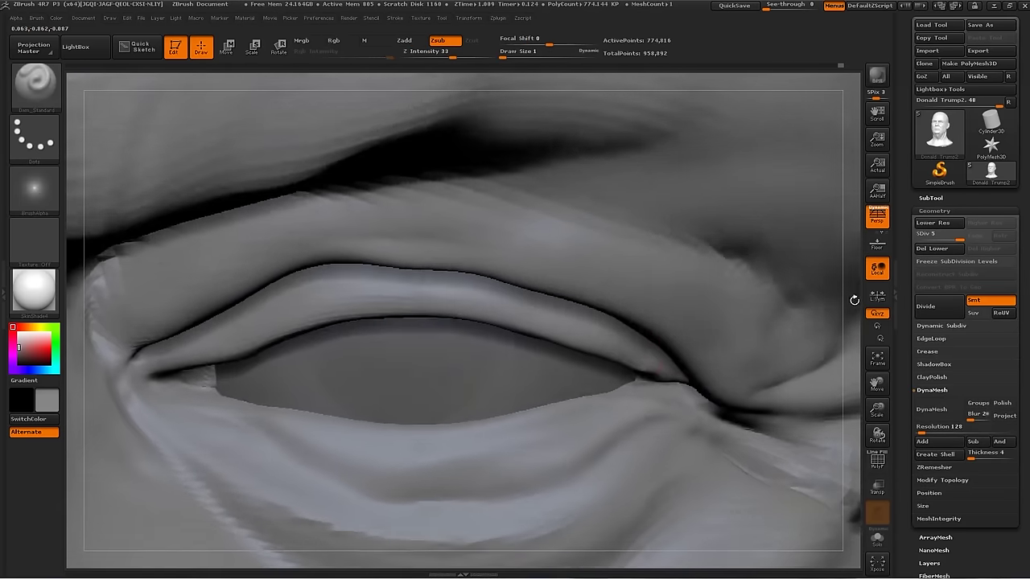
key("b")
key("m")
key("t")
key("bracketright")
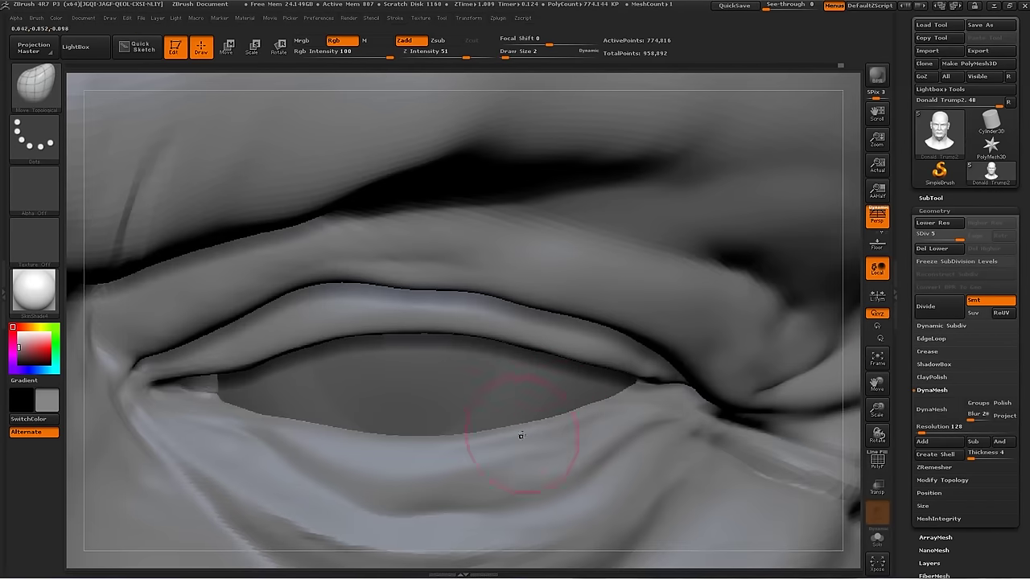
left_click_drag(848, 294, 550, 444)
left_click_drag(368, 465, 368, 442)
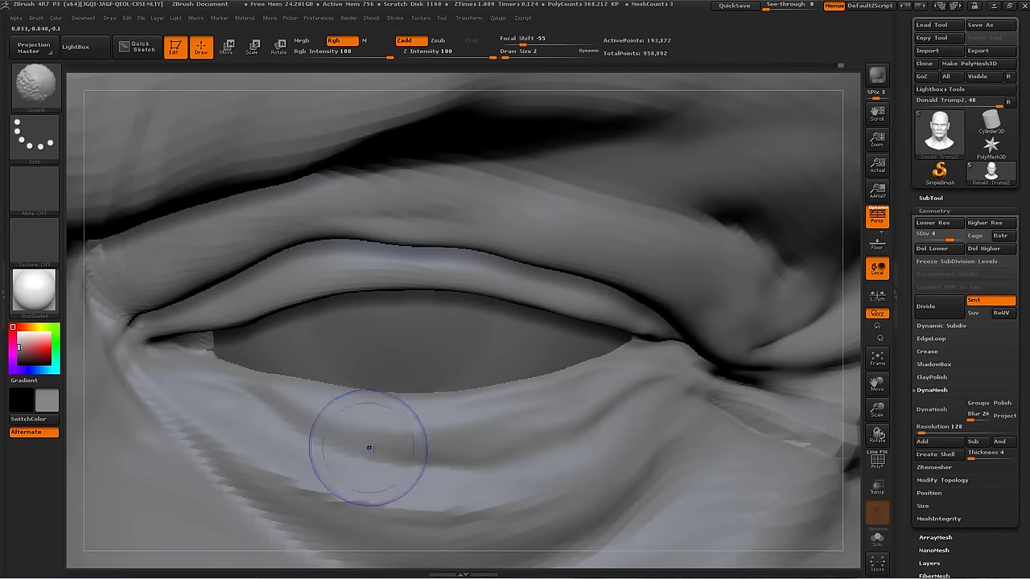
Carve a crease along the lower-lid fold with a minimum-size Dam_Standard brush
key("b")
key("d")
key("s")
key("s")
left_click_drag(300, 411, 256, 408)
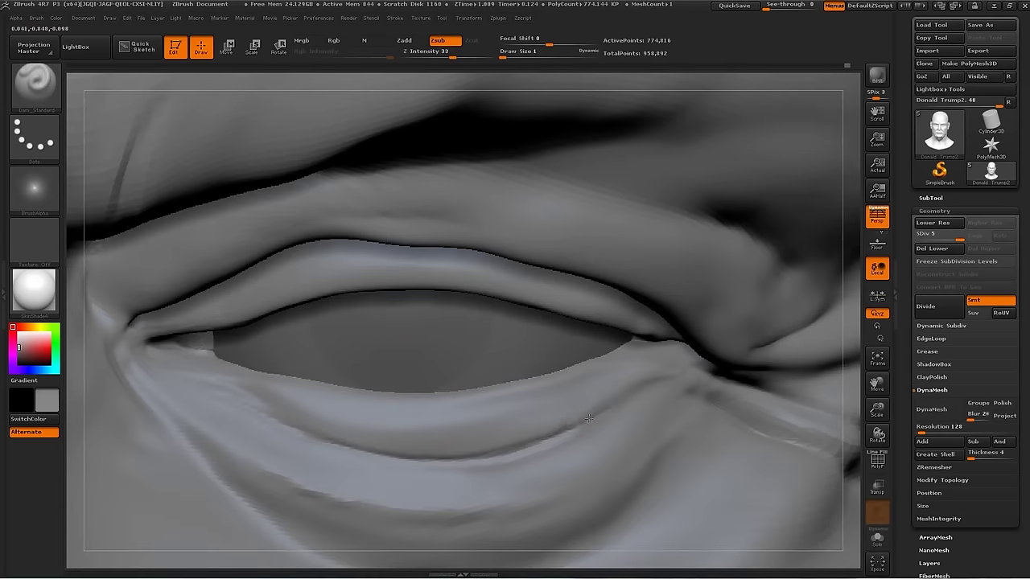
key("b")
key("c")
key("b")
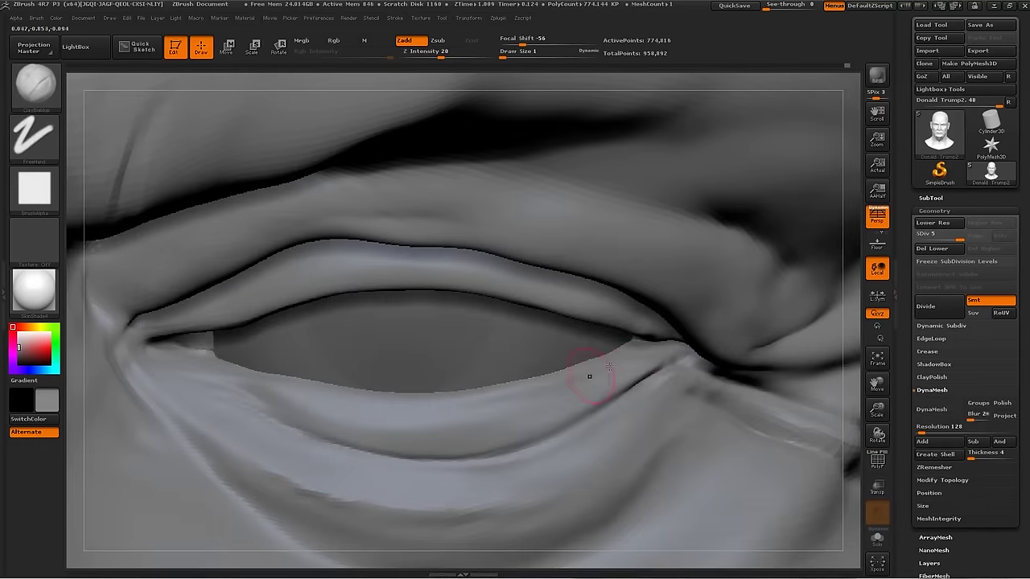
key("shift")
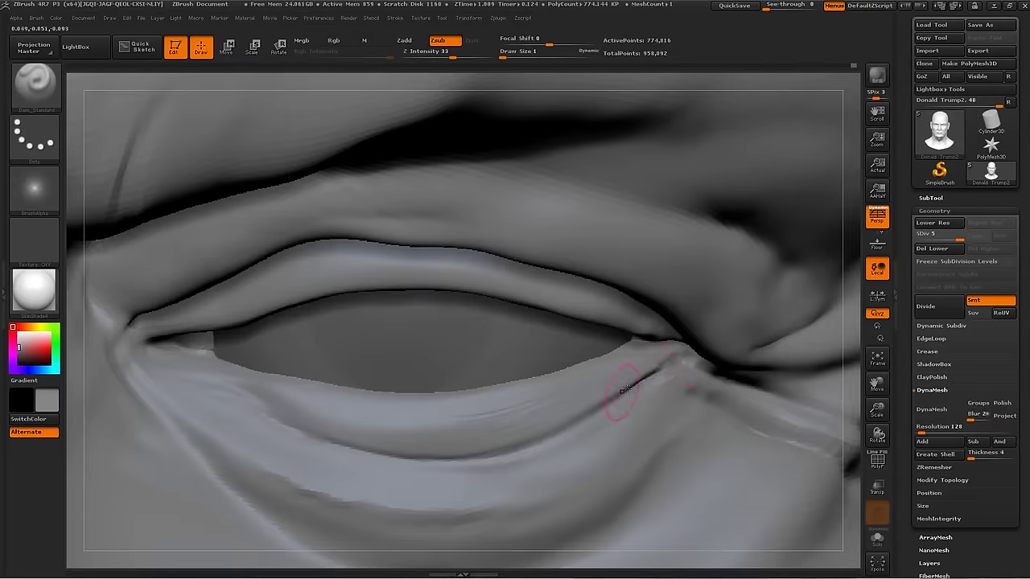
mouse_move(296, 434)
left_mouse_down("alt")
mouse_move(321, 368)
mouse_move(455, 406)
left_mouse_up("alt")
key("b")
key("d")
key("s")
left_click_drag(610, 408, 444, 433)
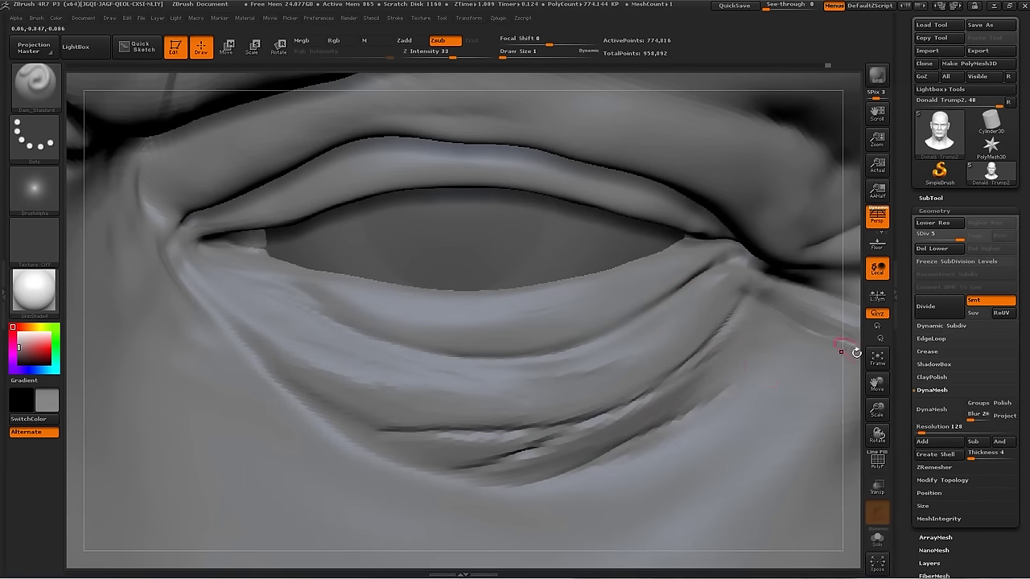
Add wrinkles at the outer eye corner using Standard, ClayBuildup and Dam_Standard
left_click_drag(860, 353, 487, 393, "alt")
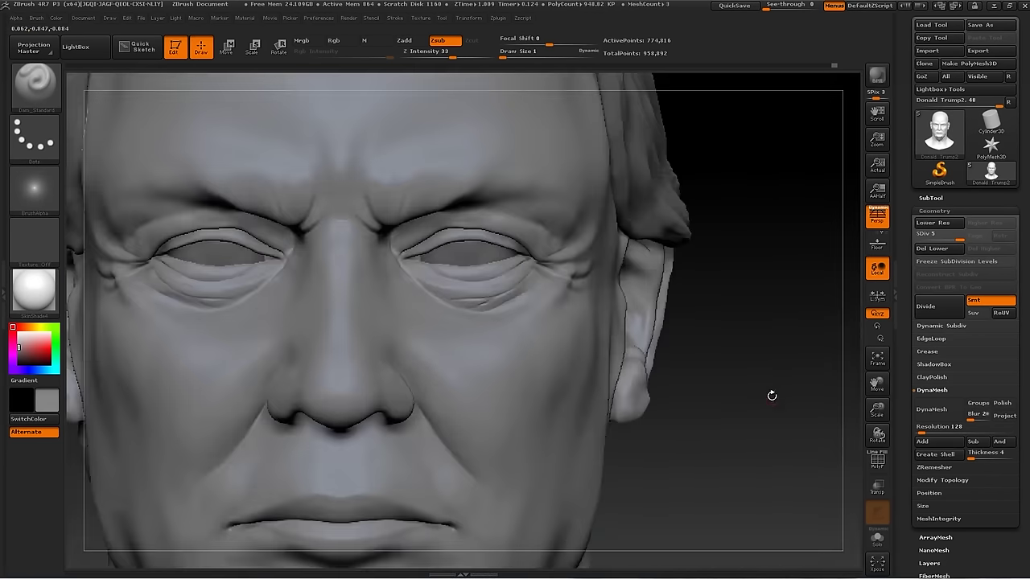
key("b")
key("s")
key("t")
key("b")
key("c")
key("b")
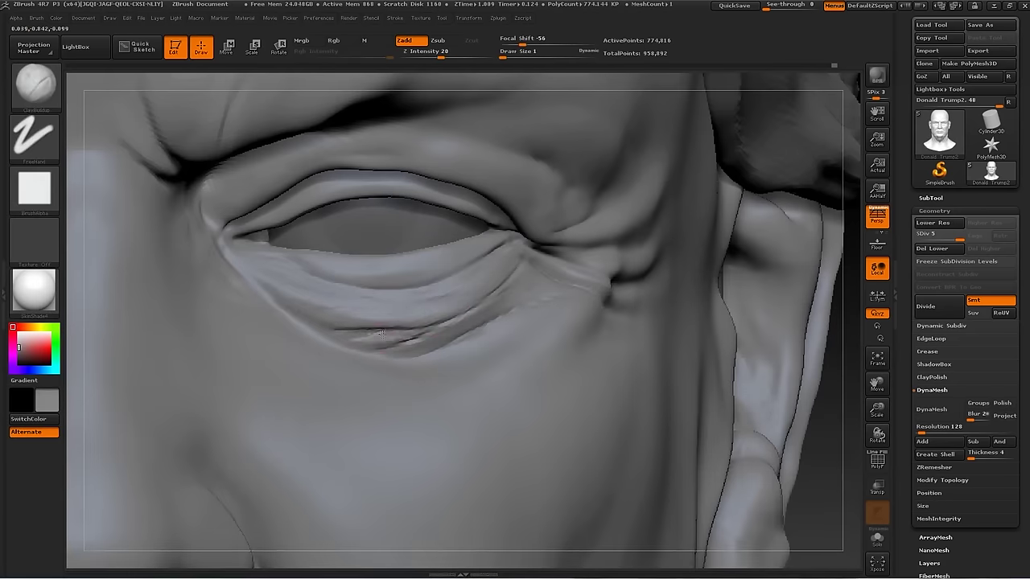
key("b")
key("d")
key("s")
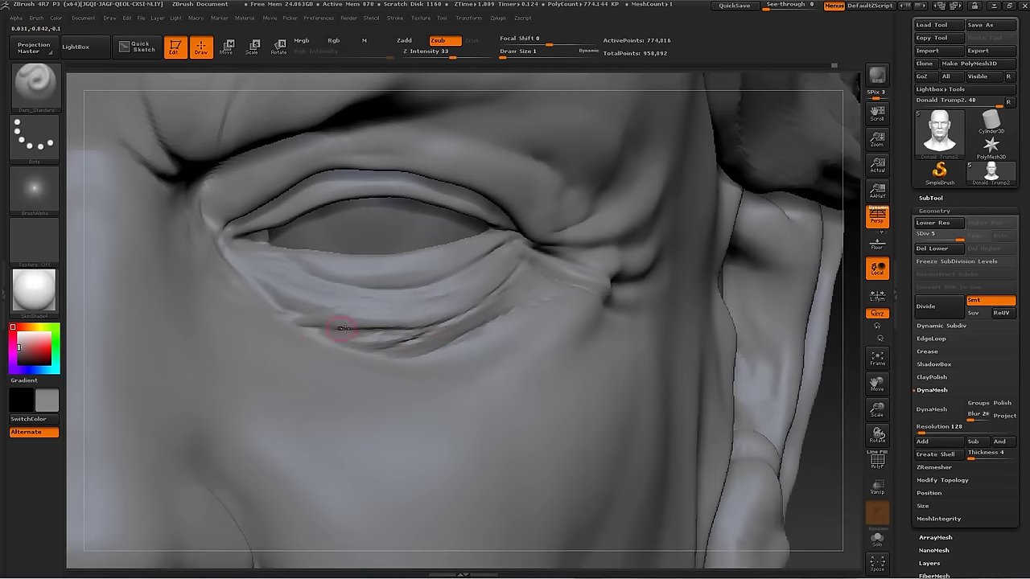
Nudge the lower lid with a smaller Move brush and build up the lower lip contour
key("b")
key("m")
key("v")
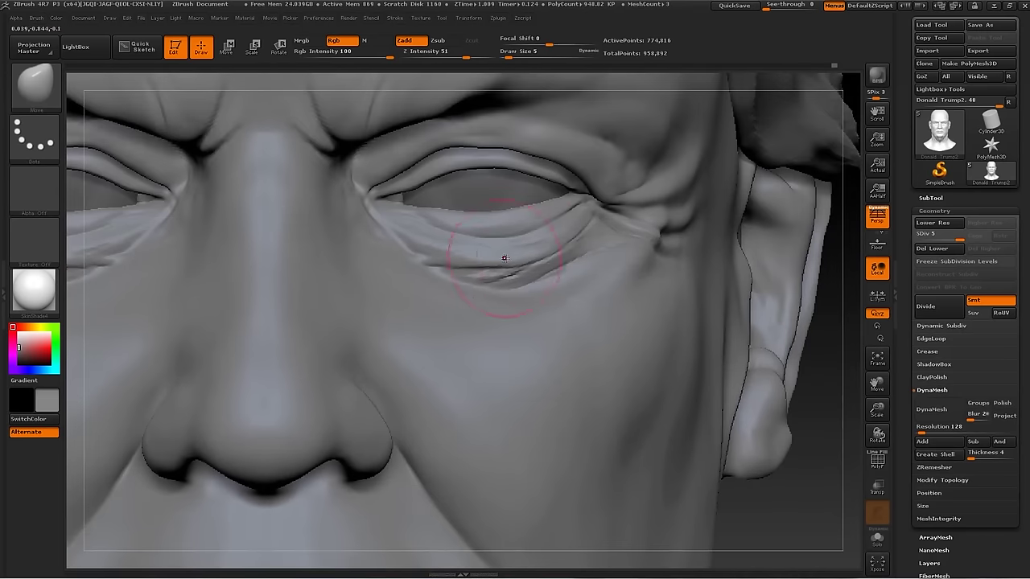
key("s")
left_click_drag(556, 269, 468, 260)
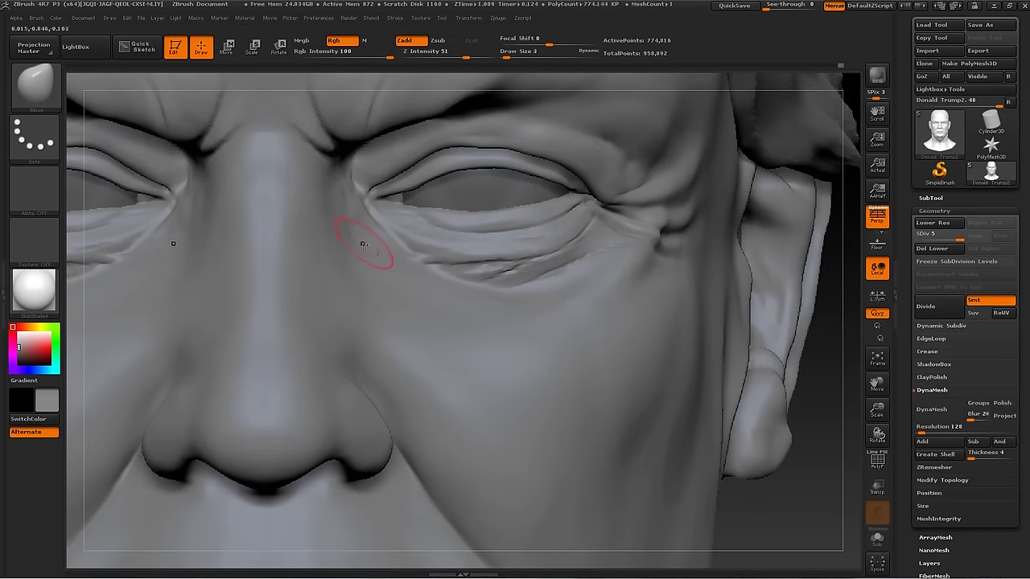
left_click_drag(350, 215, 531, 330)
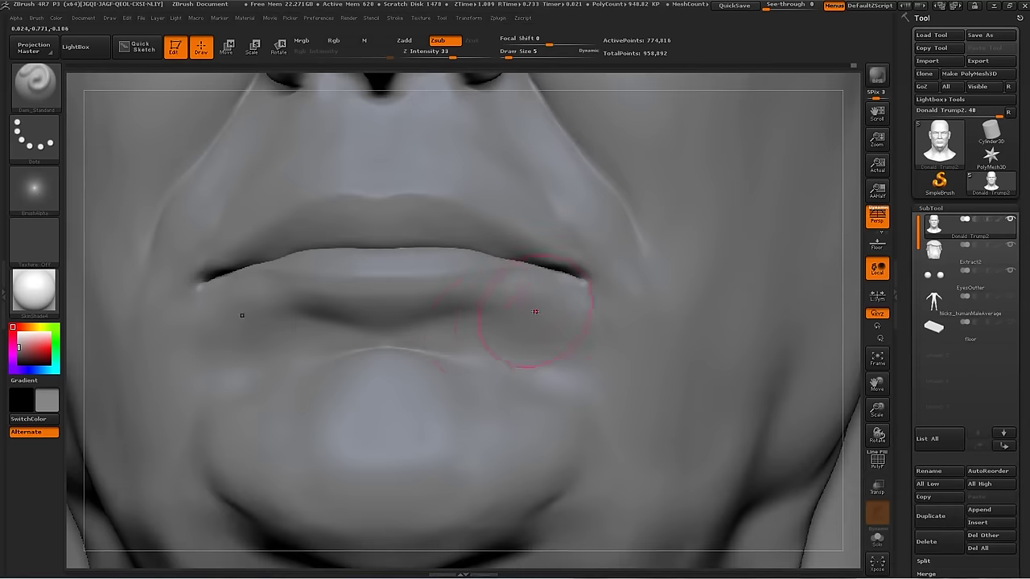
key("s")
key("s")
left_click_drag(501, 314, 481, 308)
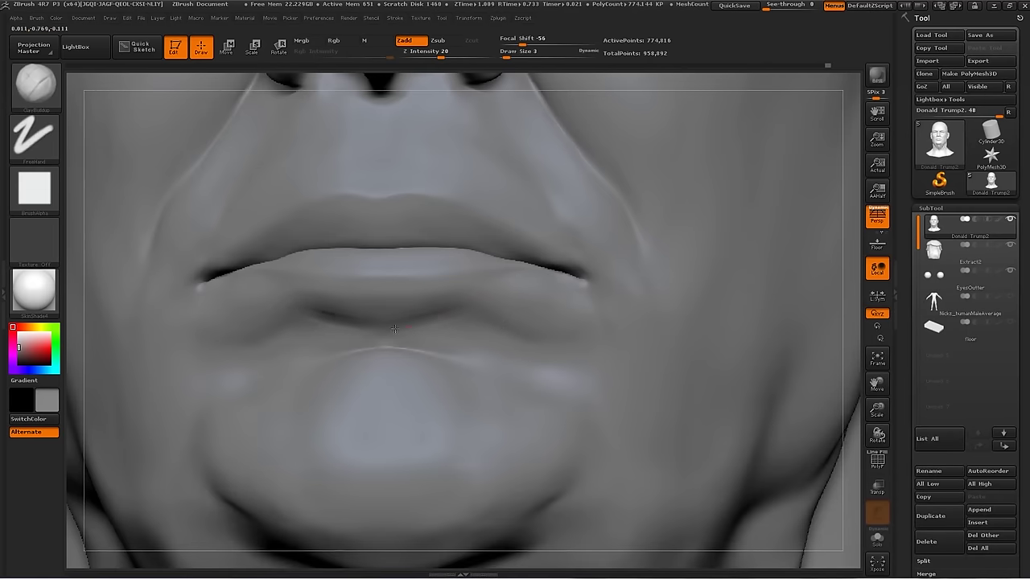
Smooth the lip crease at the first mouth corner, switching to the ClayBuildup brush
key("shift")
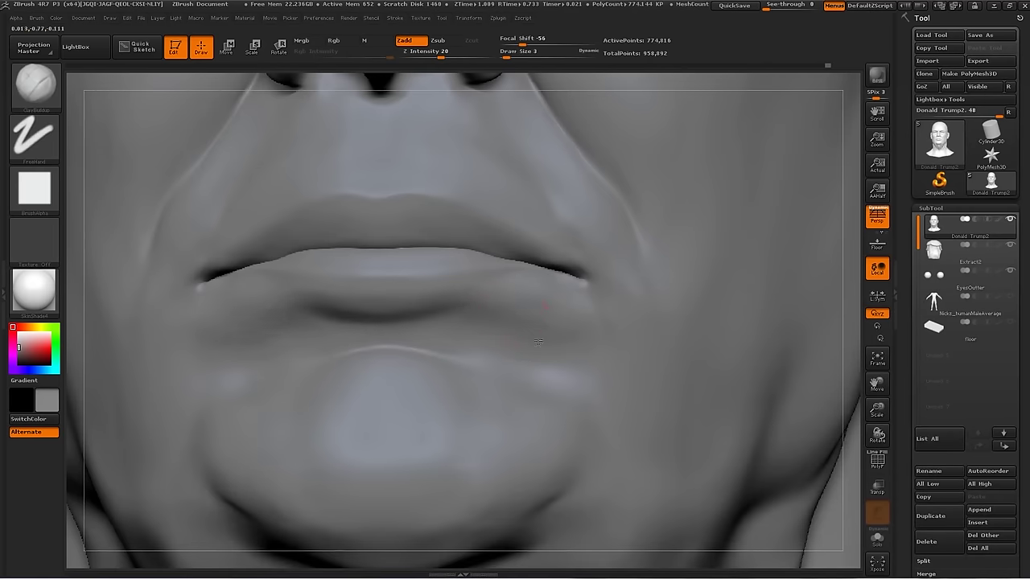
left_click_drag(593, 311, 609, 380, "alt")
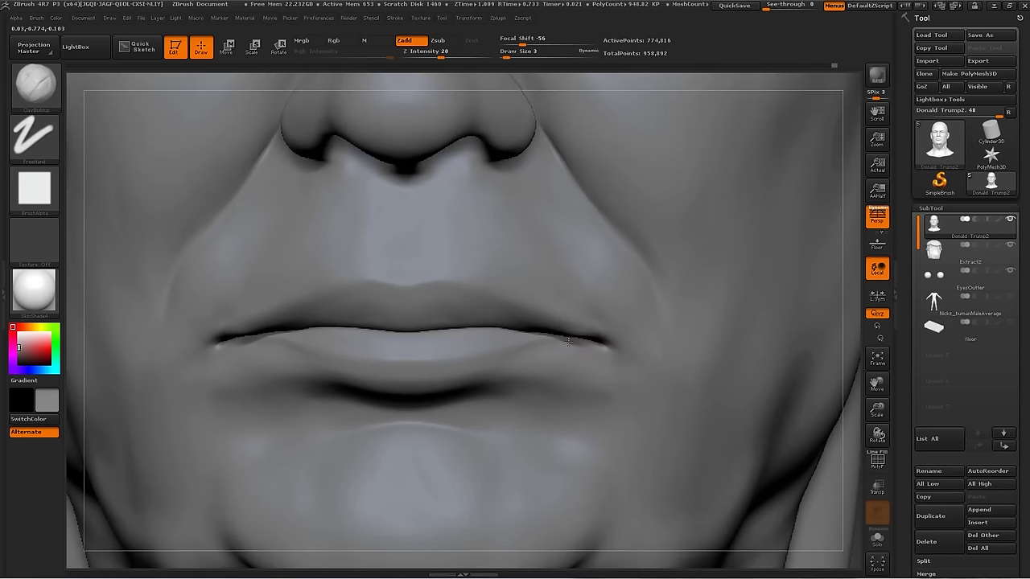
mouse_move(568, 342)
left_mouse_down("alt")
mouse_move(593, 363)
mouse_move(497, 391)
left_mouse_up("alt")
key("shift")
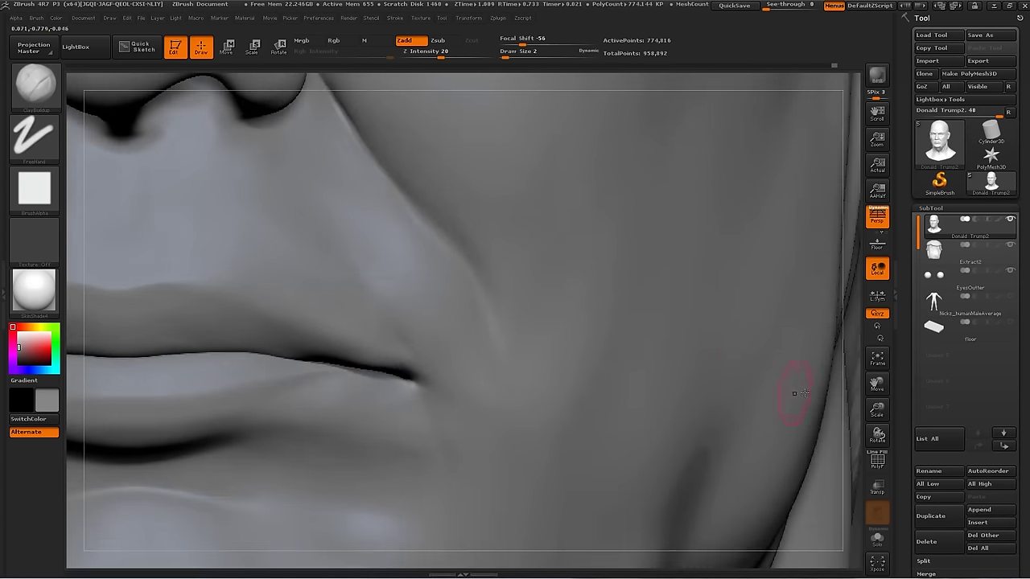
left_click_drag(759, 379, 683, 341, "alt")
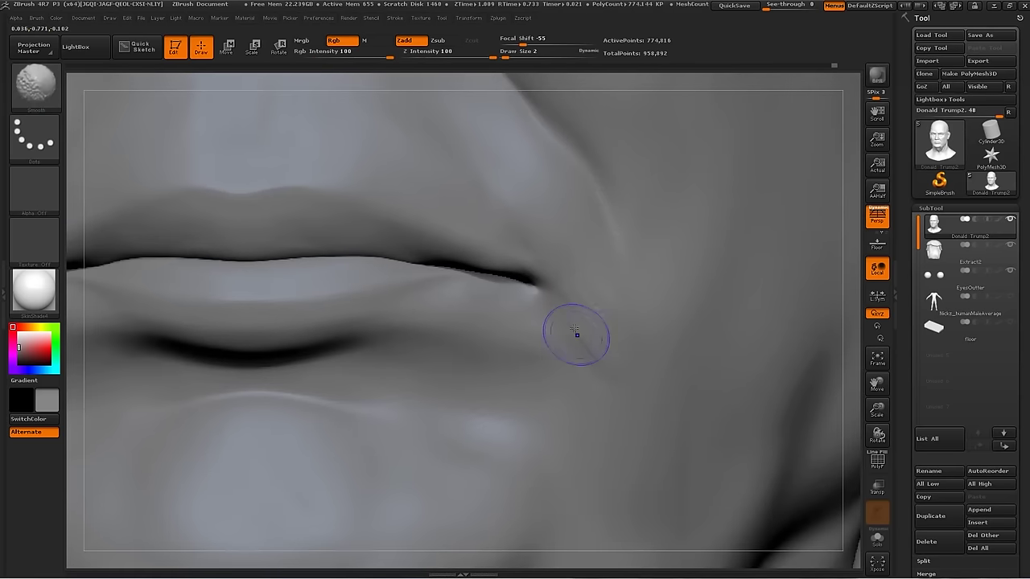
mouse_move(651, 361)
left_mouse_down("alt")
mouse_move(805, 423)
mouse_move(756, 344)
mouse_move(479, 335)
left_mouse_up("alt")
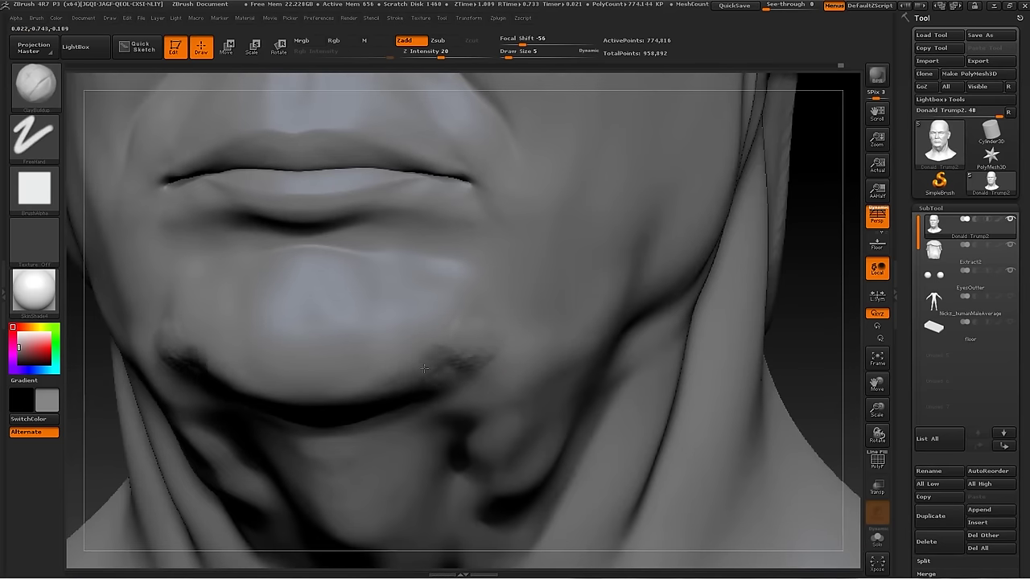
mouse_move(471, 315)
left_mouse_down("alt")
mouse_move(786, 306)
mouse_move(440, 404)
left_mouse_up("alt")
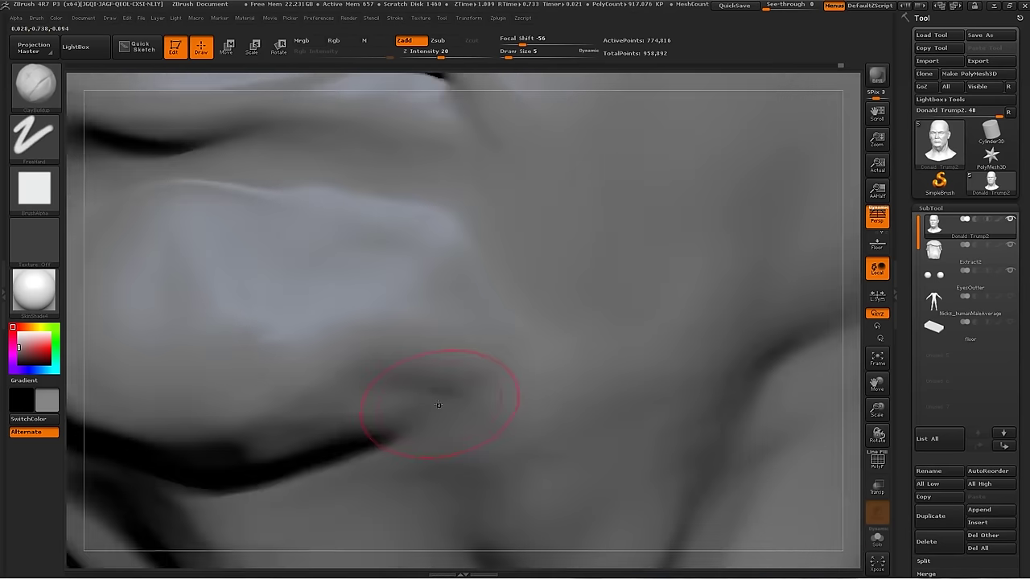
key("b")
key("s")
key("t")
key("b")
key("c")
key("b")
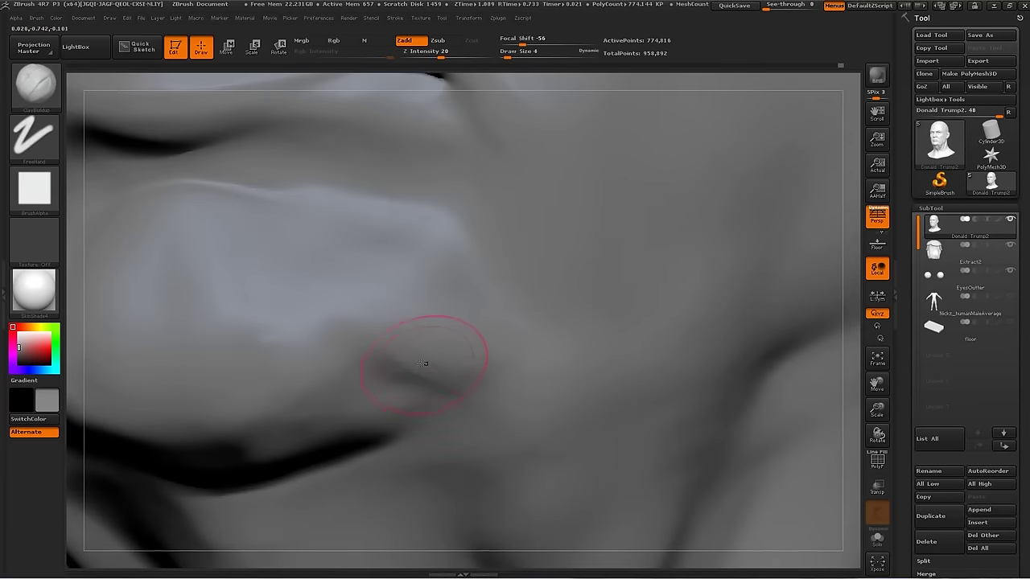
left_click_drag(133, 474, 433, 399)
left_click_drag(309, 383, 449, 385, "shift")
Soften and reshape the crease at the other mouth corner from a side view
key("f")
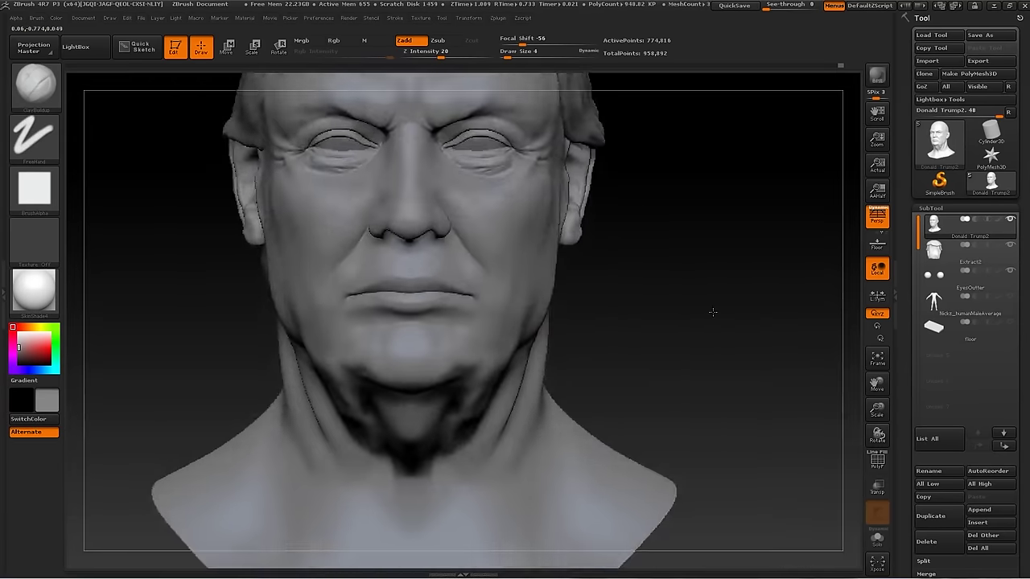
left_click_drag(713, 311, 749, 379, "alt")
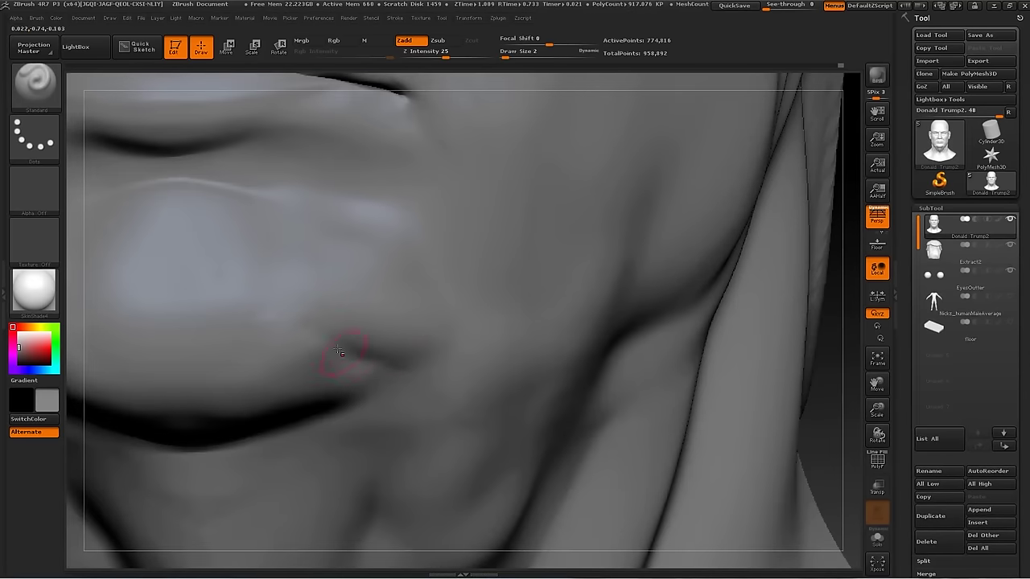
left_click_drag(340, 351, 339, 366, "shift")
left_click_drag(431, 375, 379, 391, "shift")
key("f")
mouse_move(701, 363)
left_mouse_down("alt")
mouse_move(292, 397)
mouse_move(513, 351)
left_mouse_up("alt")
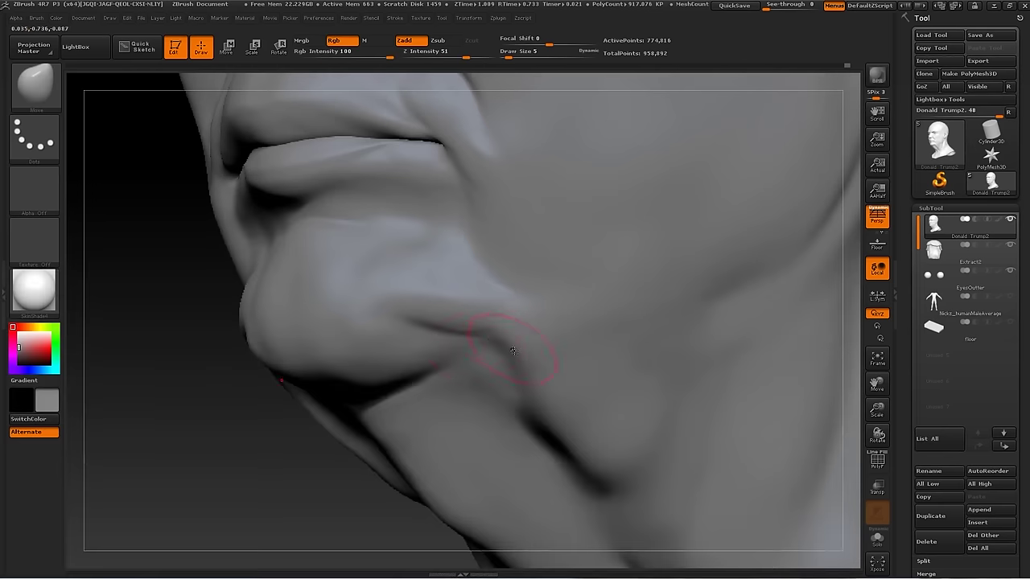
left_click_drag(419, 314, 195, 442, "alt")
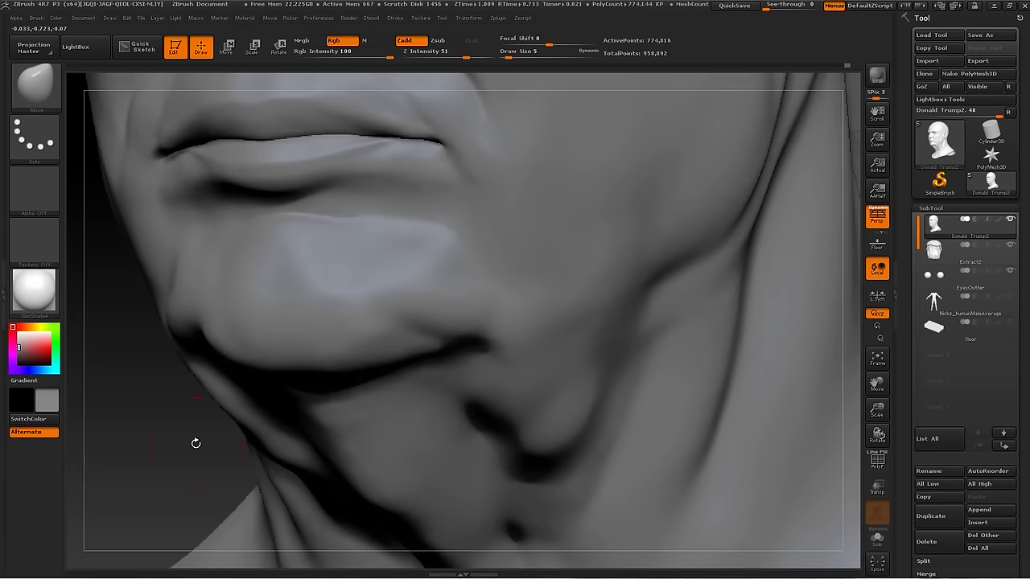
key("f")
mouse_move(721, 255)
left_mouse_down()
mouse_move(731, 271)
mouse_move(564, 299)
mouse_move(518, 322)
mouse_move(501, 311)
mouse_move(166, 340)
mouse_move(265, 375)
mouse_move(355, 135)
left_mouse_up()
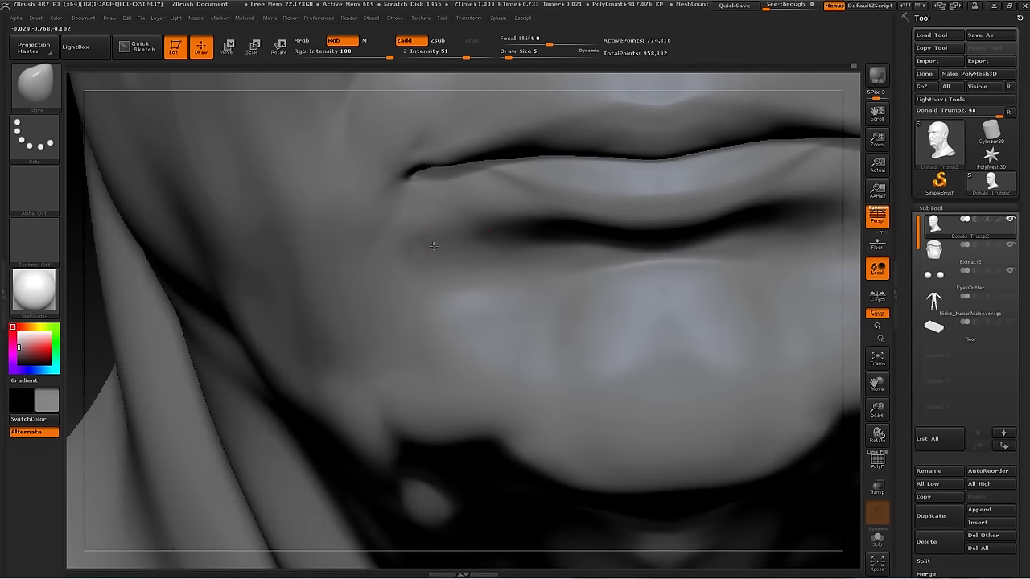
left_click_drag(433, 245, 443, 241)
Adjust the lip corner using ClayBuildup, Dam_Standard and Move Topological brushes
key("b")
key("c")
key("b")
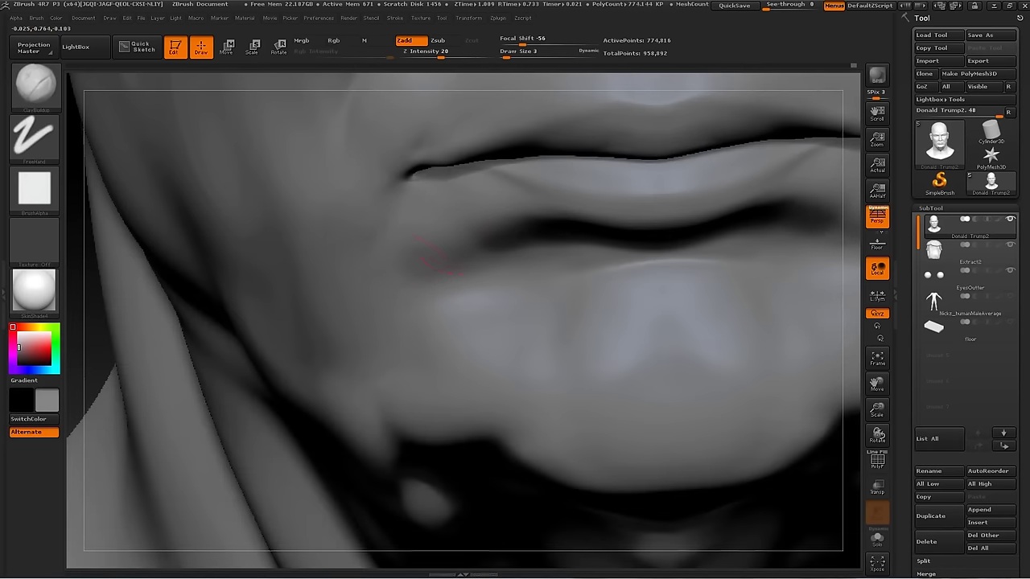
key("b")
key("d")
key("s")
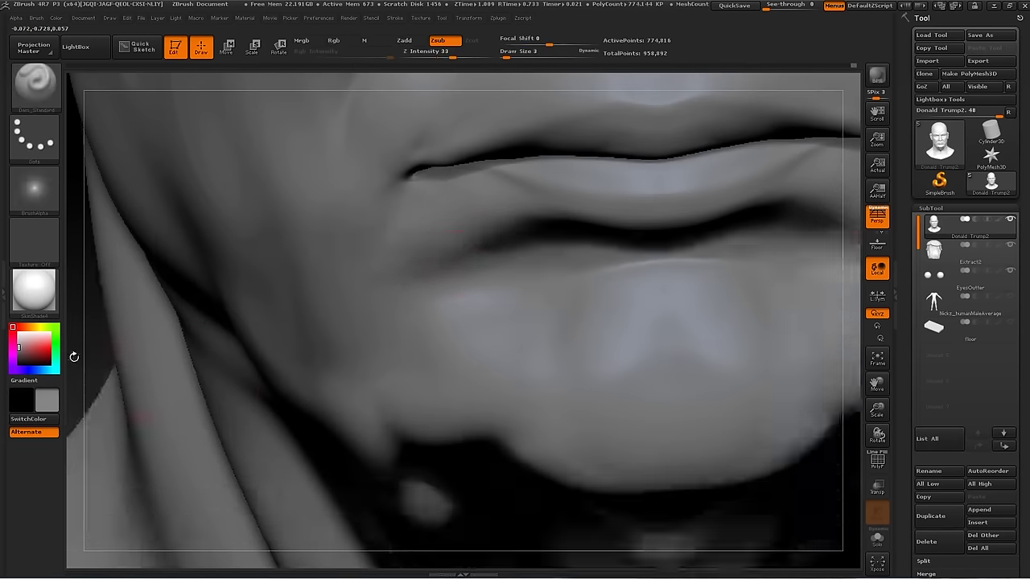
left_click_drag(402, 177, 474, 244, "alt")
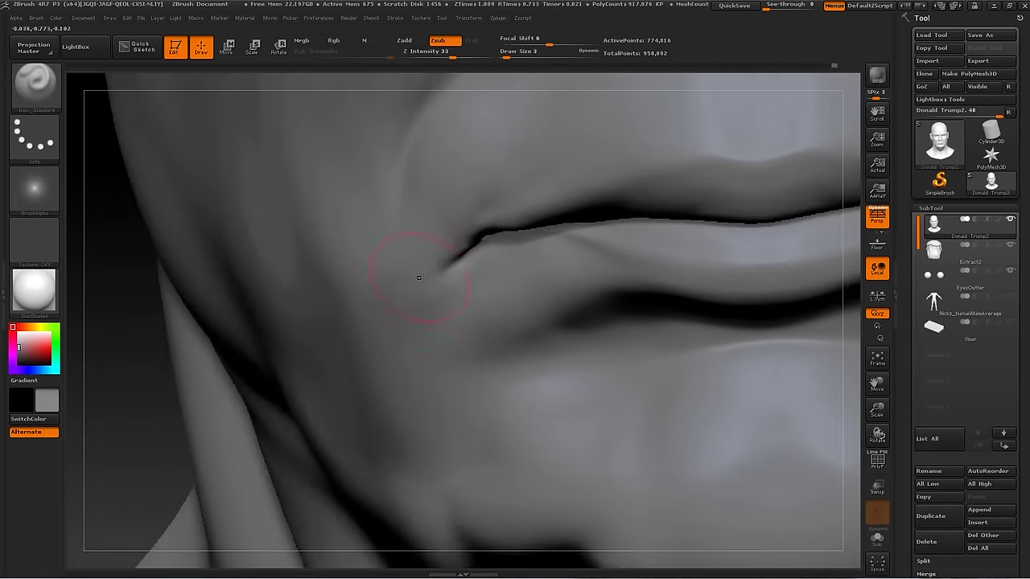
key("b")
key("m")
key("t")
mouse_move(459, 241)
left_mouse_down("alt")
mouse_move(498, 274)
mouse_move(299, 344)
left_mouse_up("alt")
key("f")
mouse_move(80, 385)
left_mouse_down("alt")
mouse_move(219, 406)
mouse_move(444, 329)
left_mouse_up("alt")
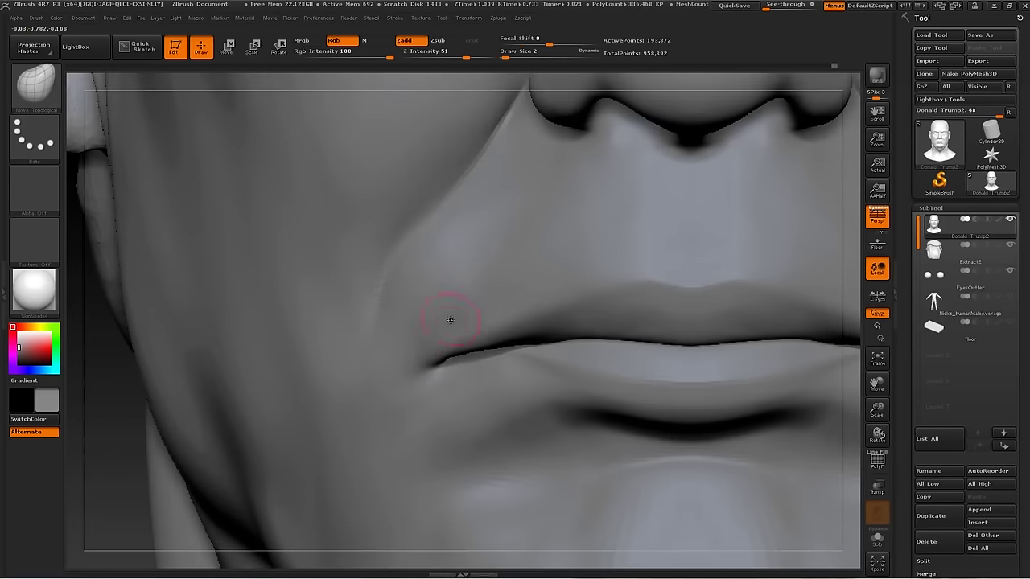
Switch to the Standard brush at Draw Size 7 and smooth the nasolabial fold
key("b")
key("c")
key("b")
key("b")
key("s")
key("t")
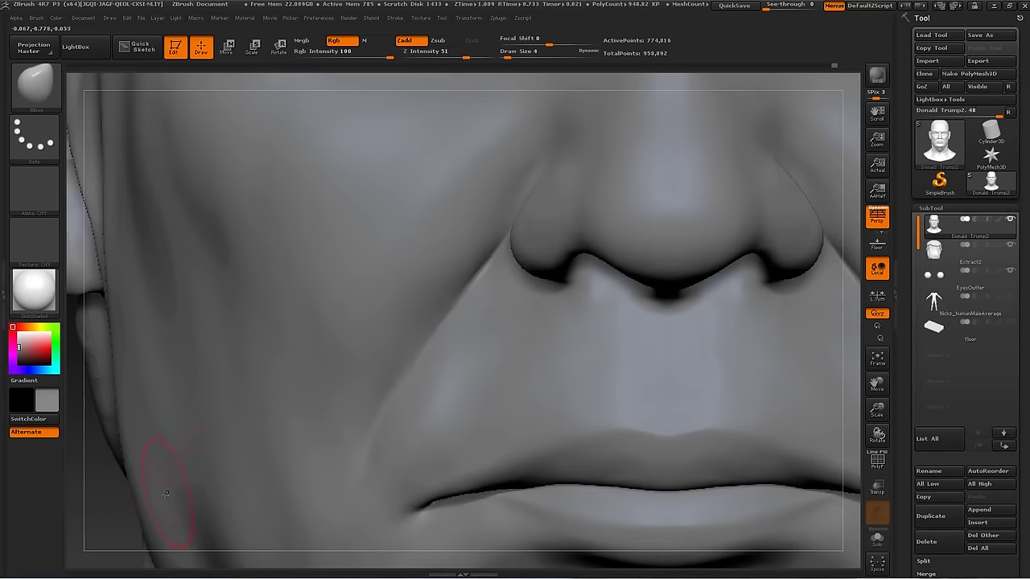
key("b")
left_click(569, 258)
type("s7")
key("Return")
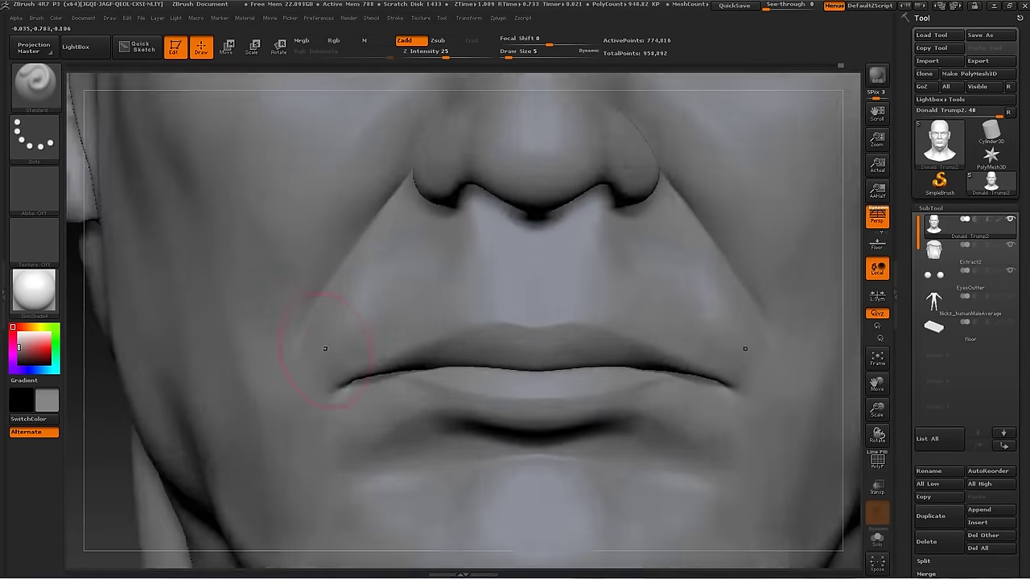
key("shift")
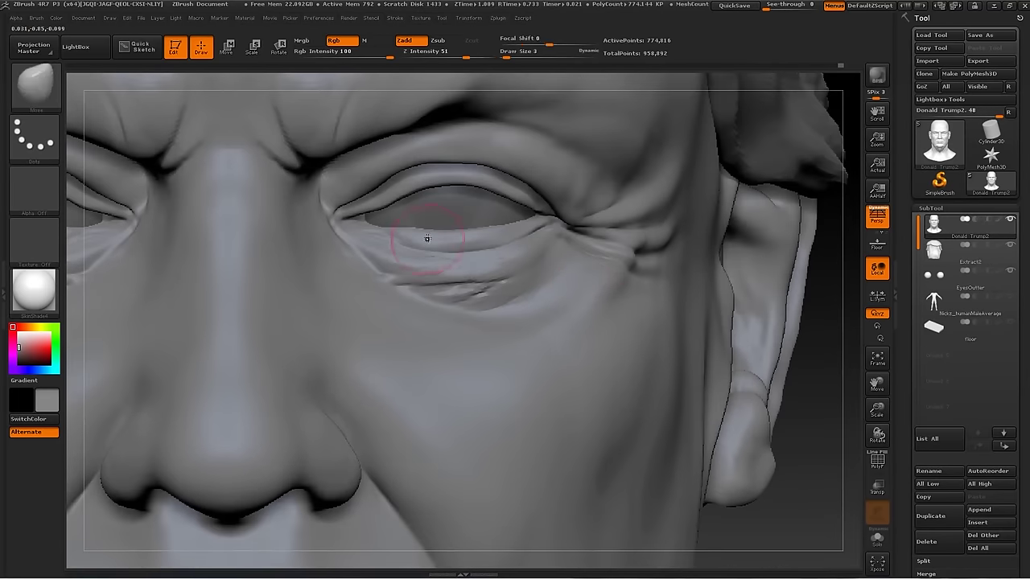
Smooth the cheek and carve a crease line under the eye with Dam_Standard
mouse_move(427, 238)
left_mouse_down("alt")
mouse_move(733, 283)
mouse_move(754, 214)
mouse_move(519, 290)
mouse_move(533, 242)
mouse_move(594, 252)
left_mouse_up("alt")
key("f")
mouse_move(724, 241)
left_mouse_down()
mouse_move(598, 252)
mouse_move(557, 289)
left_mouse_up()
key("b")
key("d")
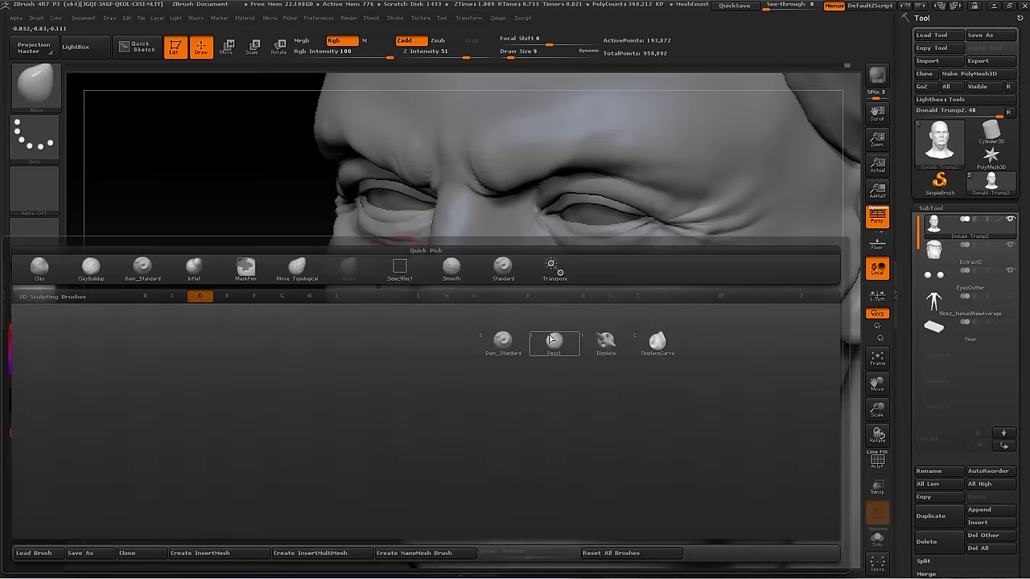
left_click_drag(360, 258, 484, 200, "alt")
key("s")
key("s")
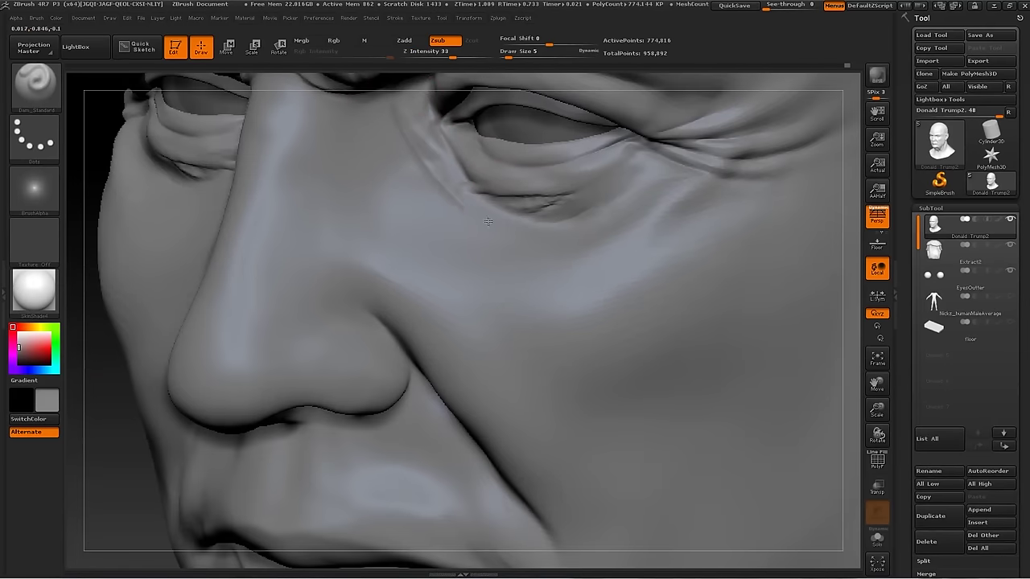
mouse_move(851, 322)
left_mouse_down()
mouse_move(426, 212)
mouse_move(749, 354)
mouse_move(764, 258)
mouse_move(823, 301)
mouse_move(522, 225)
left_mouse_up()
Work the eye and lower-face area with the Standard and ClayBuildup brushes
key("b")
key("s")
key("t")
mouse_move(503, 330)
left_mouse_down()
mouse_move(759, 306)
mouse_move(716, 258)
mouse_move(419, 252)
mouse_move(443, 241)
mouse_move(466, 261)
mouse_move(472, 219)
mouse_move(736, 356)
mouse_move(724, 306)
mouse_move(693, 278)
mouse_move(504, 322)
left_mouse_up()
key("b")
key("c")
key("b")
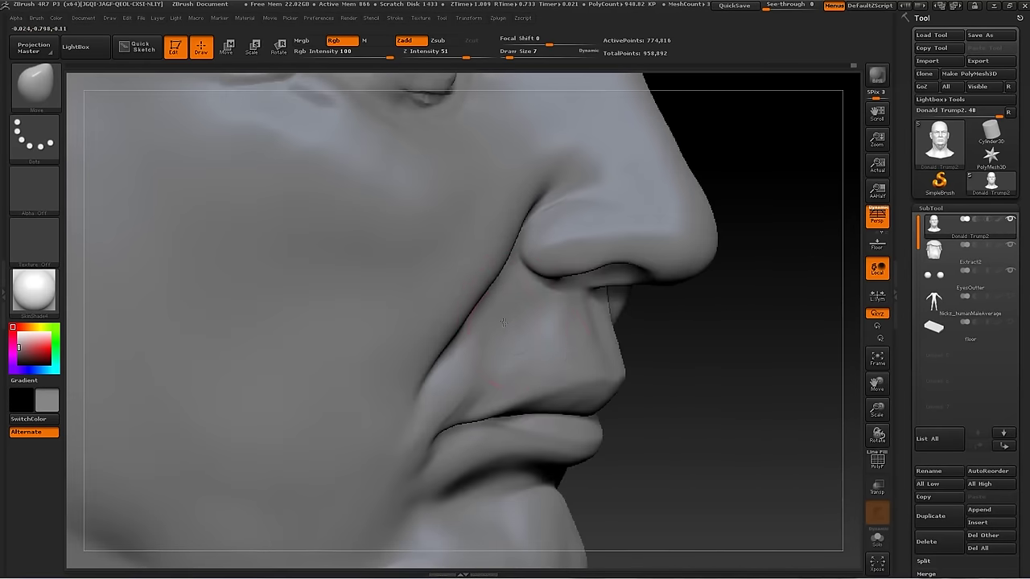
left_click_drag(702, 372, 533, 349)
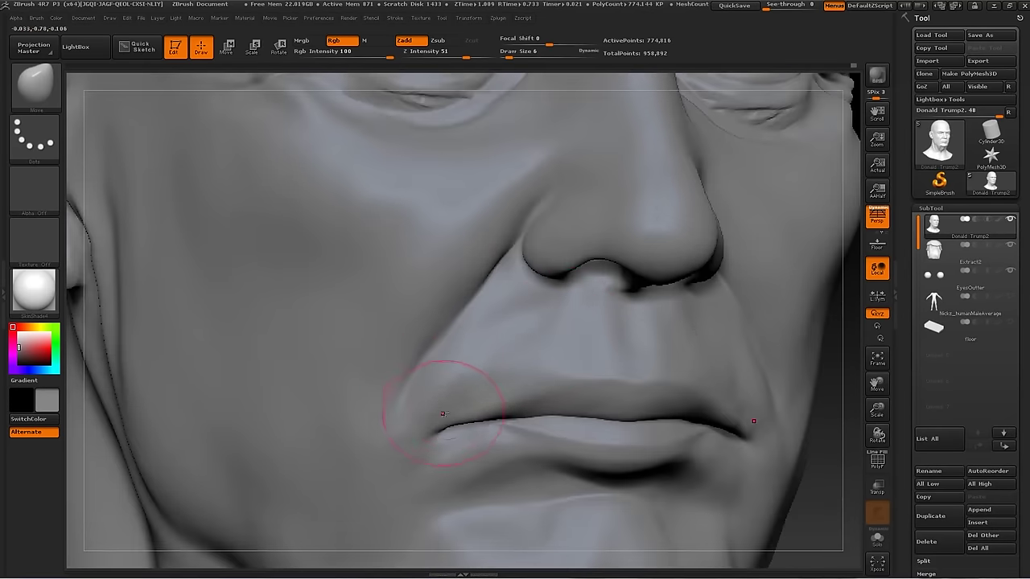
key("b")
key("c")
key("b")
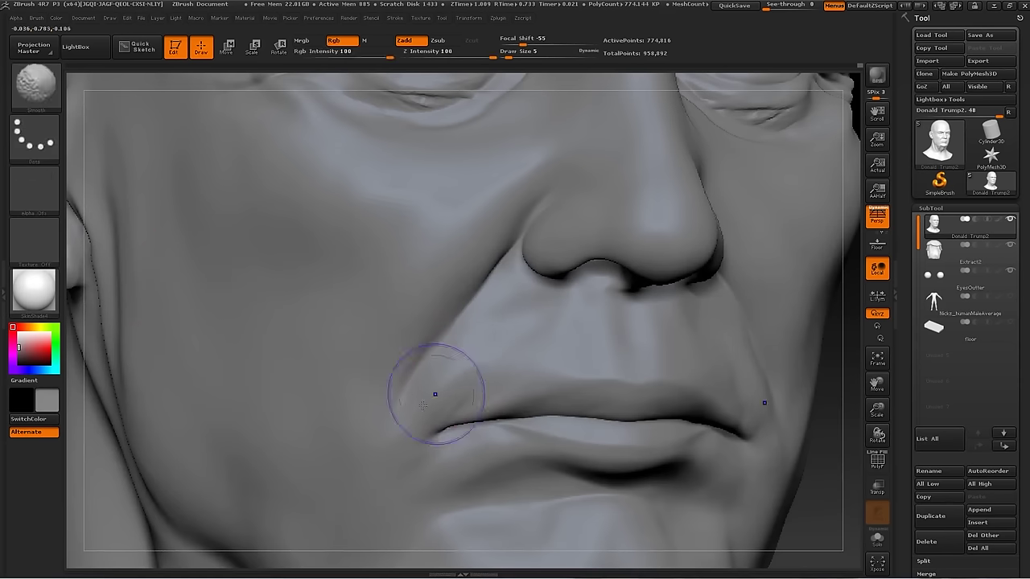
left_click_drag(437, 391, 191, 356, "alt")
left_click_drag(175, 288, 346, 287, "alt")
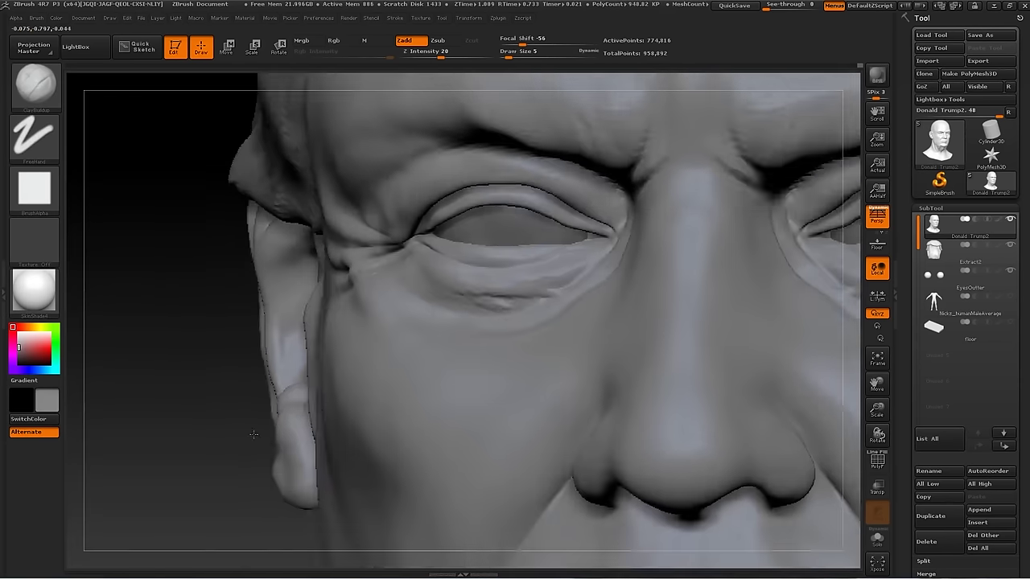
Shape the eyelid crease using the Standard, Dam_Standard and Move brushes
key("b")
key("s")
key("t")
key("s")
mouse_move(350, 292)
left_mouse_down()
mouse_move(689, 284)
mouse_move(784, 166)
mouse_move(305, 294)
mouse_move(383, 314)
mouse_move(850, 264)
mouse_move(322, 362)
mouse_move(249, 405)
left_mouse_up()
key("b")
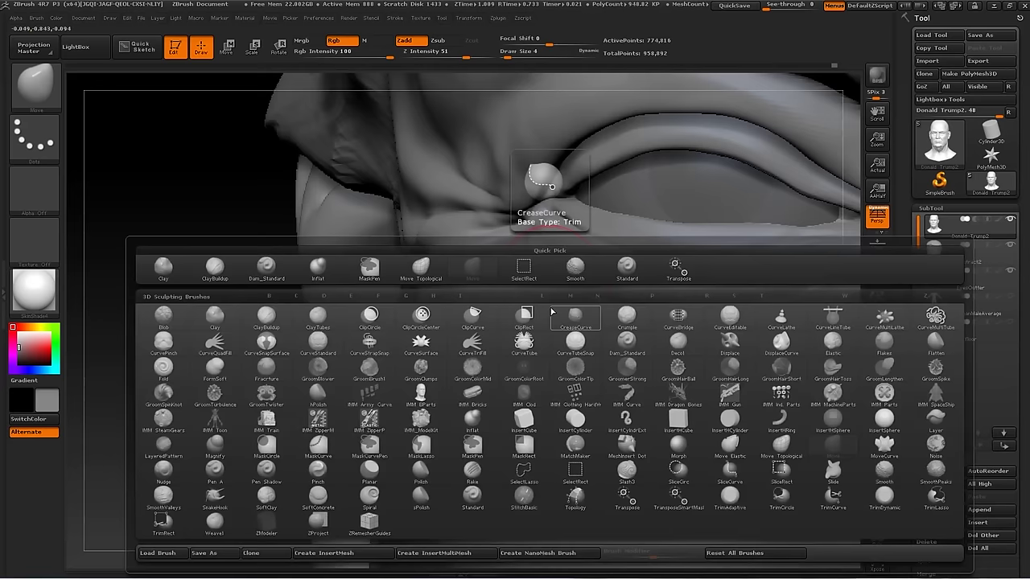
key("d")
key("s")
key("s")
mouse_move(549, 298)
left_mouse_down()
mouse_move(528, 263)
mouse_move(99, 338)
mouse_move(528, 232)
mouse_move(421, 313)
mouse_move(486, 242)
left_mouse_up()
key("b")
key("m")
key("v")
mouse_move(389, 274)
left_mouse_down("alt")
mouse_move(205, 363)
mouse_move(524, 271)
mouse_move(138, 340)
mouse_move(329, 517)
mouse_move(348, 223)
mouse_move(417, 248)
left_mouse_up("alt")
key("s")
Refine the eyelid crease with the Move brush, dropping size to 5 then back to 7
key("b")
key("m")
key("v")
key("f")
mouse_move(351, 286)
left_mouse_down("alt")
mouse_move(241, 338)
mouse_move(346, 218)
left_mouse_up("alt")
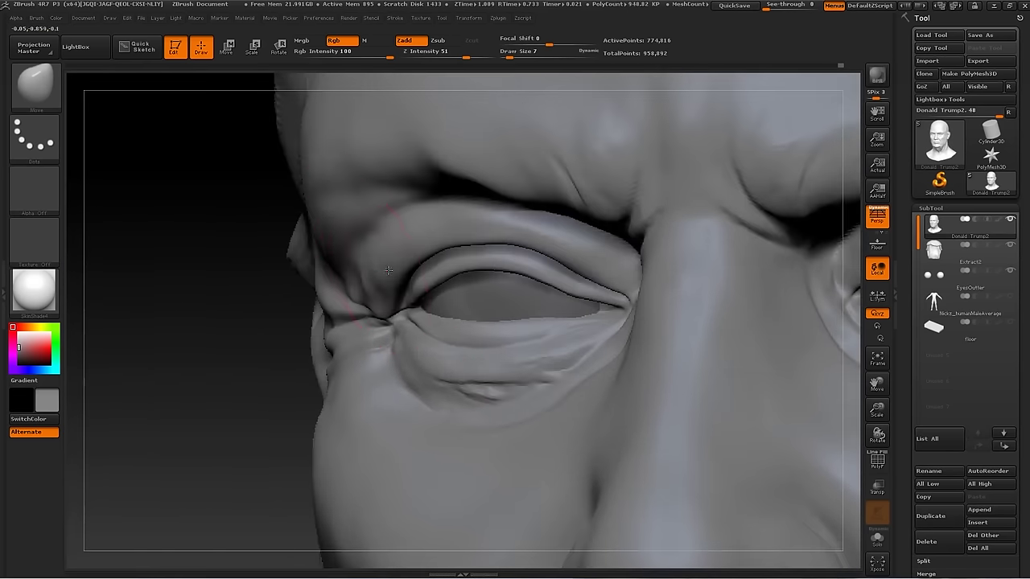
key("bracketleft")
mouse_move(220, 345)
left_mouse_down("alt")
mouse_move(423, 256)
mouse_move(196, 333)
mouse_move(241, 451)
mouse_move(345, 230)
mouse_move(364, 263)
left_mouse_up("alt")
key("bracketright")
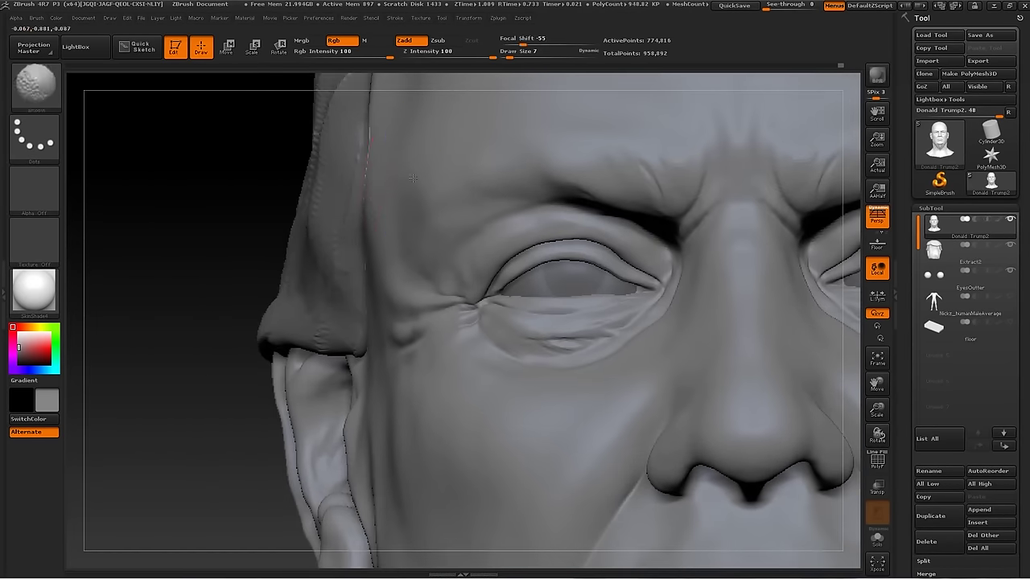
mouse_move(349, 233)
left_mouse_down("alt")
mouse_move(271, 349)
mouse_move(298, 287)
mouse_move(437, 228)
left_mouse_up("alt")
right_click_drag(436, 228, 405, 257)
mouse_move(225, 326)
right_mouse_down()
mouse_move(437, 172)
mouse_move(138, 276)
mouse_move(482, 201)
right_mouse_up()
mouse_move(155, 355)
right_mouse_down("alt")
mouse_move(311, 186)
mouse_move(419, 194)
mouse_move(218, 196)
mouse_move(732, 275)
mouse_move(837, 277)
mouse_move(689, 322)
mouse_move(376, 275)
right_mouse_up("alt")
key("b")
left_click(376, 274)
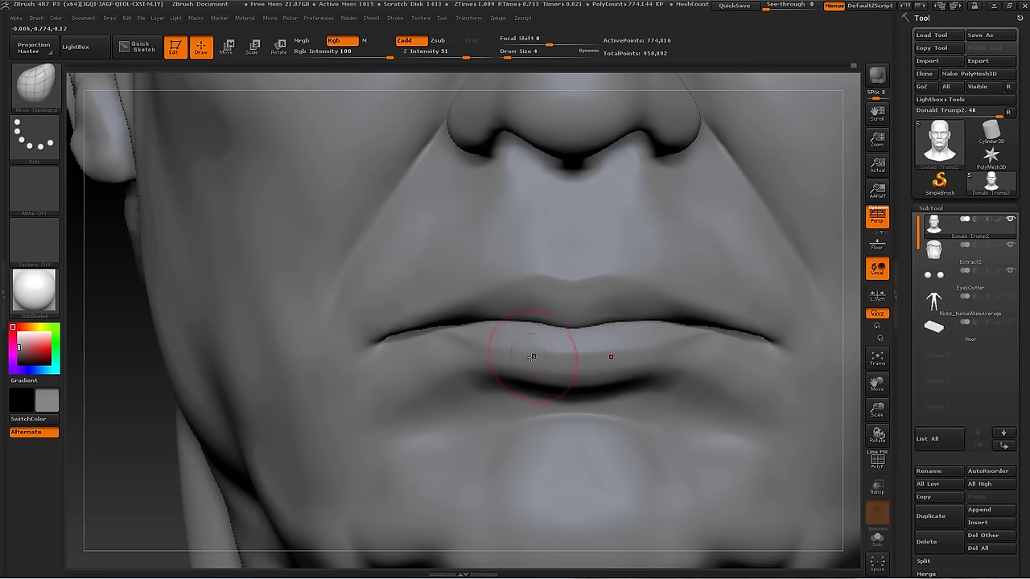
Carve the crease under the lower lip with Dam_Standard, then switch to Standard
key("b")
key("d")
key("s")
mouse_move(183, 425)
right_mouse_down()
mouse_move(409, 317)
mouse_move(401, 336)
mouse_move(451, 338)
right_mouse_up()
key("f")
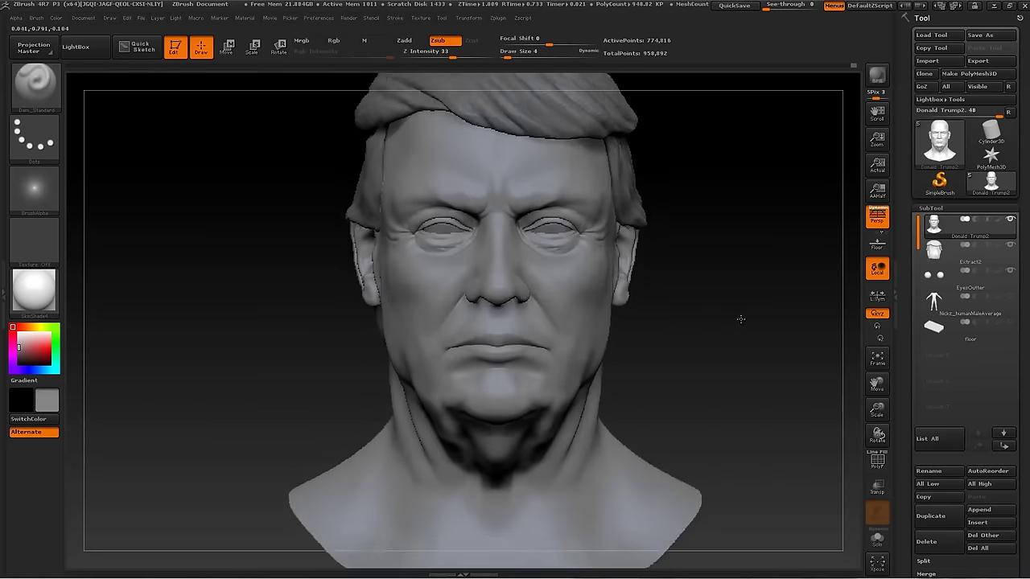
right_click_drag(515, 322, 393, 350, "alt")
key("b")
key("s")
key("t")
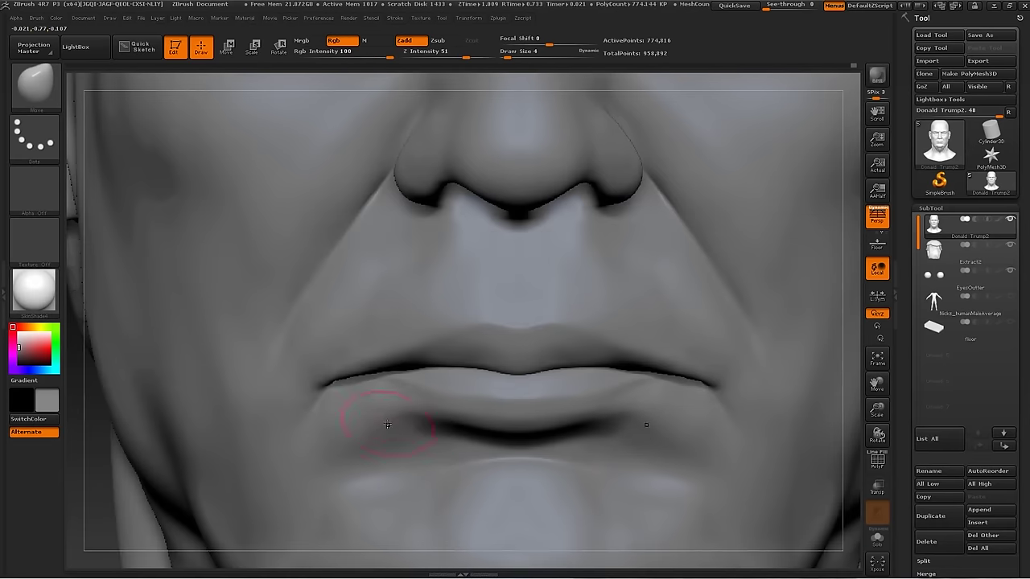
Shape the lips and chin, checking them from several angles
key("f")
mouse_move(717, 341)
right_mouse_down("alt")
mouse_move(189, 349)
mouse_move(501, 322)
right_mouse_up("alt")
right_click_drag(159, 385, 149, 344, "alt")
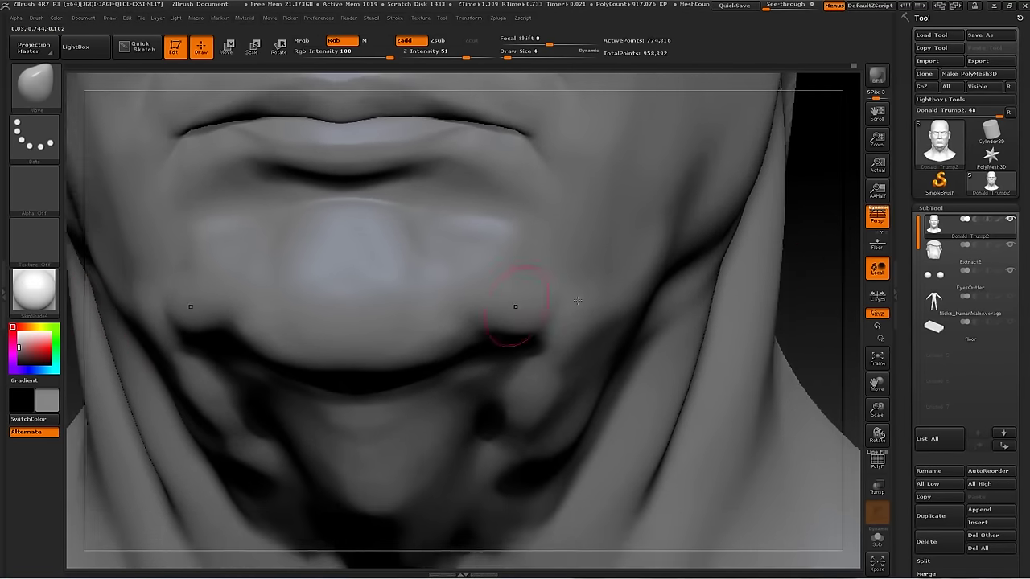
right_click_drag(510, 294, 774, 278)
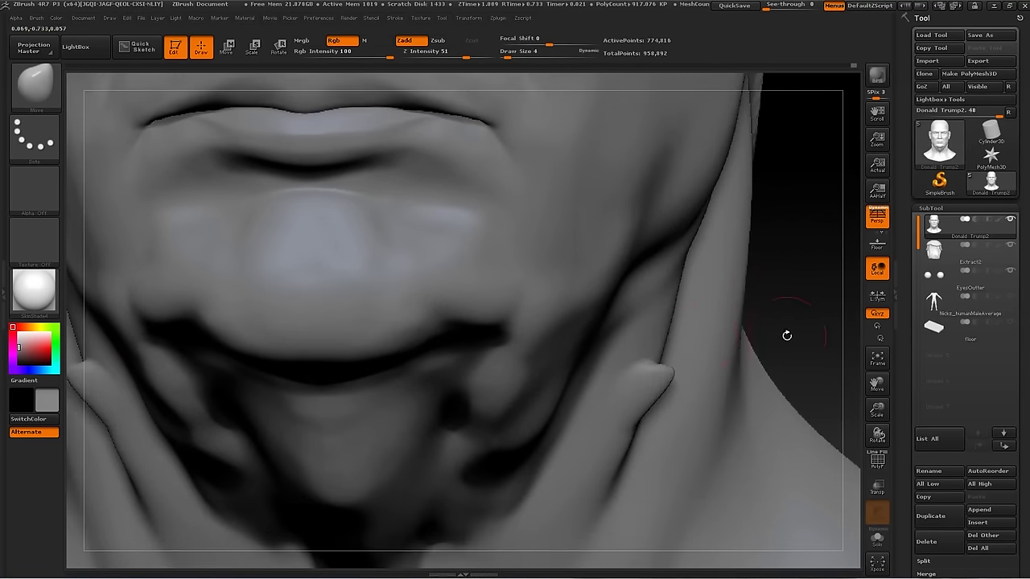
right_click_drag(786, 334, 503, 372)
right_click_drag(449, 347, 475, 396)
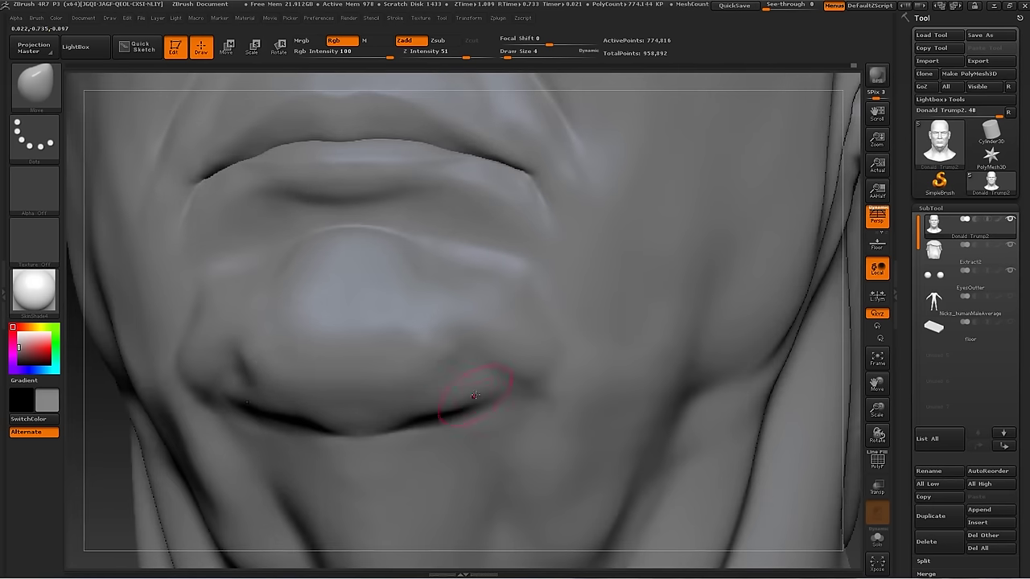
key("f")
mouse_move(738, 403)
right_mouse_down()
mouse_move(714, 292)
mouse_move(419, 270)
mouse_move(735, 264)
right_mouse_up()
Build up the jaw and neck folds with ClayBuildup and set brush size to 6
key("b")
key("c")
key("b")
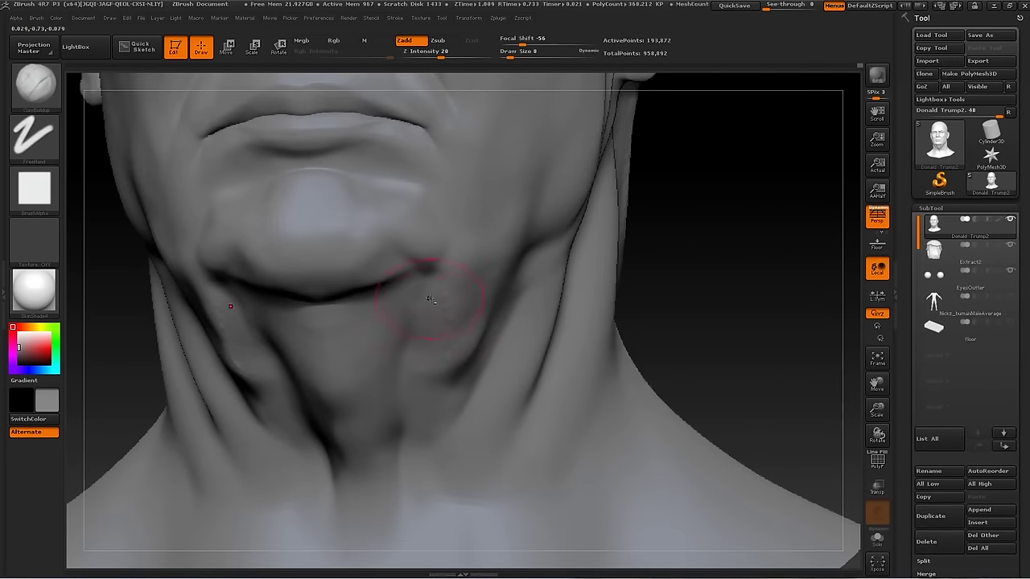
right_click_drag(430, 299, 448, 315)
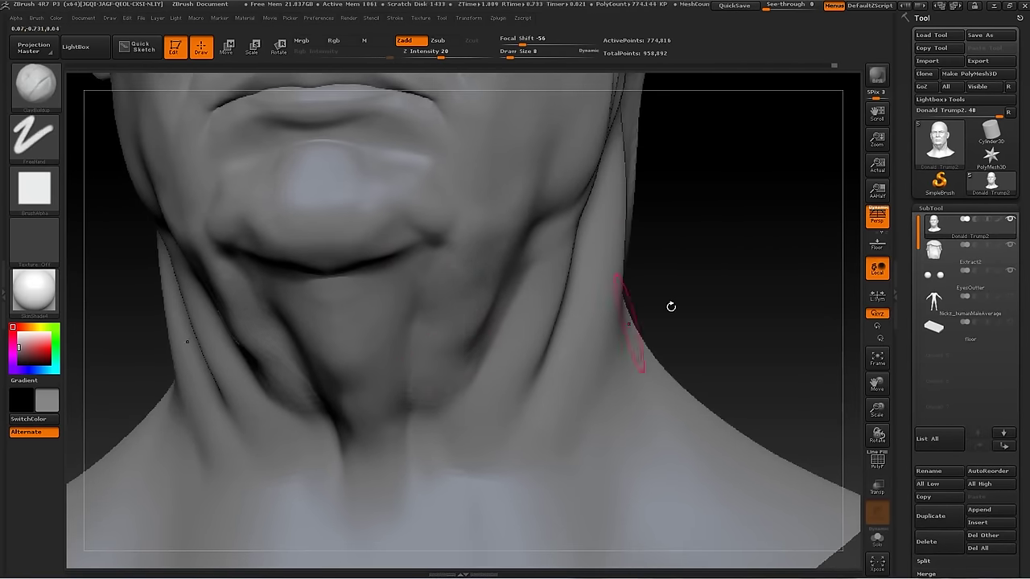
right_click_drag(671, 304, 492, 334)
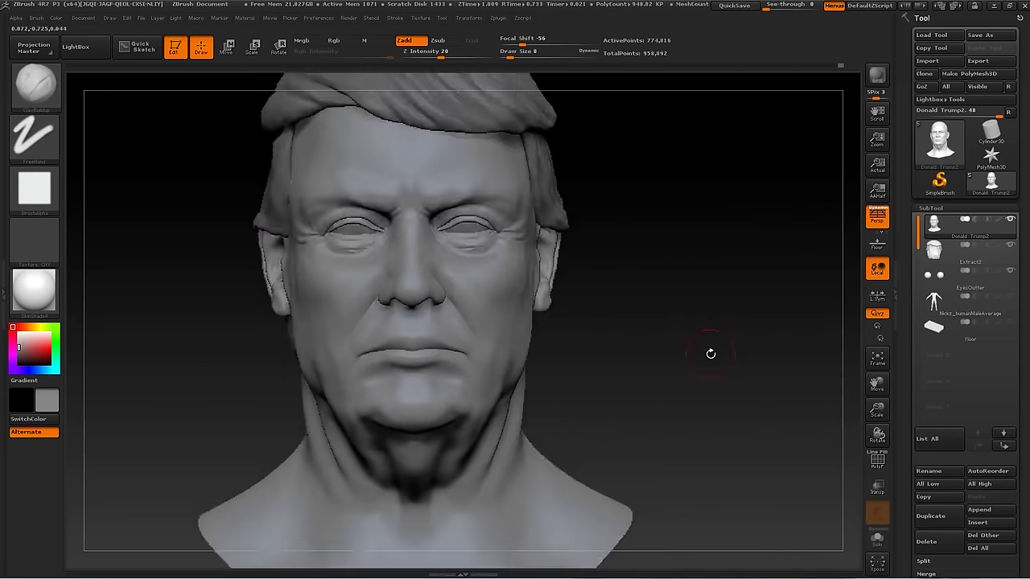
mouse_move(711, 351)
right_mouse_down()
mouse_move(724, 367)
mouse_move(703, 324)
mouse_move(744, 360)
mouse_move(465, 362)
right_mouse_up()
mouse_move(500, 445)
right_mouse_down()
mouse_move(794, 276)
mouse_move(211, 358)
mouse_move(236, 426)
mouse_move(177, 349)
mouse_move(777, 322)
mouse_move(570, 327)
mouse_move(524, 356)
mouse_move(507, 299)
mouse_move(512, 264)
mouse_move(515, 346)
mouse_move(451, 330)
mouse_move(515, 308)
right_mouse_up()
key("s")
left_click(573, 326)
Raise brush size to 11, lower it to 7, and sculpt the nostril side and nasolabial fold
key("bracketright")
key("s")
left_click_drag(515, 307, 498, 312)
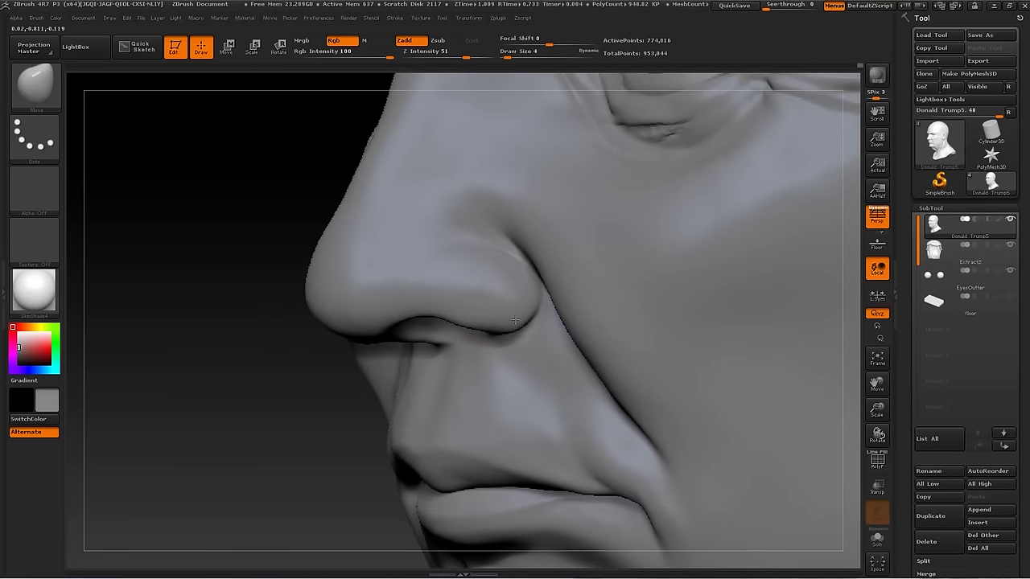
right_click_drag(531, 290, 387, 389)
mouse_move(511, 317)
right_mouse_down()
mouse_move(253, 395)
mouse_move(324, 308)
mouse_move(182, 442)
mouse_move(247, 372)
mouse_move(220, 388)
mouse_move(451, 354)
mouse_move(710, 339)
mouse_move(578, 394)
right_mouse_up()
Smooth the outer eye corner, then carve crow's-feet lines with Dam_Standard and Standard
mouse_move(803, 372)
right_mouse_down()
mouse_move(857, 361)
mouse_move(437, 408)
right_mouse_up()
key("shift")
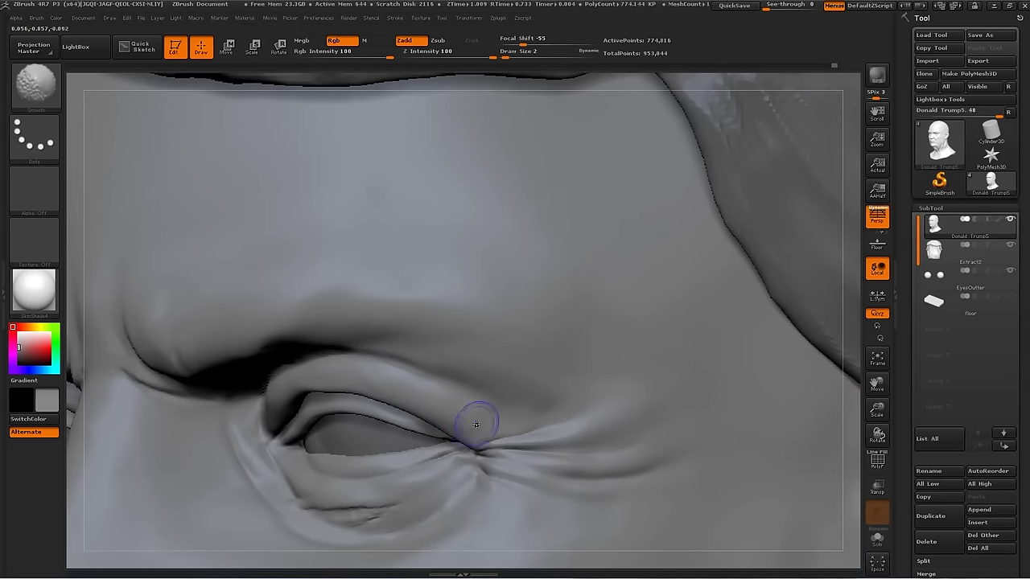
key("b")
key("d")
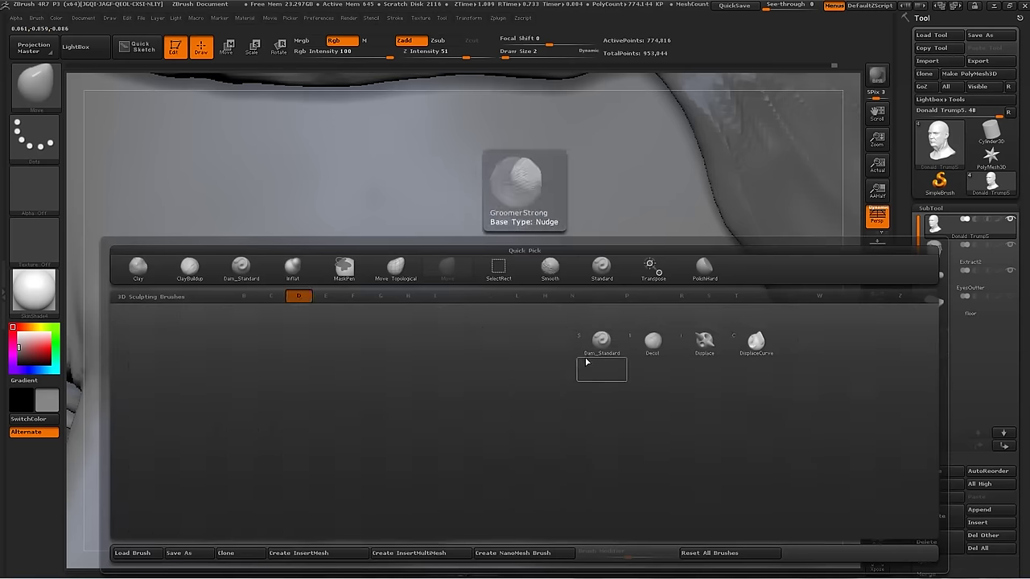
key("s")
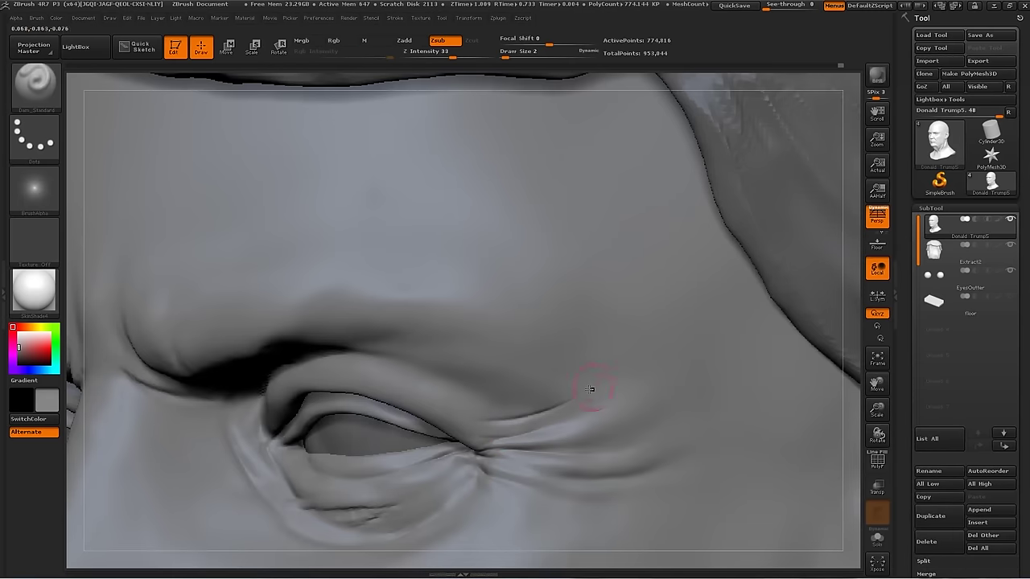
key("b")
key("s")
key("t")
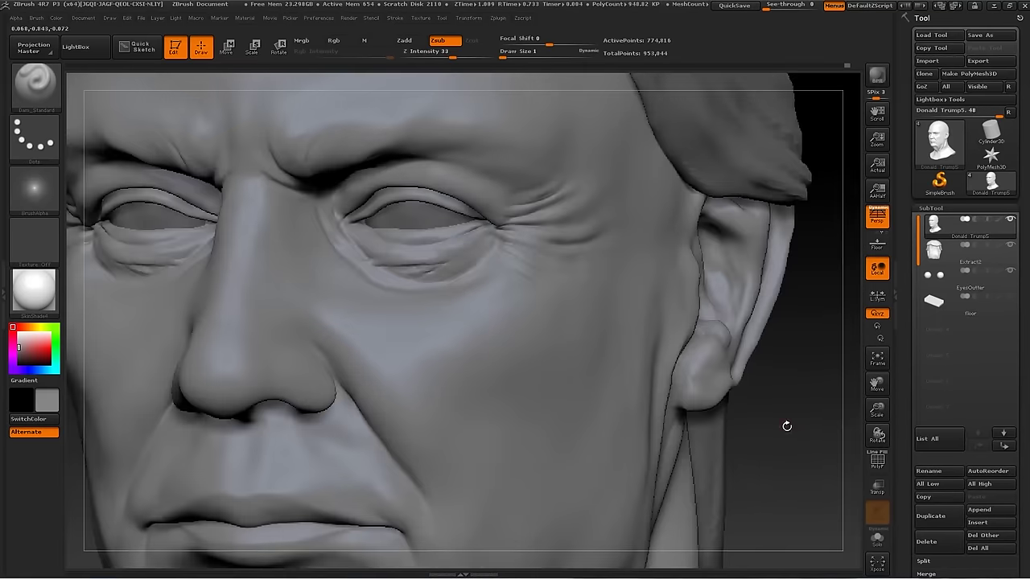
key("b")
key("m")
key("v")
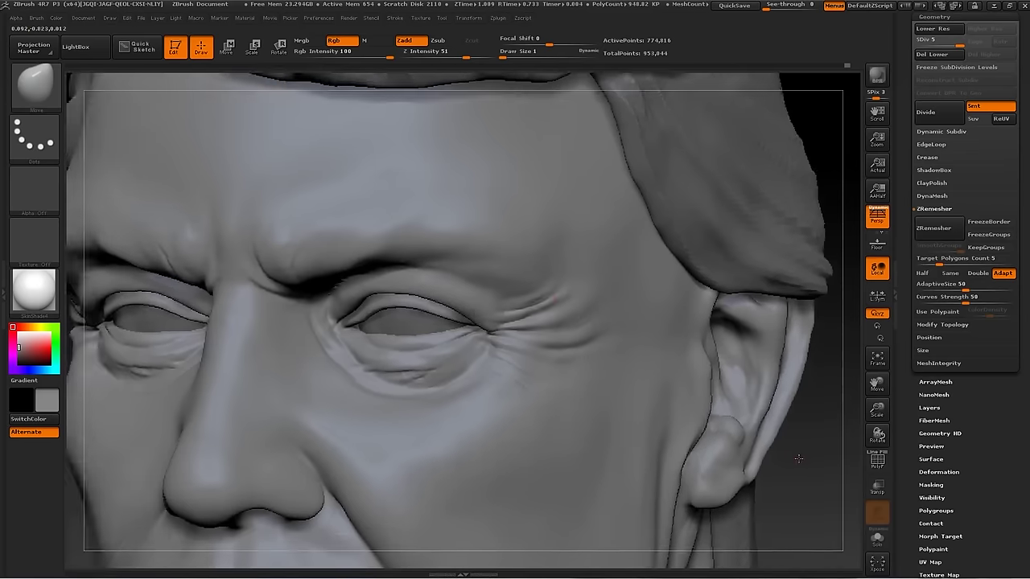
Reduce the Move brush to Draw Size 3 and reshape the mouth corner and jaw
key("bracketleft")
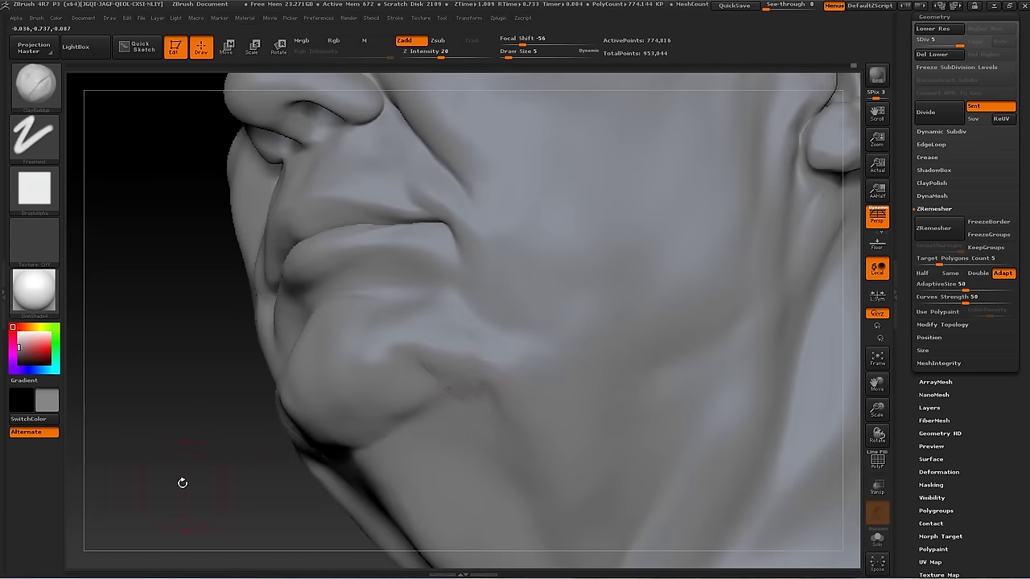
left_click_drag(212, 487, 509, 367)
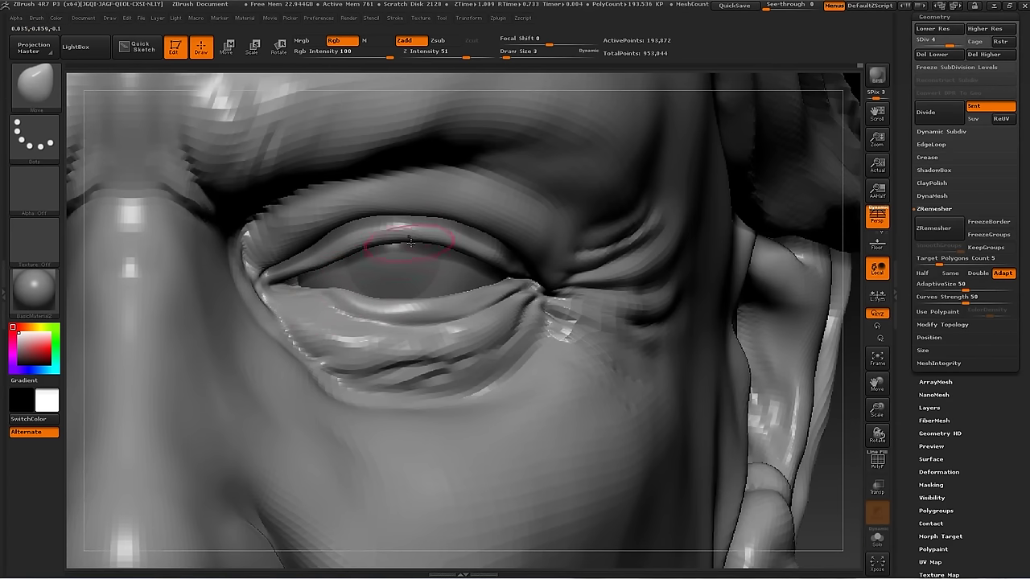
Drop the bust to a lower subdivision level and pick the Move Topological brush
key("b")
key("i")
key("n")
key("f")
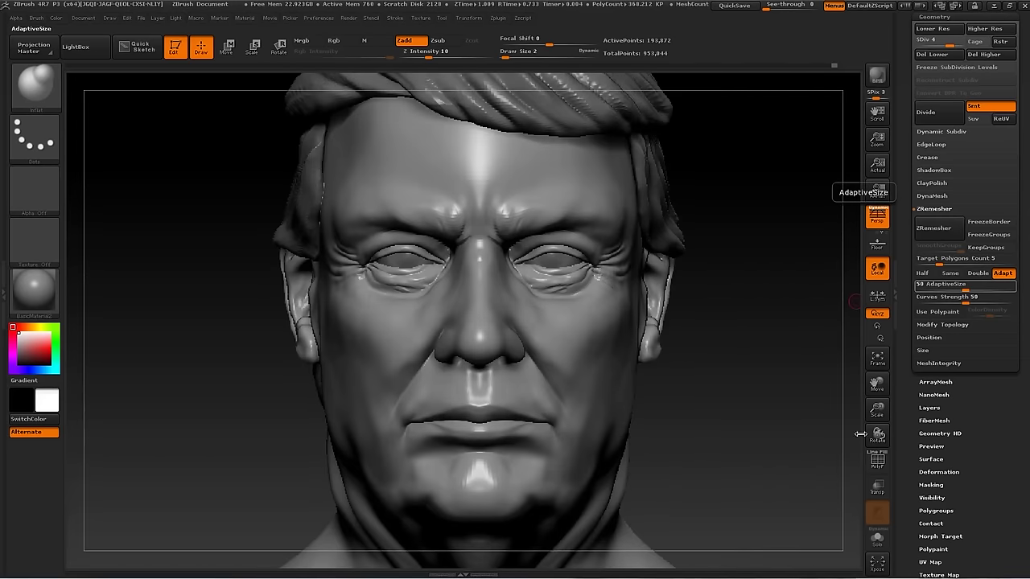
key("b")
key("m")
key("t")
key("shift+d")
Thicken the left upper eyelid and reshape the lower edge of the eye opening
right_click_drag(483, 322, 439, 370, "ctrl")
left_click_drag(439, 371, 434, 360)
mouse_move(435, 310)
left_mouse_down()
mouse_move(439, 297)
mouse_move(473, 300)
left_mouse_up()
left_click_drag(435, 375, 458, 360)
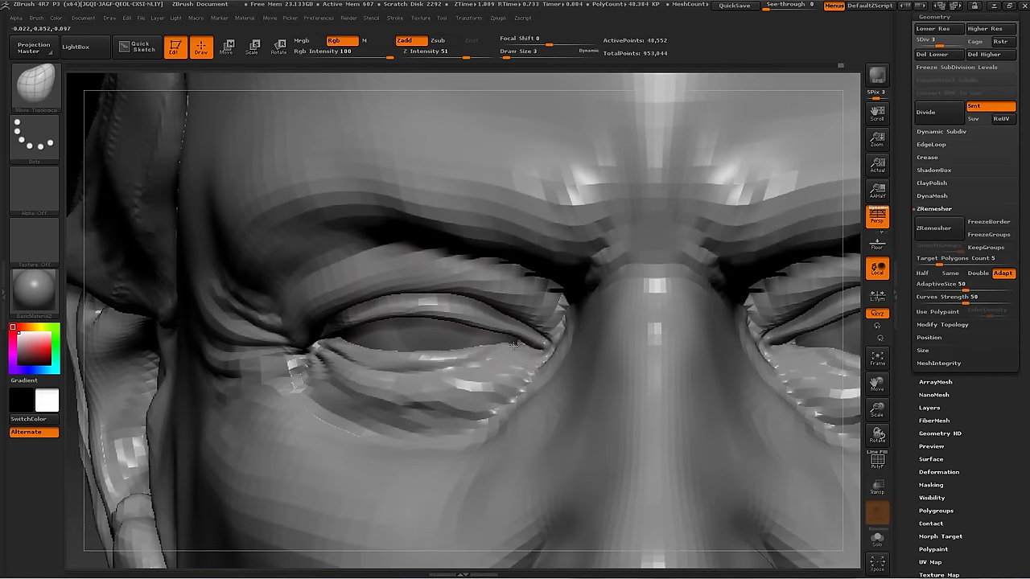
Step the subdivision back up to the highest level, SDiv 6
key("f")
key("d")
right_click_drag(717, 297, 427, 283, "alt")
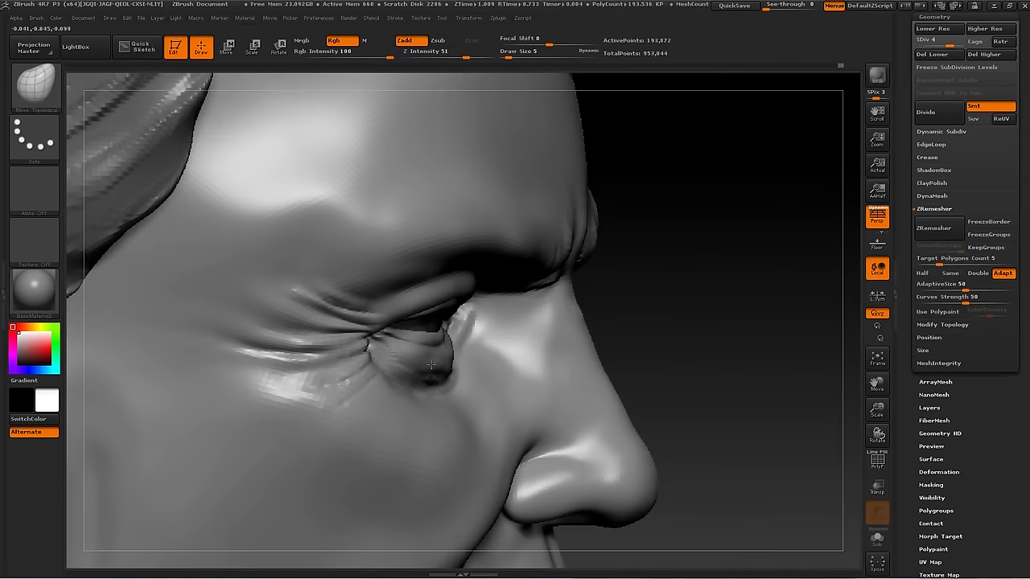
mouse_move(219, 410)
right_mouse_down()
mouse_move(703, 299)
mouse_move(420, 348)
mouse_move(515, 266)
mouse_move(617, 299)
right_mouse_up()
key("f")
key("d")
key("ctrl+d")
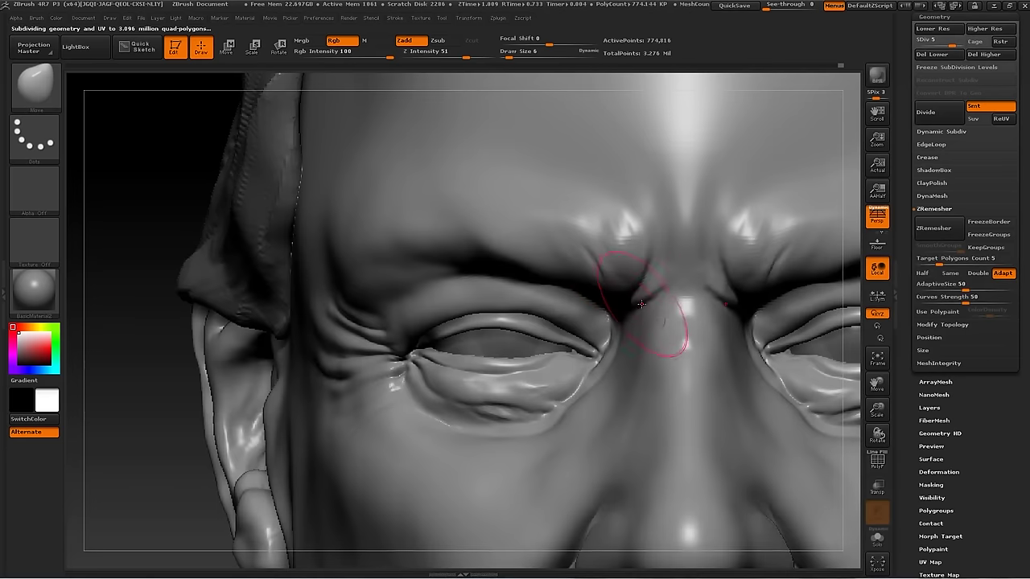
Select the Move brush with a small draw size
key("b")
key("m")
key("v")
mouse_move(168, 442)
right_mouse_down()
mouse_move(601, 342)
mouse_move(599, 402)
mouse_move(524, 340)
mouse_move(175, 330)
mouse_move(498, 313)
right_mouse_up()
Set draw size 7 and alternate between Standard and Dam_Standard brushes while checking the eye
type("s7")
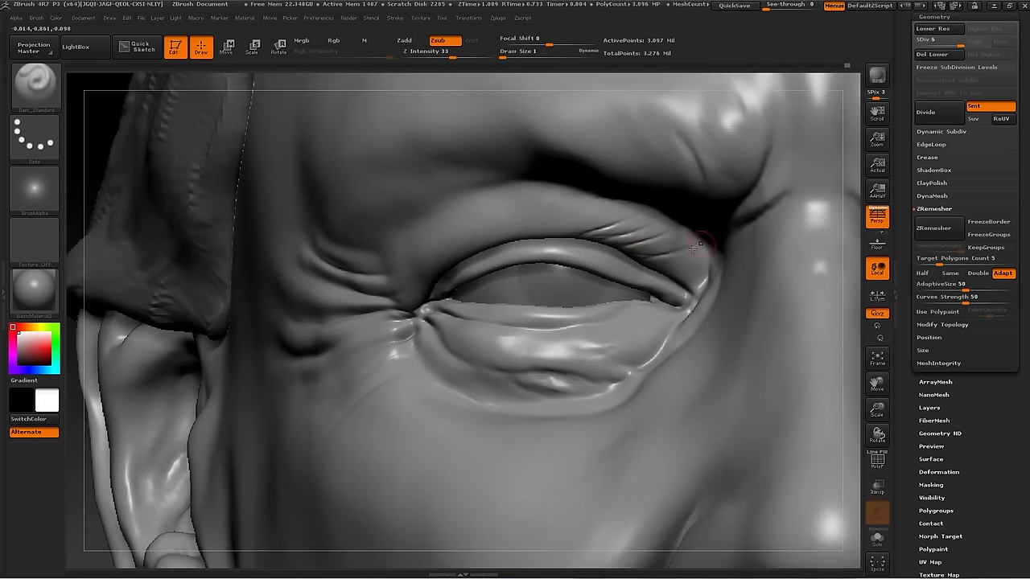
key("b")
key("s")
key("t")
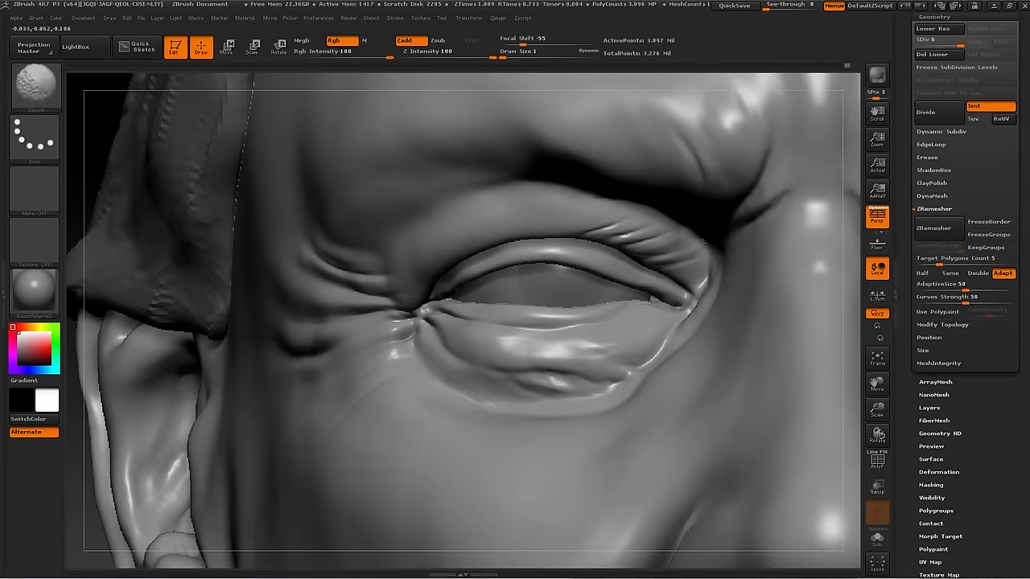
key("b")
key("s")
key("t")
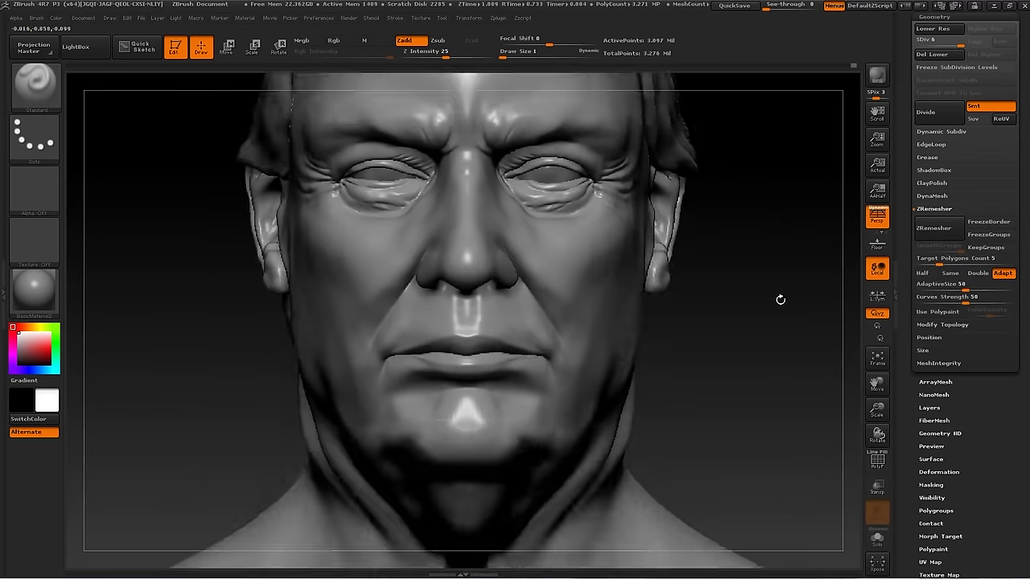
key("b")
key("d")
key("s")
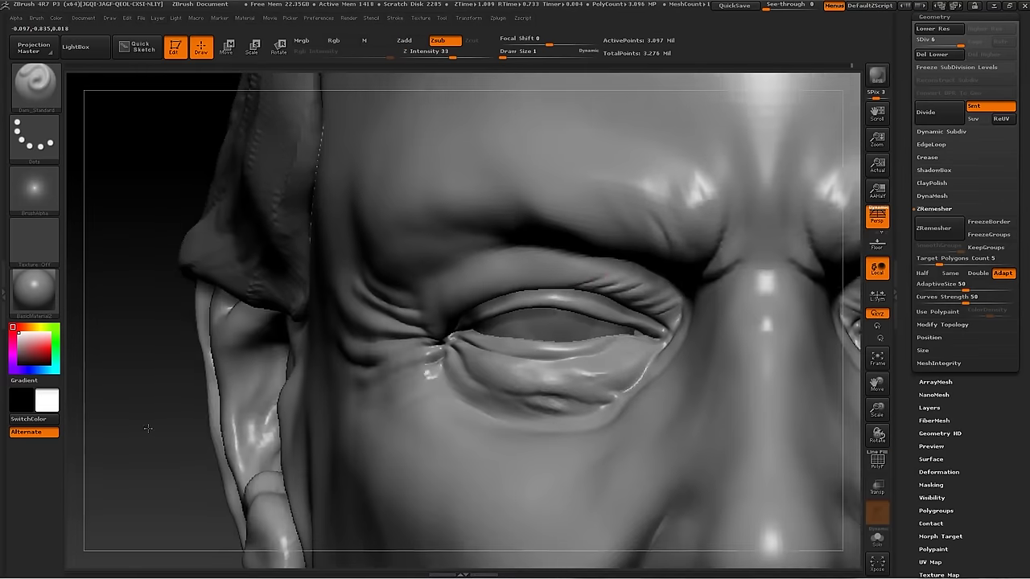
Carve crease lines on the cheek below and beside the left eye, then shrink the brush
left_click_drag(149, 433, 185, 419)
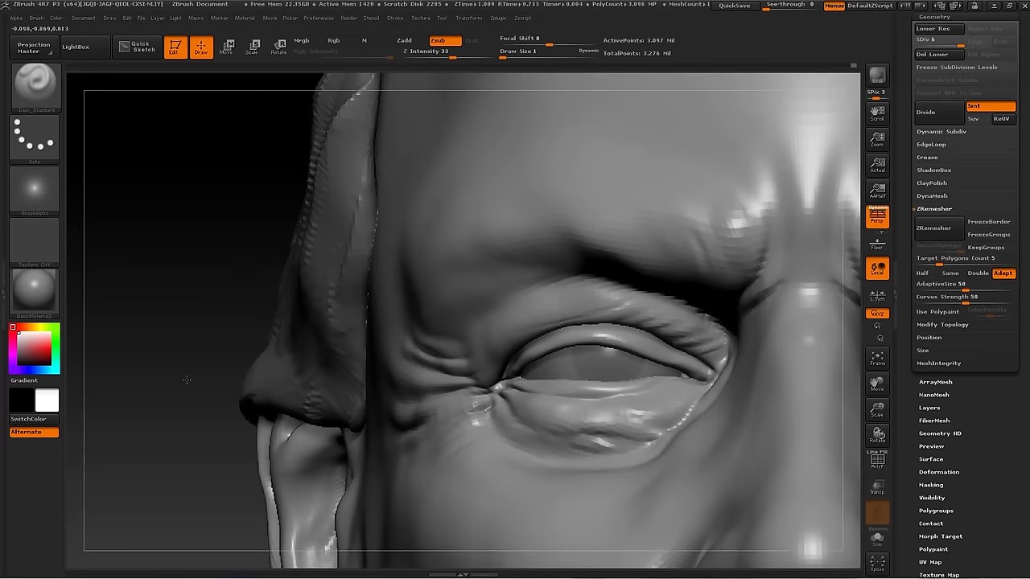
left_click_drag(193, 354, 499, 360)
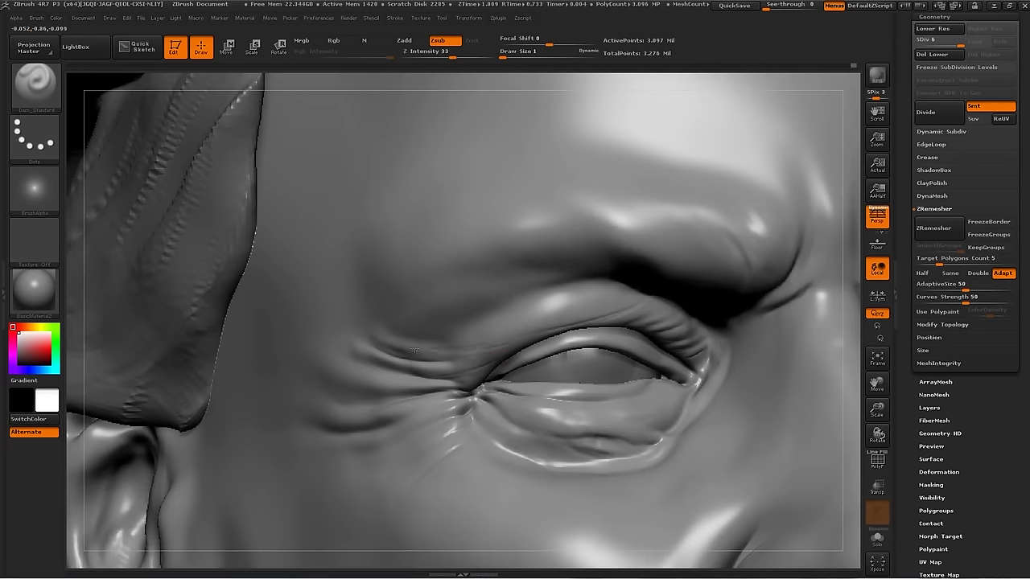
key("f")
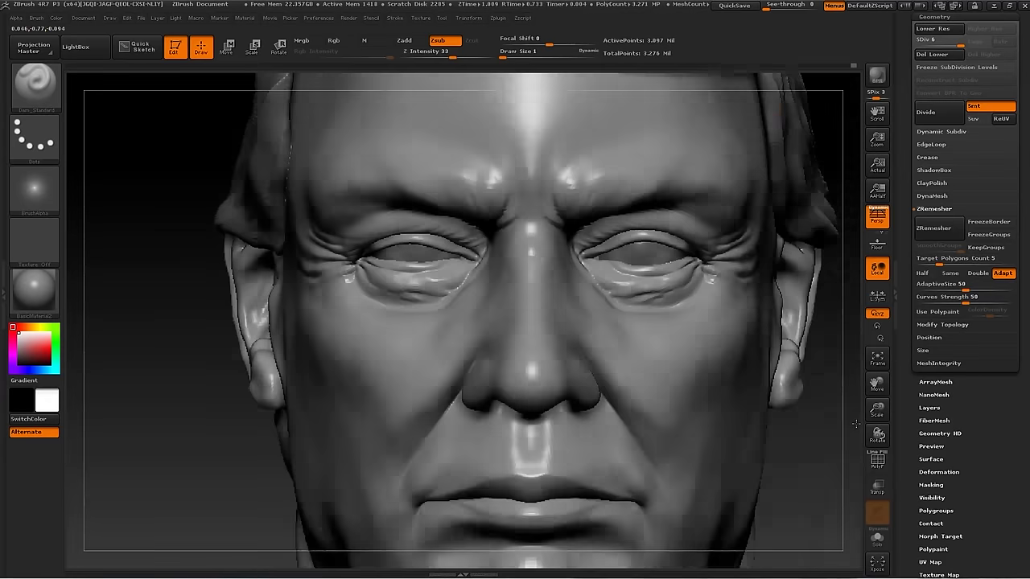
mouse_move(615, 304)
left_mouse_down()
mouse_move(523, 326)
mouse_move(547, 320)
left_mouse_up()
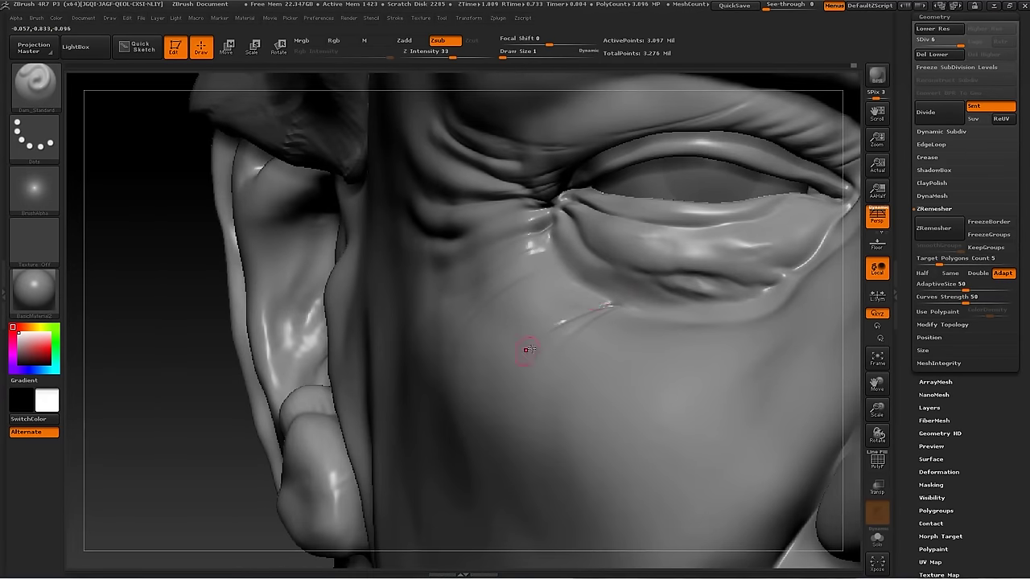
left_click_drag(285, 435, 526, 335, "alt")
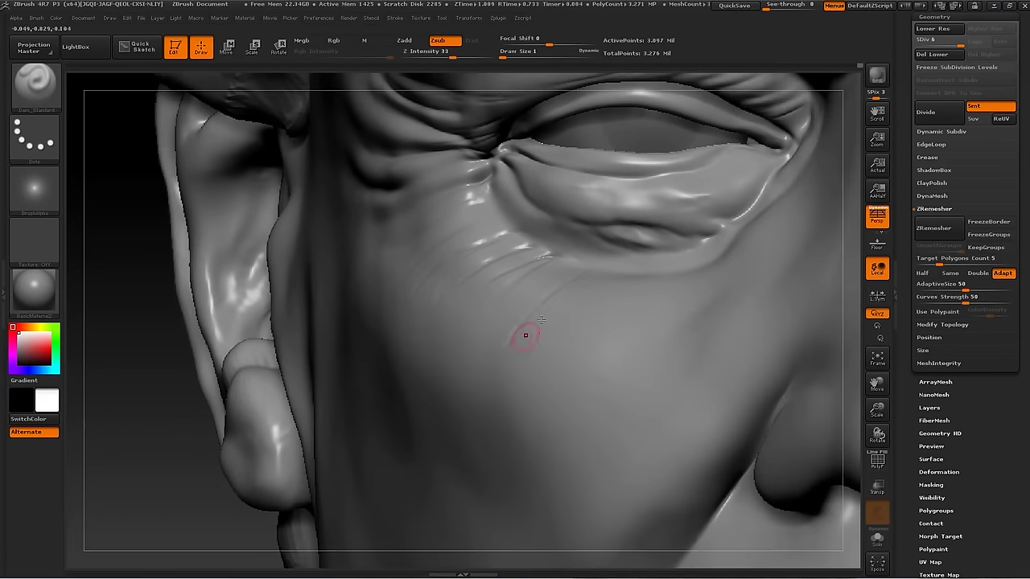
left_click_drag(602, 276, 523, 310)
mouse_move(596, 271)
left_mouse_down()
mouse_move(692, 280)
mouse_move(563, 300)
left_mouse_up()
key("bracketleft")
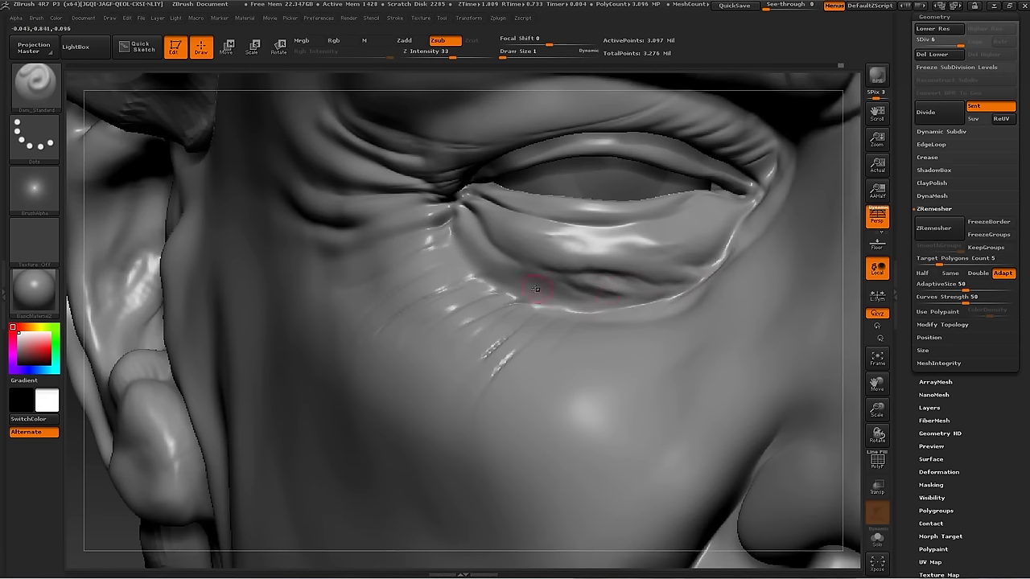
Switch between Standard and Dam_Standard on the eye wrinkles and smooth the creases
key("b")
key("s")
key("t")
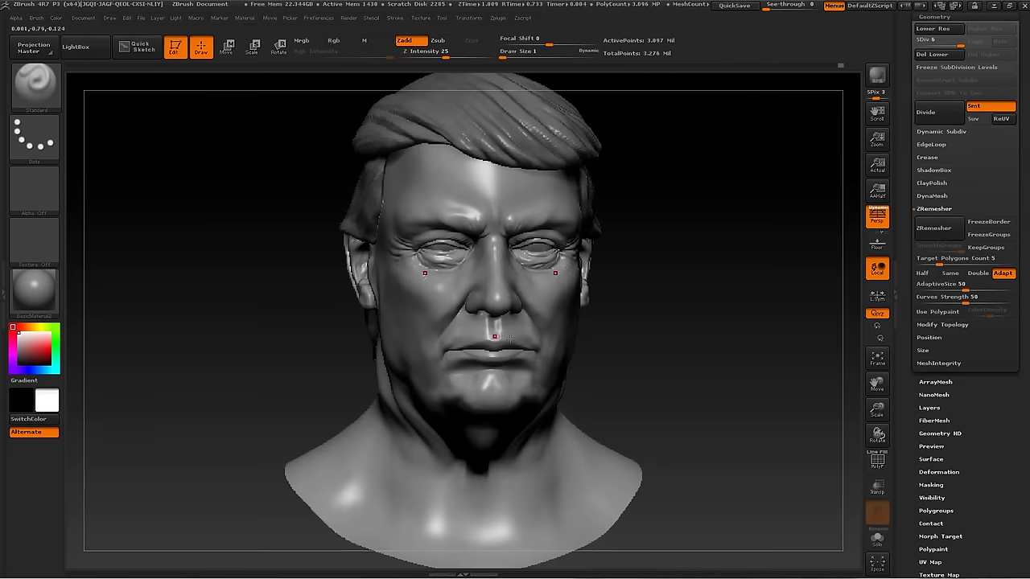
key("f")
left_click_drag(232, 391, 536, 325, "alt")
key("b")
key("d")
key("s")
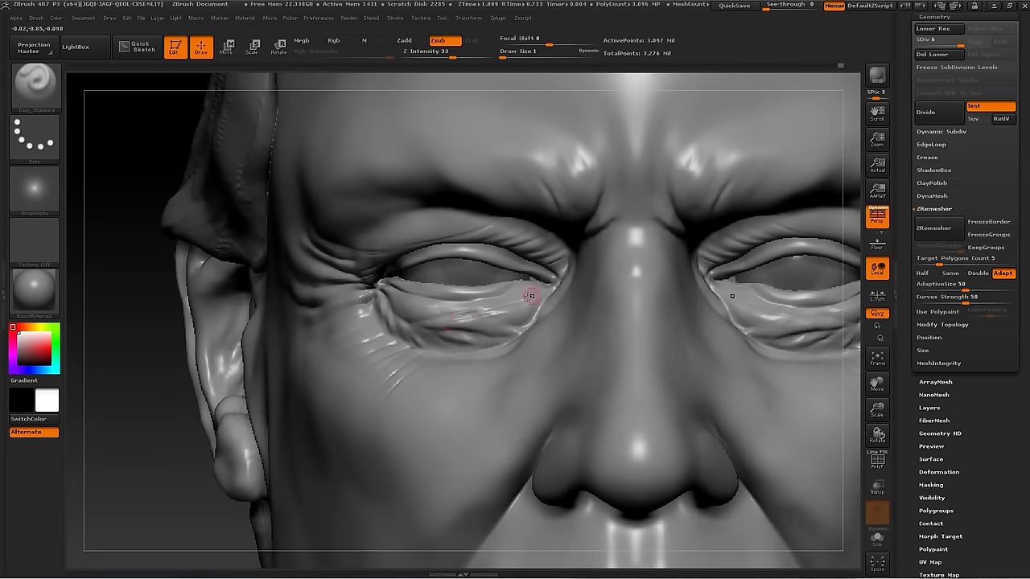
key("shift")
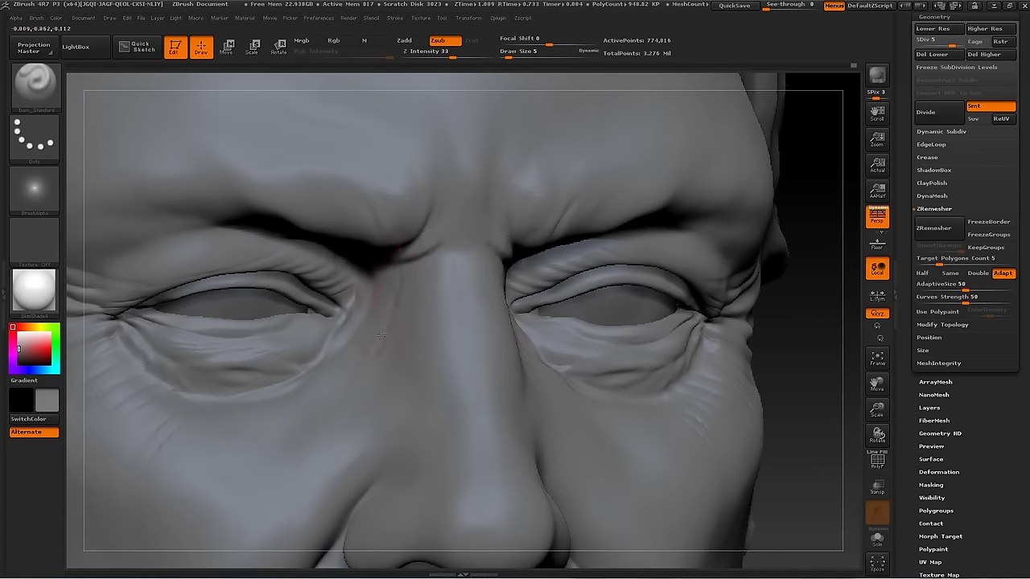
Orbit around the nose, ear and brow and pick the ClayBuildup brush
mouse_move(380, 335)
left_mouse_down("alt")
mouse_move(766, 343)
mouse_move(450, 343)
left_mouse_up("alt")
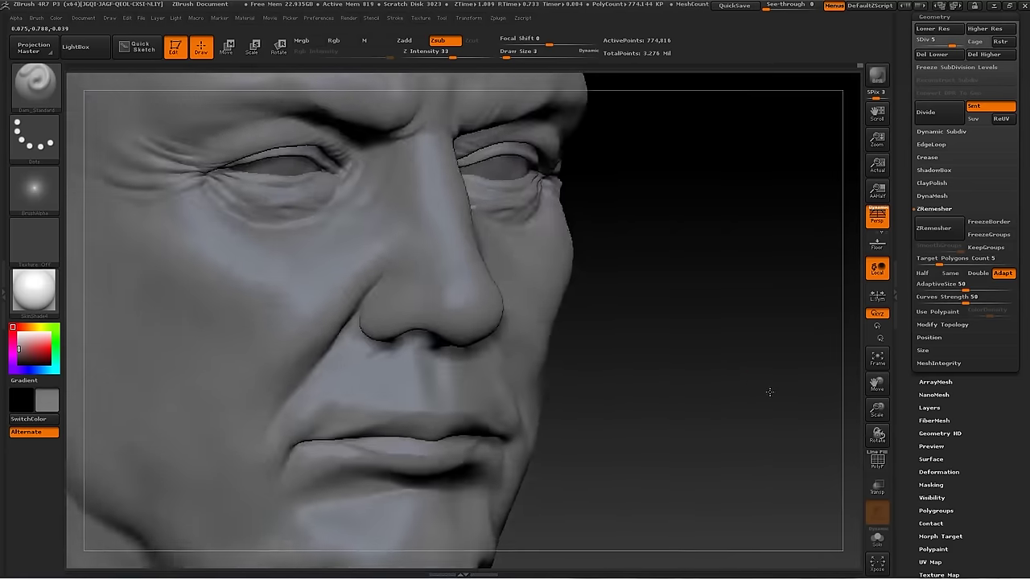
mouse_move(493, 373)
left_mouse_down()
mouse_move(373, 366)
mouse_move(563, 365)
mouse_move(402, 322)
mouse_move(477, 286)
mouse_move(692, 299)
mouse_move(266, 427)
mouse_move(264, 305)
mouse_move(367, 227)
left_mouse_up()
key("b")
left_click_drag(164, 372, 381, 158)
key("b")
key("c")
key("b")
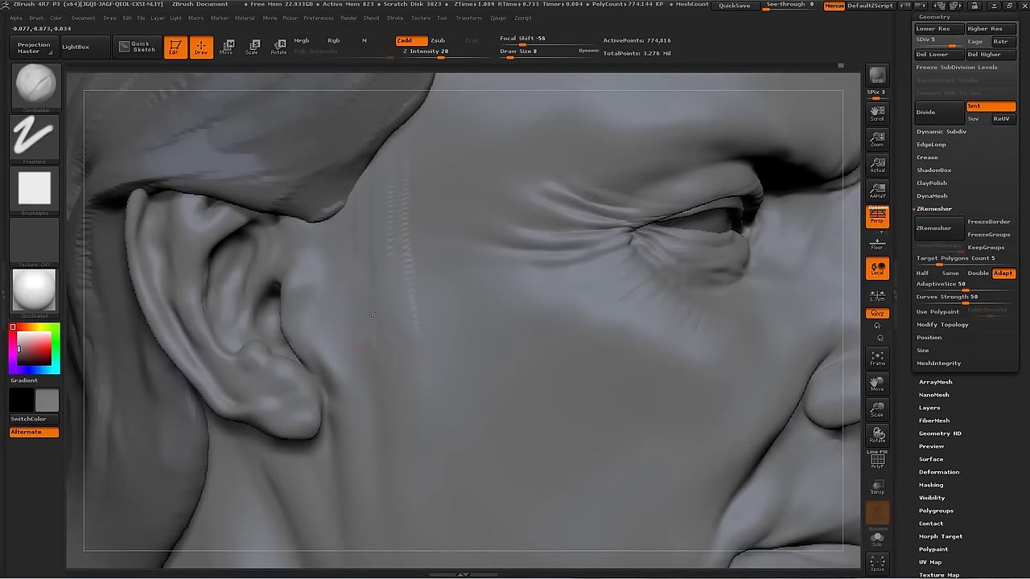
key("f")
mouse_move(367, 288)
left_mouse_down()
mouse_move(198, 294)
mouse_move(193, 499)
left_mouse_up()
At the highest subdivision, carve fine brow and forehead lines with Dam_Standard at size 2
key("d")
key("b")
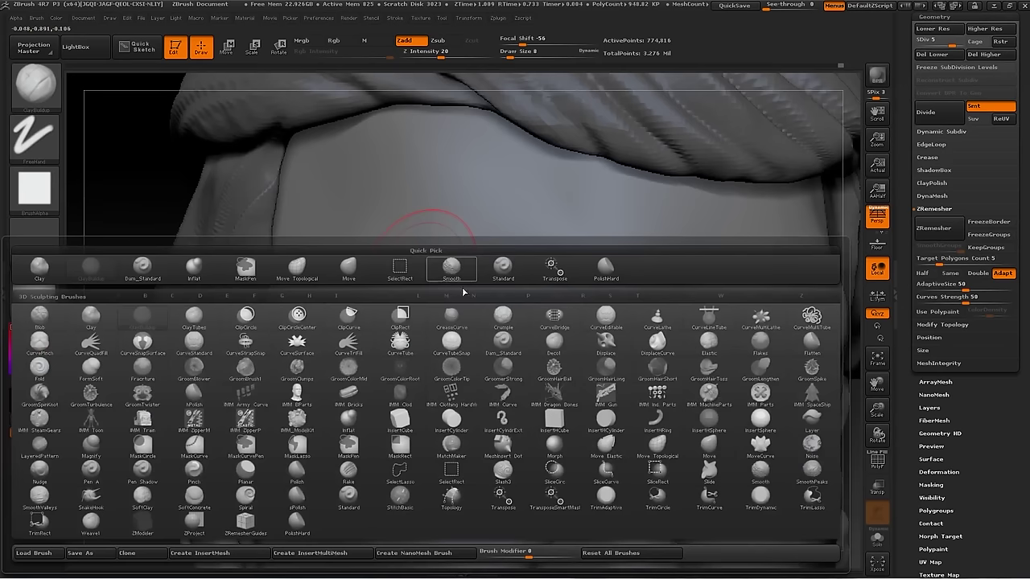
key("d")
key("s")
key("bracketleft")
key("bracketleft")
left_click_drag(291, 277, 285, 215)
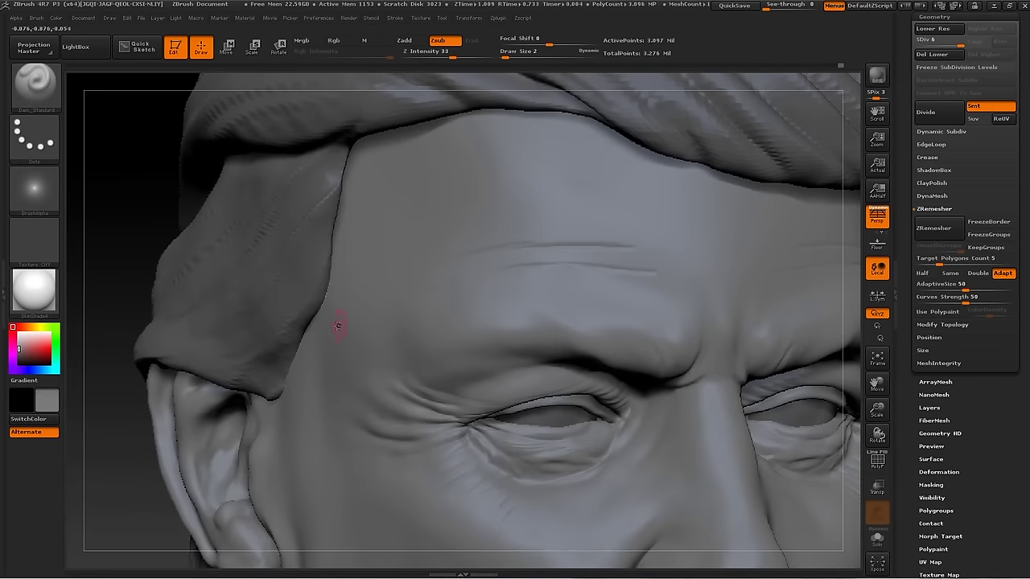
left_click_drag(330, 333, 527, 201)
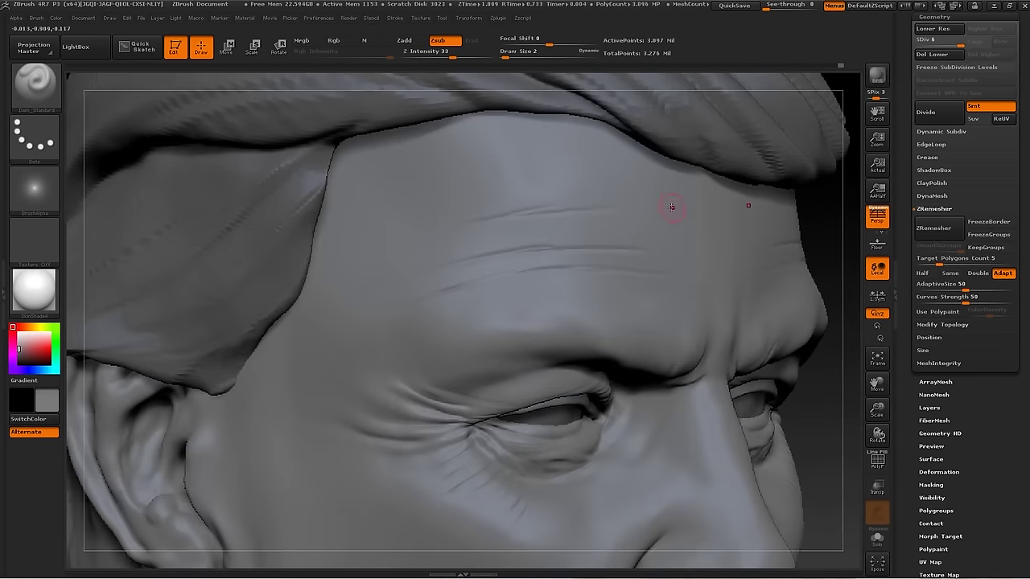
key("b")
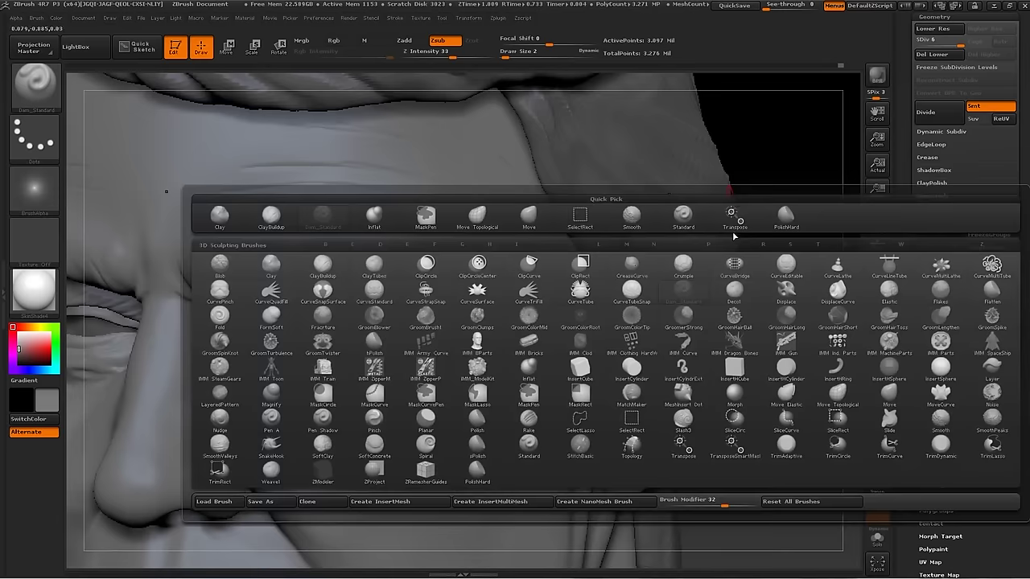
key("s")
key("t")
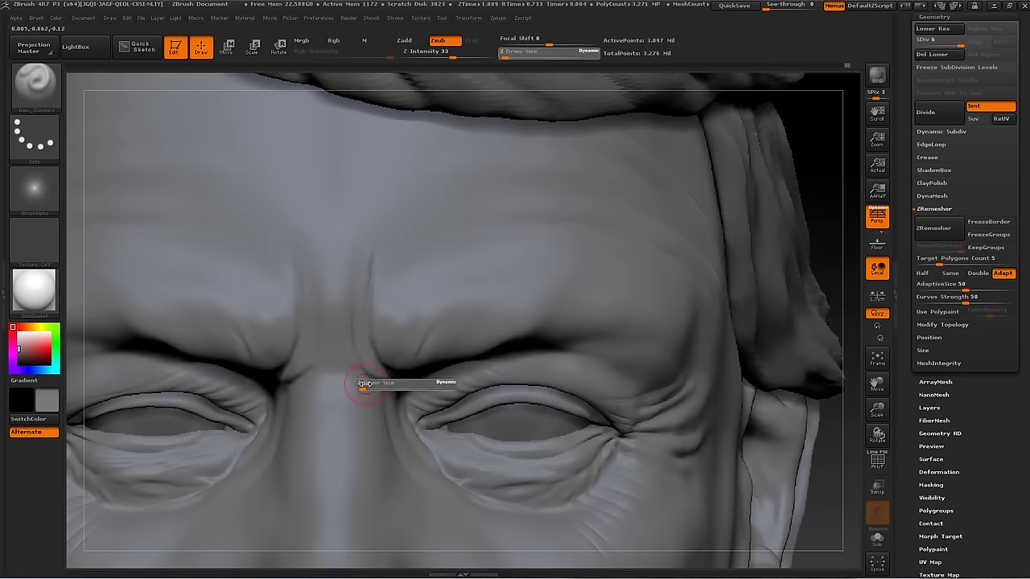
Reshape the chin and jowl folds with the Move brush
key("f")
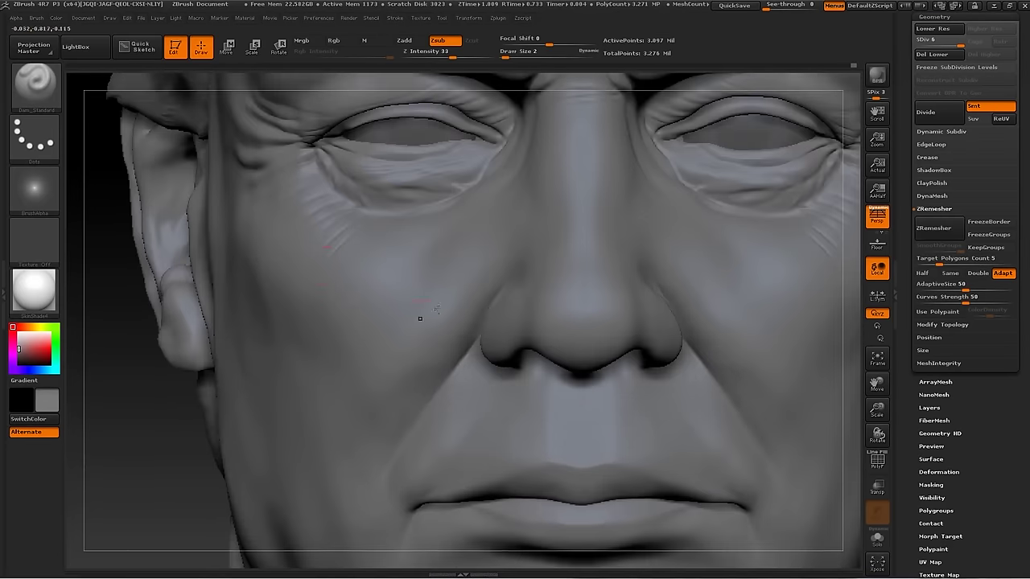
key("b")
left_click(351, 270)
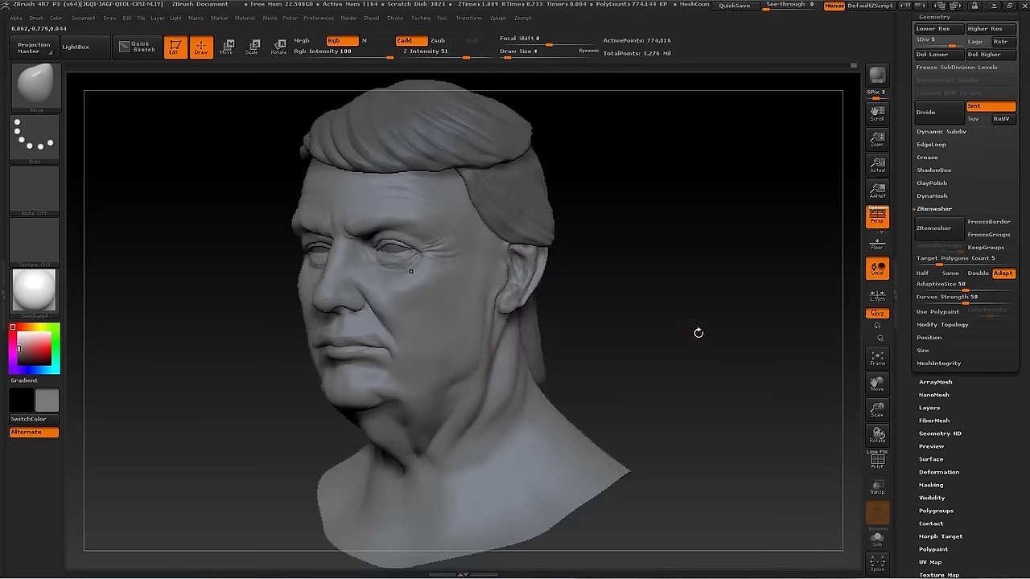
Raise to the highest subdivision, pick Dam_Standard, then drop one subdivision level
key("ctrl+d")
key("b")
key("d")
key("s")
key("s")
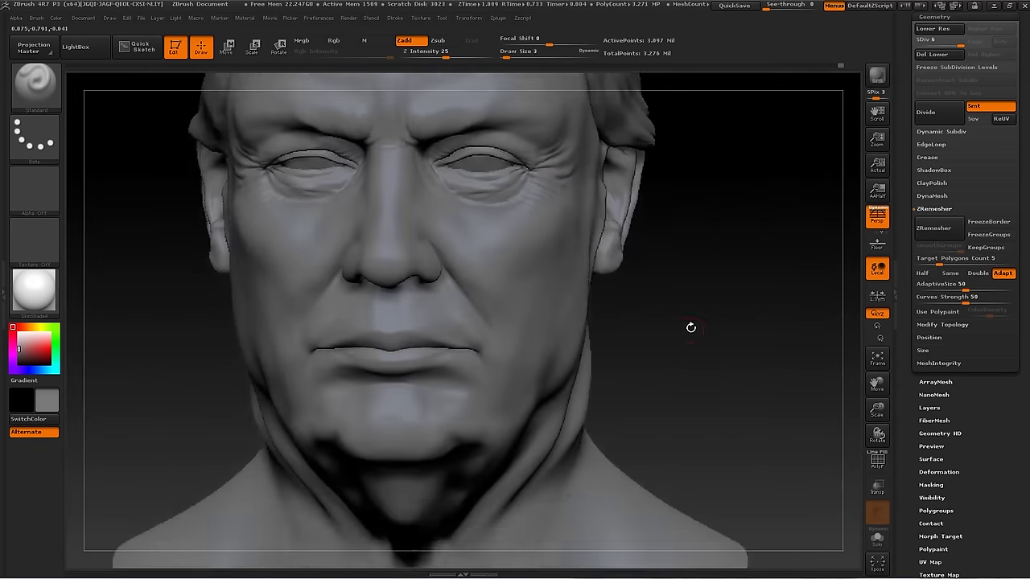
key("shift+d")
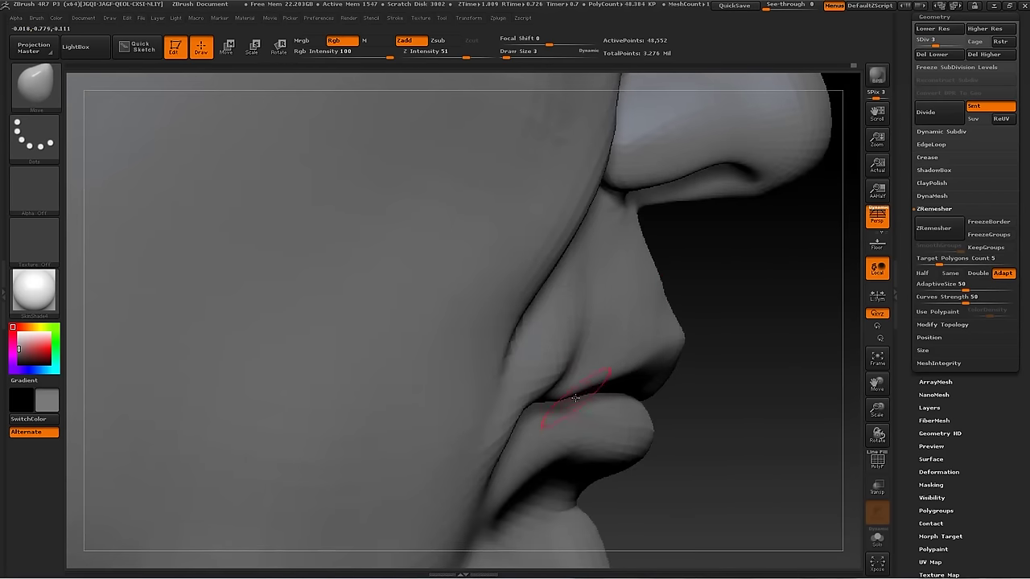
Reshape the nose and nostril with the Move brush at draw size 3 to 4
left_click_drag(625, 377, 626, 376)
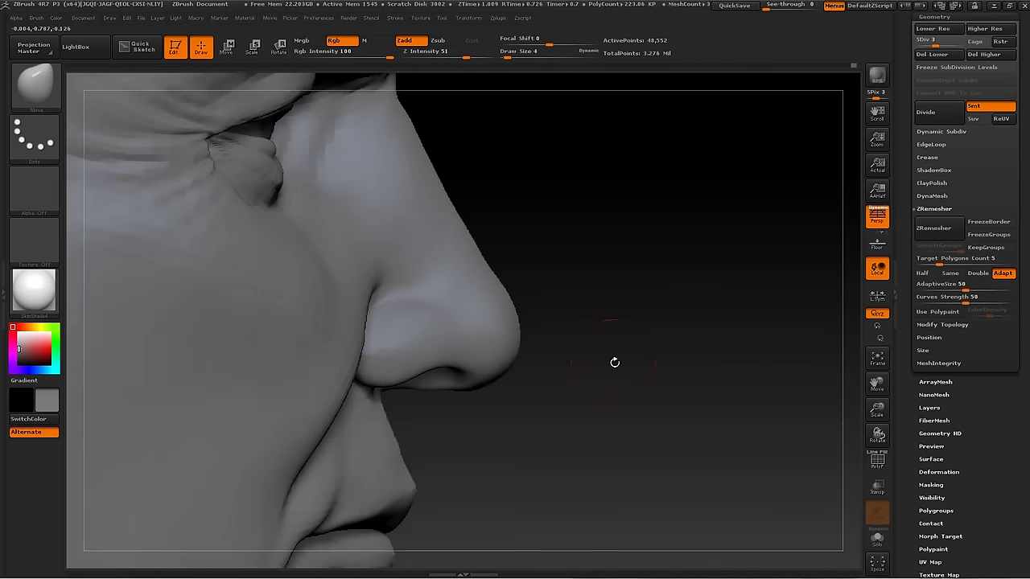
left_click_drag(615, 363, 528, 324)
mouse_move(573, 271)
left_mouse_down()
mouse_move(593, 303)
mouse_move(507, 440)
left_mouse_up()
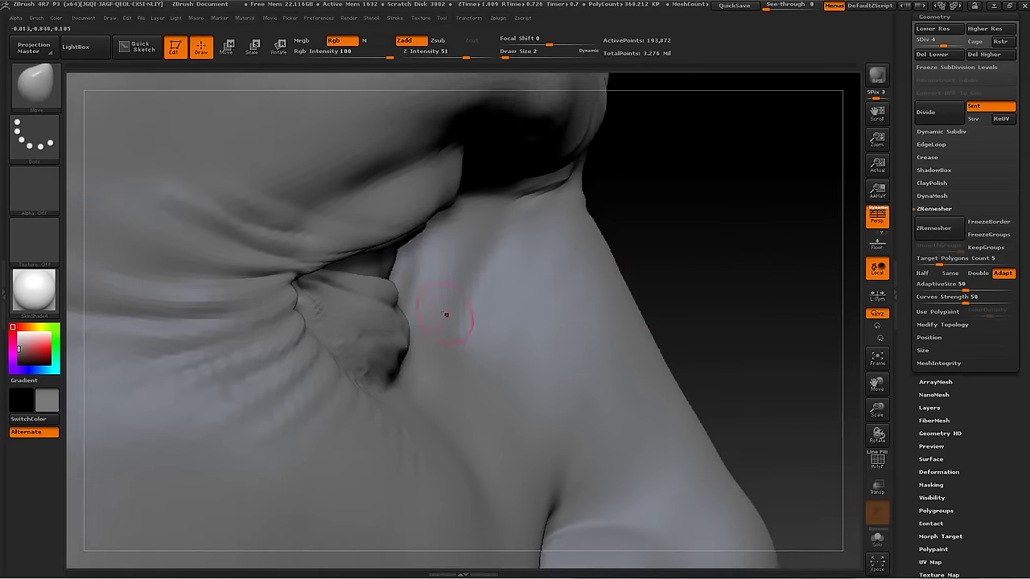
key("s")
left_click(344, 314)
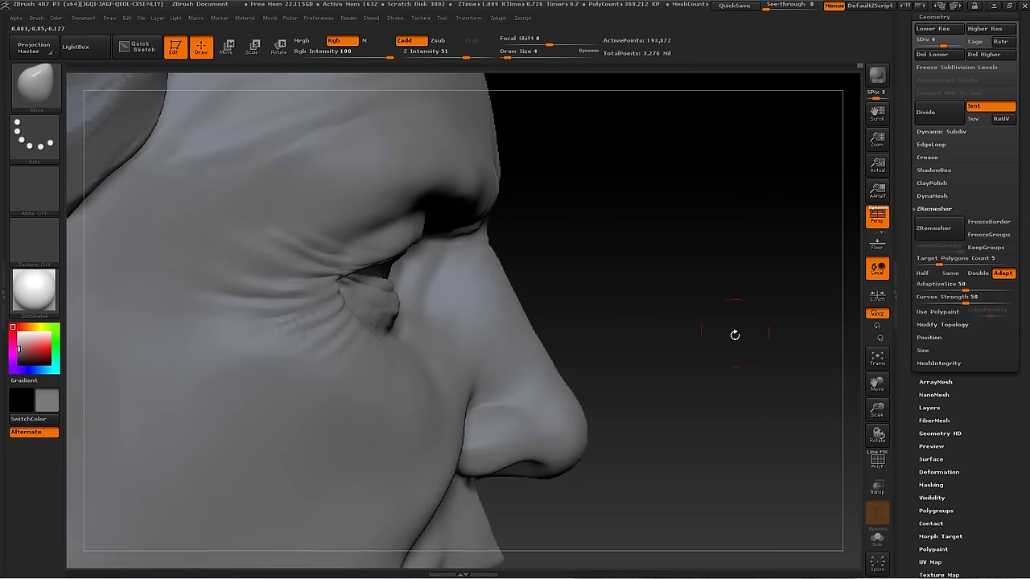
left_click_drag(735, 335, 759, 320, "alt")
key("s")
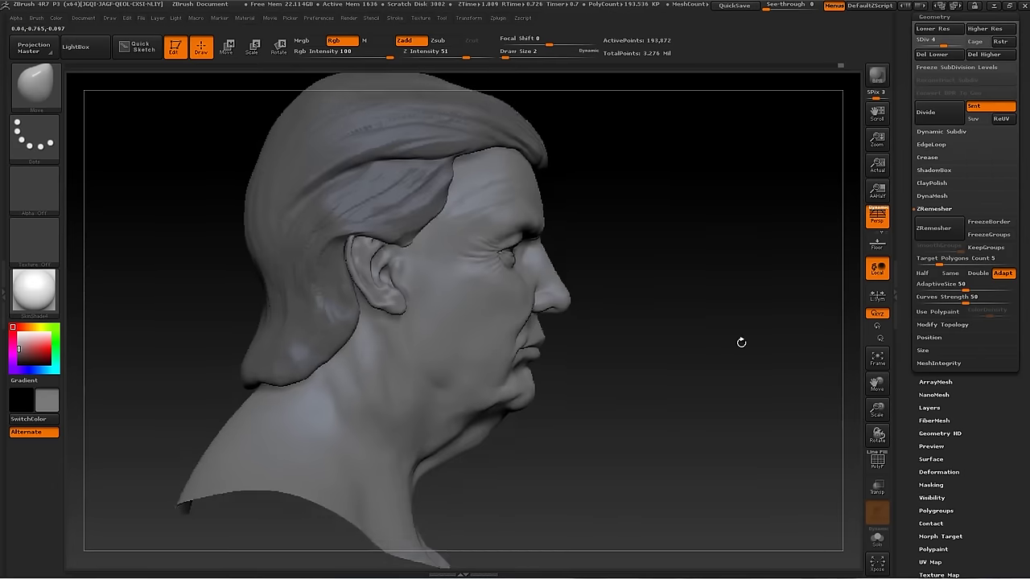
mouse_move(742, 343)
right_mouse_down("alt")
mouse_move(701, 368)
mouse_move(681, 361)
right_mouse_up("alt")
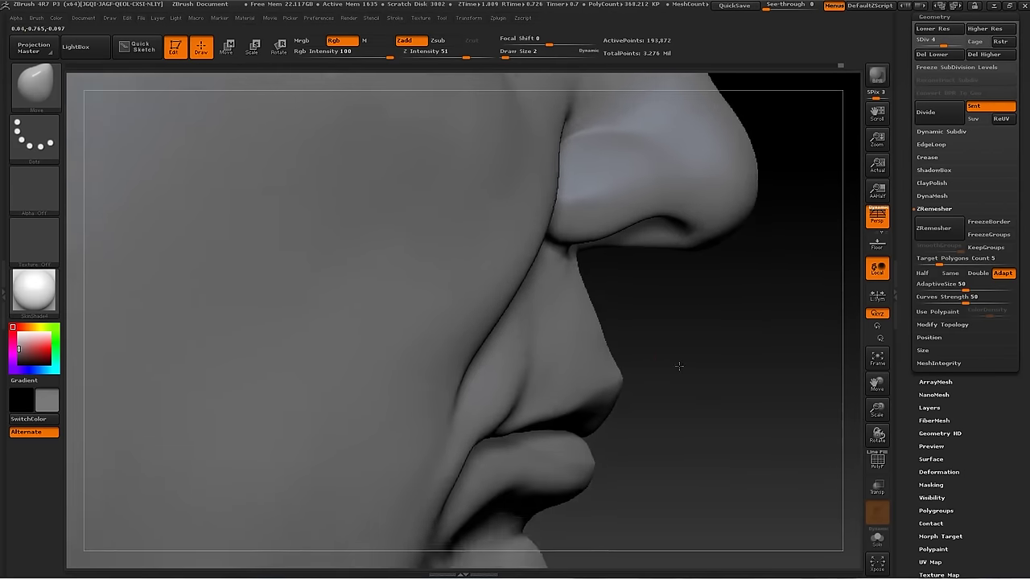
left_click_drag(603, 306, 601, 306)
mouse_move(722, 370)
right_mouse_down("alt")
mouse_move(701, 368)
mouse_move(738, 362)
right_mouse_up("alt")
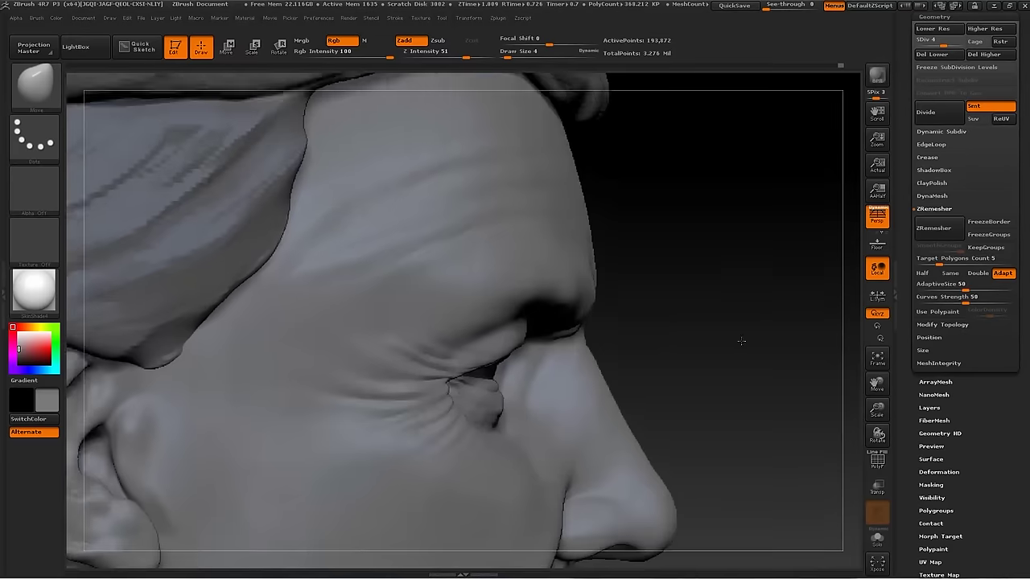
Subdivide the face mesh to SDiv 5 and bring the eye into view
key("b")
key("s")
key("t")
key("ctrl+d")
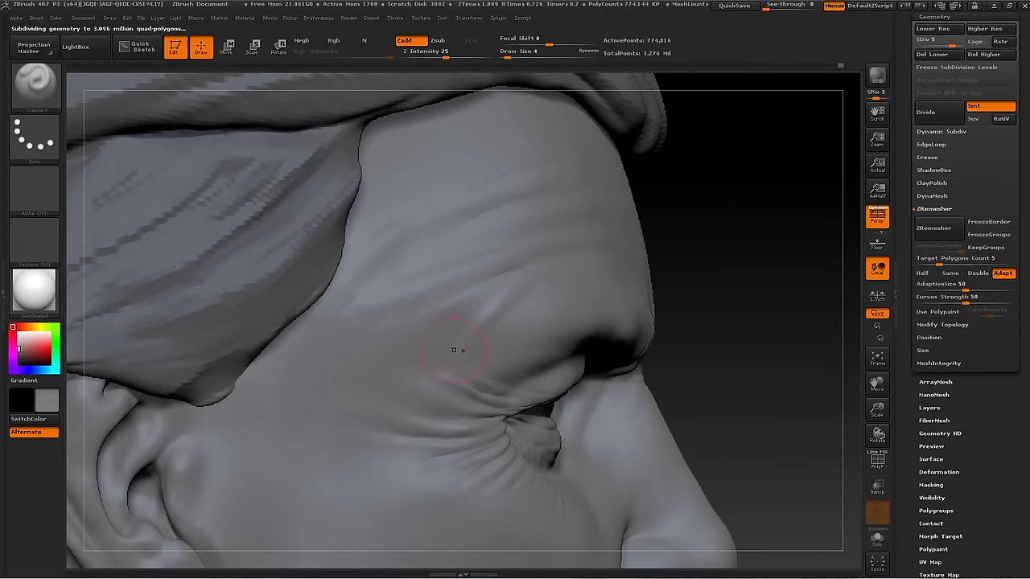
key("b")
key("d")
key("s")
key("f")
mouse_move(798, 232)
right_mouse_down("alt")
mouse_move(777, 306)
mouse_move(724, 304)
right_mouse_up("alt")
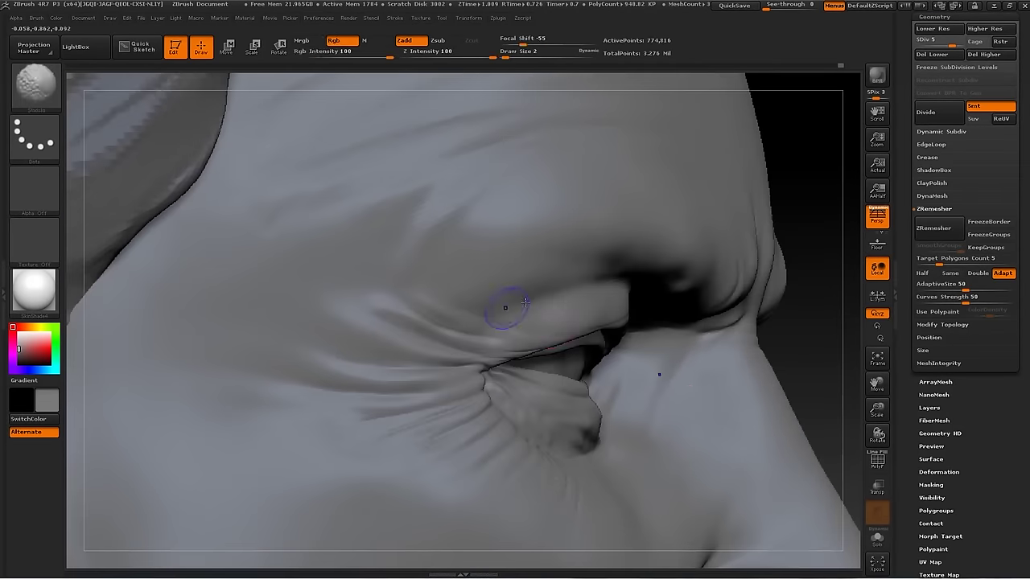
Sculpt the eye and cheek with a low-intensity Standard brush at size 6
key("b")
key("s")
key("t")
right_click_drag(524, 302, 655, 251)
key("b")
key("s")
key("t")
mouse_move(526, 267)
right_mouse_down("alt")
mouse_move(330, 419)
mouse_move(709, 294)
mouse_move(336, 340)
right_mouse_up("alt")
key("s")
left_click_drag(337, 340, 363, 325)
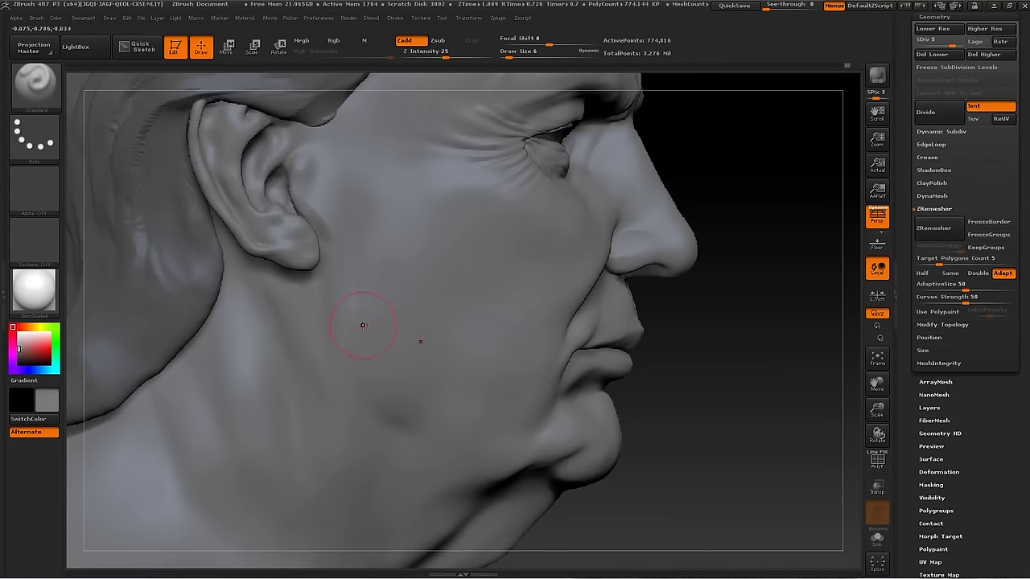
Adjust the face with the Move brush from frontal and three-quarter views
key("b")
key("m")
key("v")
mouse_move(397, 366)
right_mouse_down()
mouse_move(241, 346)
mouse_move(209, 386)
mouse_move(346, 346)
right_mouse_up()
key("s")
left_click_drag(346, 346, 393, 336)
mouse_move(260, 384)
right_mouse_down()
mouse_move(665, 274)
mouse_move(724, 322)
right_mouse_up()
Reshape the lower lip into a fuller profile with the Move brush
mouse_move(725, 322)
right_mouse_down("alt")
mouse_move(775, 353)
mouse_move(563, 424)
right_mouse_up("alt")
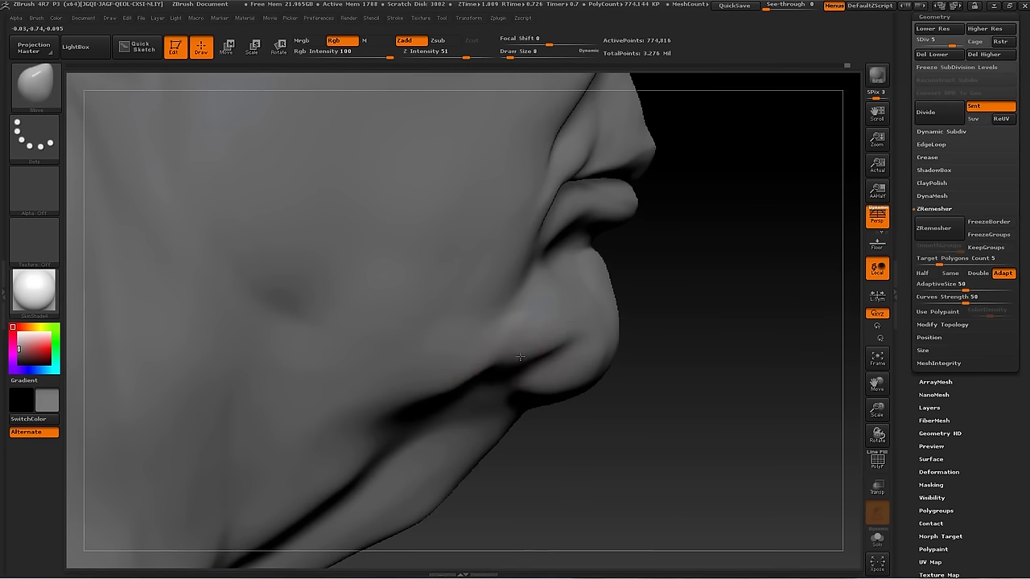
left_click_drag(563, 350, 494, 403)
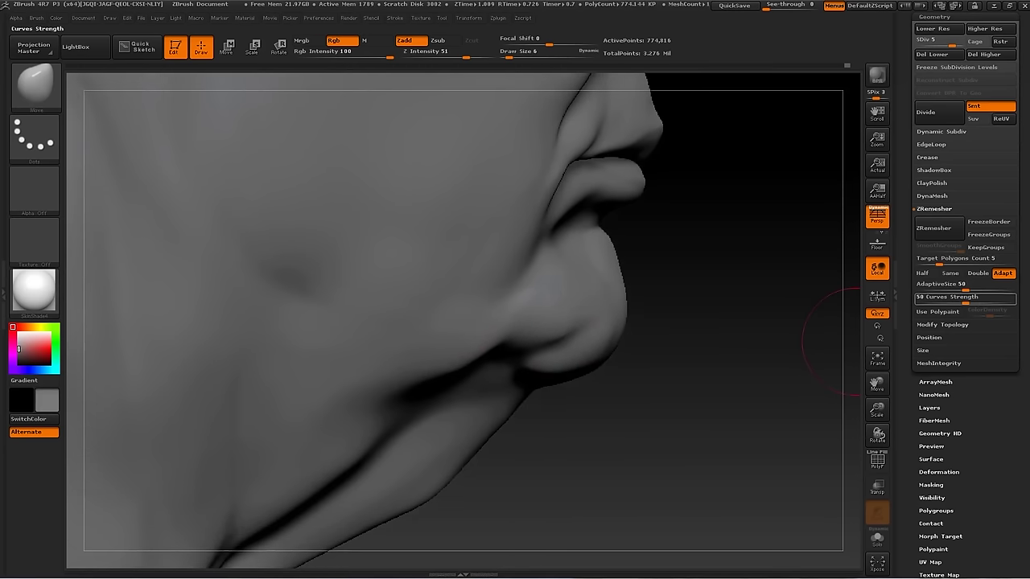
mouse_move(480, 352)
left_mouse_down()
mouse_move(506, 414)
mouse_move(519, 383)
left_mouse_up()
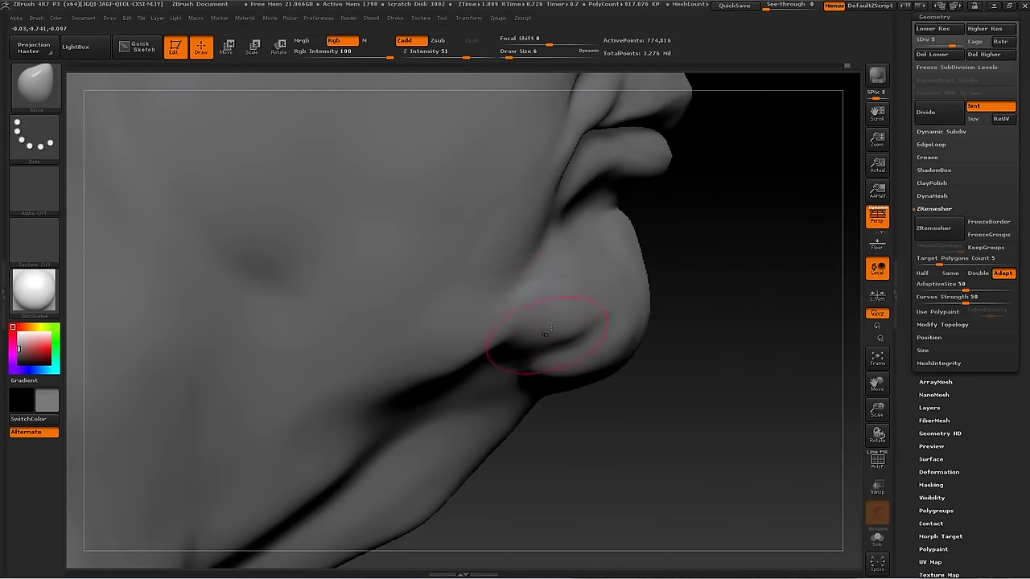
left_click_drag(705, 295, 527, 333)
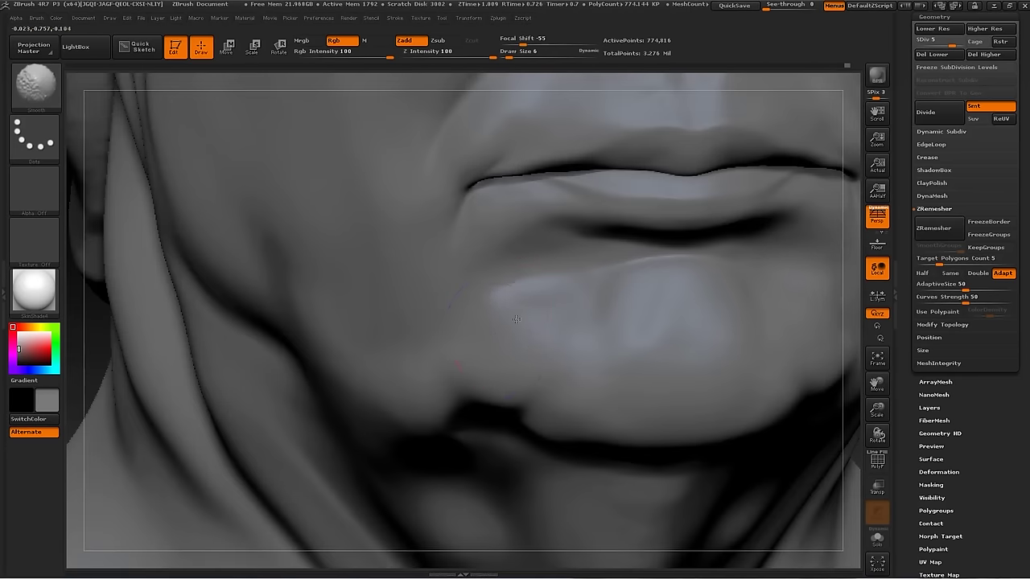
key("f")
key("b")
key("m")
key("v")
mouse_move(733, 329)
left_mouse_down()
mouse_move(167, 332)
mouse_move(366, 351)
left_mouse_up()
Select the Extract2 hair subtool and build up the hair mass with ClayBuildup
left_click(378, 346, "alt")
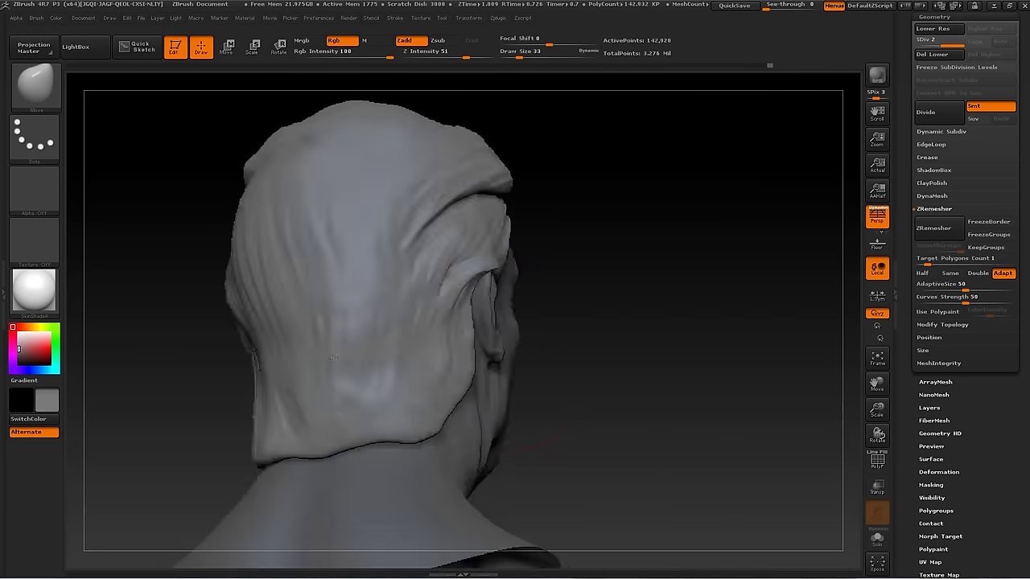
left_click_drag(354, 346, 587, 322)
mouse_move(370, 351)
left_mouse_down()
mouse_move(289, 402)
mouse_move(244, 407)
left_mouse_up()
key("b")
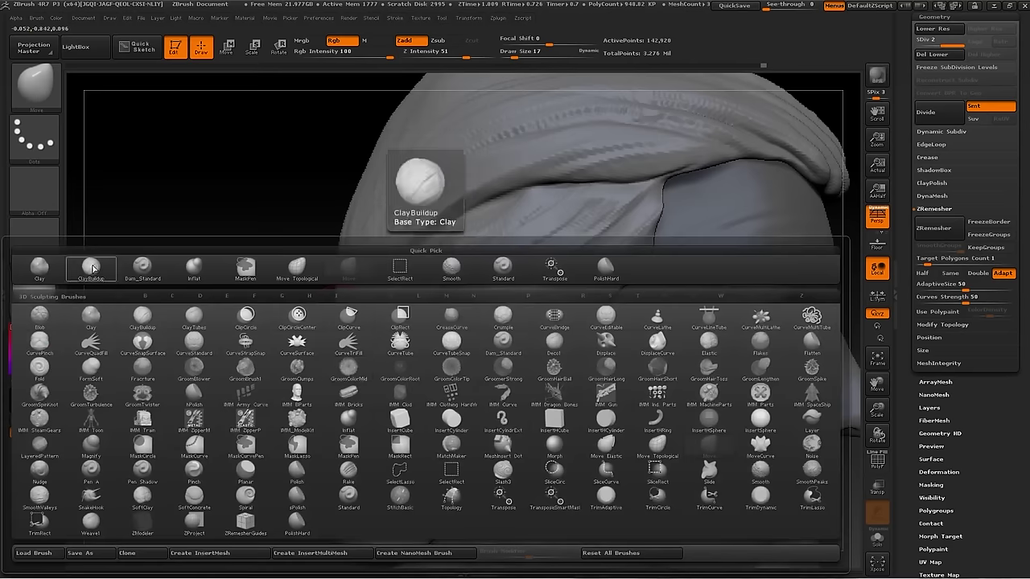
left_click(103, 276)
Reshape the hair behind the ear with Move Topological and ClayBuildup brushes
mouse_move(214, 448)
left_mouse_down()
mouse_move(773, 317)
mouse_move(237, 296)
mouse_move(531, 299)
left_mouse_up()
key("b")
key("m")
key("t")
mouse_move(577, 424)
left_mouse_down("alt")
mouse_move(455, 387)
mouse_move(470, 378)
left_mouse_up("alt")
key("b")
key("c")
key("b")
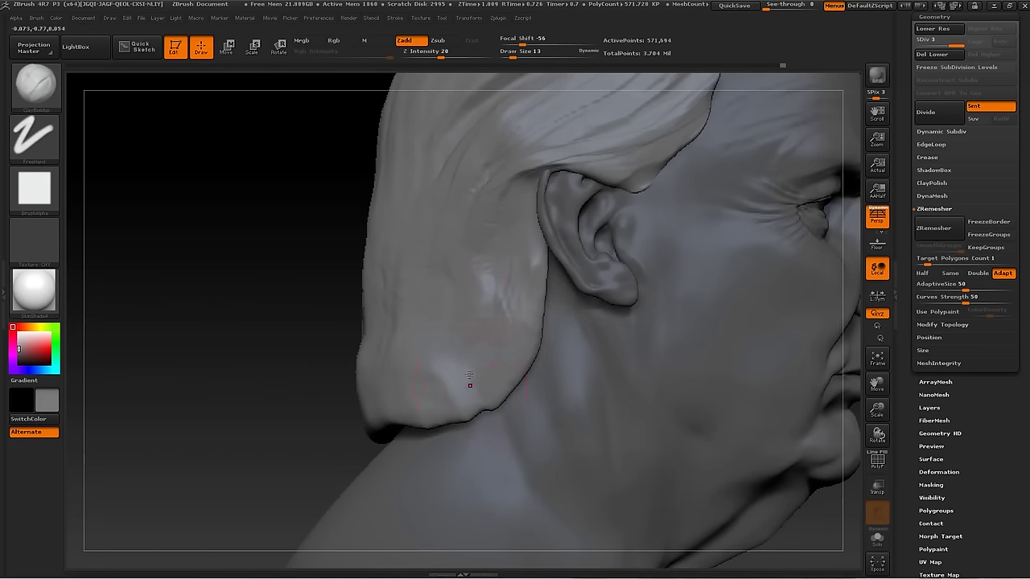
Clean up the hair lock above the ear and its neck edge with Move and Dam_Standard
left_click_drag(372, 265, 687, 282)
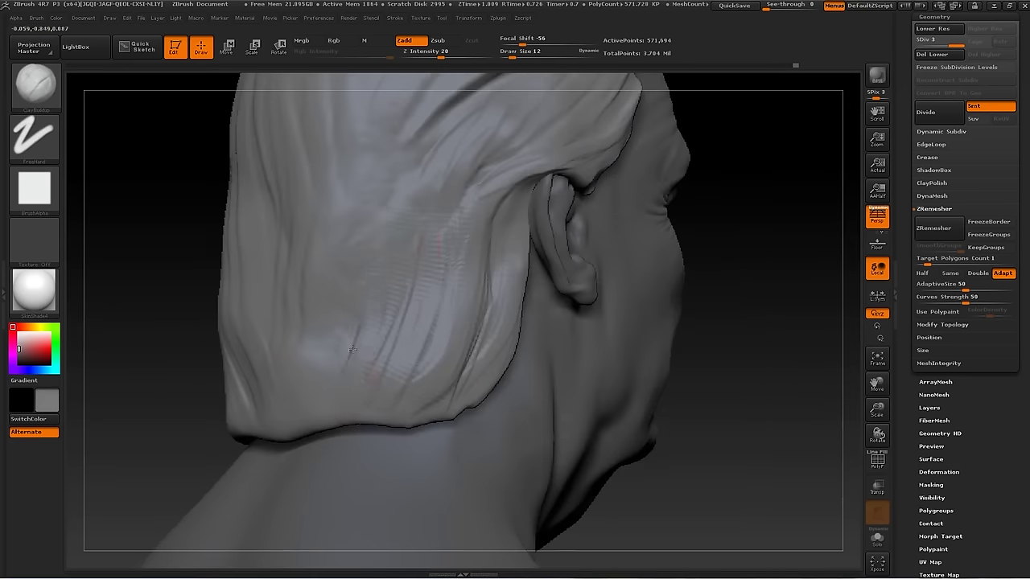
mouse_move(327, 404)
left_mouse_down()
mouse_move(285, 306)
mouse_move(525, 323)
left_mouse_up()
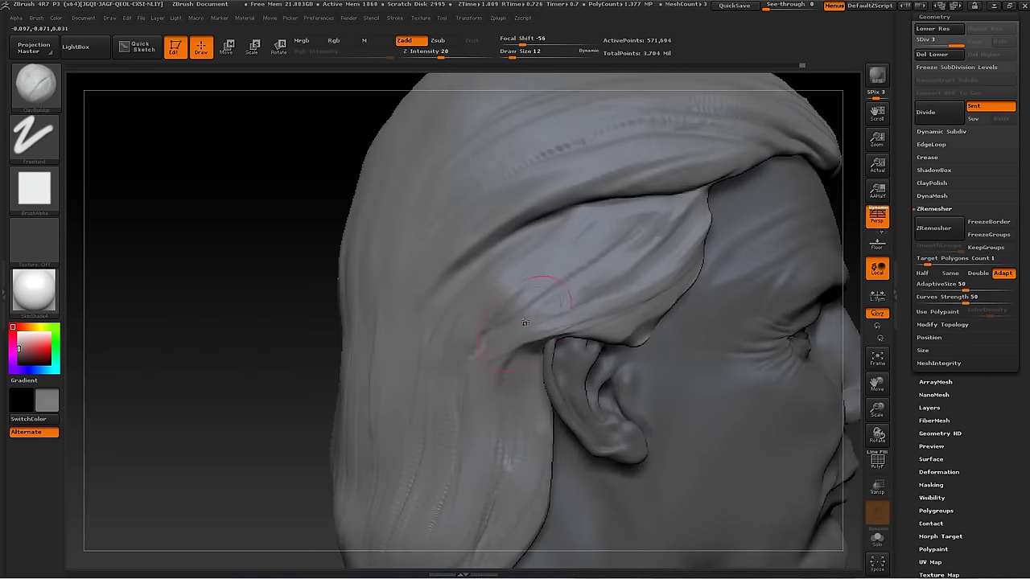
left_click_drag(433, 363, 522, 294)
key("b")
key("m")
key("t")
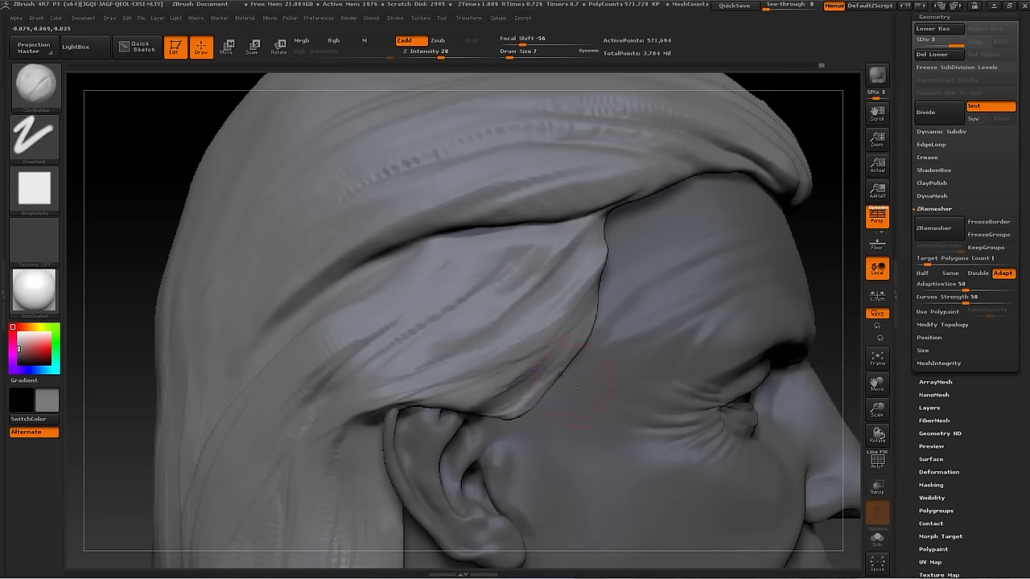
key("b")
key("d")
key("s")
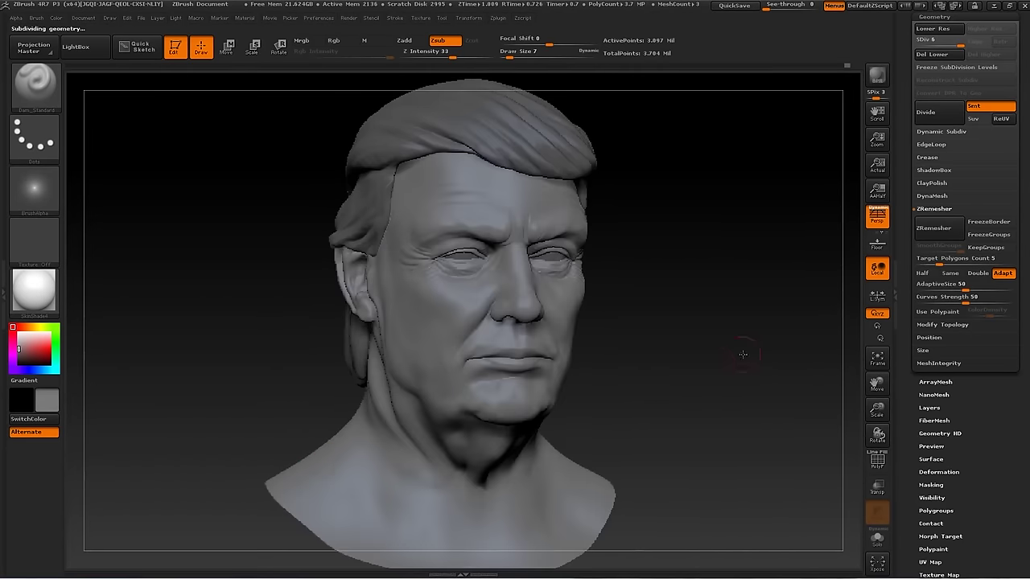
Select the hair subtool and carve a strand groove up the hair behind the ear
mouse_move(743, 351)
left_mouse_down()
mouse_move(720, 379)
mouse_move(732, 414)
mouse_move(690, 336)
mouse_move(819, 320)
left_mouse_up()
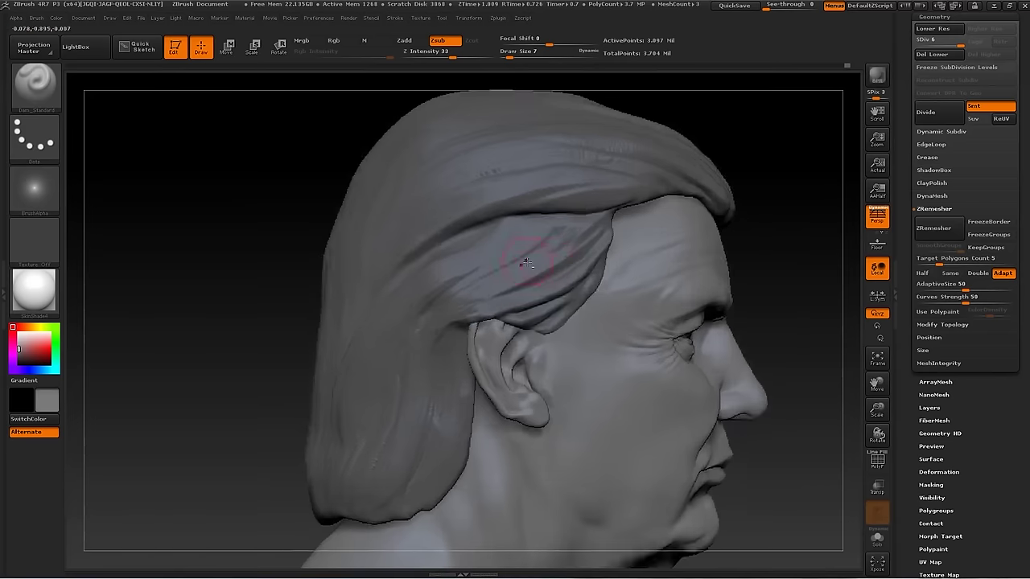
left_click(524, 265, "alt")
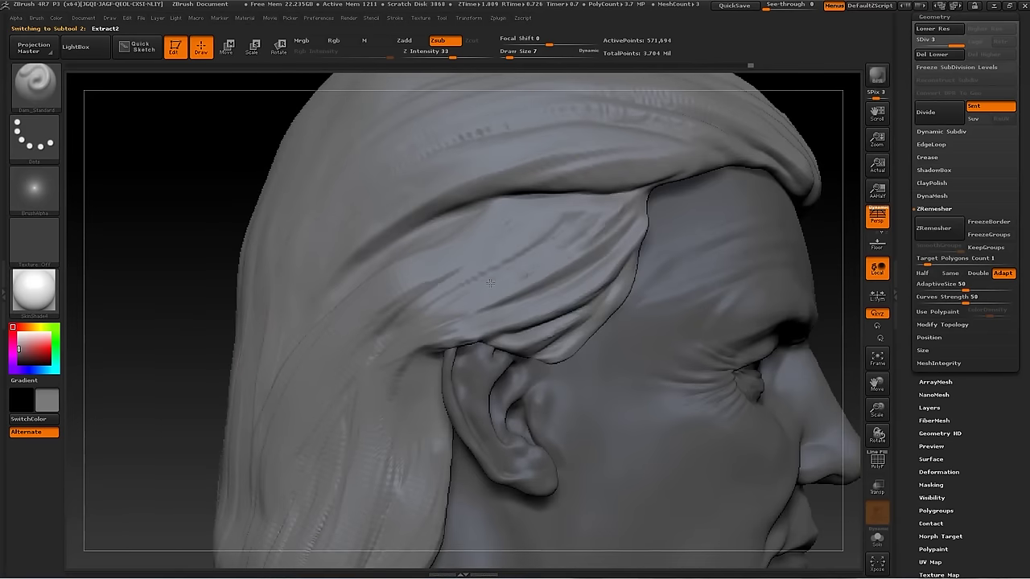
left_click_drag(139, 429, 445, 239)
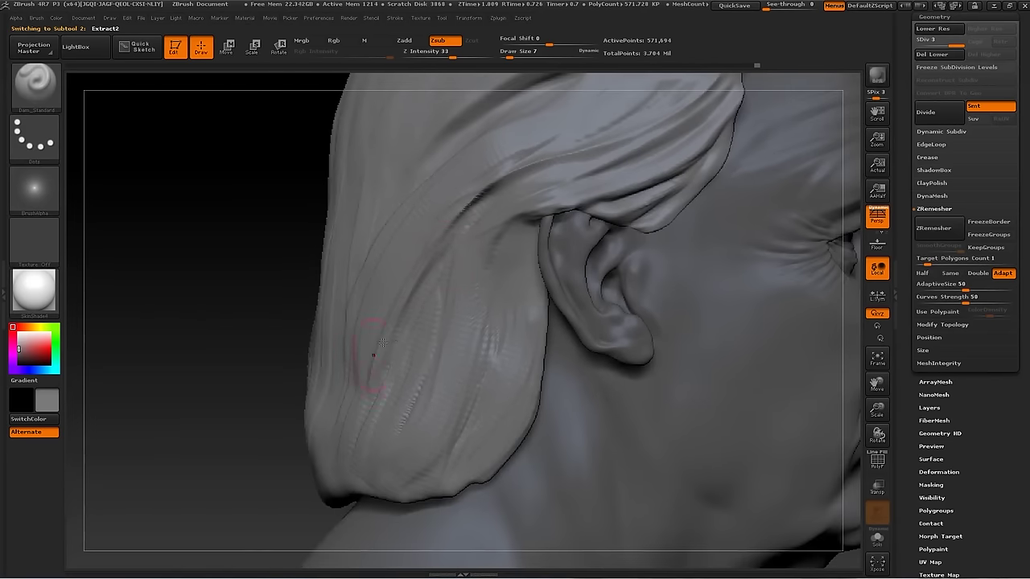
left_click_drag(201, 322, 503, 173)
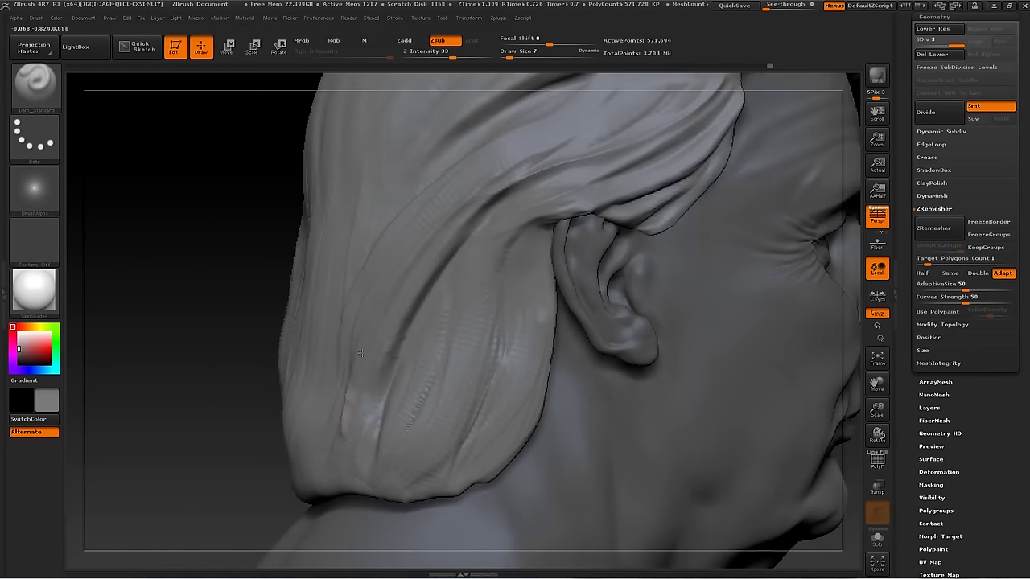
left_click_drag(218, 349, 467, 219)
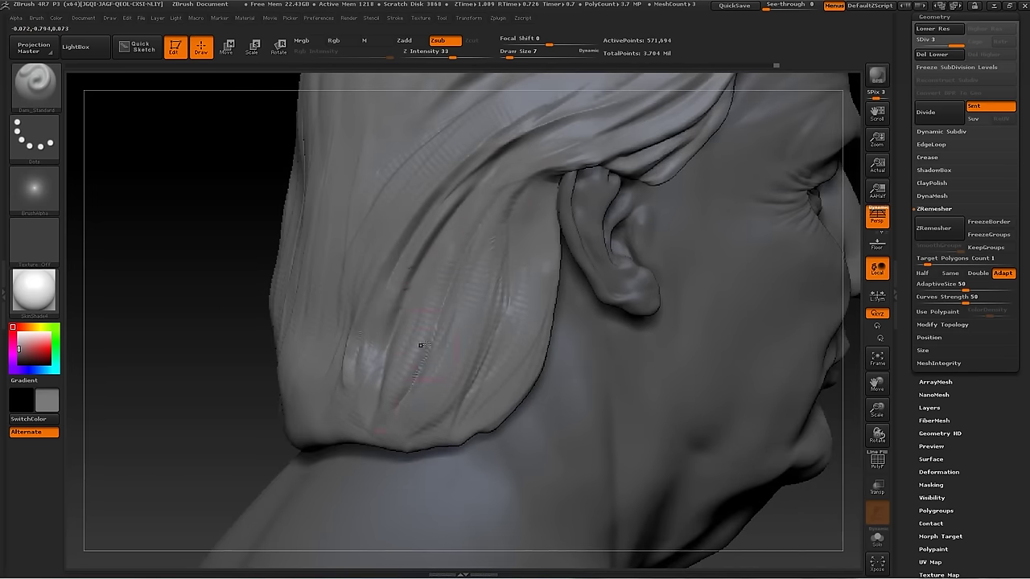
left_click_drag(454, 342, 485, 257)
mouse_move(278, 426)
left_mouse_down("alt")
mouse_move(713, 260)
mouse_move(224, 276)
left_mouse_up("alt")
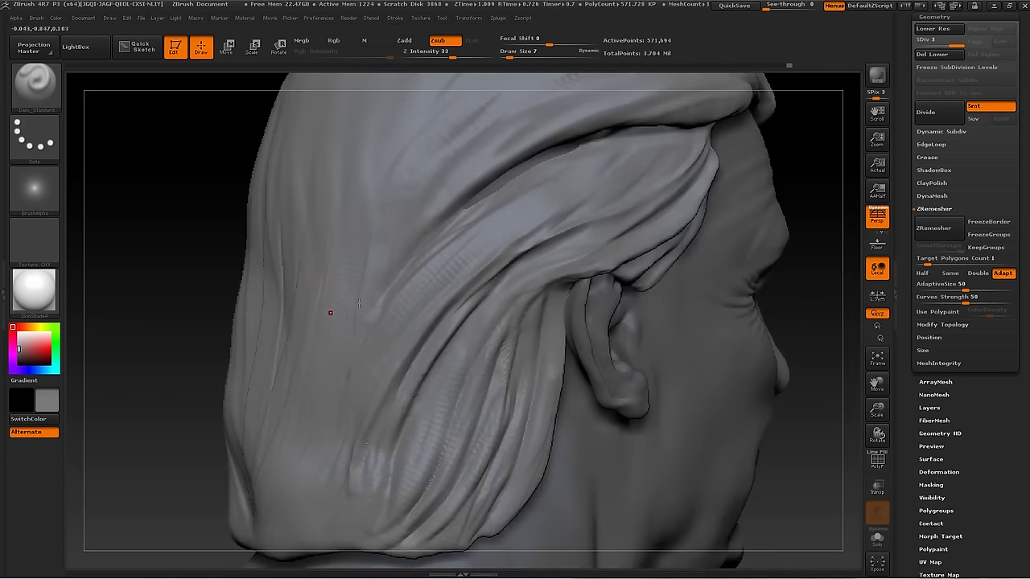
Build up and shift the hair behind the ear with Standard, ClayBuildup and Move brushes
key("b")
key("s")
key("t")
left_click_drag(266, 378, 479, 240, "alt")
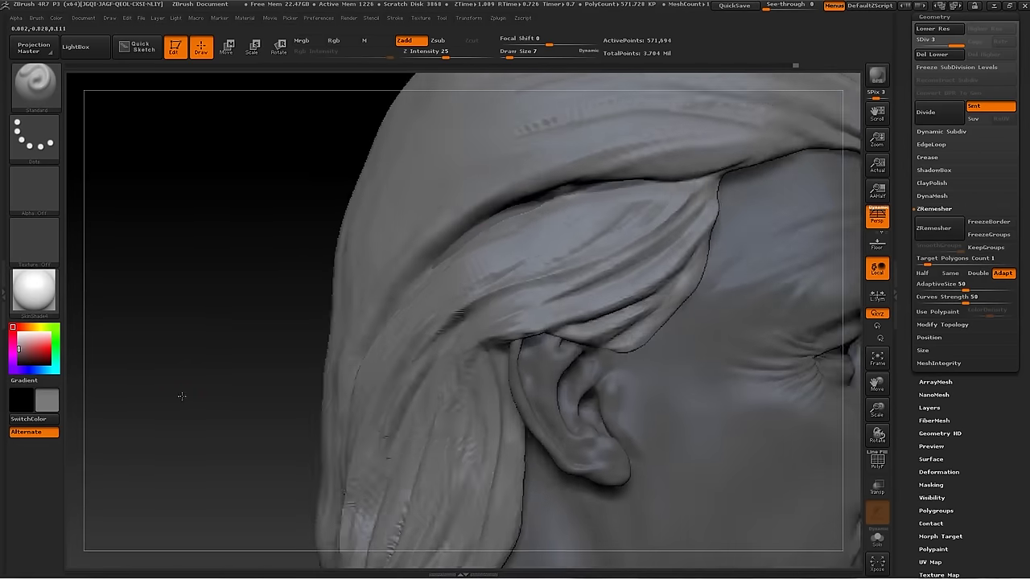
key("b")
key("c")
key("b")
key("b")
key("m")
key("v")
left_click_drag(161, 282, 212, 269)
key("b")
mouse_move(483, 201)
left_mouse_down()
mouse_move(658, 184)
mouse_move(616, 230)
left_mouse_up()
Layer strand ridges along the hair roll above the forehead with Dam_Standard, Standard and ClayBuildup
key("b")
key("d")
key("s")
mouse_move(417, 396)
left_mouse_down()
mouse_move(711, 260)
mouse_move(495, 292)
mouse_move(770, 191)
mouse_move(452, 278)
mouse_move(517, 184)
left_mouse_up()
key("b")
key("s")
key("t")
key("b")
key("c")
key("b")
mouse_move(273, 385)
left_mouse_down()
mouse_move(715, 196)
mouse_move(570, 230)
left_mouse_up()
key("b")
Inspect the hair fold from several angles, switching between Move and Dam_Standard brushes
key("m")
key("v")
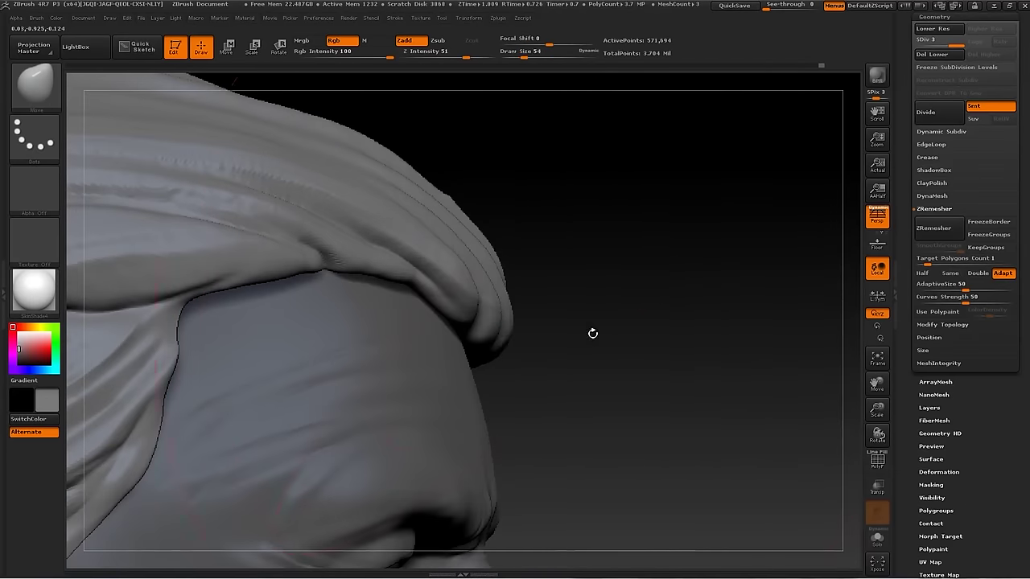
left_click_drag(524, 326, 264, 308)
key("b")
key("d")
key("s")
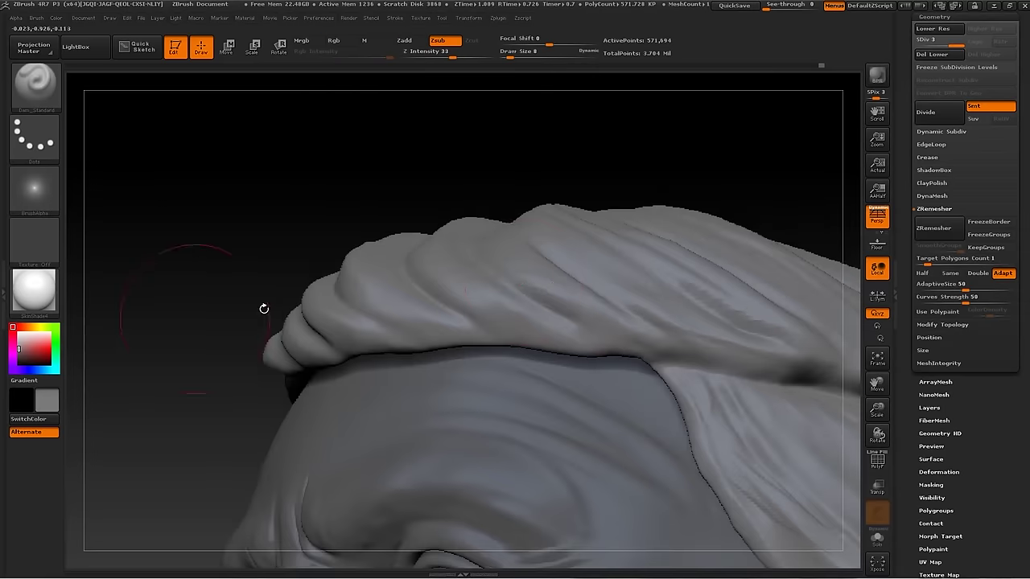
left_click_drag(517, 294, 536, 254)
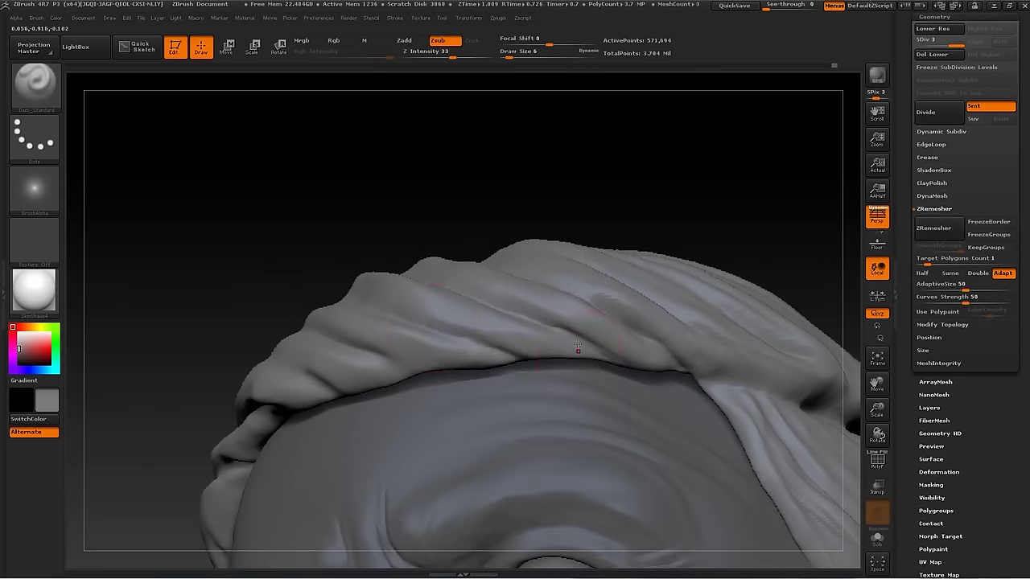
left_click_drag(578, 346, 432, 368)
key("f")
mouse_move(720, 282)
left_mouse_down()
mouse_move(736, 202)
mouse_move(429, 271)
left_mouse_up()
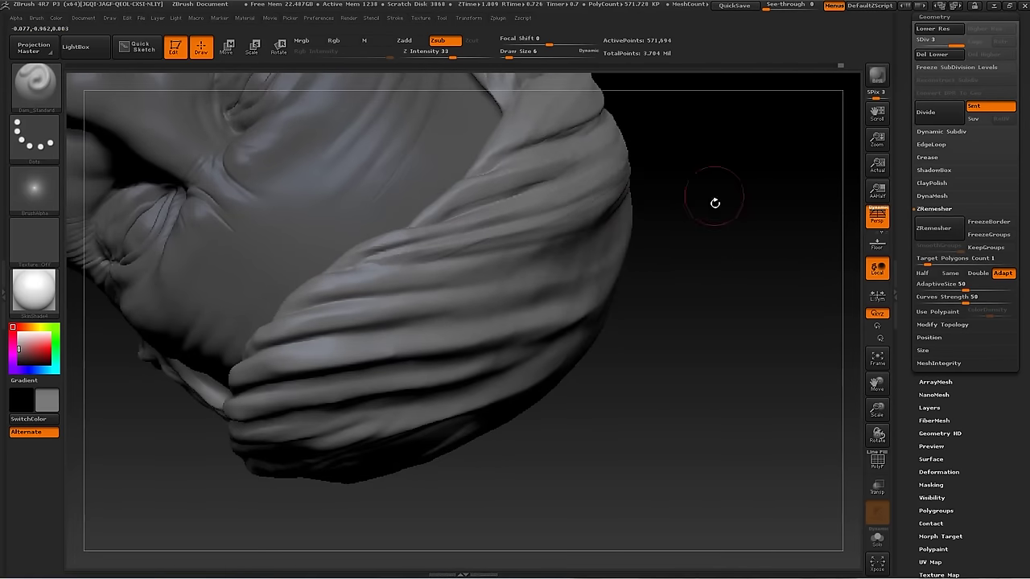
left_click_drag(662, 168, 564, 219)
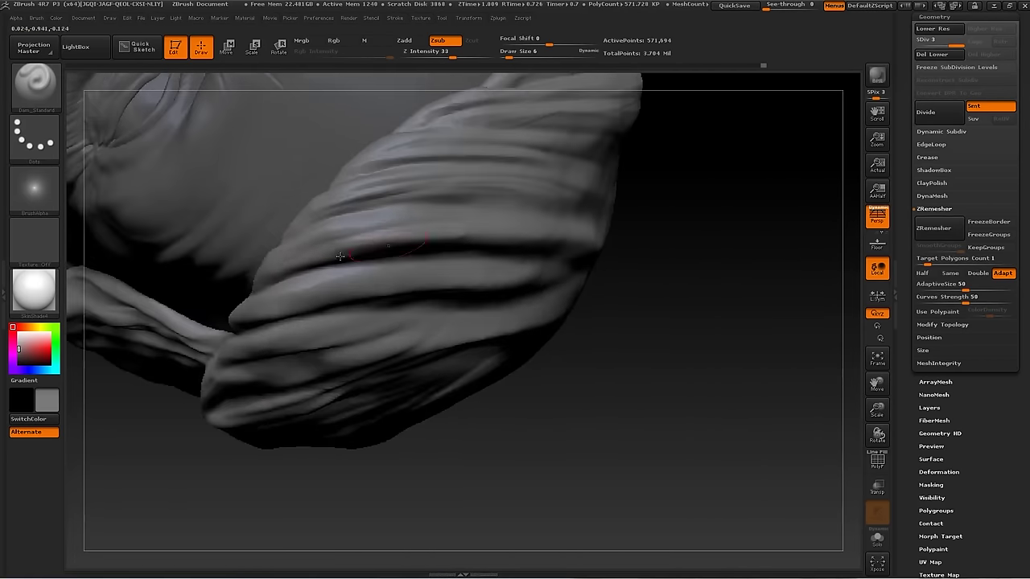
mouse_move(482, 299)
left_mouse_down()
mouse_move(749, 336)
mouse_move(564, 346)
mouse_move(483, 298)
left_mouse_up()
Shrink the Move brush and carve two grooves along the hair fold with Dam_Standard
key("b")
key("m")
key("v")
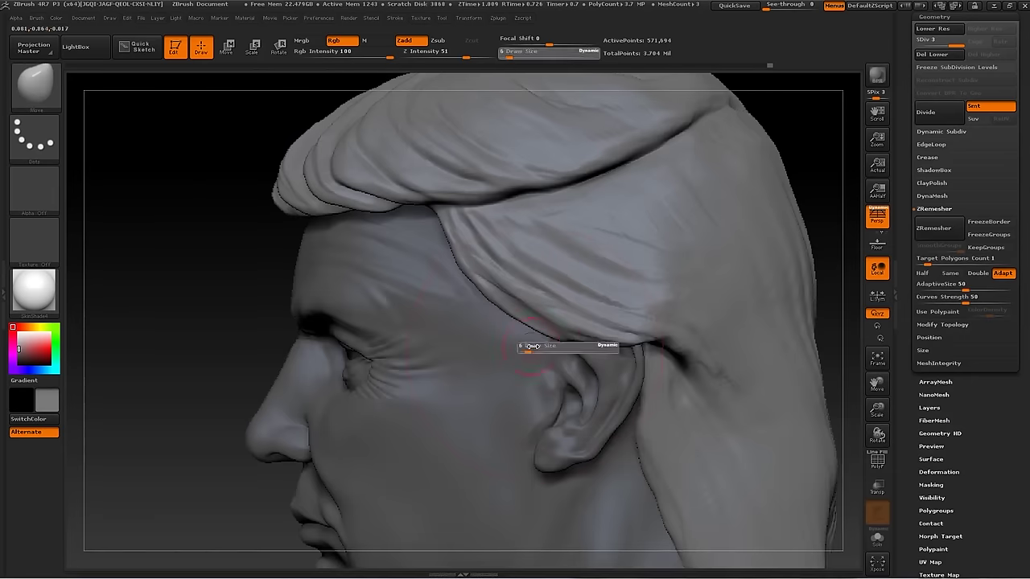
key("bracketleft")
left_click_drag(180, 347, 819, 260)
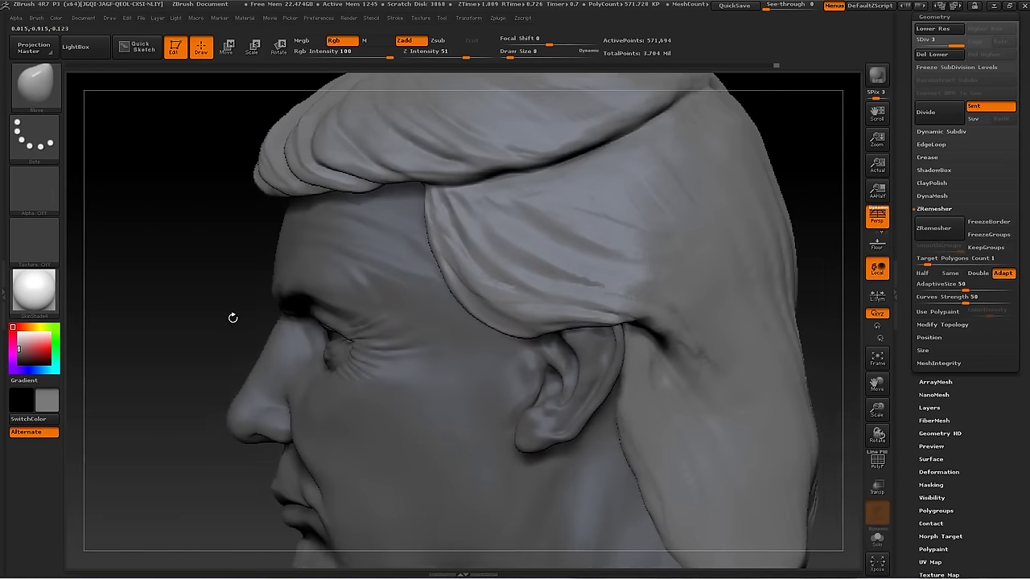
key("b")
key("c")
key("b")
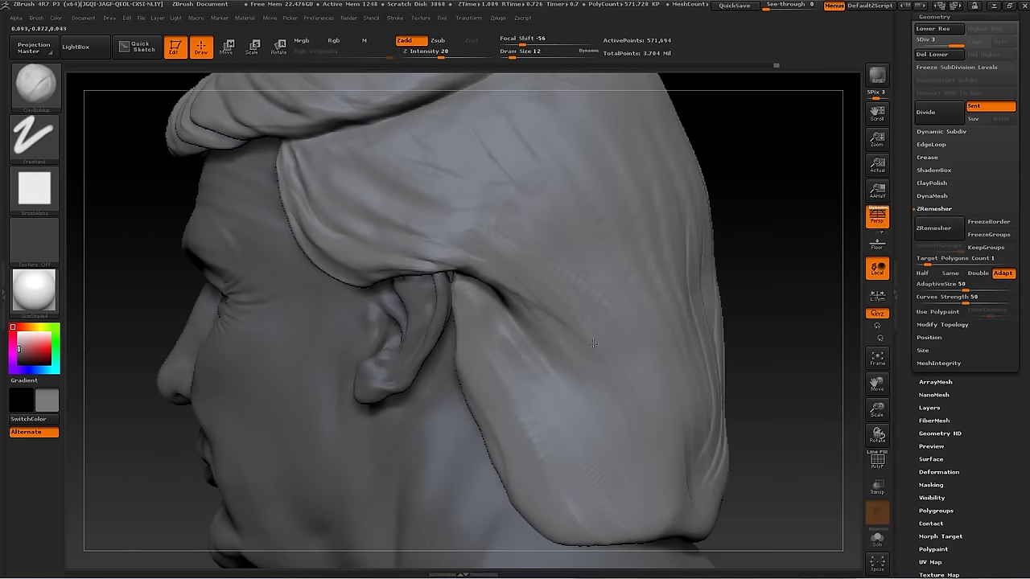
key("b")
key("d")
key("s")
left_click_drag(759, 301, 772, 305)
left_click_drag(466, 187, 595, 424)
Refine where the hair meets the ear using Move and Standard brushes
key("b")
key("m")
key("v")
left_click_drag(724, 322, 644, 338)
key("b")
key("s")
key("t")
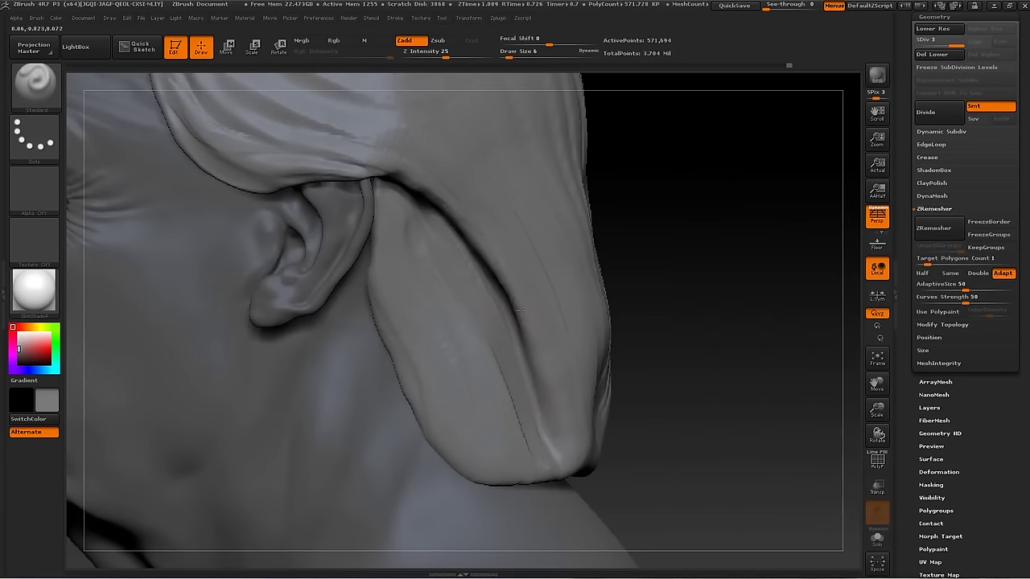
left_click_drag(683, 411, 644, 402)
key("b")
key("m")
key("v")
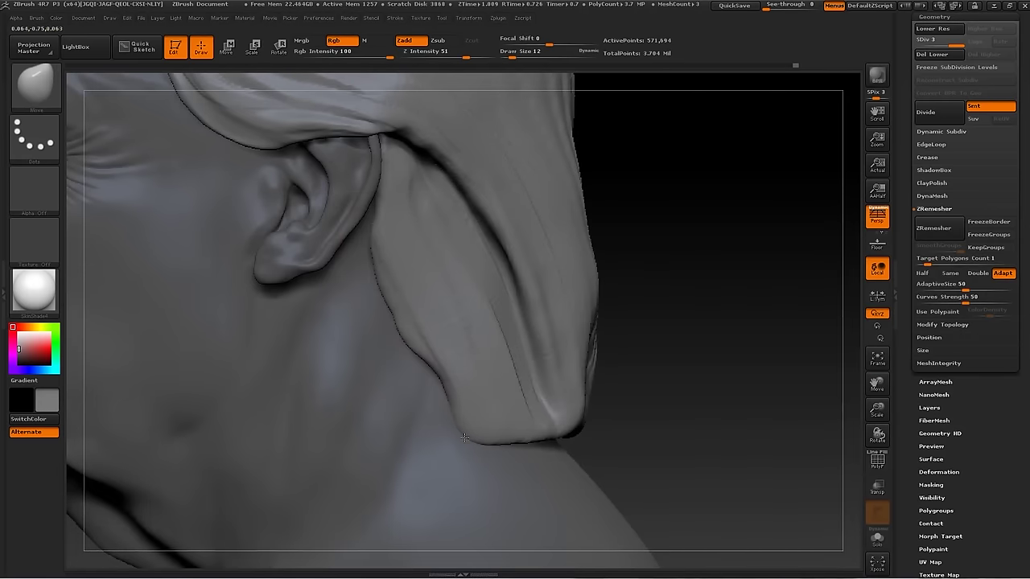
left_click_drag(628, 210, 563, 201)
Touch up the hair fold near the ear with ClayBuildup, Dam_Standard and Inflat brushes
key("b")
key("c")
key("b")
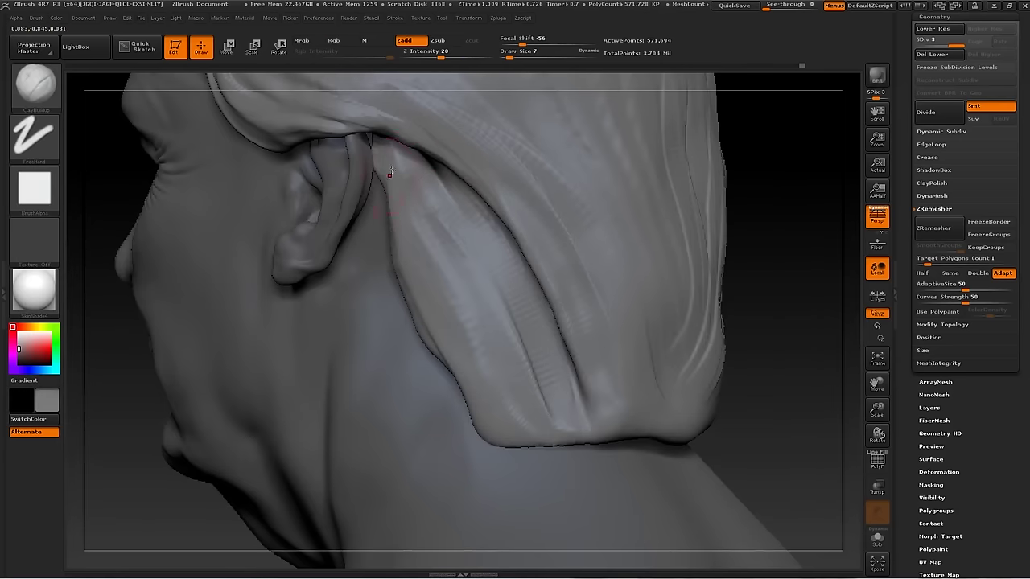
left_click_drag(538, 380, 461, 292)
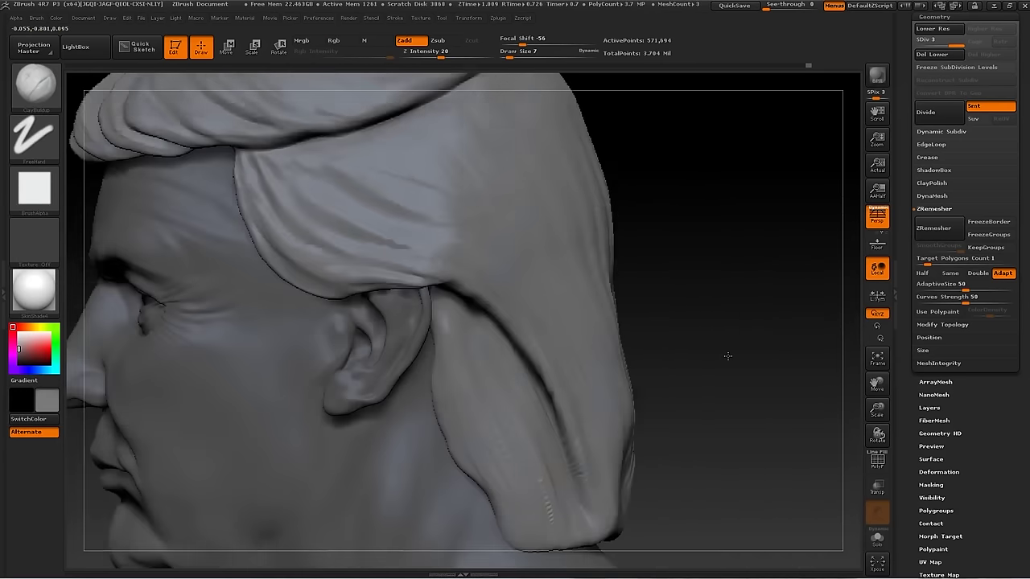
key("b")
key("d")
key("s")
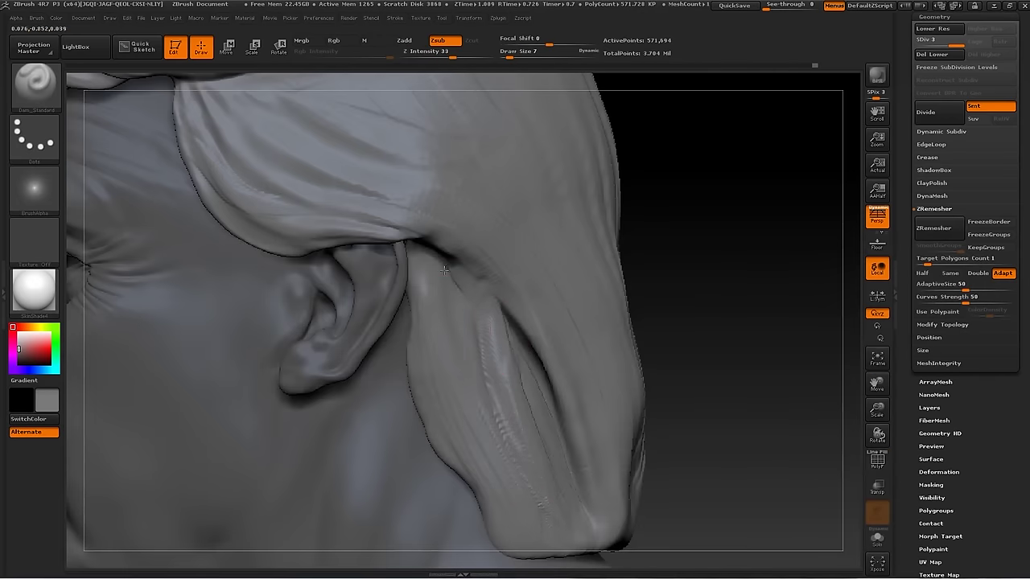
key("b")
key("i")
key("n")
key("f")
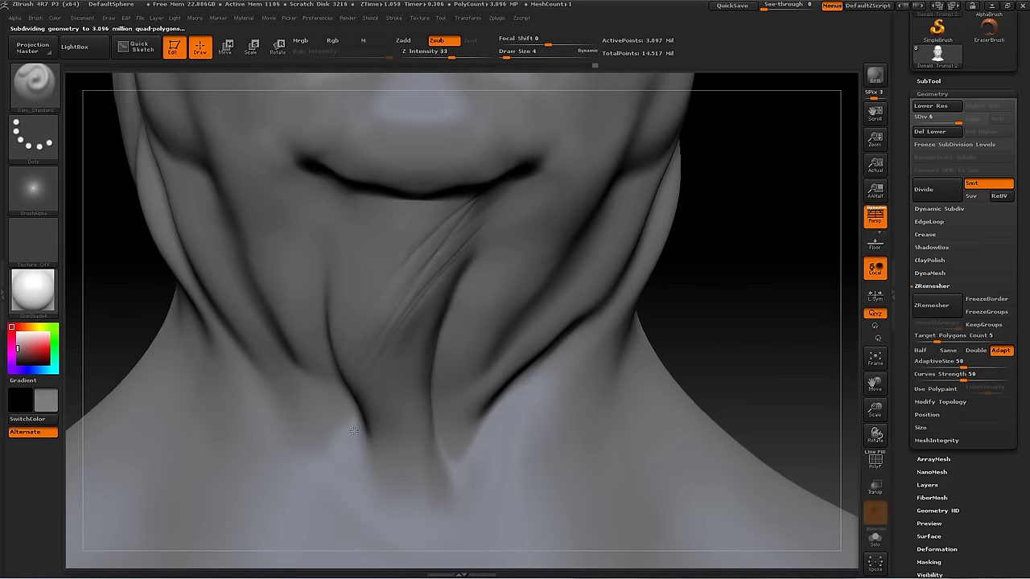
Raise the head to SDiv level 6 (about 3.9 million points) and select the Inflat brush
left_click_drag(735, 273, 554, 192)
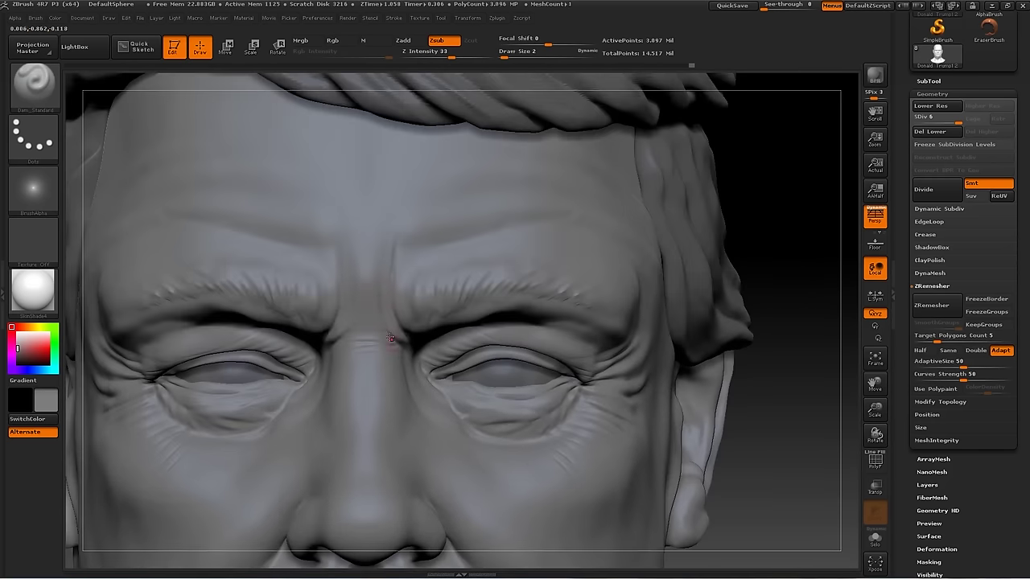
key("b")
key("i")
key("n")
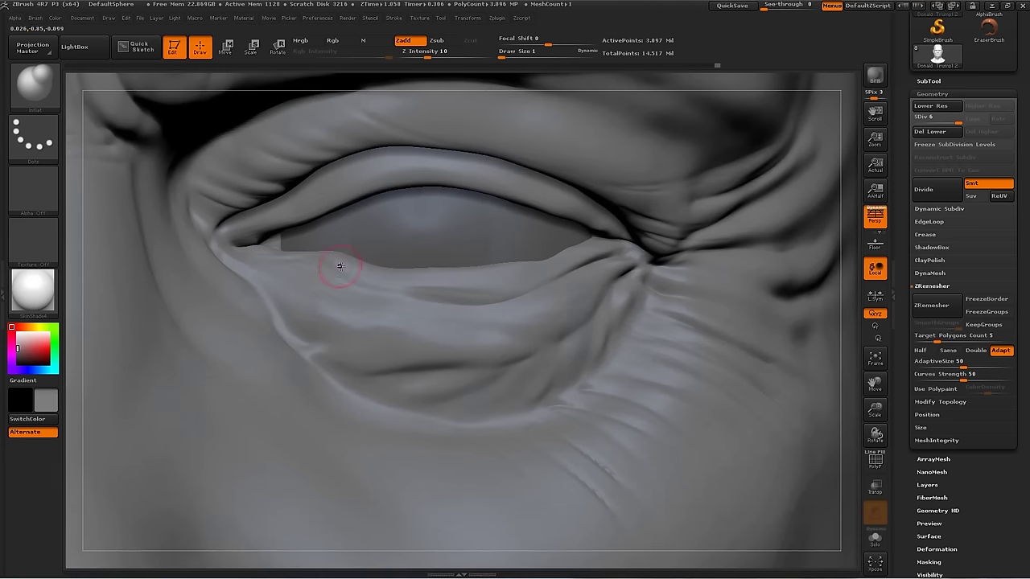
Deepen the wrinkle creases around the eye with Dam_Standard and ClayBuildup
key("b")
key("d")
key("s")
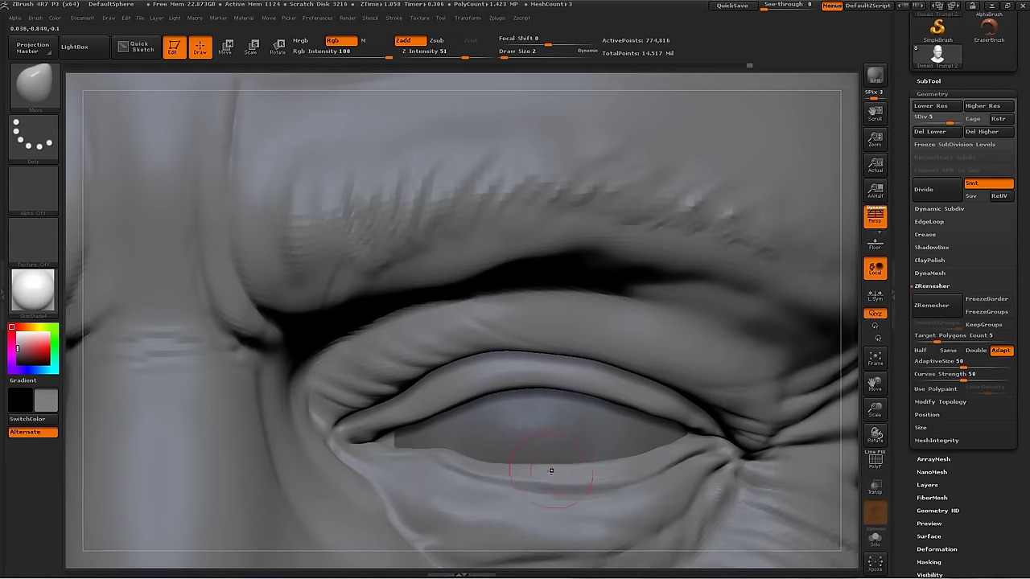
key("b")
key("c")
key("b")
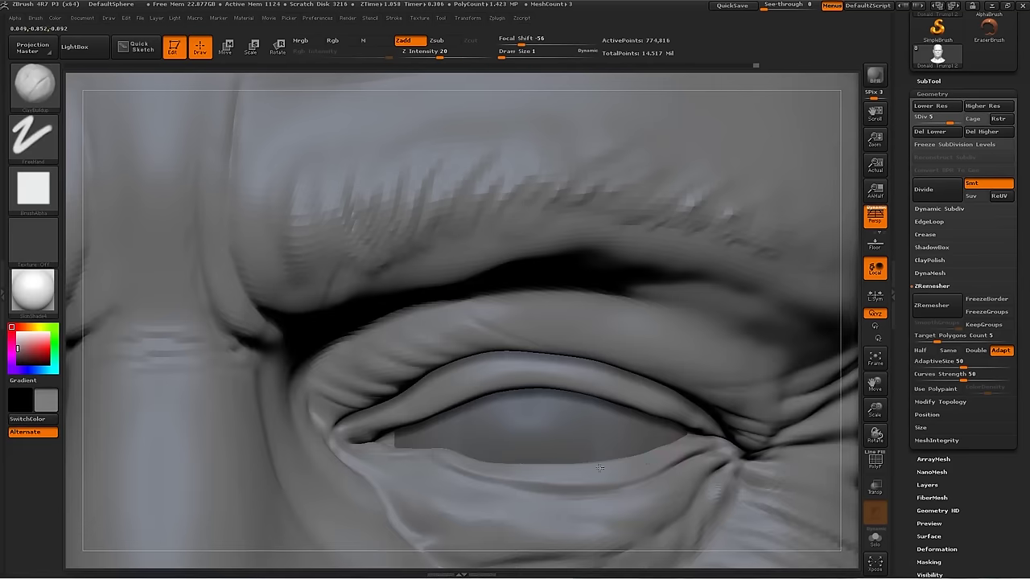
key("b")
key("d")
key("s")
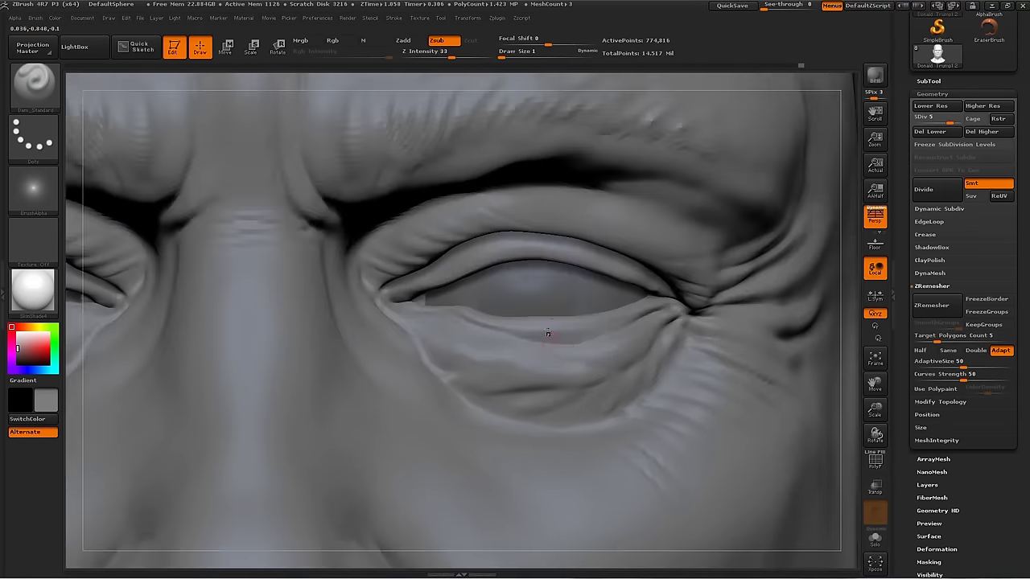
Nudge the lower eyelid with Move and re-carve its crease with Dam_Standard
key("b")
key("m")
key("v")
key("b")
key("d")
key("s")
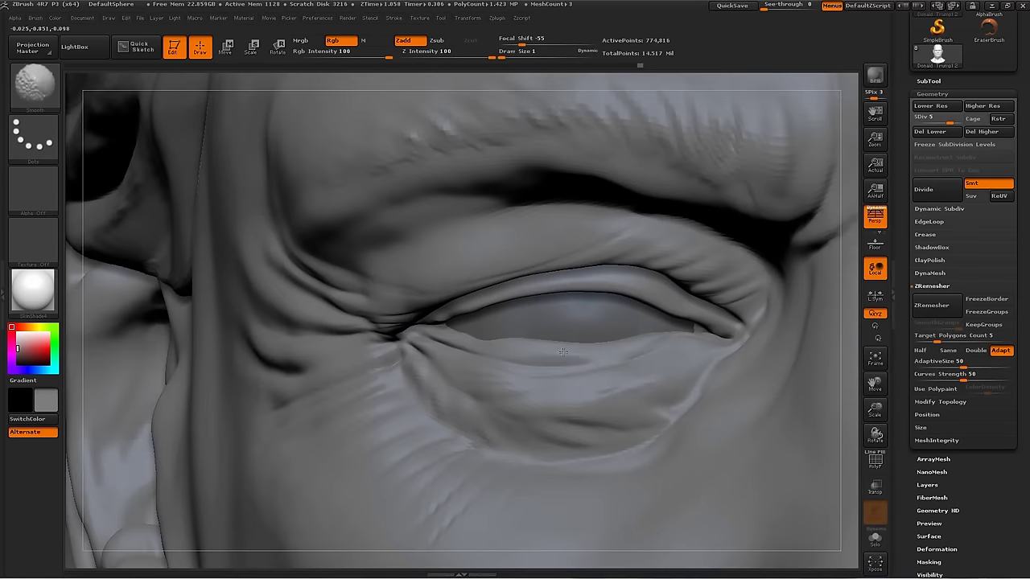
Polish and smooth the lower eyelid edge, sharpening the inner eye corner crease
key("b")
left_click(477, 336)
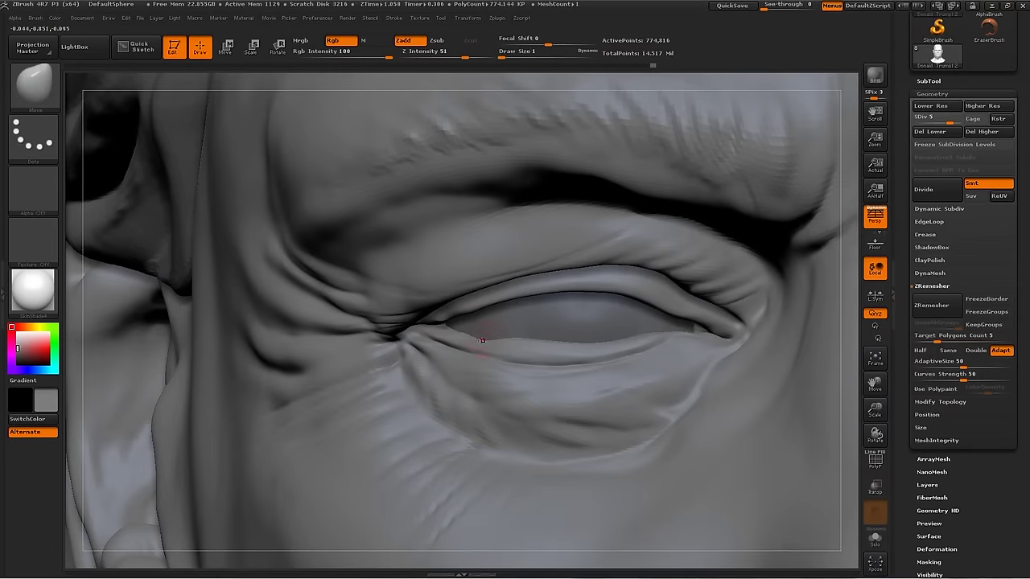
key("b")
left_click(424, 337)
key("b")
left_click(646, 351)
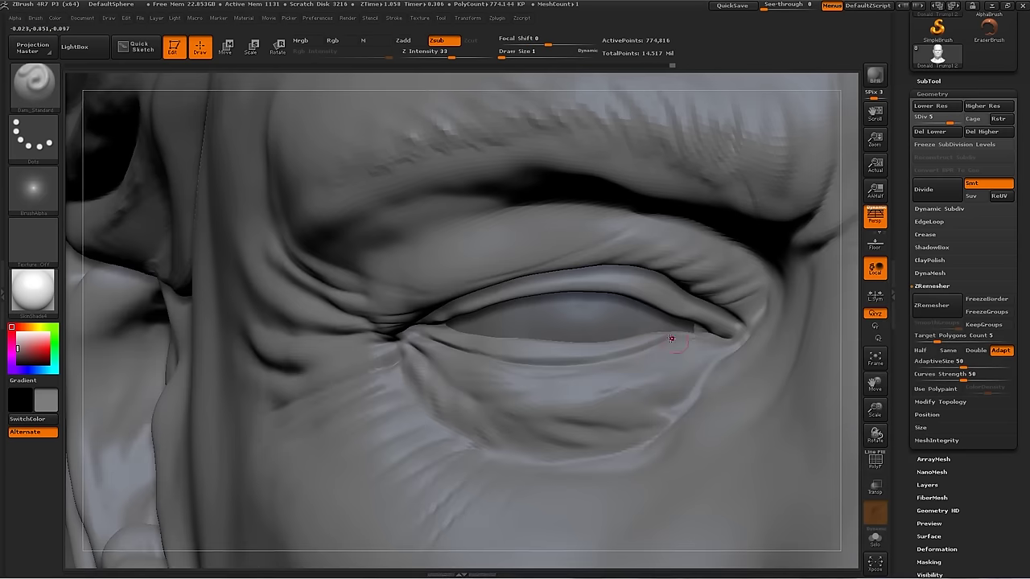
key("b")
left_click(447, 336)
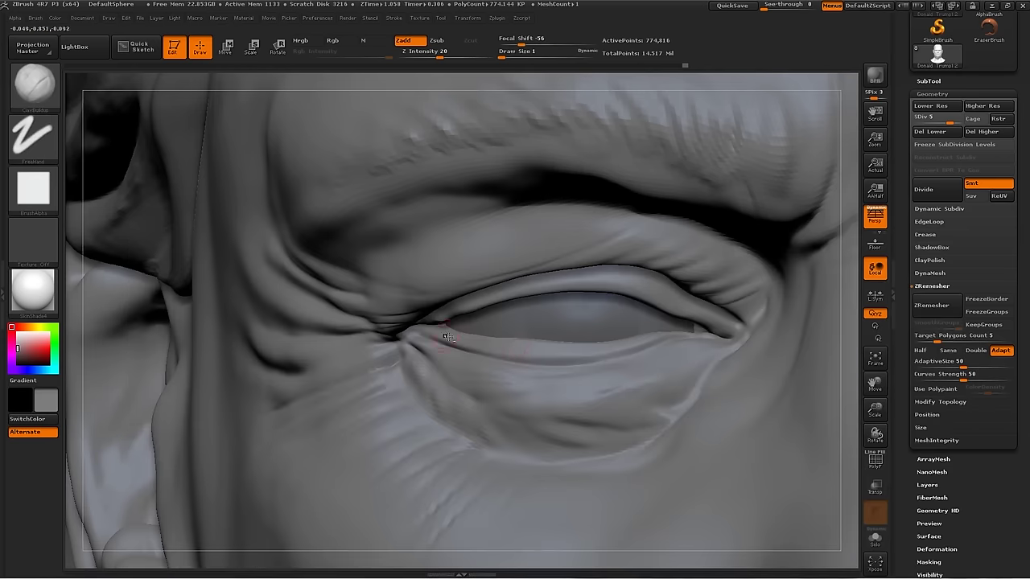
key("shift")
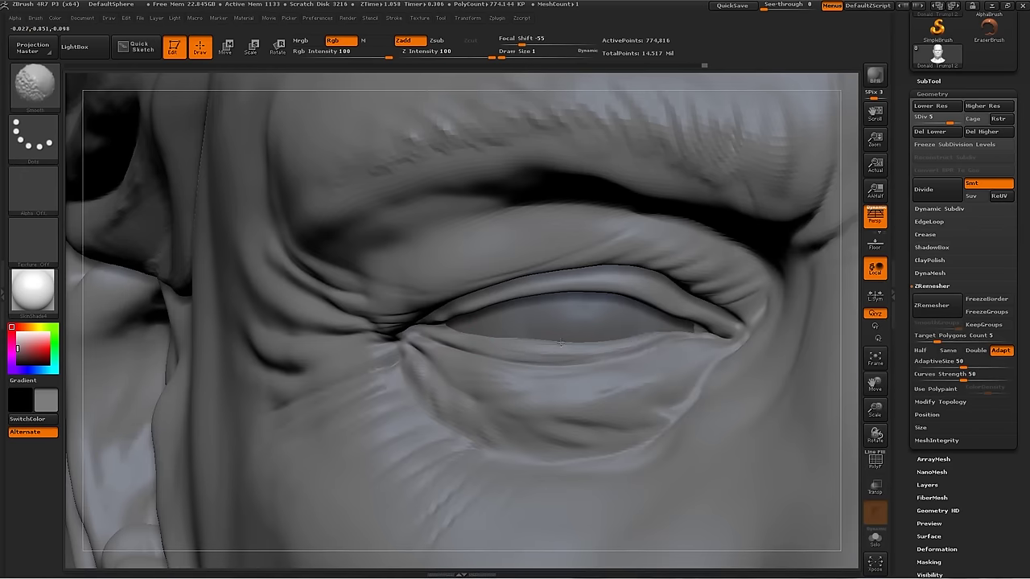
Try the hPolish brush at a new size and orbit to view the face from below
key("b")
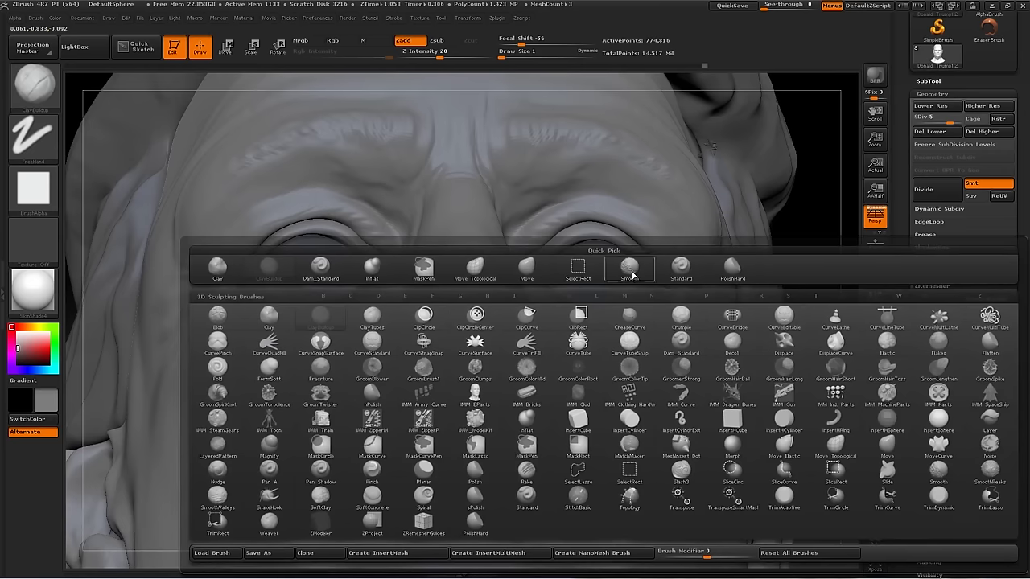
left_click(733, 267)
key("s")
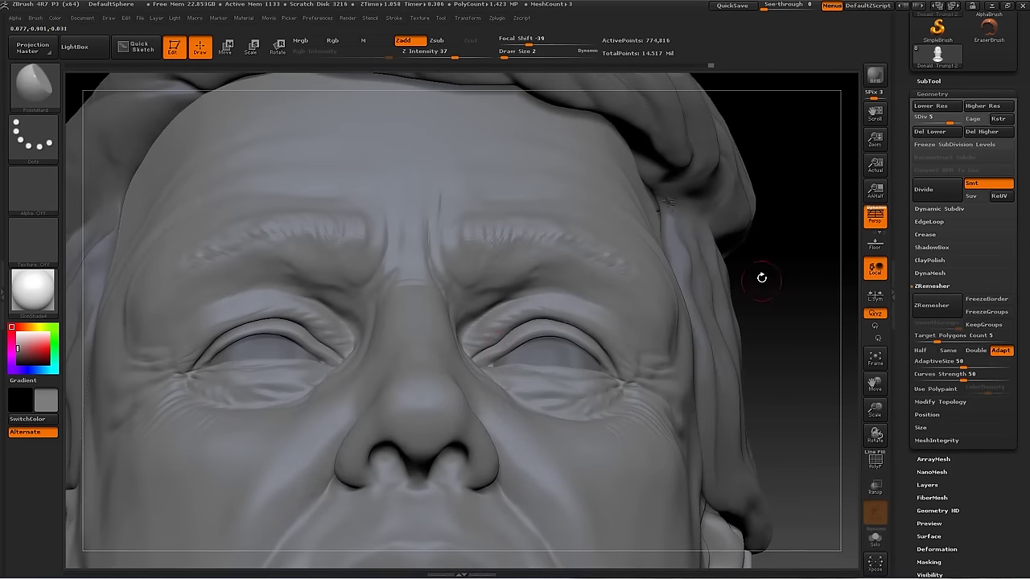
key("b")
key("s")
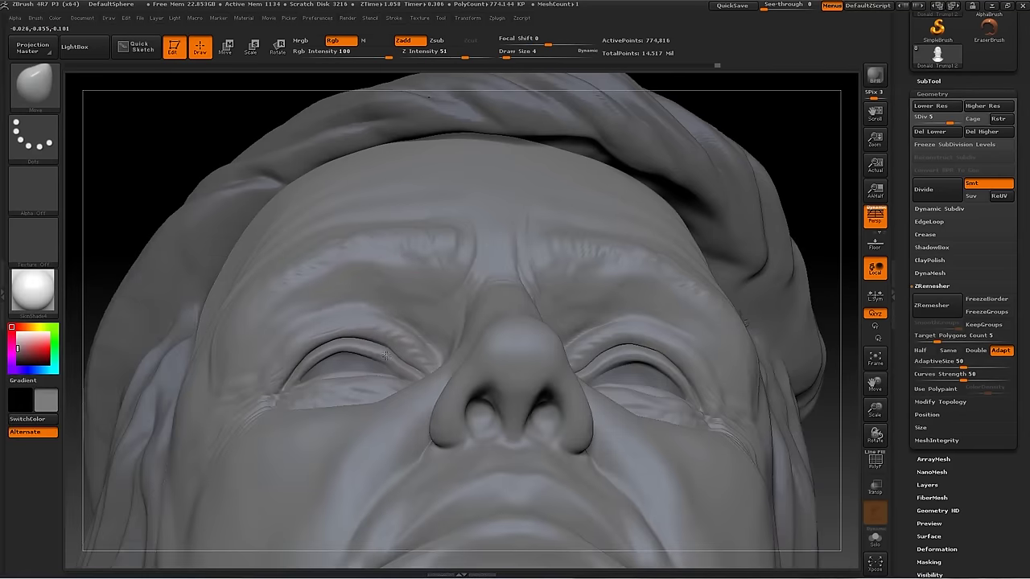
right_click_drag(620, 343, 586, 359)
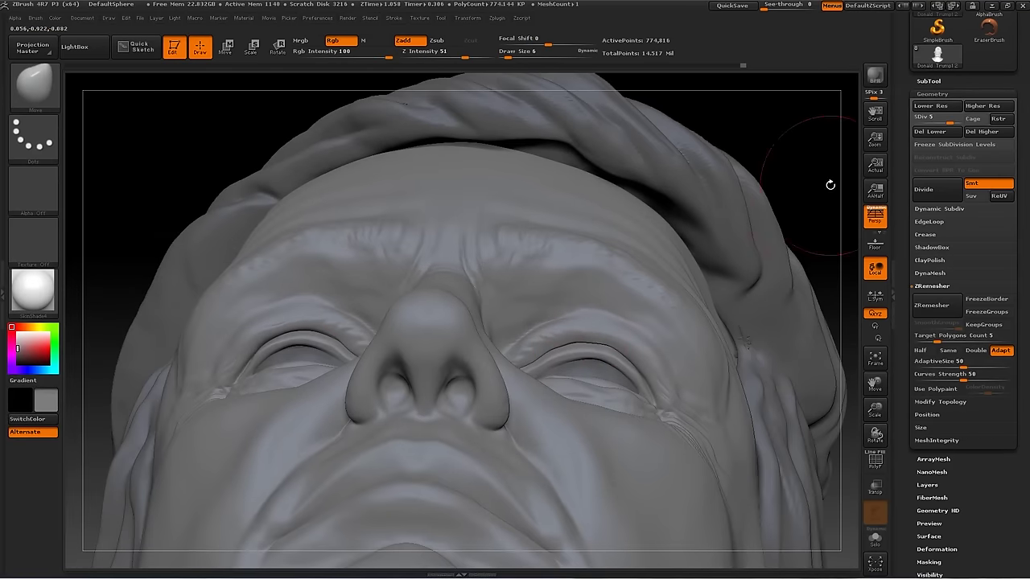
left_click_drag(830, 185, 770, 333, "shift")
Select the Standard brush, drop one subdivision level and reframe the head to check the face
key("b")
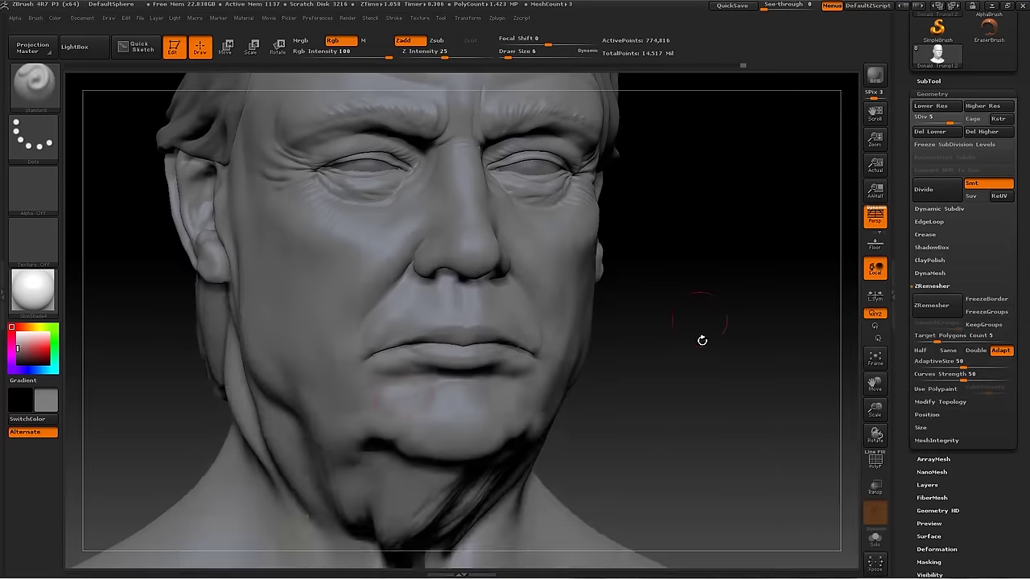
key("s")
key("t")
key("shift+d")
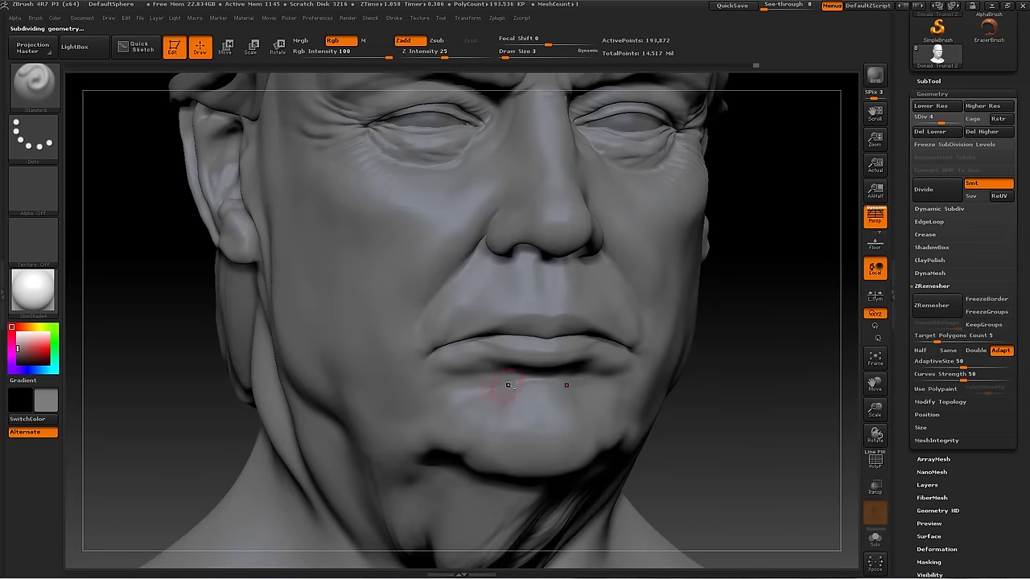
key("f")
mouse_move(484, 394)
right_mouse_down()
mouse_move(761, 353)
mouse_move(614, 280)
right_mouse_up()
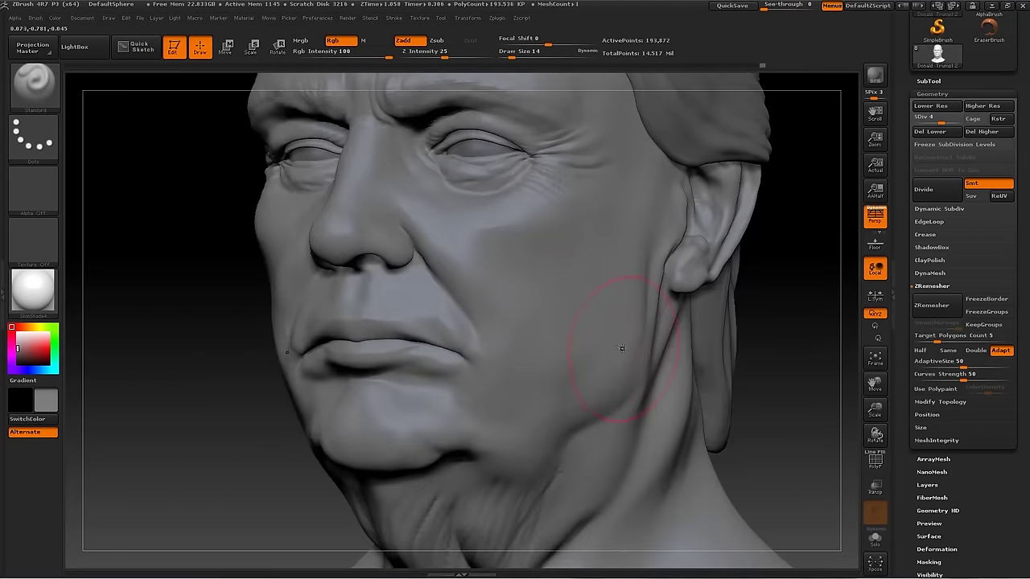
Switch between ClayBuildup and Standard brushes while turning the head from profile to front
key("b")
key("c")
key("b")
right_click_drag(622, 348, 653, 274)
mouse_move(583, 438)
right_mouse_down()
mouse_move(754, 386)
mouse_move(717, 363)
right_mouse_up()
key("b")
key("s")
key("t")
mouse_move(810, 371)
right_mouse_down()
mouse_move(209, 357)
mouse_move(675, 359)
mouse_move(564, 378)
mouse_move(708, 341)
mouse_move(579, 255)
right_mouse_up()
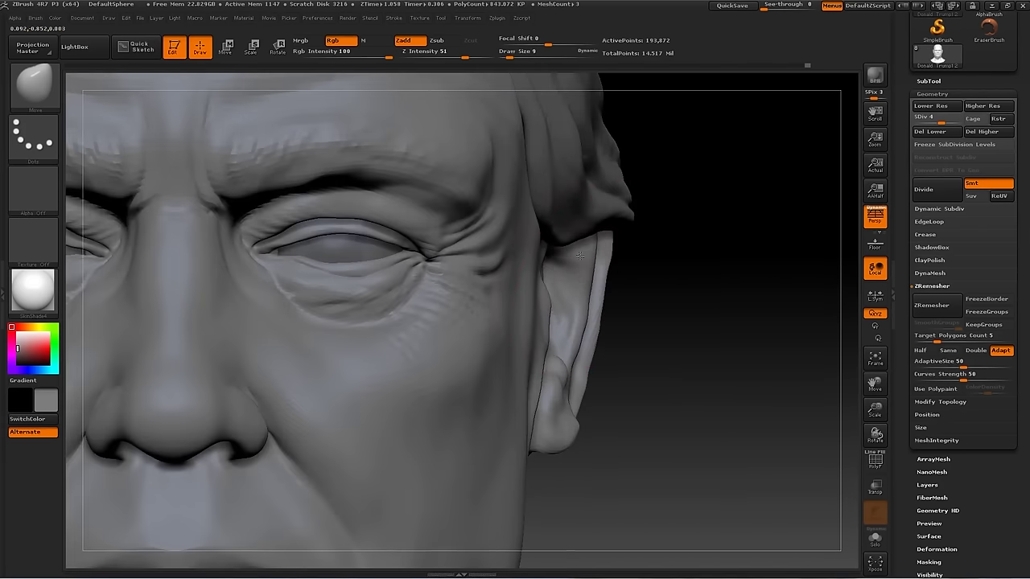
mouse_move(573, 311)
right_mouse_down()
mouse_move(644, 255)
mouse_move(579, 288)
right_mouse_up()
Choose Dam_Standard after Inflate and step back up one subdivision level with the face framed
key("b")
key("i")
key("n")
key("b")
key("d")
key("s")
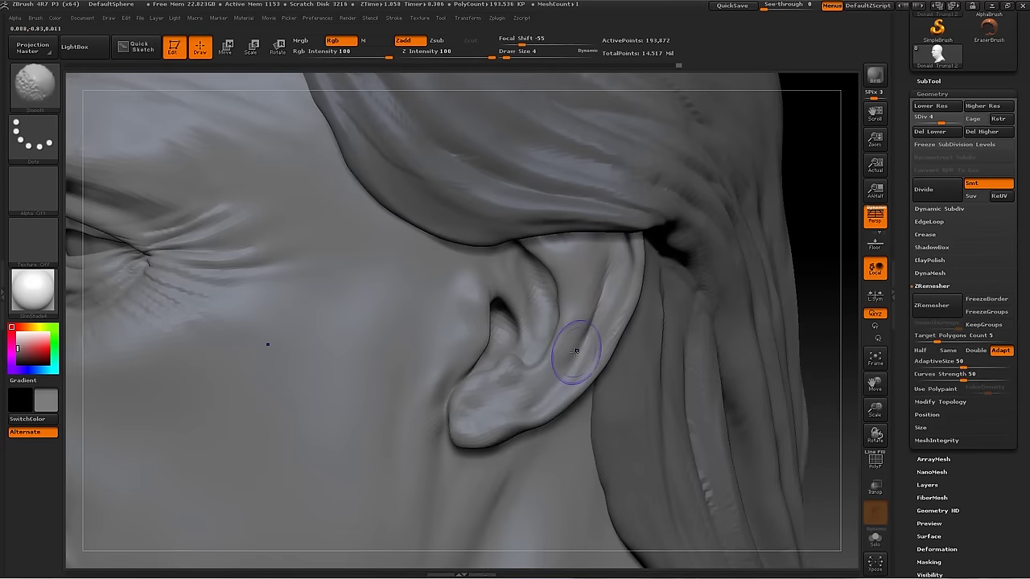
key("d")
key("f")
Shrink the brush from 22 to 12, carve brow wrinkles with ClayBuildup, then set Dam_Standard to Zsub
right_click_drag(759, 340, 766, 308, "alt")
key("s")
left_click_drag(766, 309, 756, 308)
right_click_drag(757, 308, 527, 300)
key("f")
key("b")
key("c")
key("b")
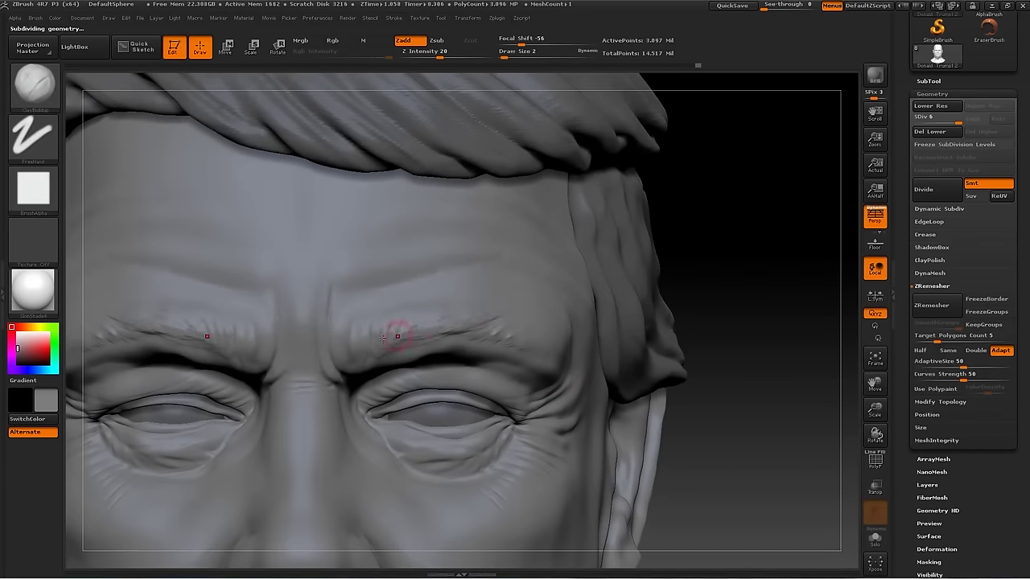
right_click_drag(731, 355, 759, 311)
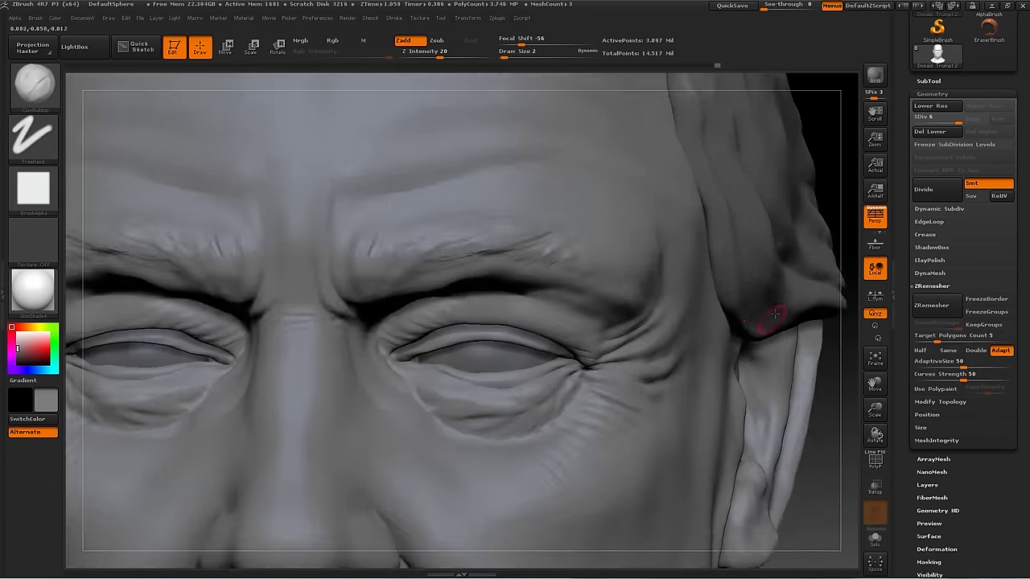
key("b")
key("d")
key("s")
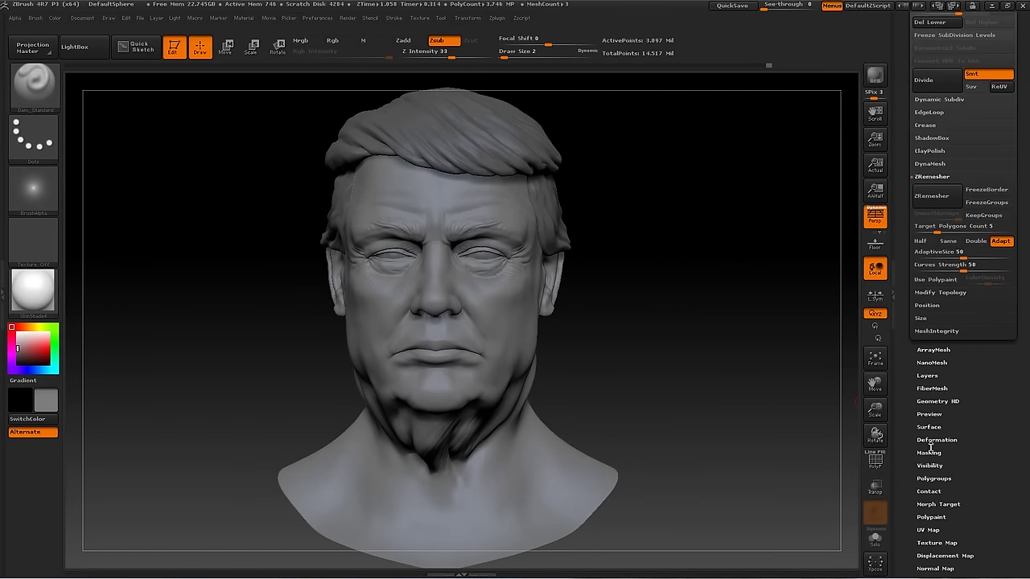
Add a new sculpt layer on the bust in Tool > Layers and name it Skin
scroll(975, 357, "down", 2)
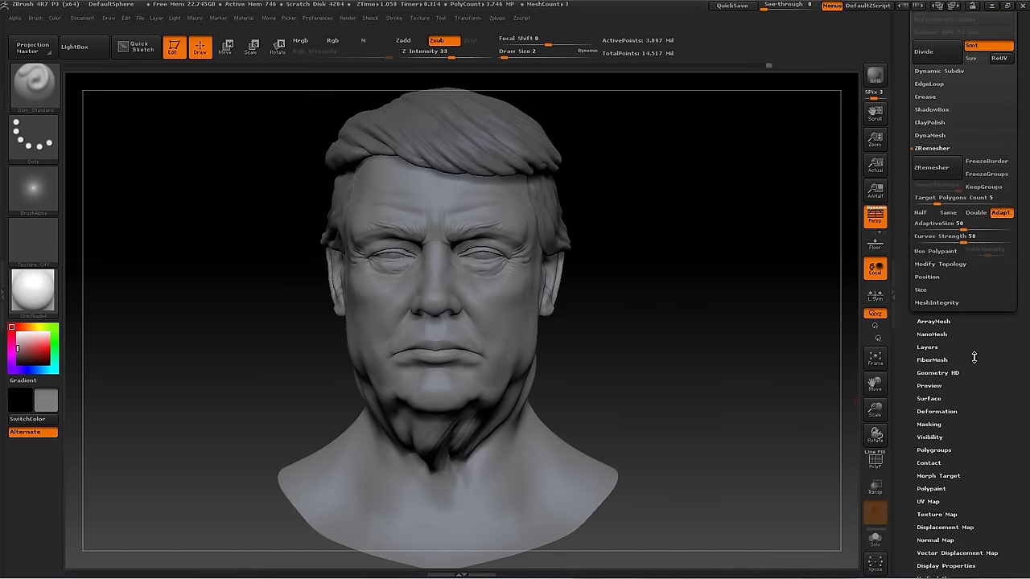
scroll(974, 357, "up", 10)
scroll(982, 419, "down", 5)
left_click(927, 306)
type("Skin 1")
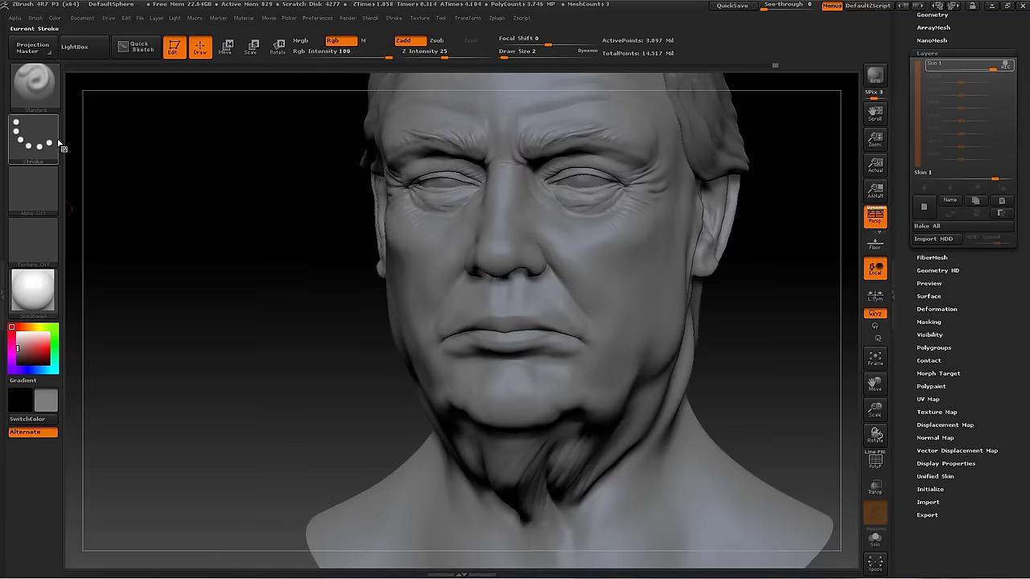
Import the 'lots o pores alpha' image and apply it to the brush
left_click(33, 187)
left_click(86, 400)
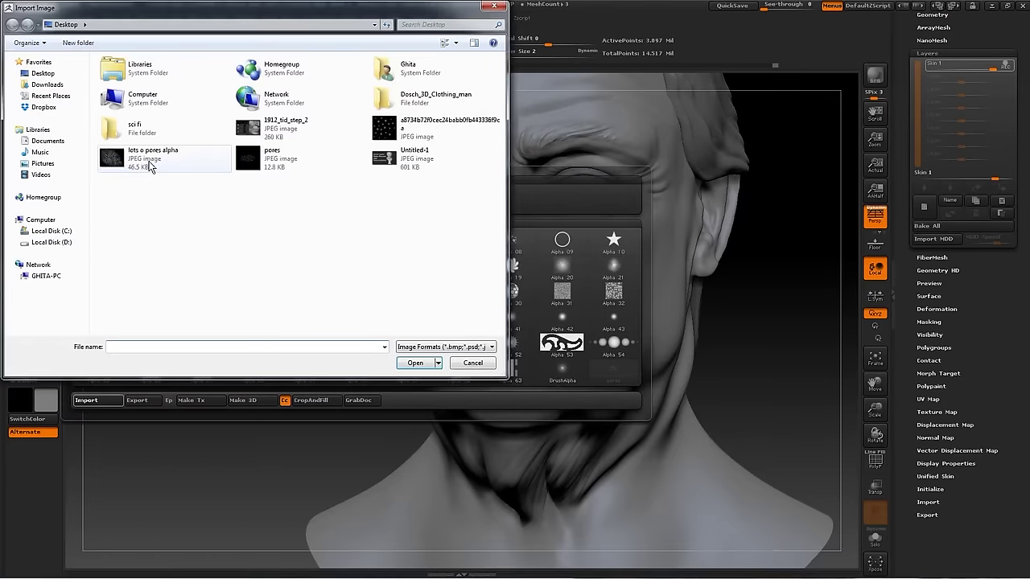
left_click(141, 158)
double_click(141, 158)
left_click(33, 188)
left_click(178, 350)
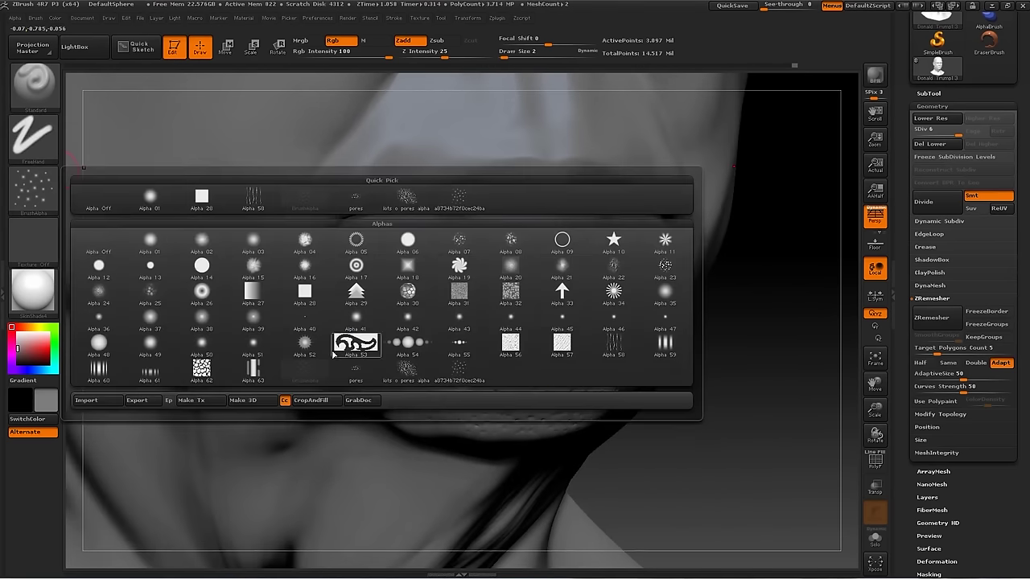
Set the pores alpha with Zsub at Z Intensity 15 and stamp pore texture onto the cheek
left_click_drag(443, 58, 428, 57)
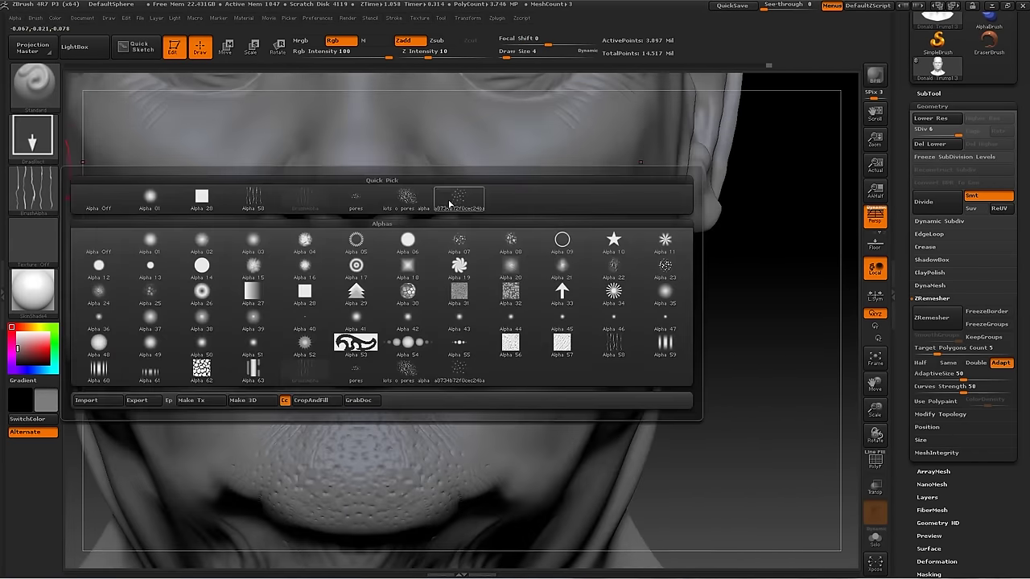
left_click(449, 205)
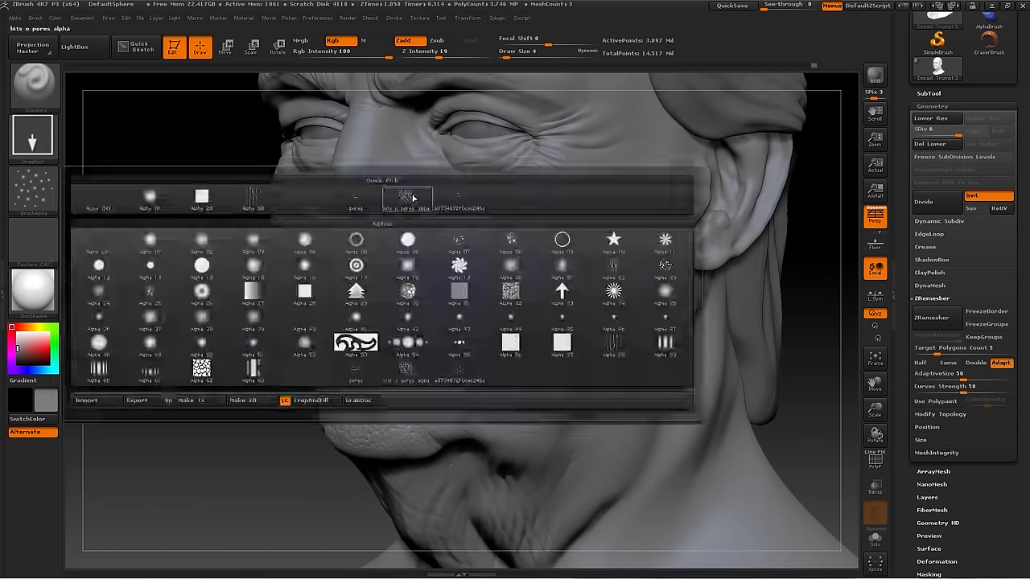
left_click(367, 209)
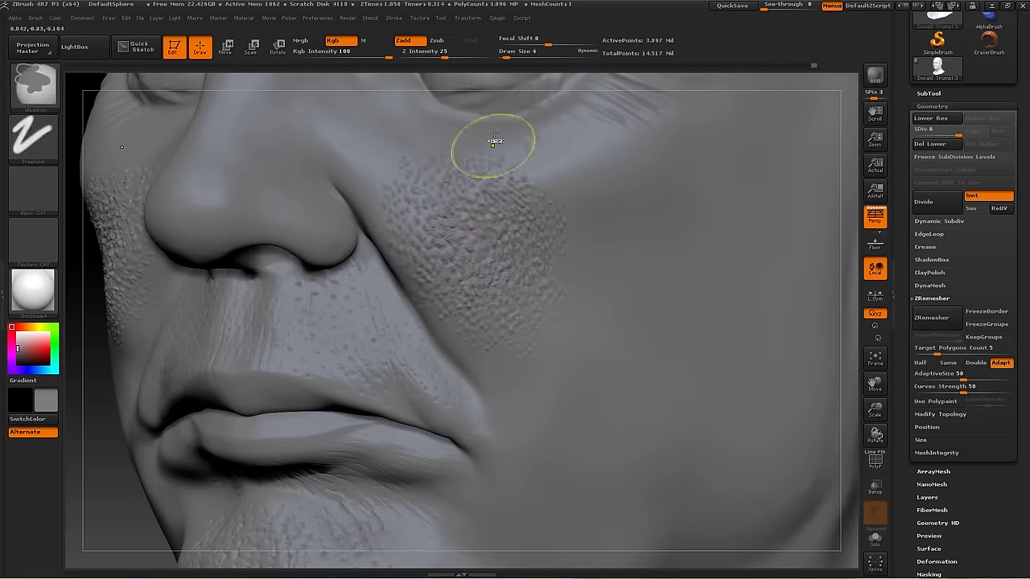
left_click(432, 52)
mouse_move(450, 226)
left_mouse_down()
mouse_move(499, 266)
mouse_move(531, 322)
mouse_move(523, 346)
left_mouse_up()
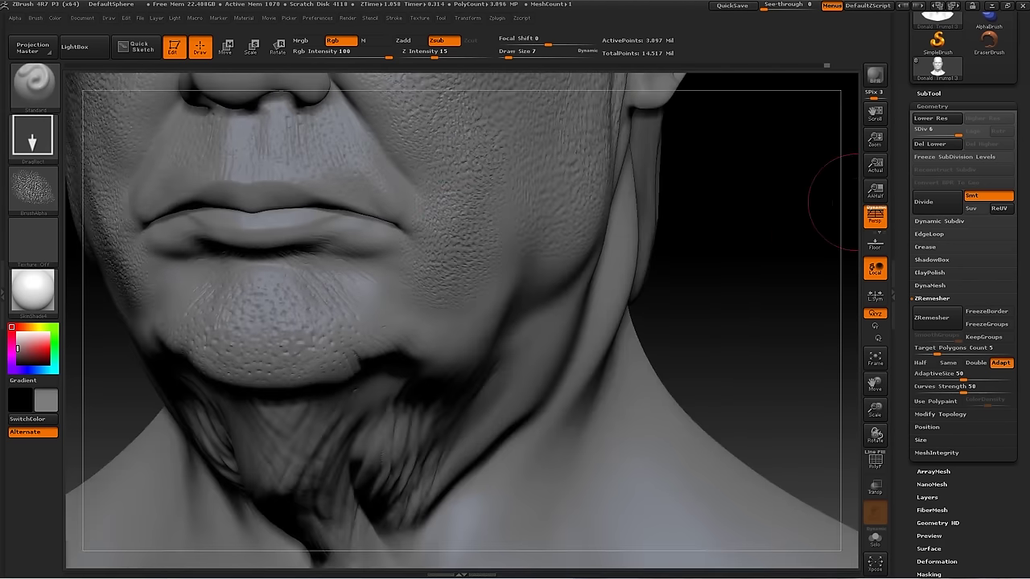
left_click_drag(849, 202, 505, 253)
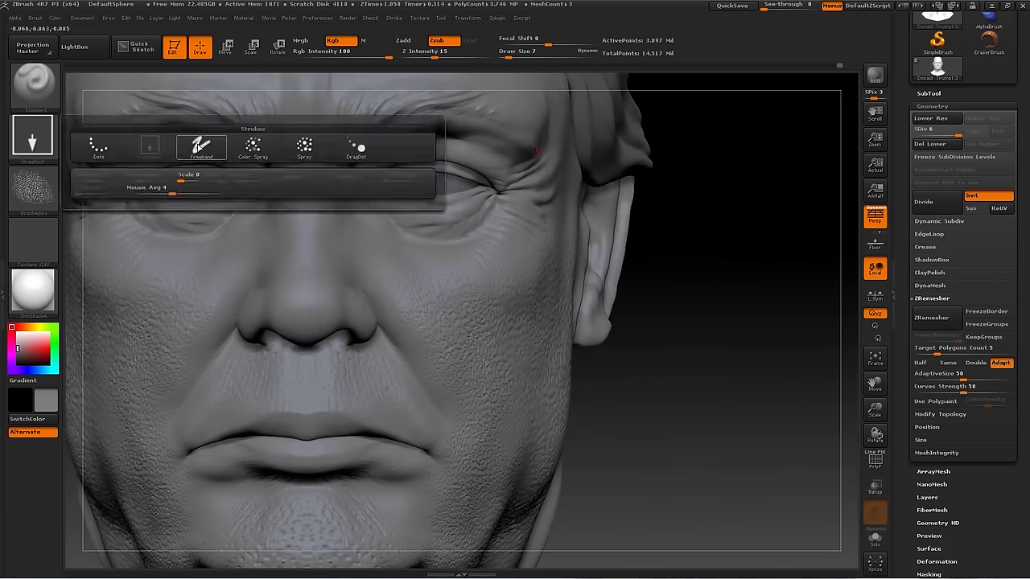
left_click(199, 147)
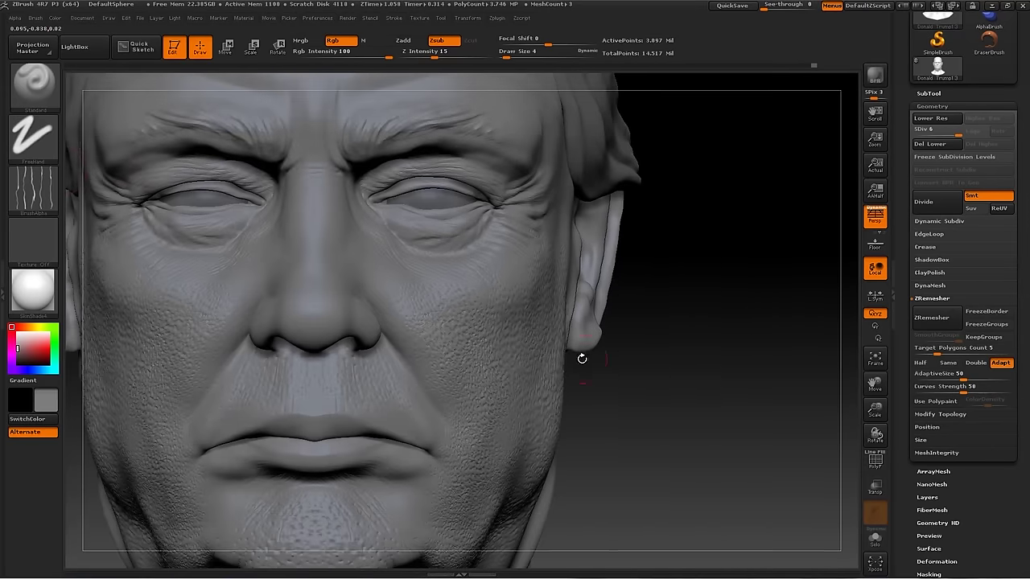
Use the DragRect stroke with a dot-pattern alpha to stamp pores across the nose
left_click(33, 137)
left_click(150, 148)
left_click(33, 189)
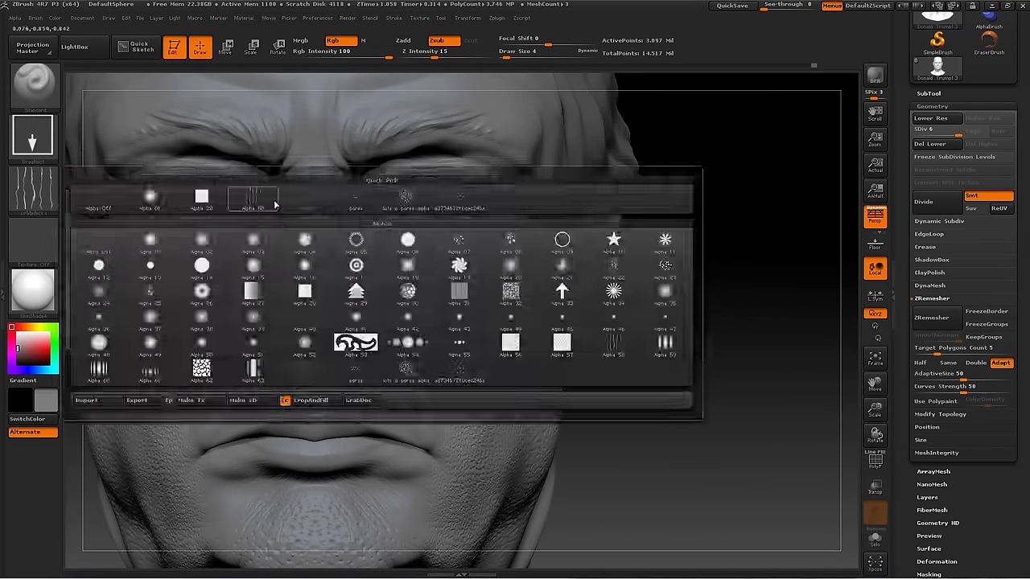
left_click(417, 312)
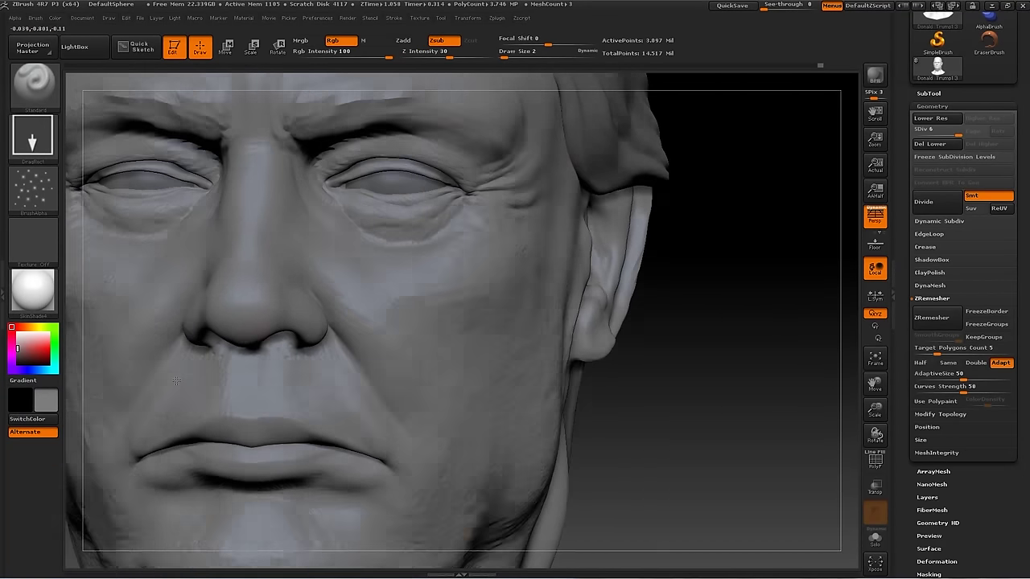
left_click_drag(218, 295, 385, 270)
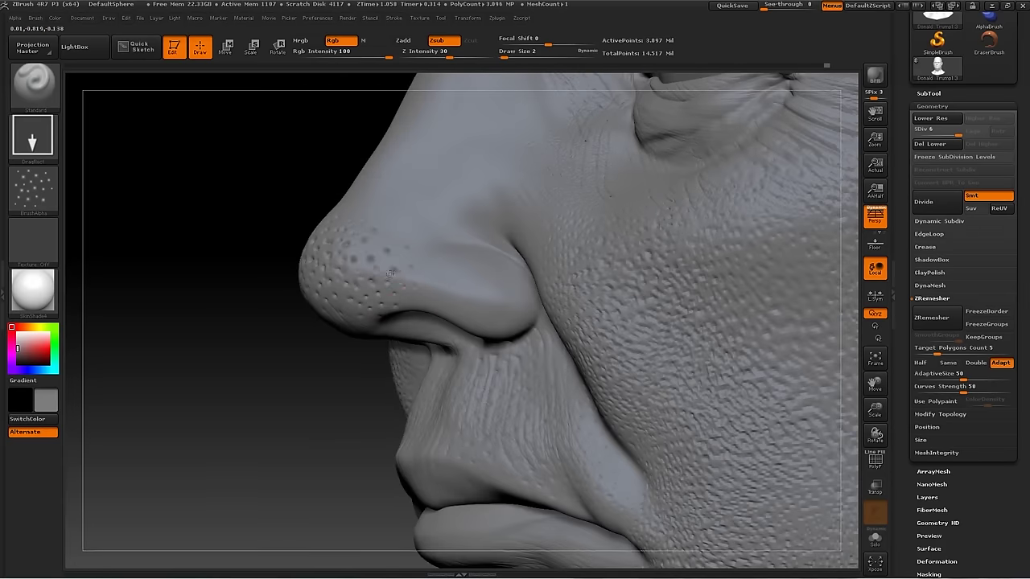
left_click_drag(515, 288, 366, 291)
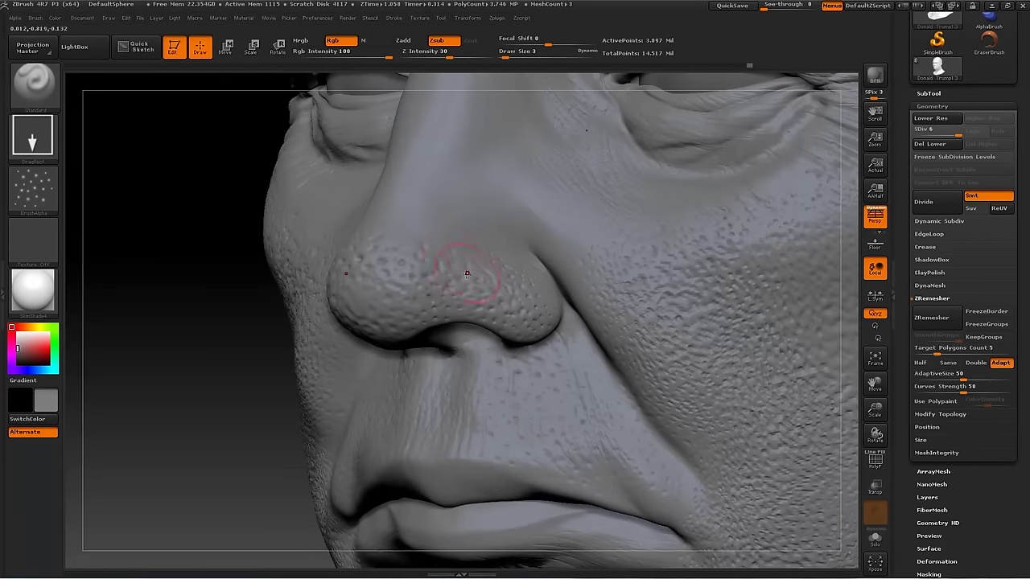
Switch to lots o pores, then a denser noise alpha, adjusting Z Intensity from 8 to 12
left_click(32, 135)
left_click(388, 198)
left_click_drag(439, 53, 427, 53)
left_click_drag(233, 338, 223, 375, "alt")
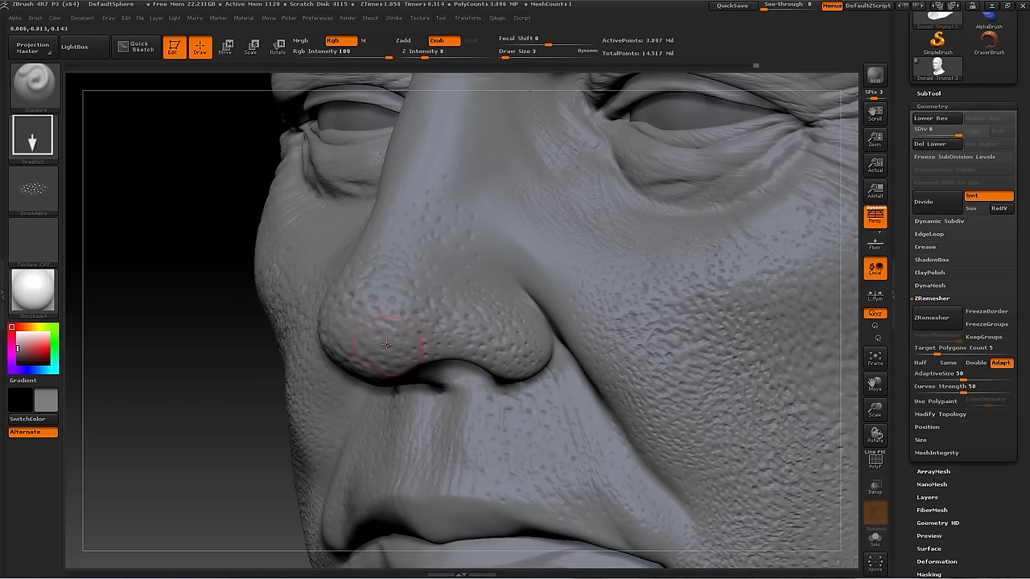
left_click(32, 189)
left_click(458, 202)
left_click_drag(424, 52, 431, 54)
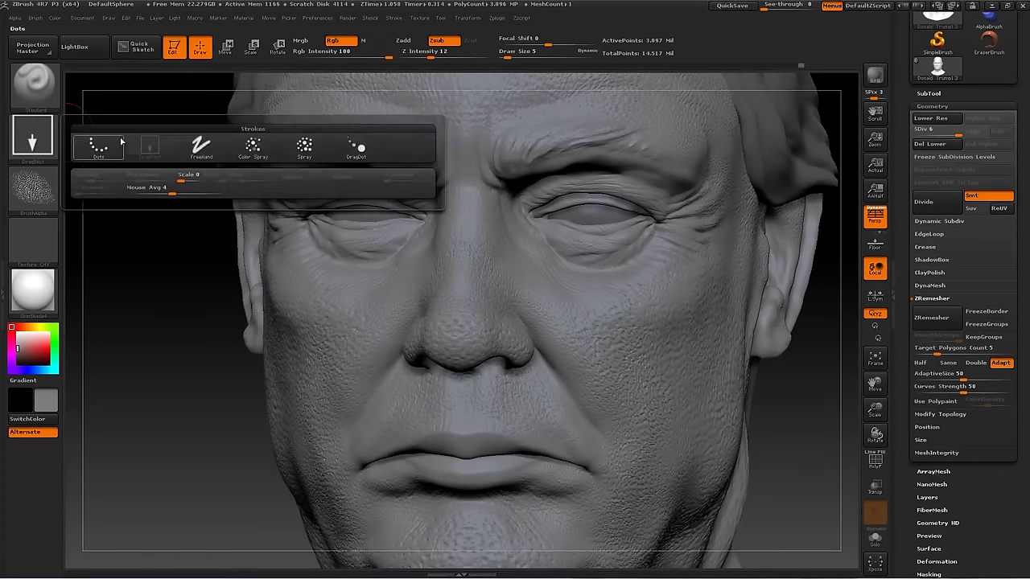
Draw fine vertical creases on the upper lip using FreeHand stroke and a striped alpha
left_click(33, 189)
left_click(535, 241)
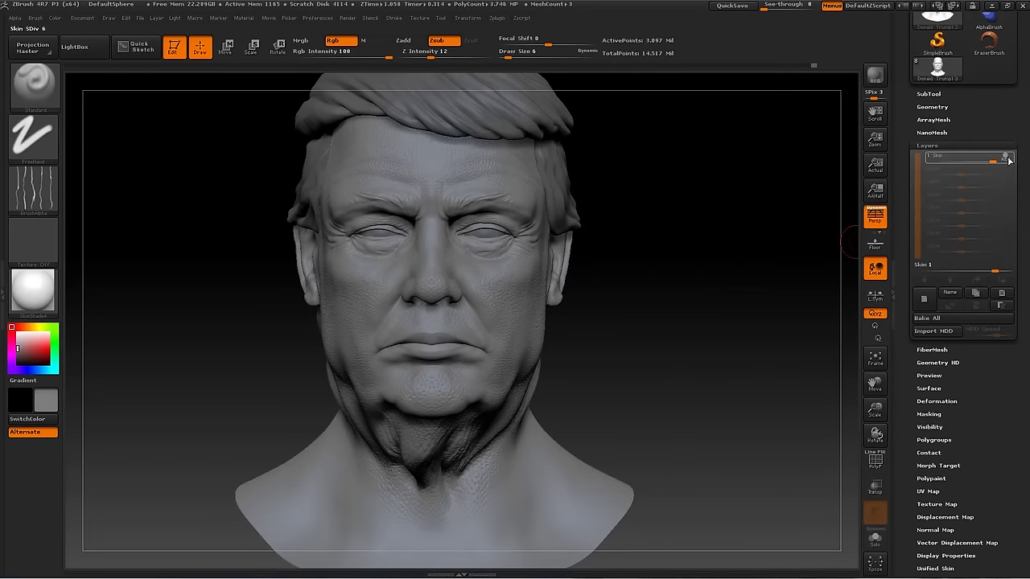
key("s")
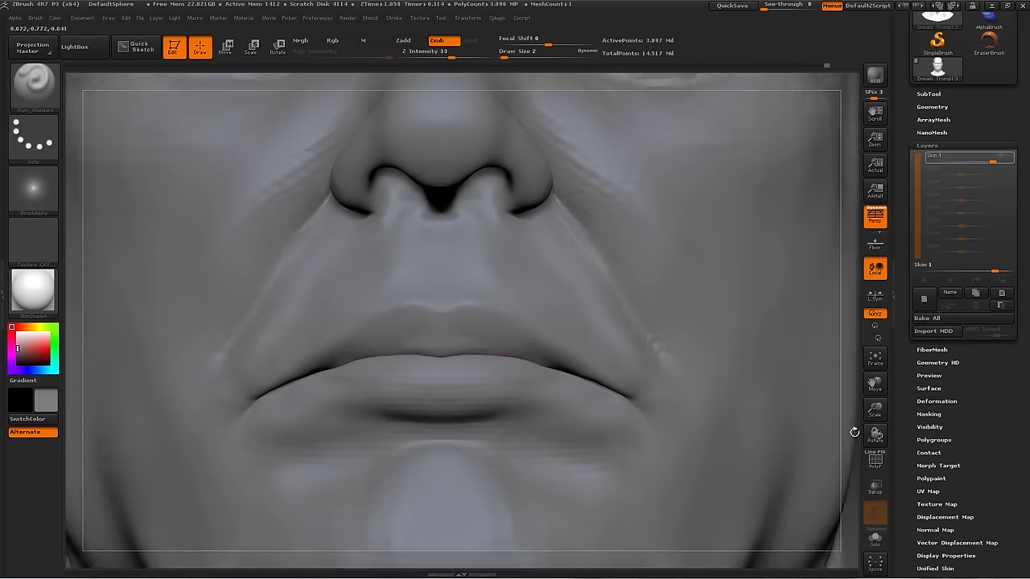
left_click_drag(855, 433, 492, 339)
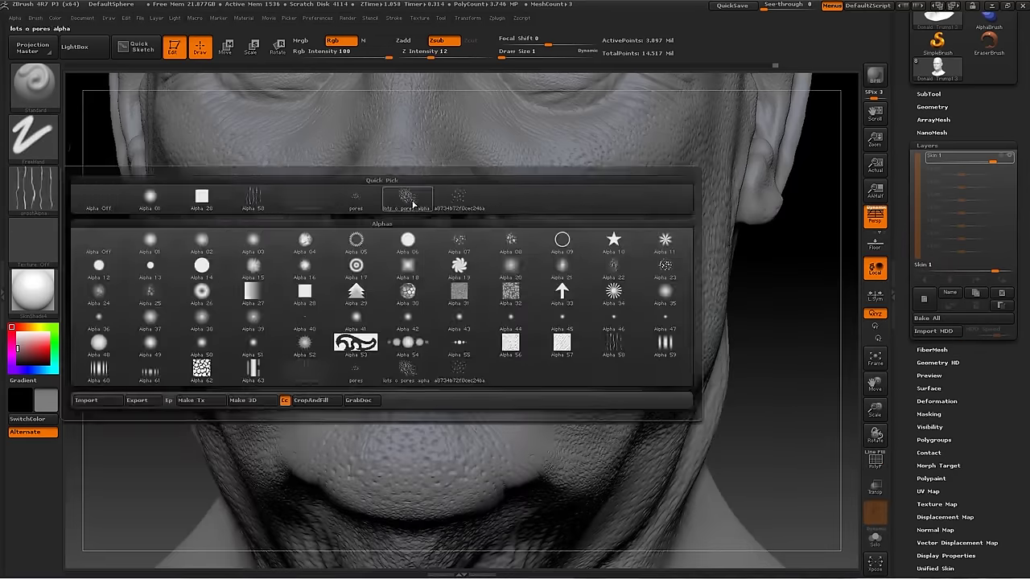
Return to lots o pores with DragRect, enable recording on Skin 1 and turn off Polypaint Colorize
left_click(413, 202)
left_click(393, 342)
left_click(333, 41)
left_click(402, 354)
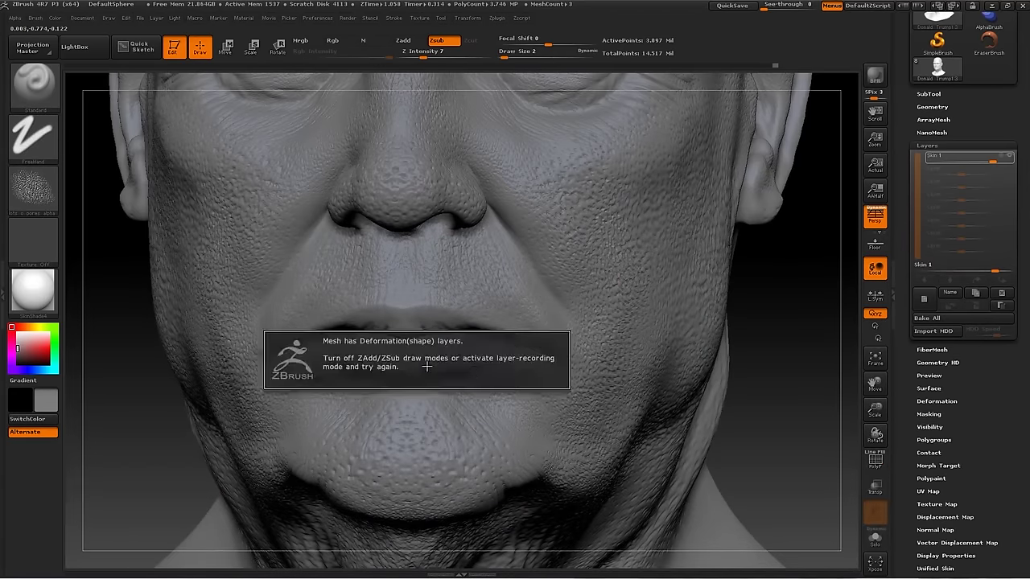
left_click(1006, 158)
left_click(927, 145)
left_click(931, 368)
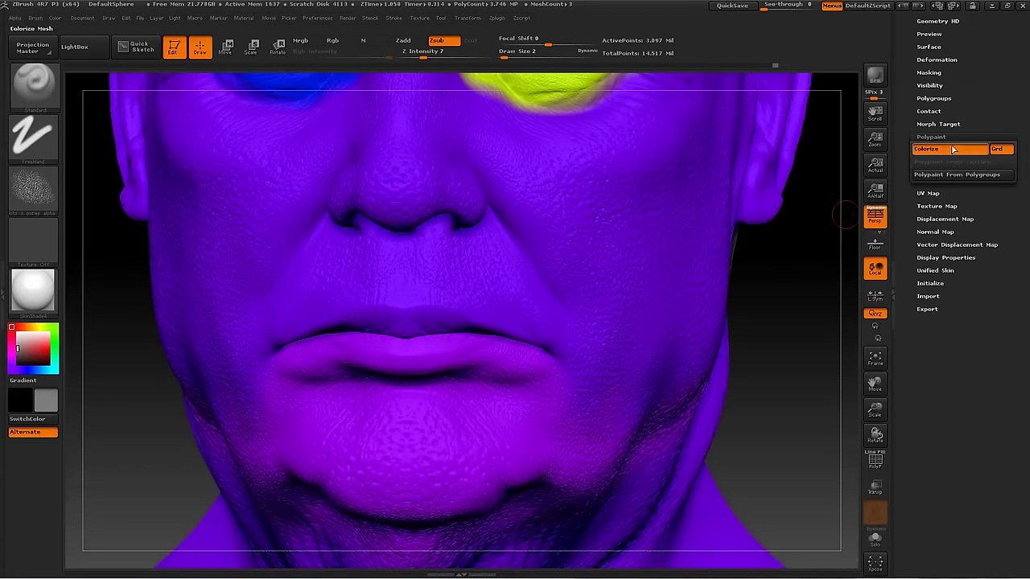
left_click(927, 149)
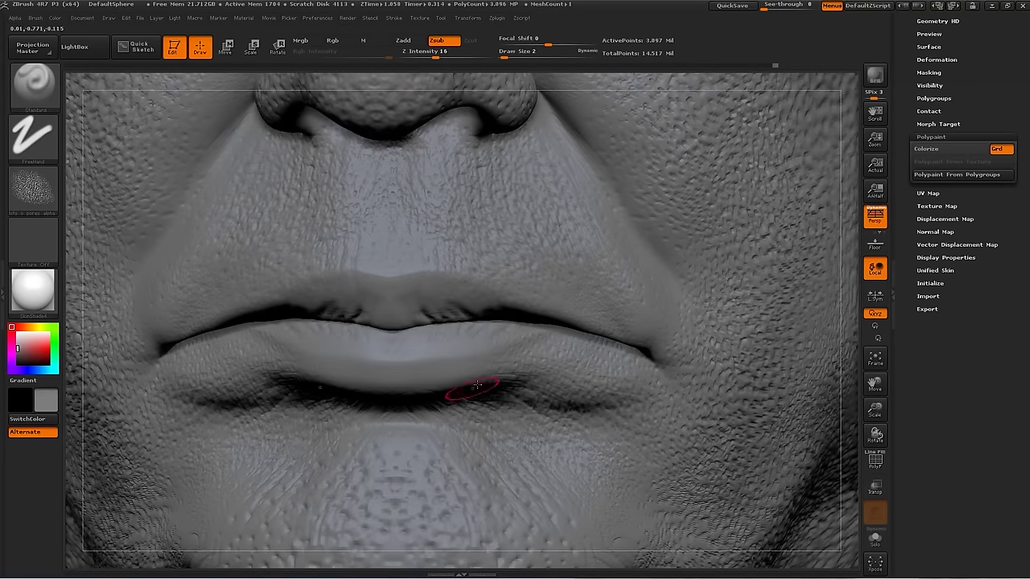
left_click(32, 136)
left_click(161, 161)
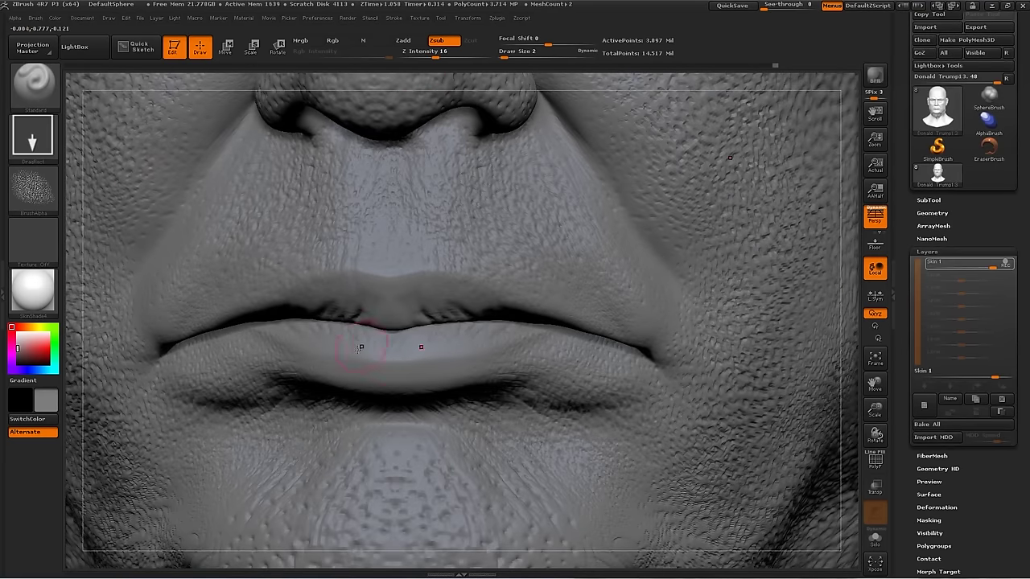